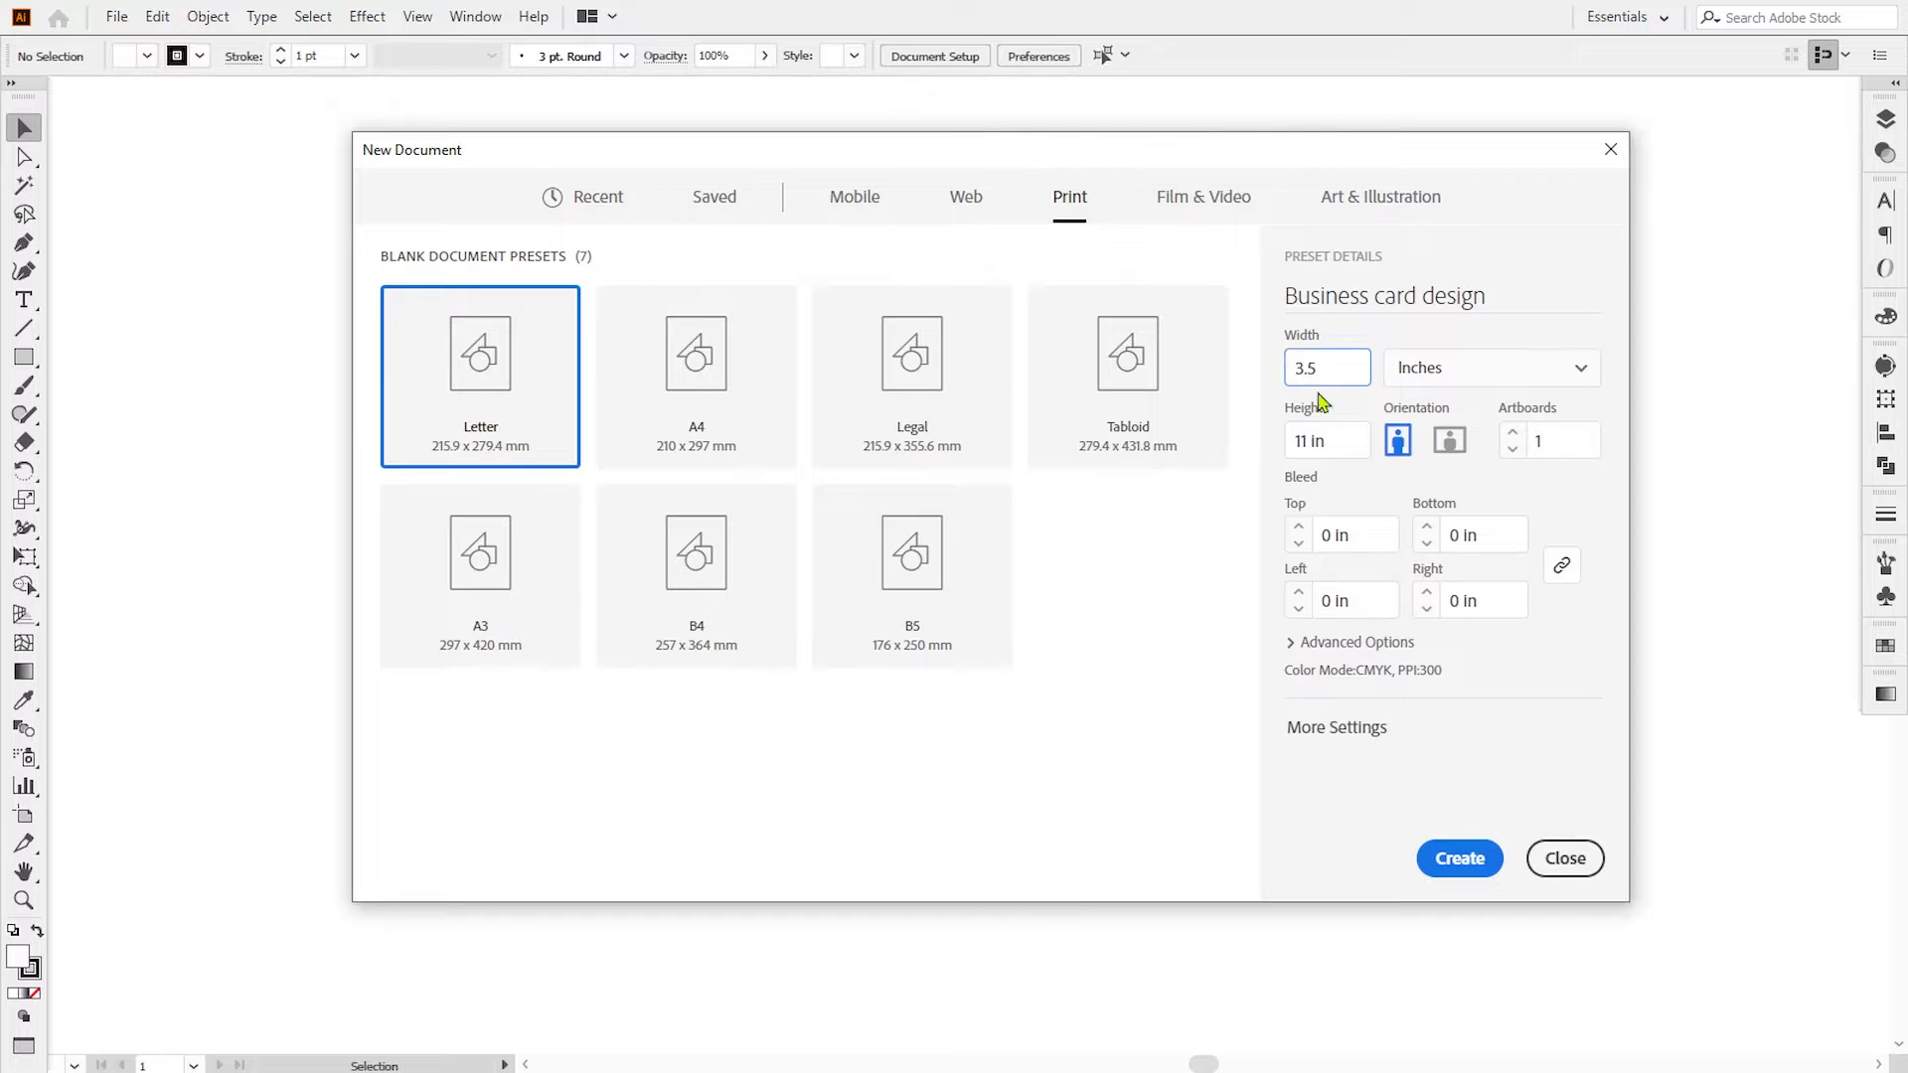
- Set the new document to 3.5 in wide and 2 in high with 2 artboards and a 0.125 in bleed on all sides
key(Tab)
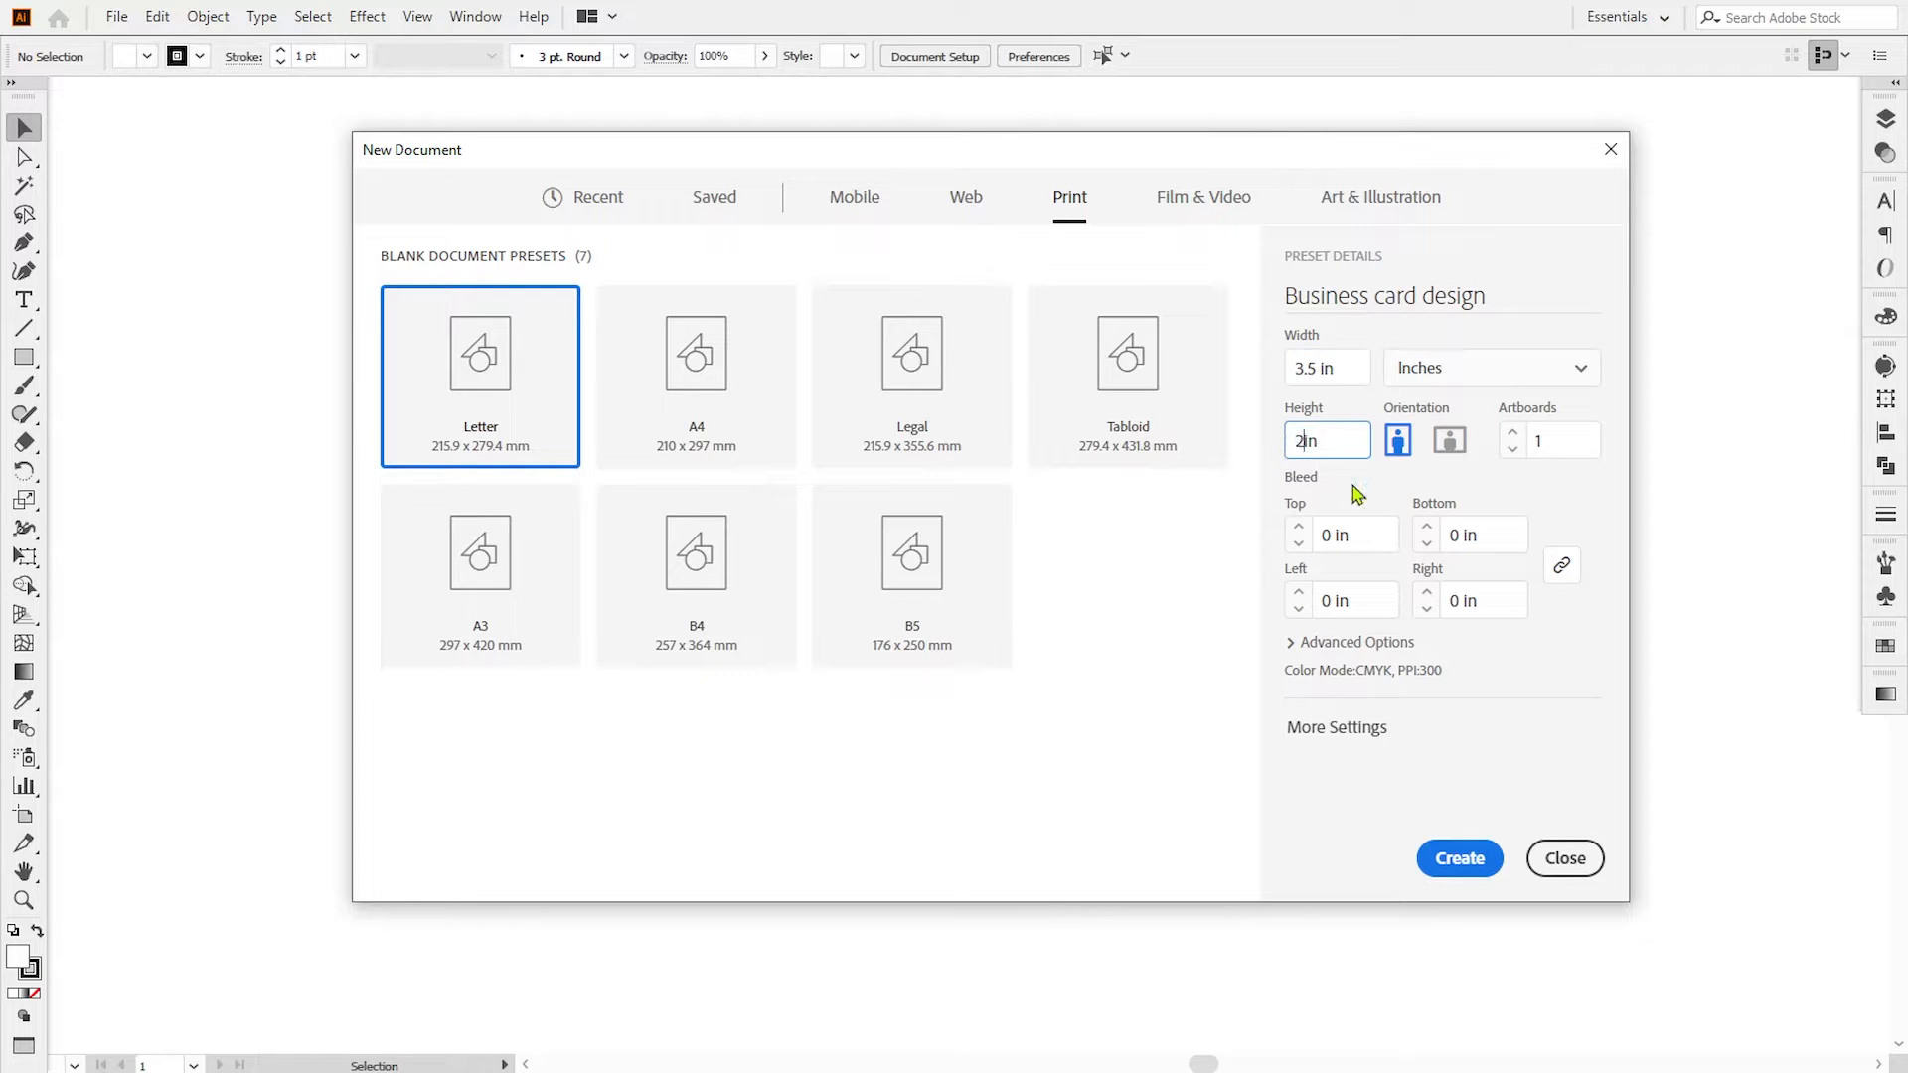
click(1533, 443)
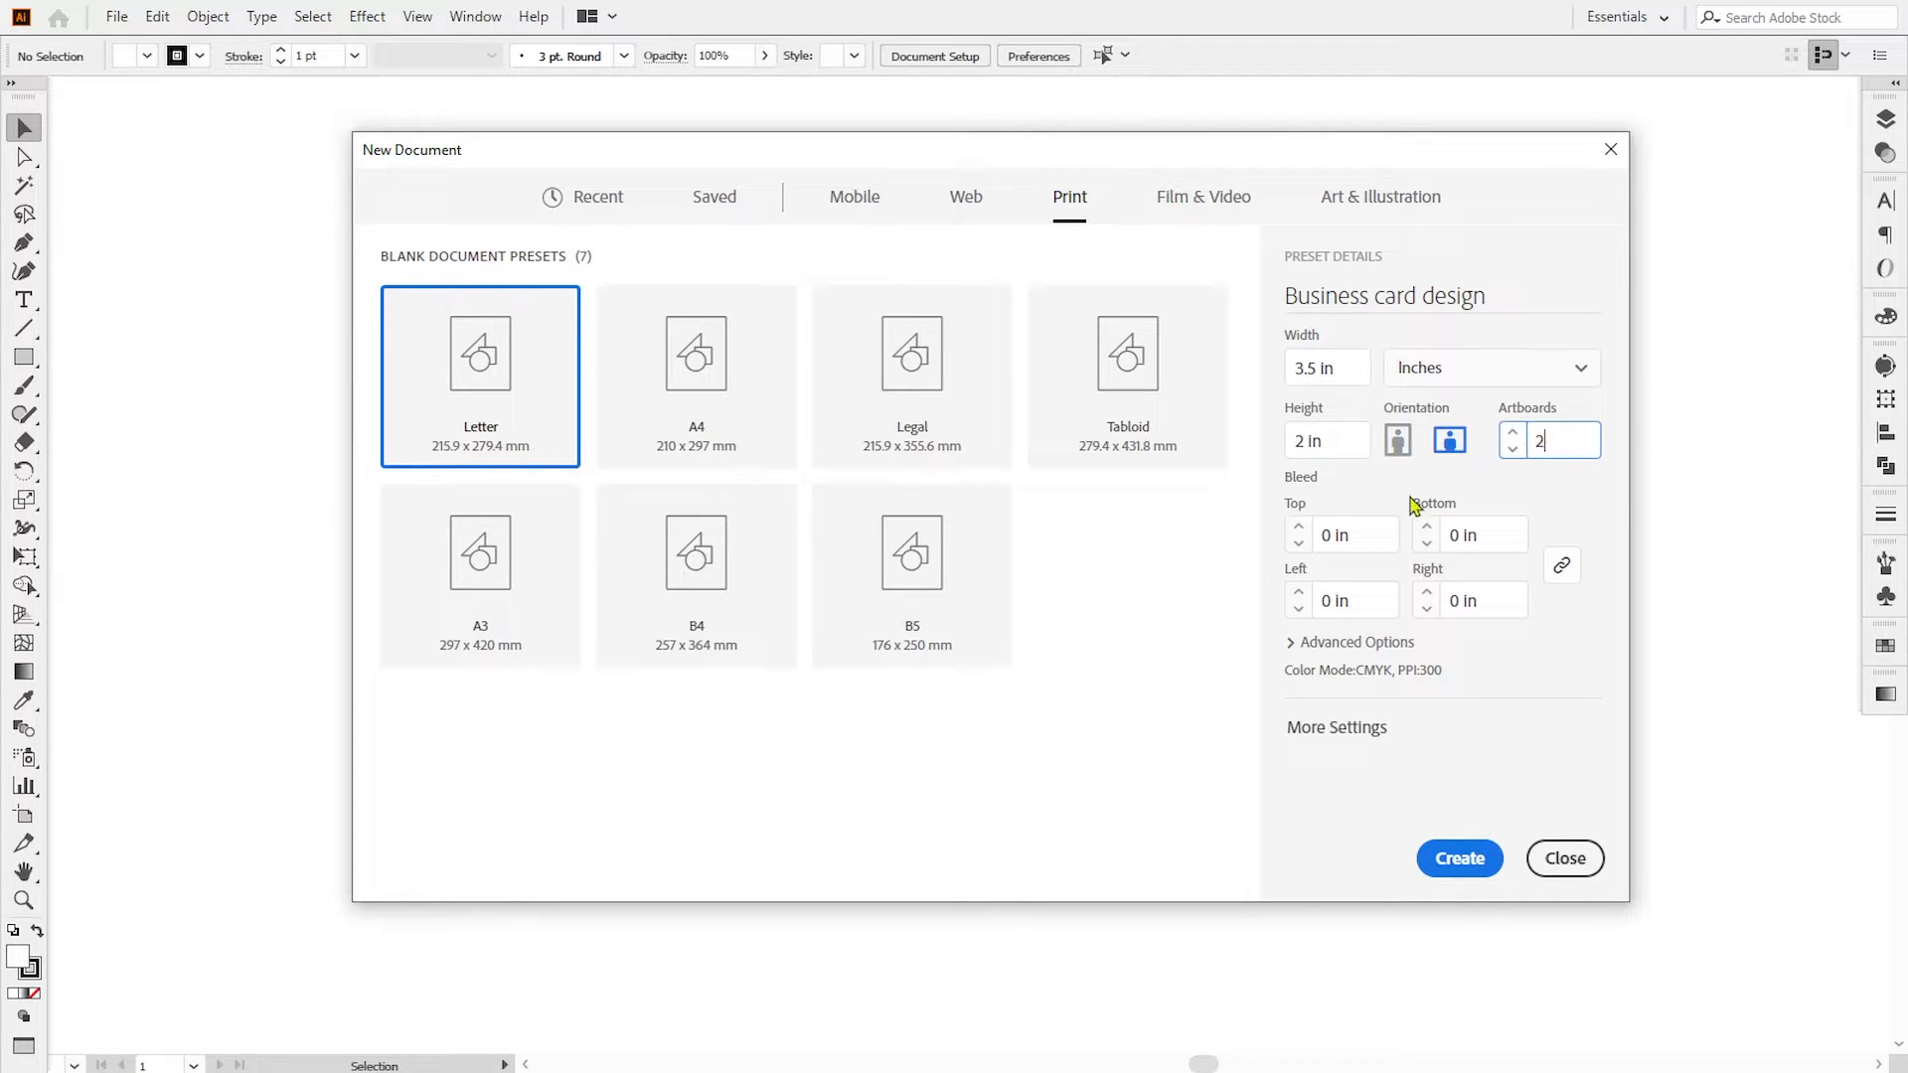
double_click(1329, 537)
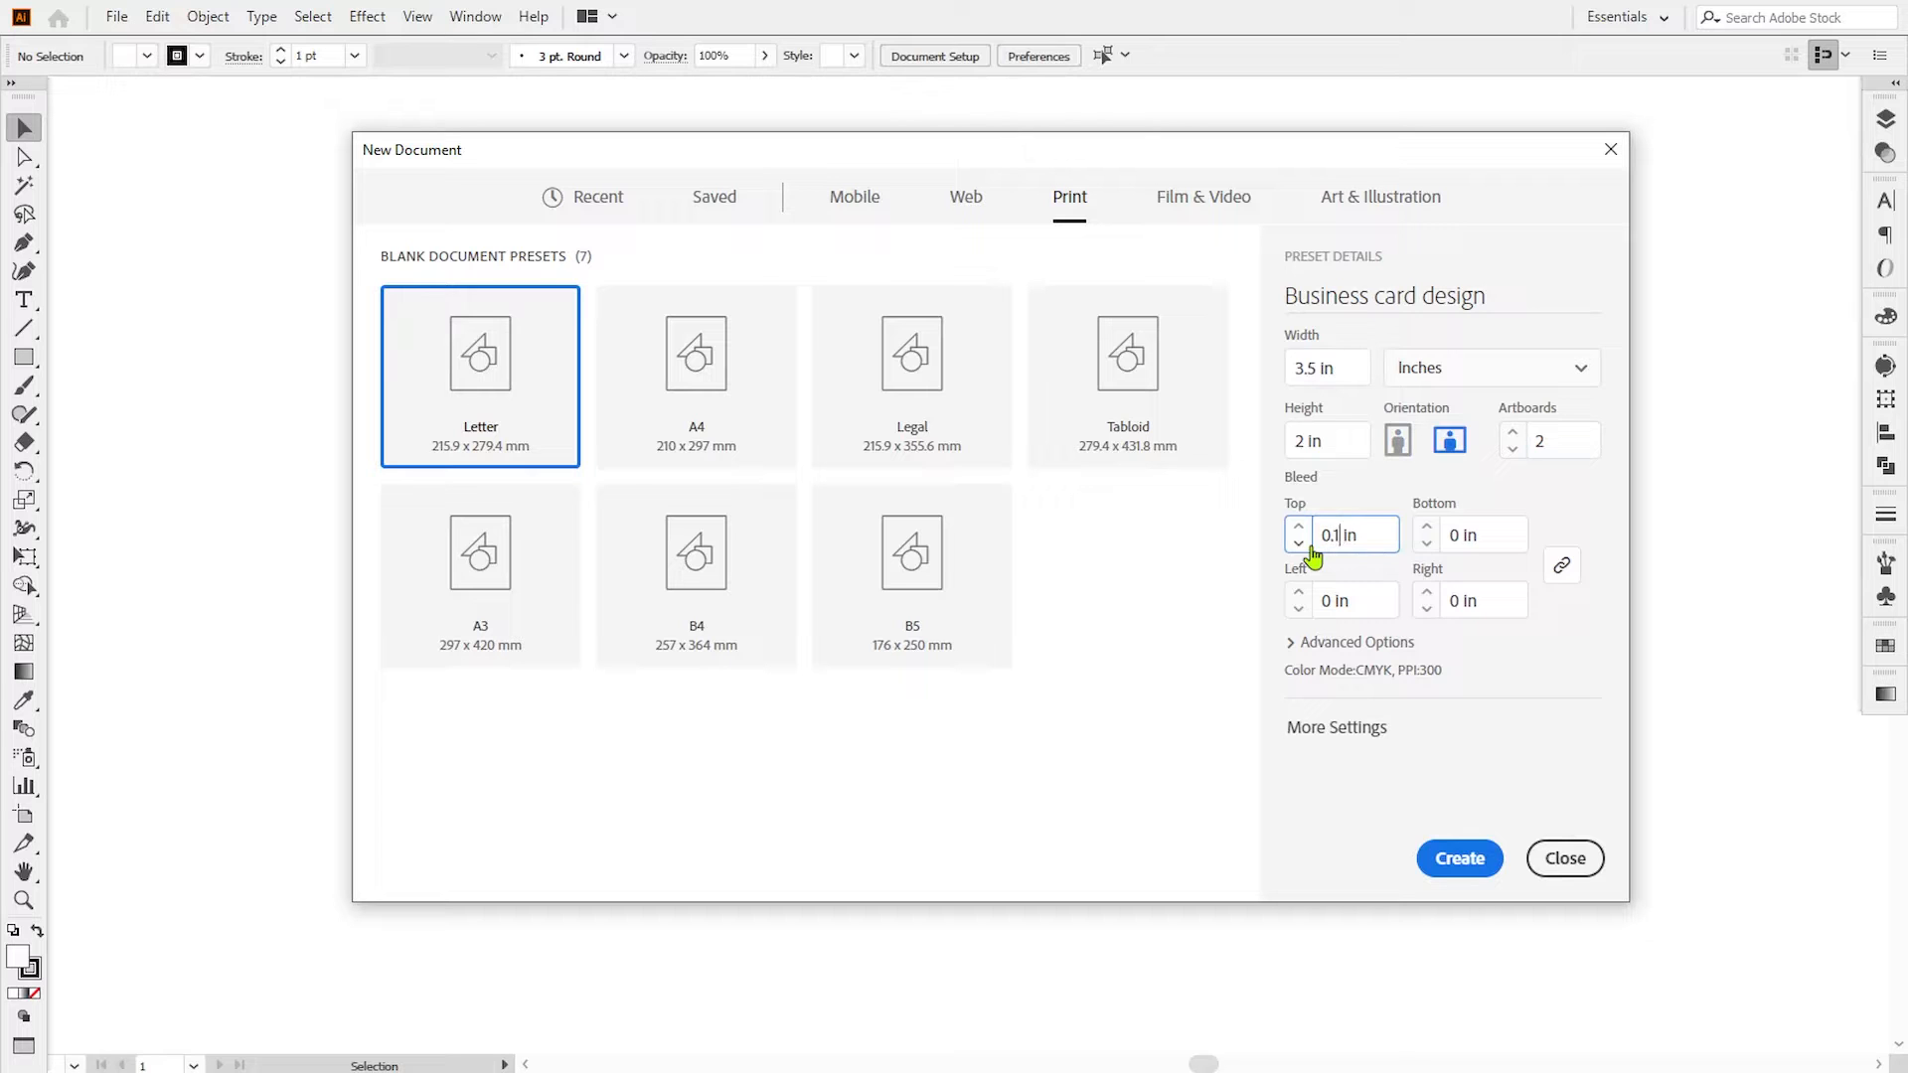
text(0.125)
click(1362, 599)
- Arrange the two artboards in a single column in the additional document settings and create the document
click(1292, 643)
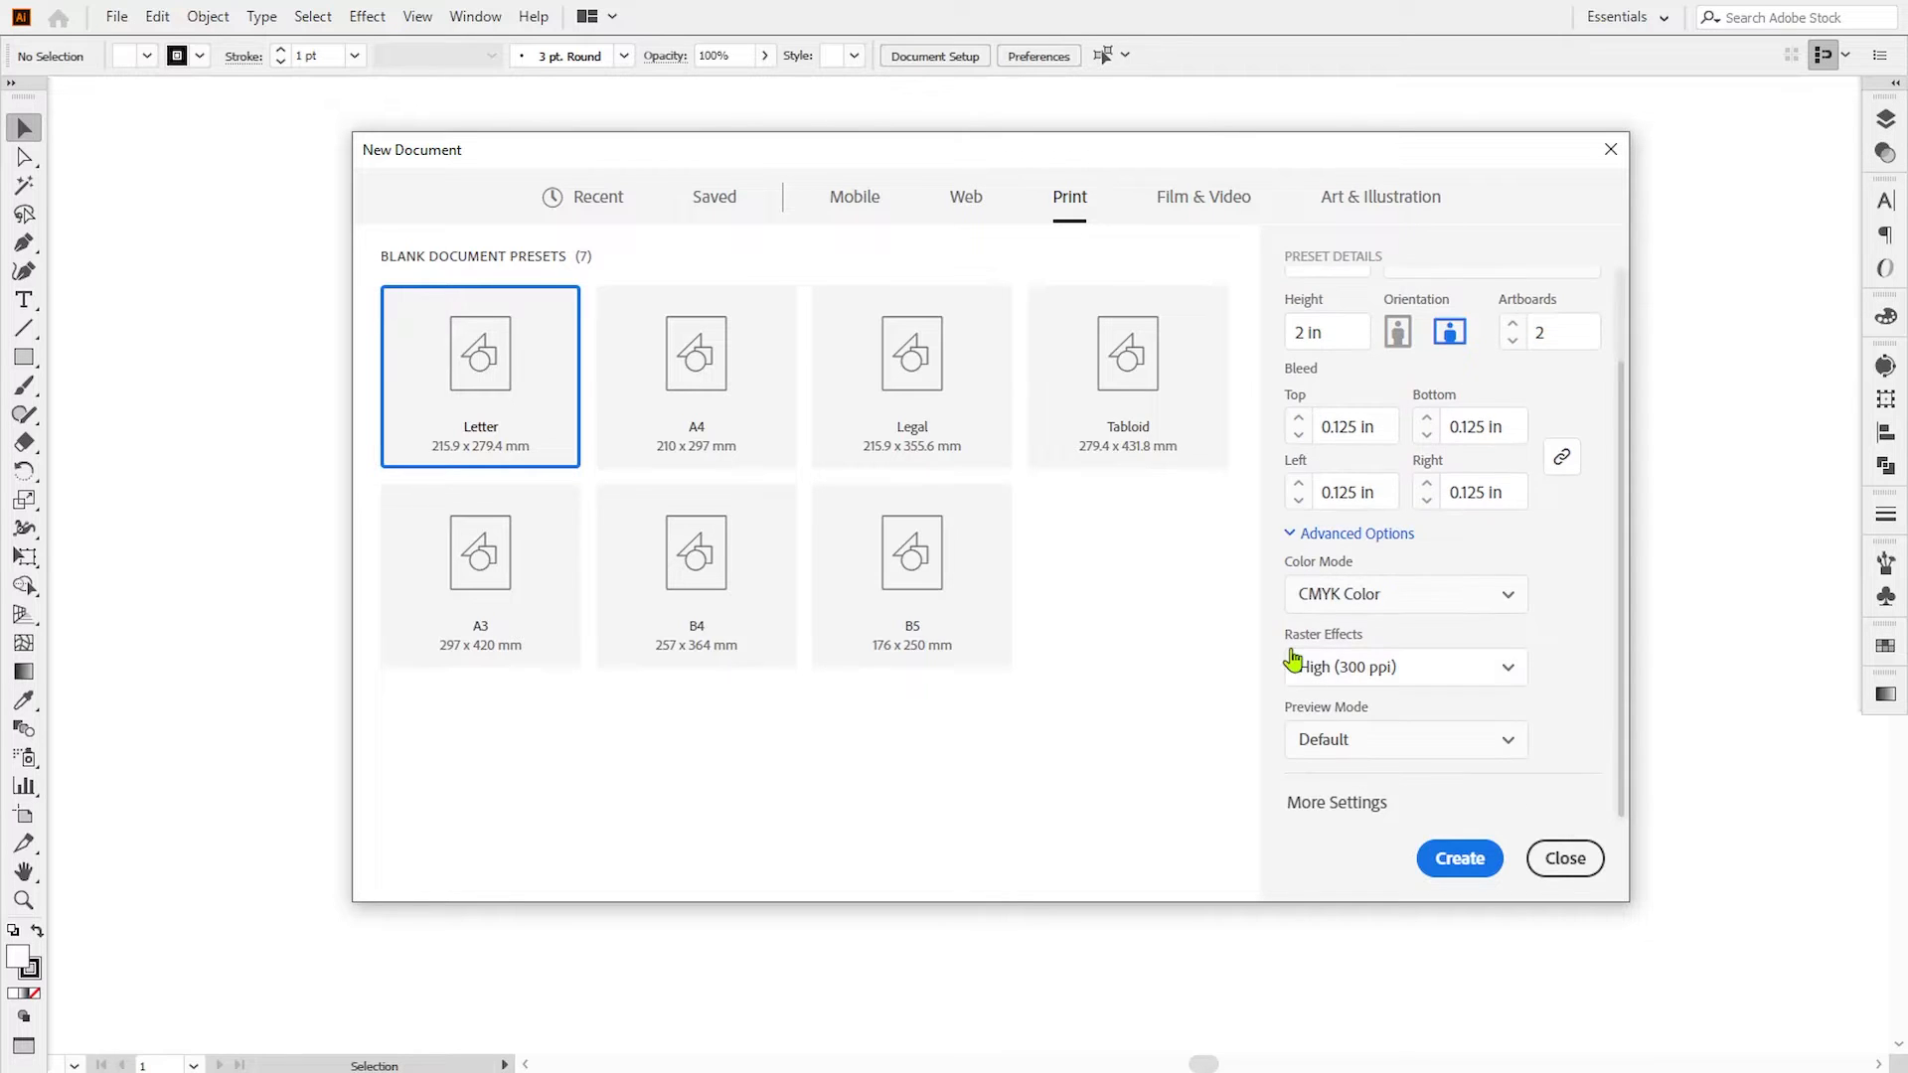
click(1336, 802)
click(1043, 349)
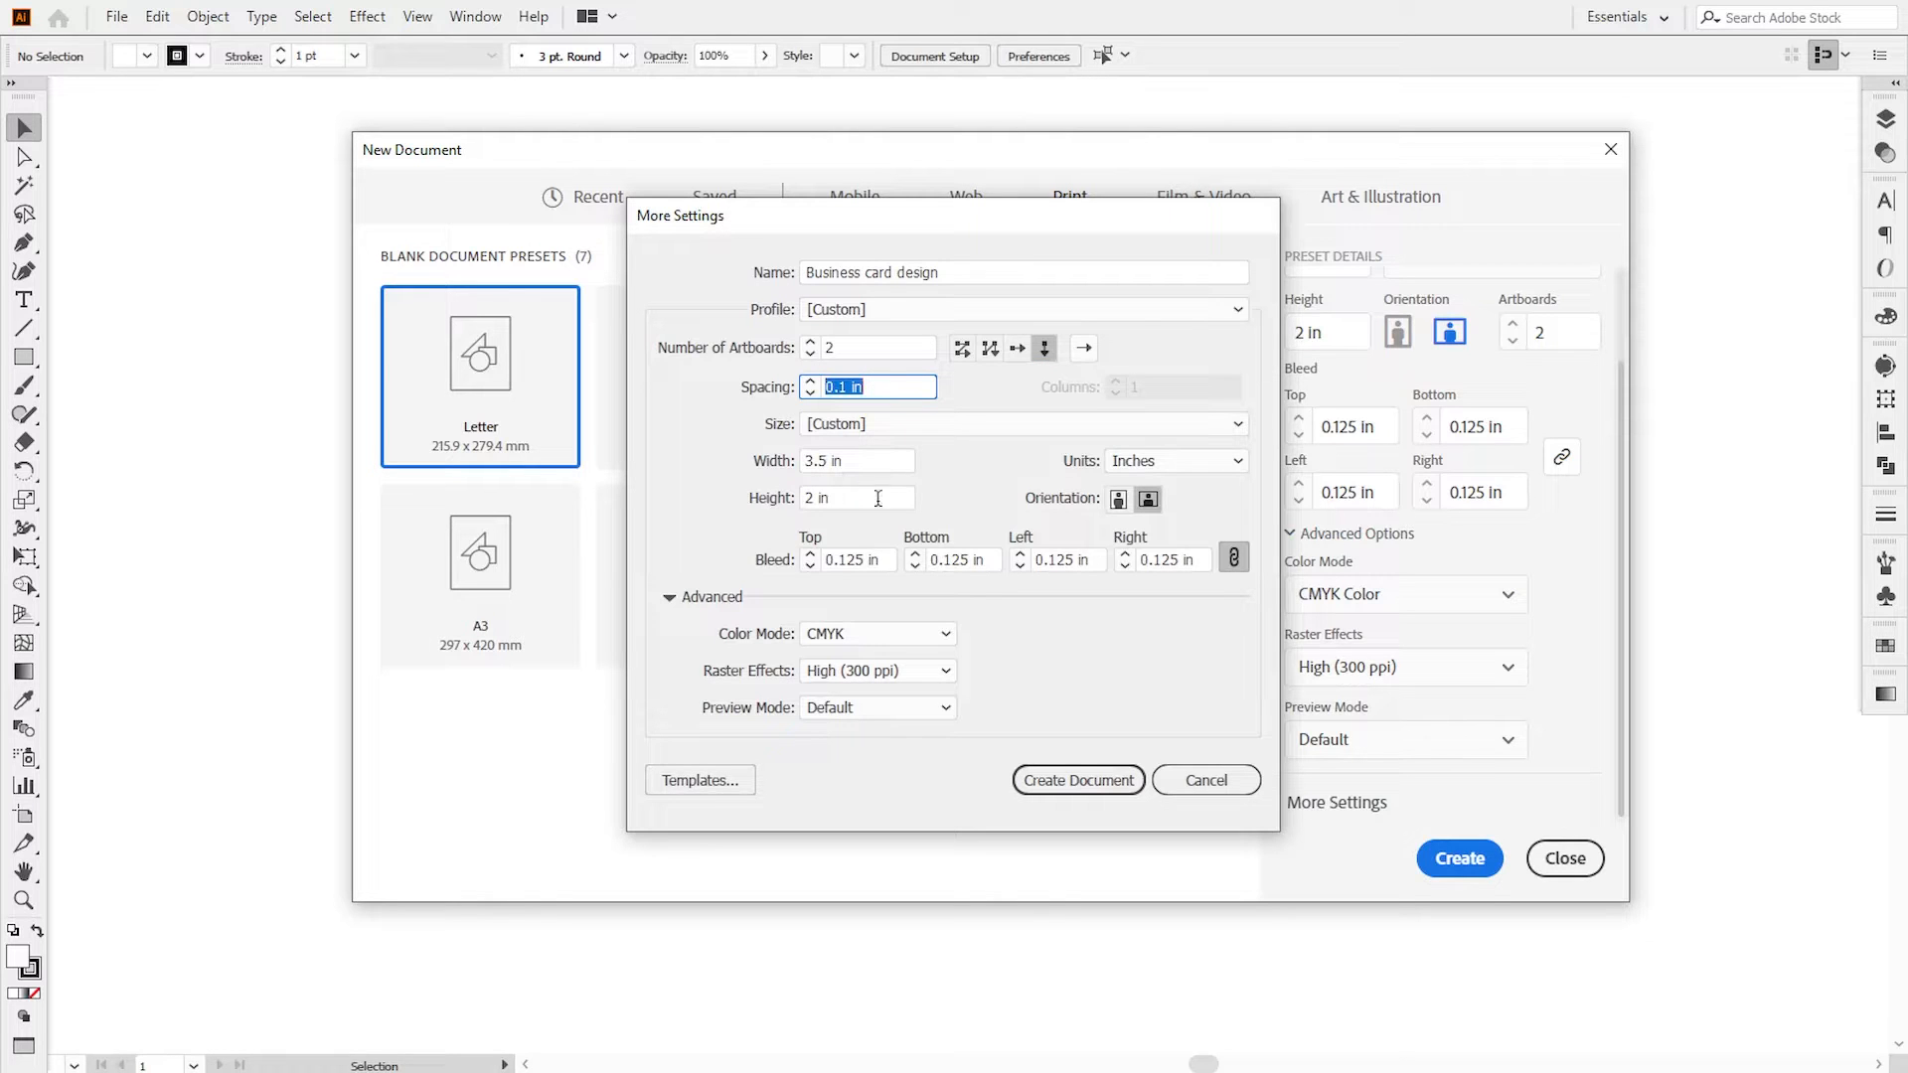
click(1043, 779)
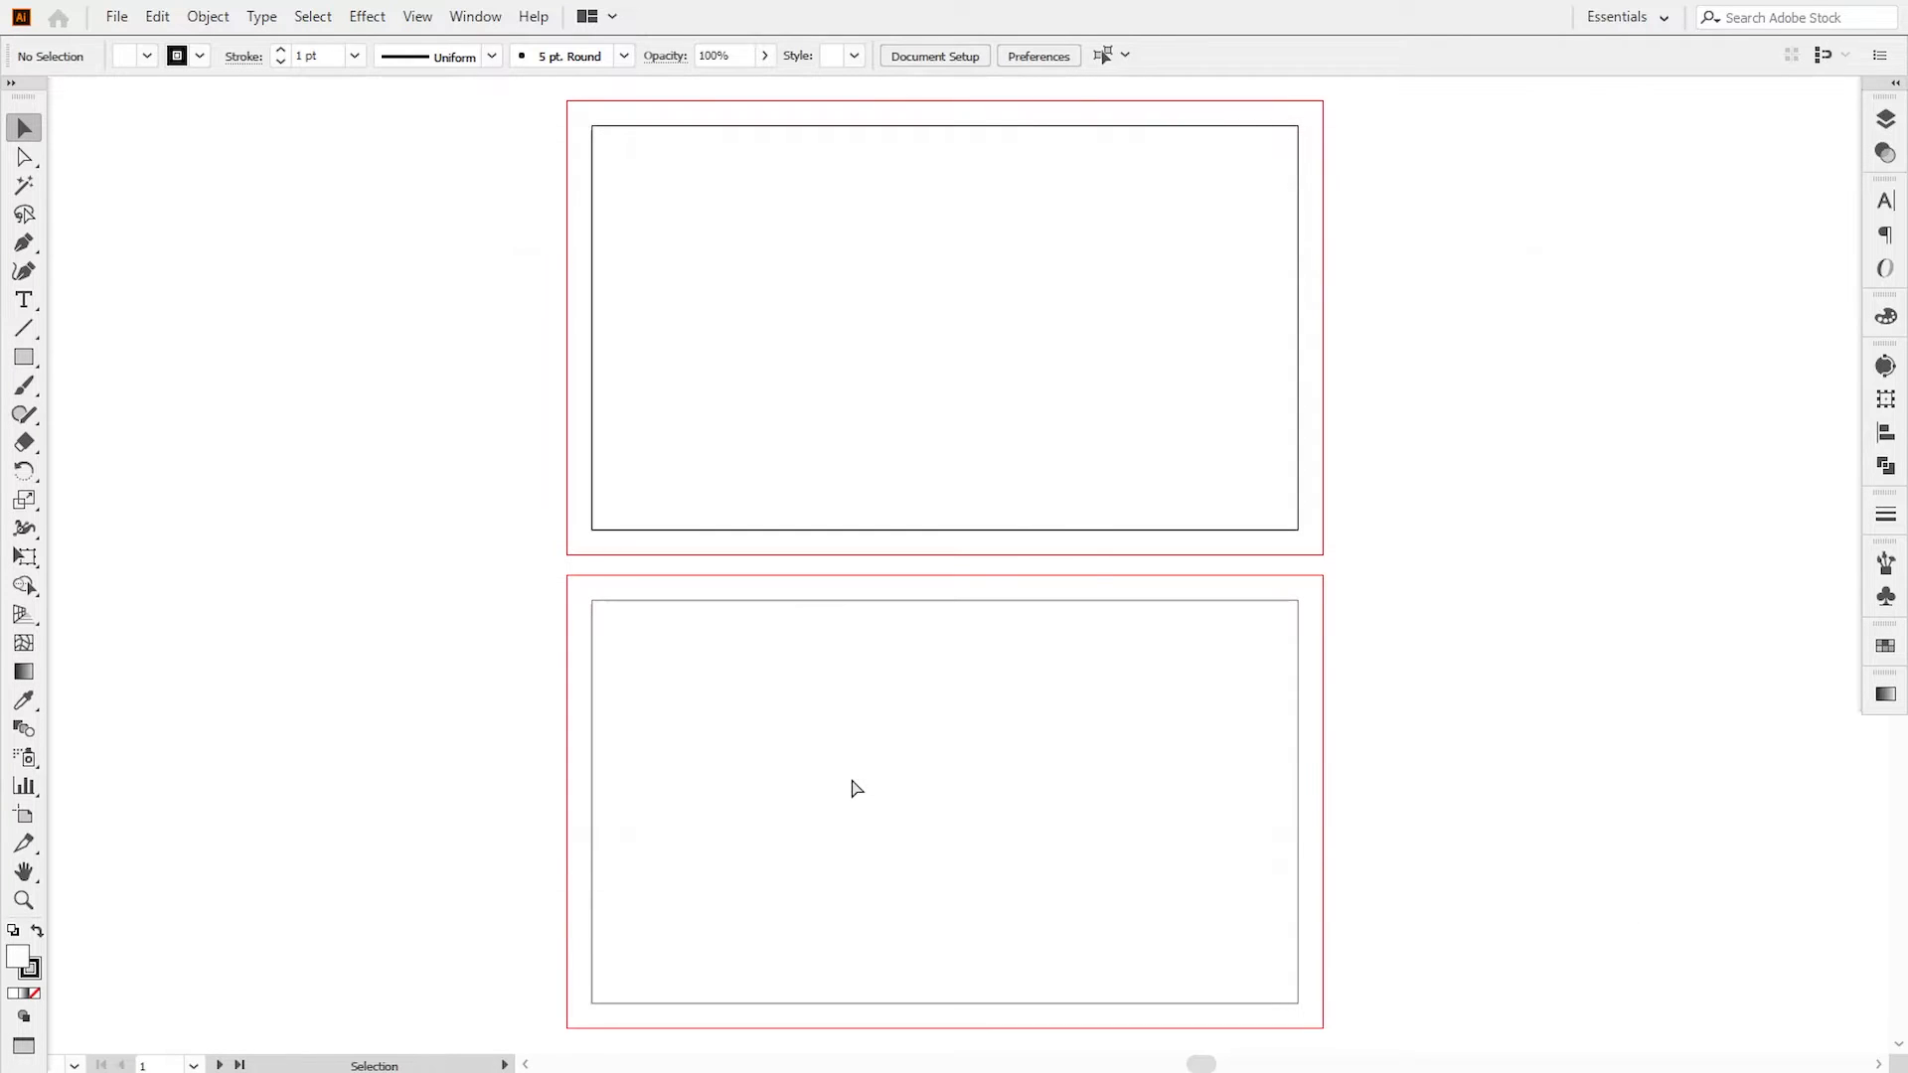
- Paste the prepared logo, contact details and colour swatches and place them beside the artboards
key(ctrl+v)
drag(922, 397, 313, 397)
click(1354, 562)
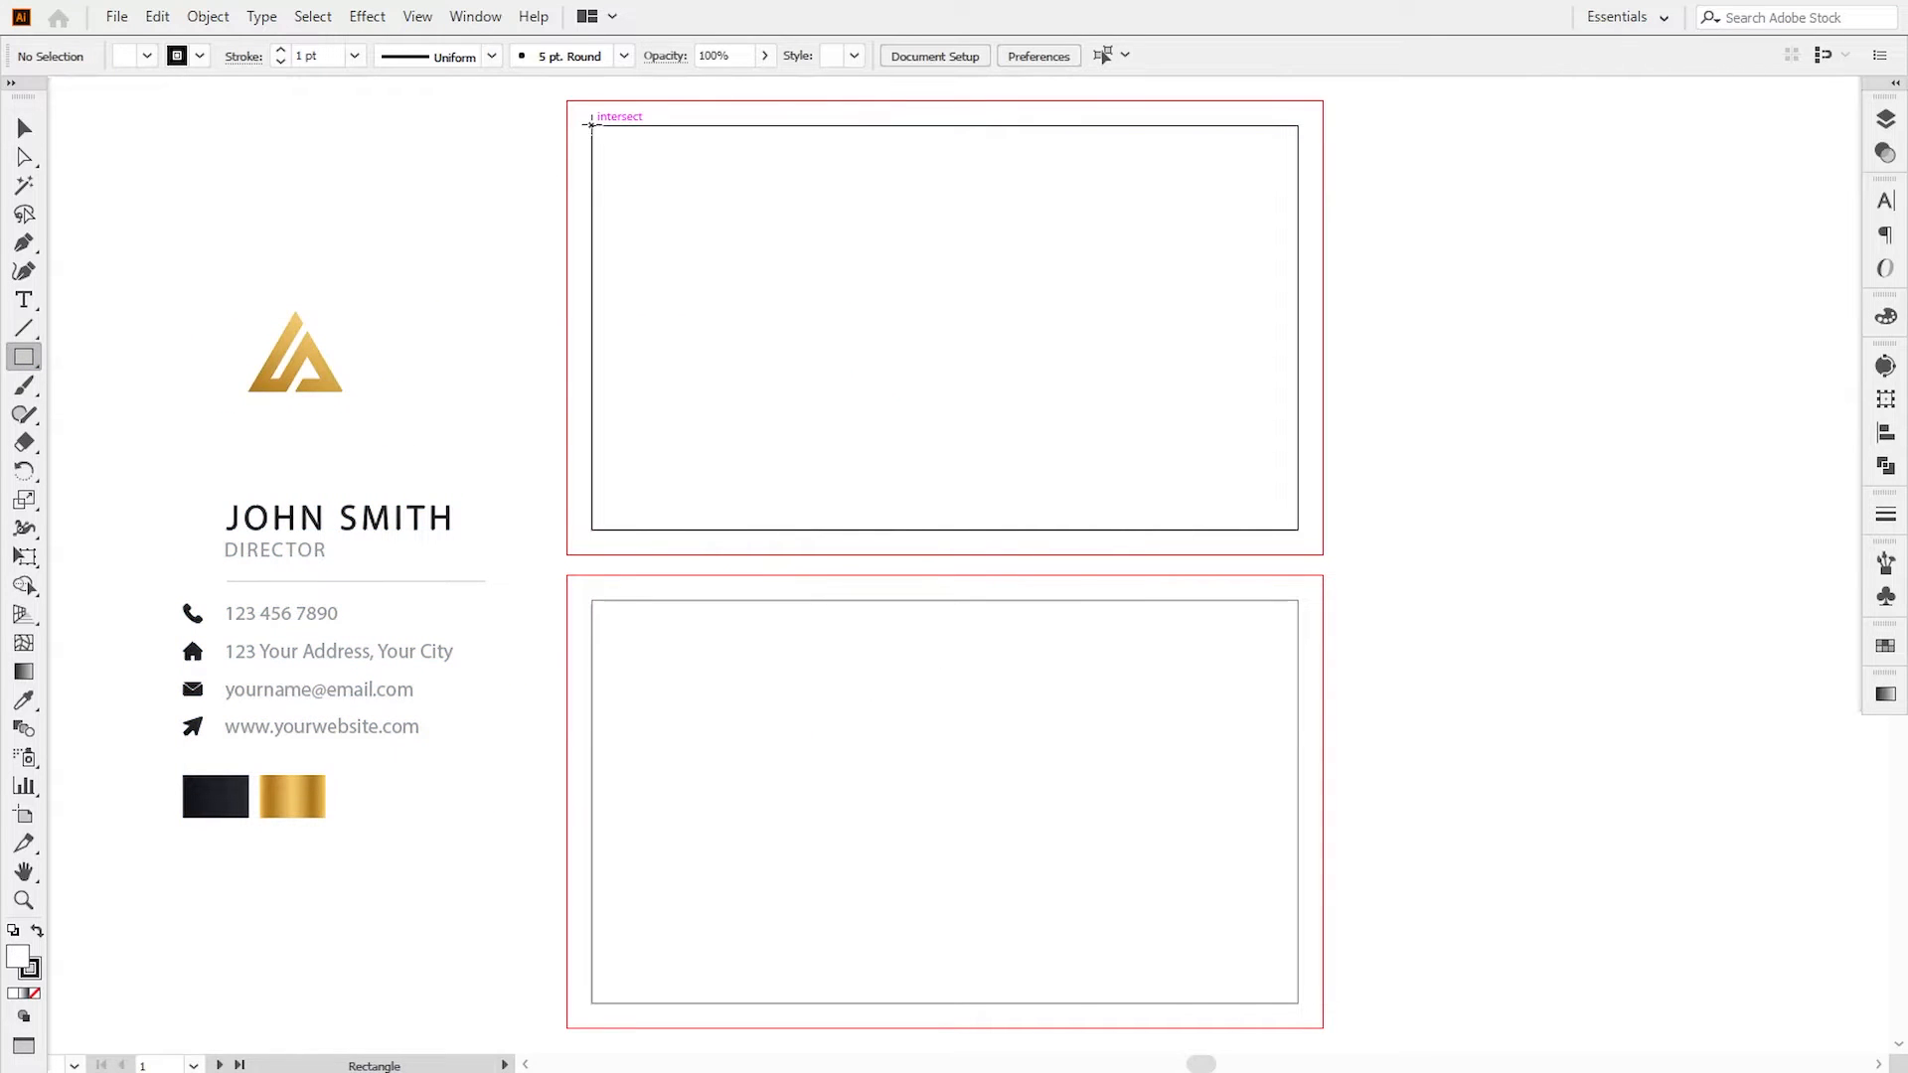
- Draw a rectangle about 3.5 × 2 in over the upper artboard and remove its stroke and fill
mouse_move(592, 127)
mouse_down()
mouse_move(775, 354)
mouse_move(1296, 529)
mouse_up()
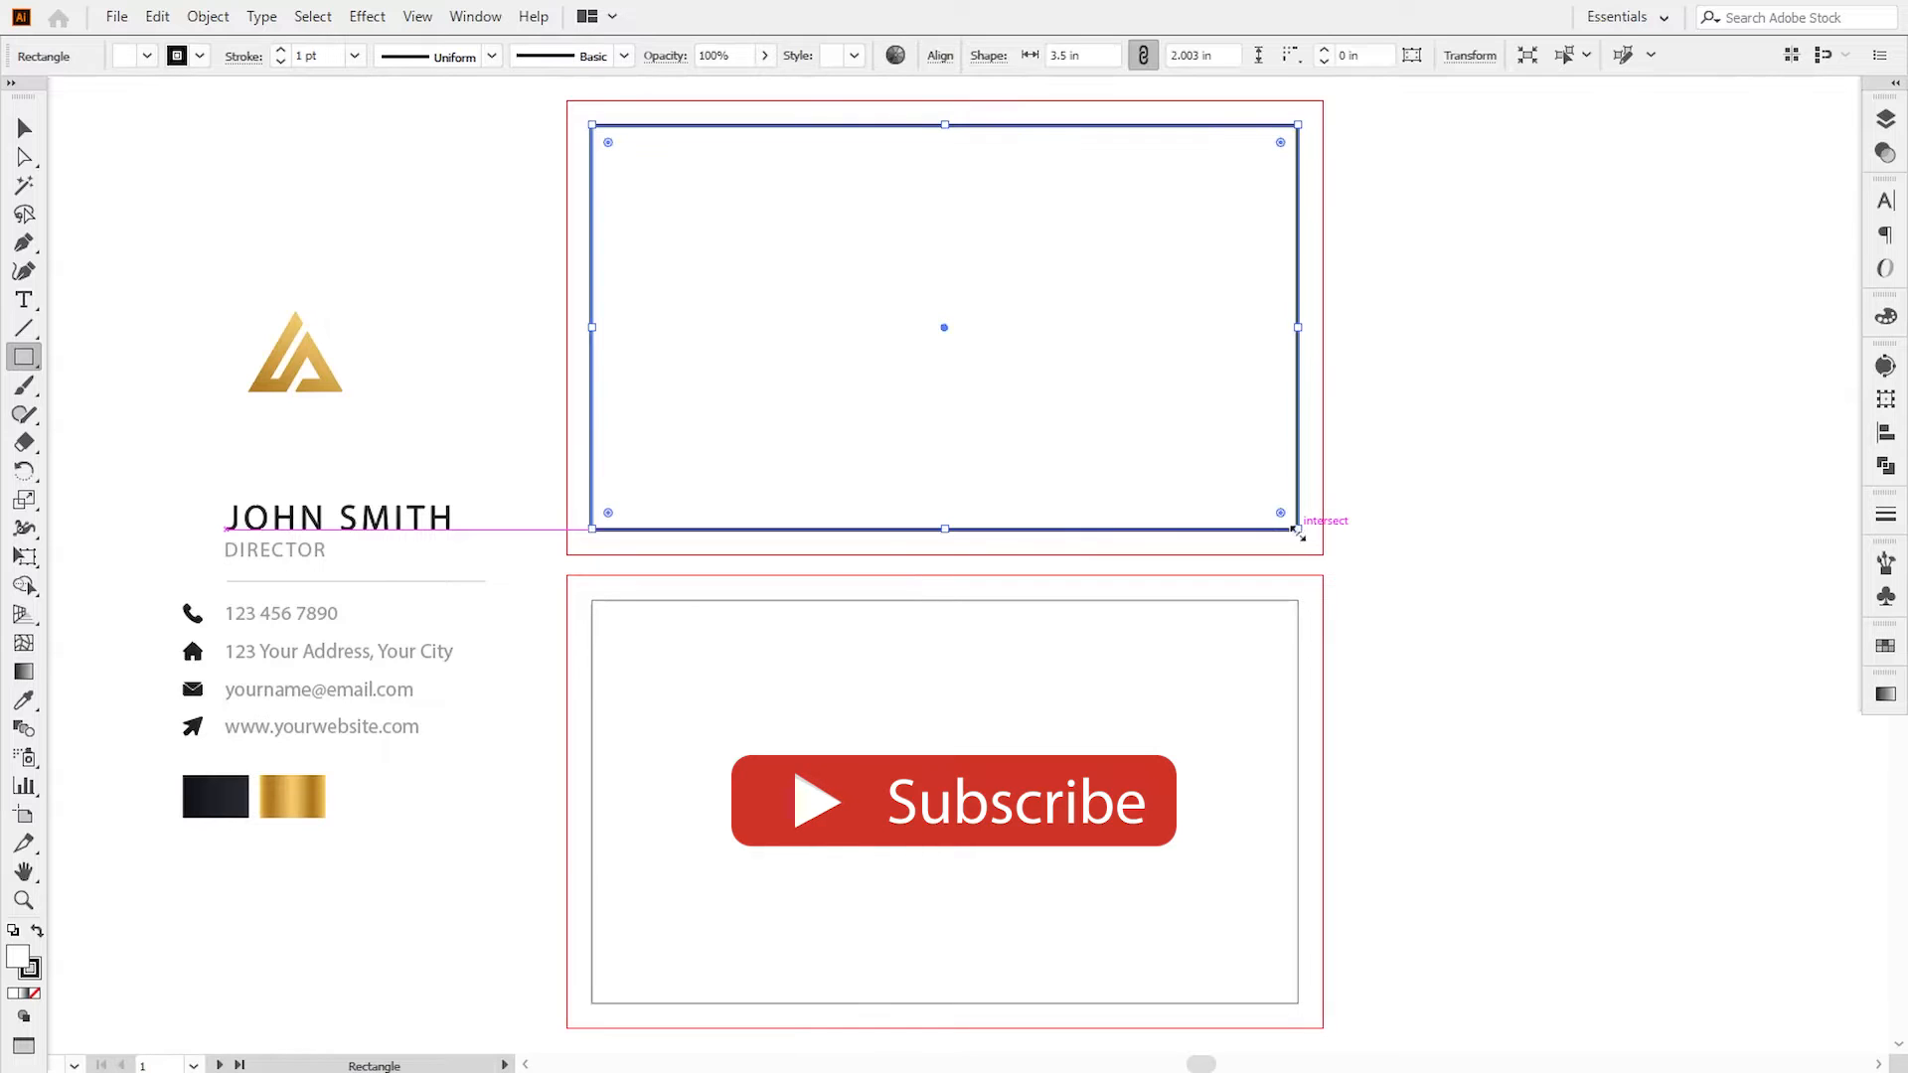
click(35, 973)
click(37, 993)
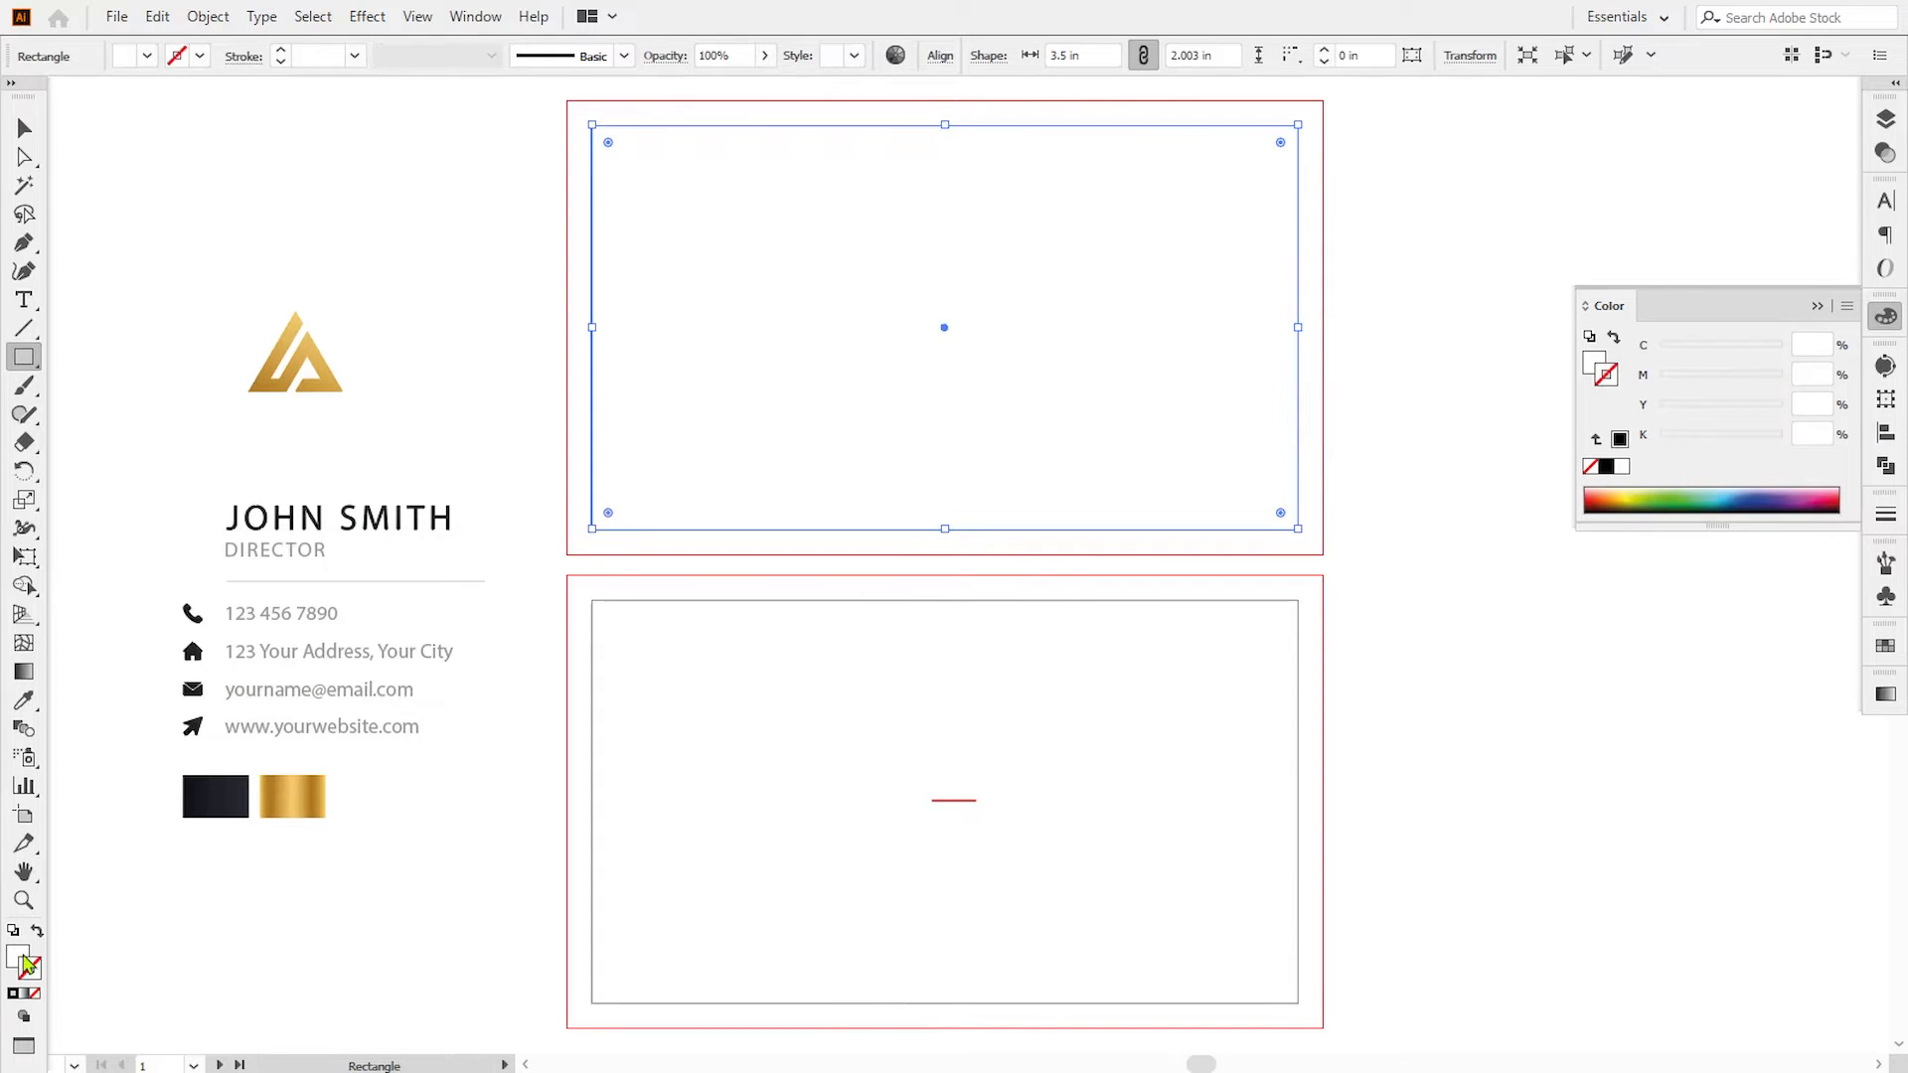
key(x)
click(37, 992)
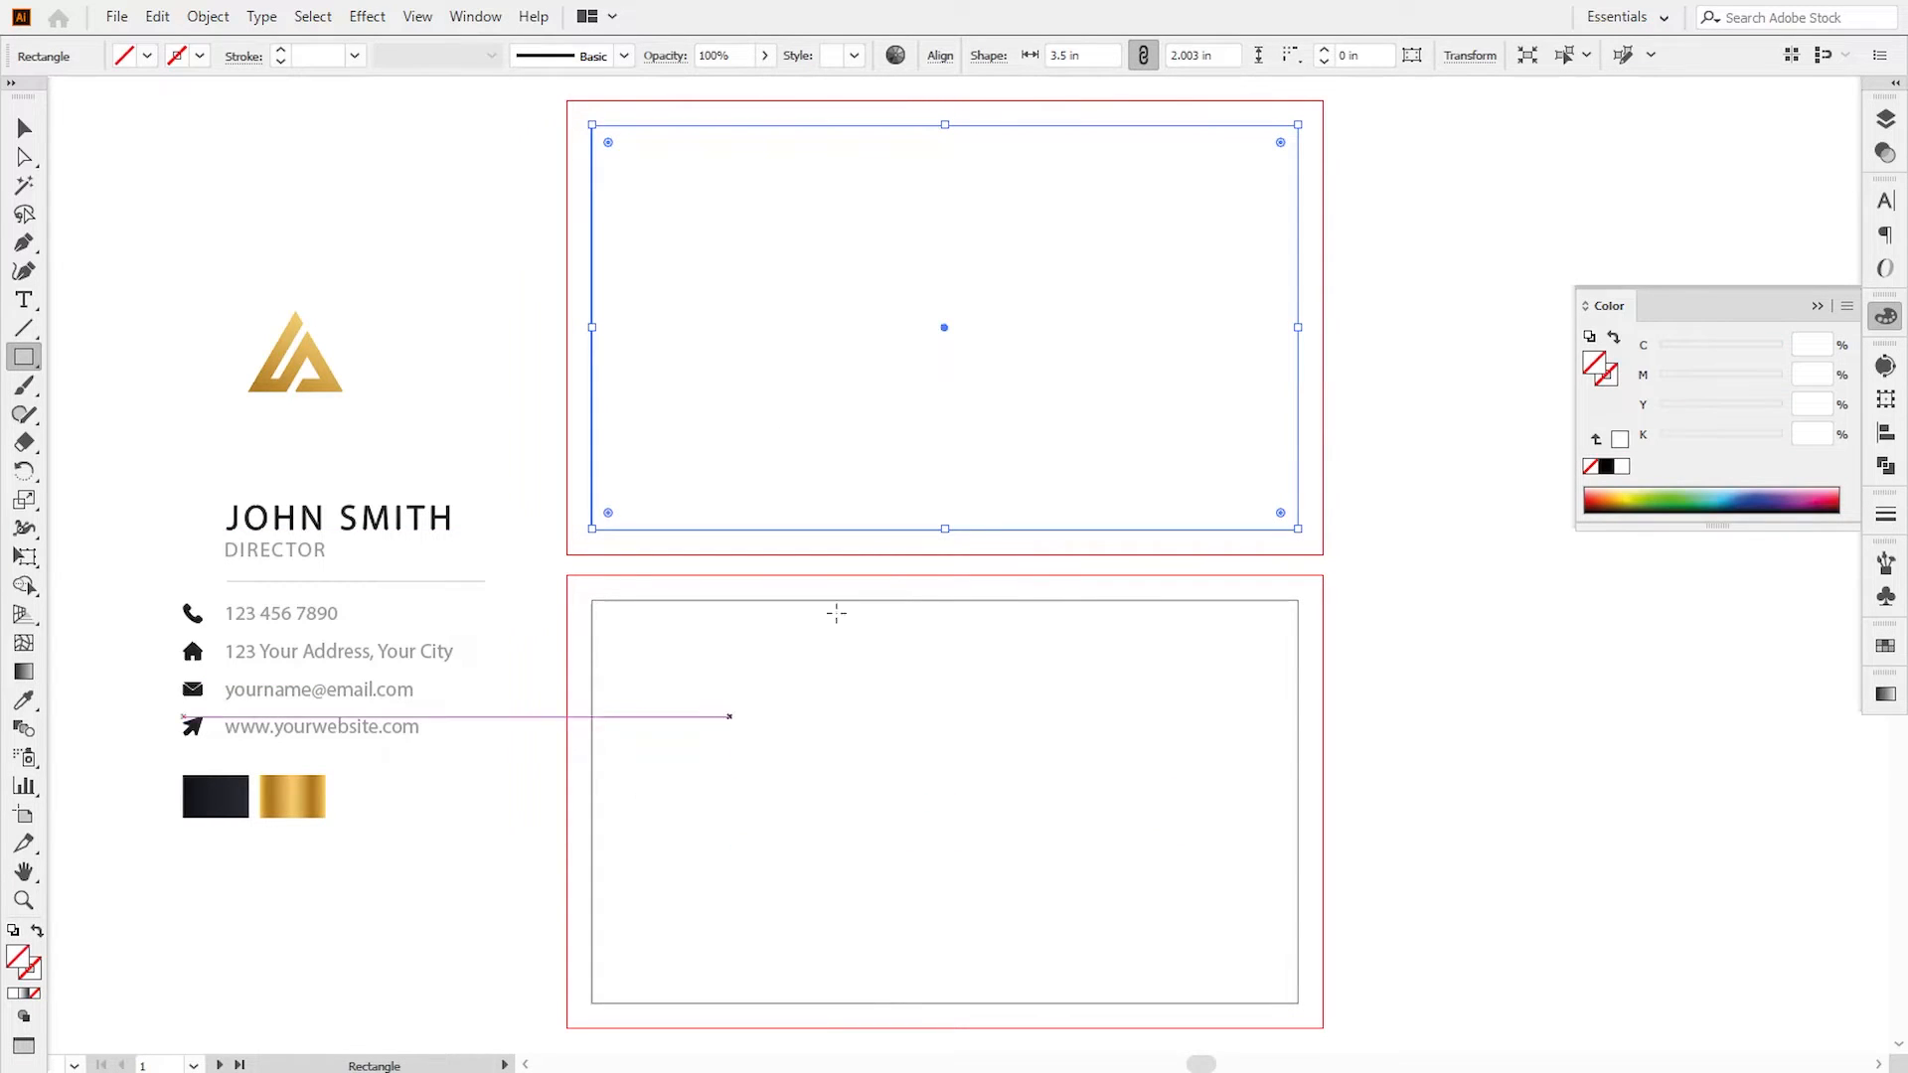
- Resize the rectangle to 3.25 × 1.75 in about its centre and convert it into a safe-area guide
click(1462, 62)
double_click(1398, 95)
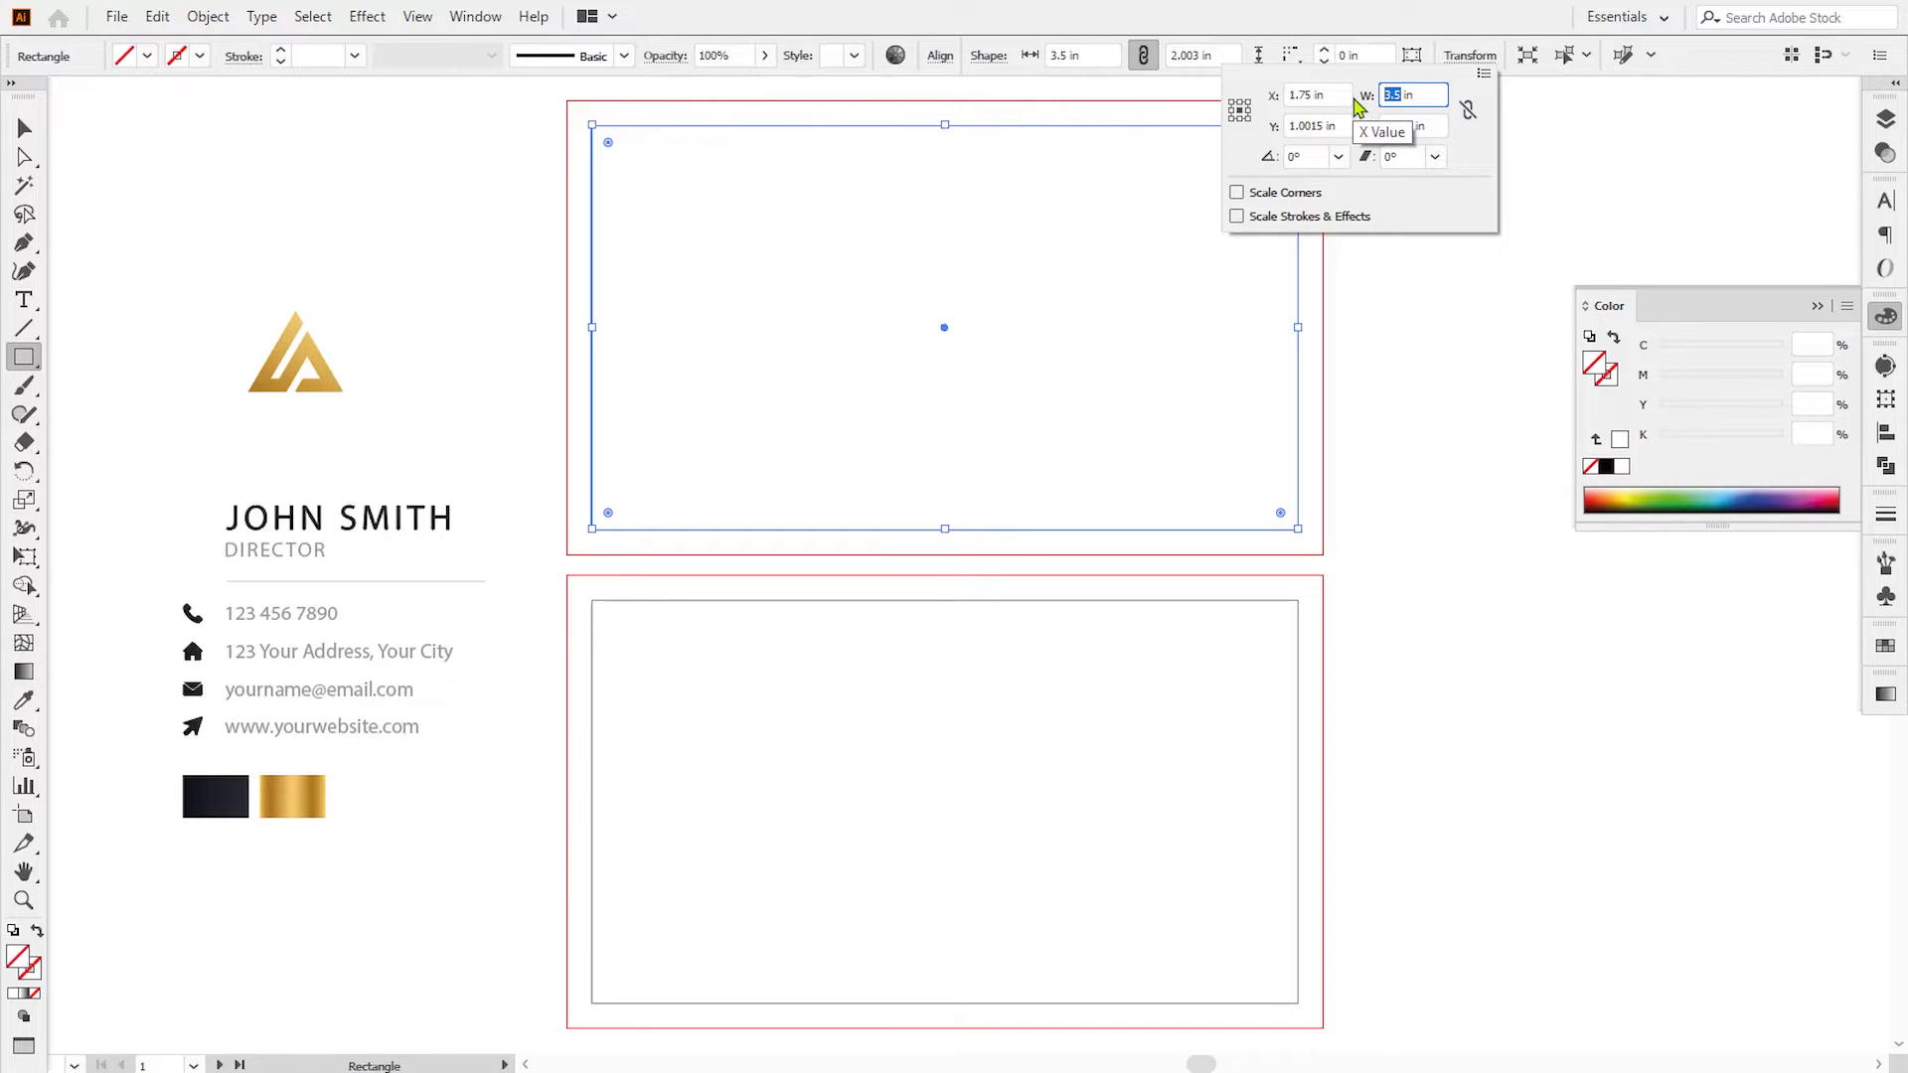
key(Tab)
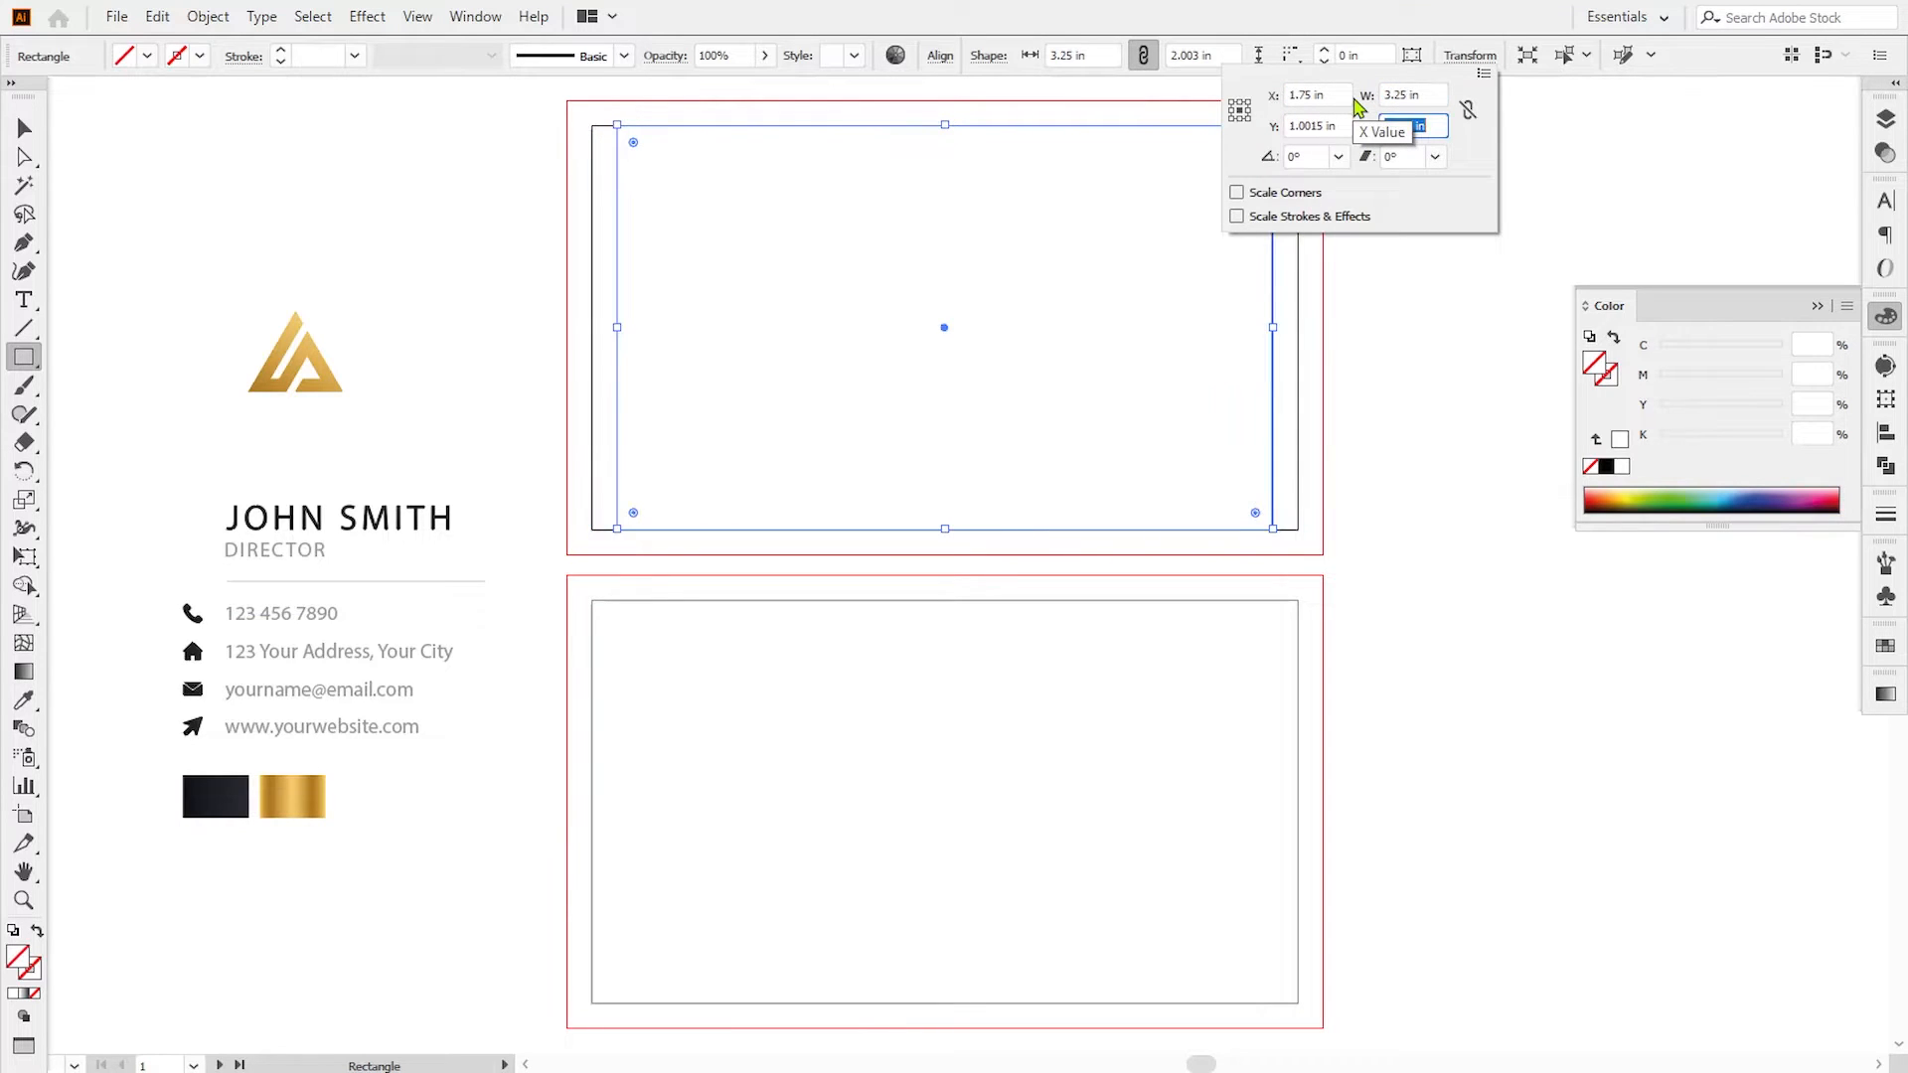
key(Return)
right_click(1150, 323)
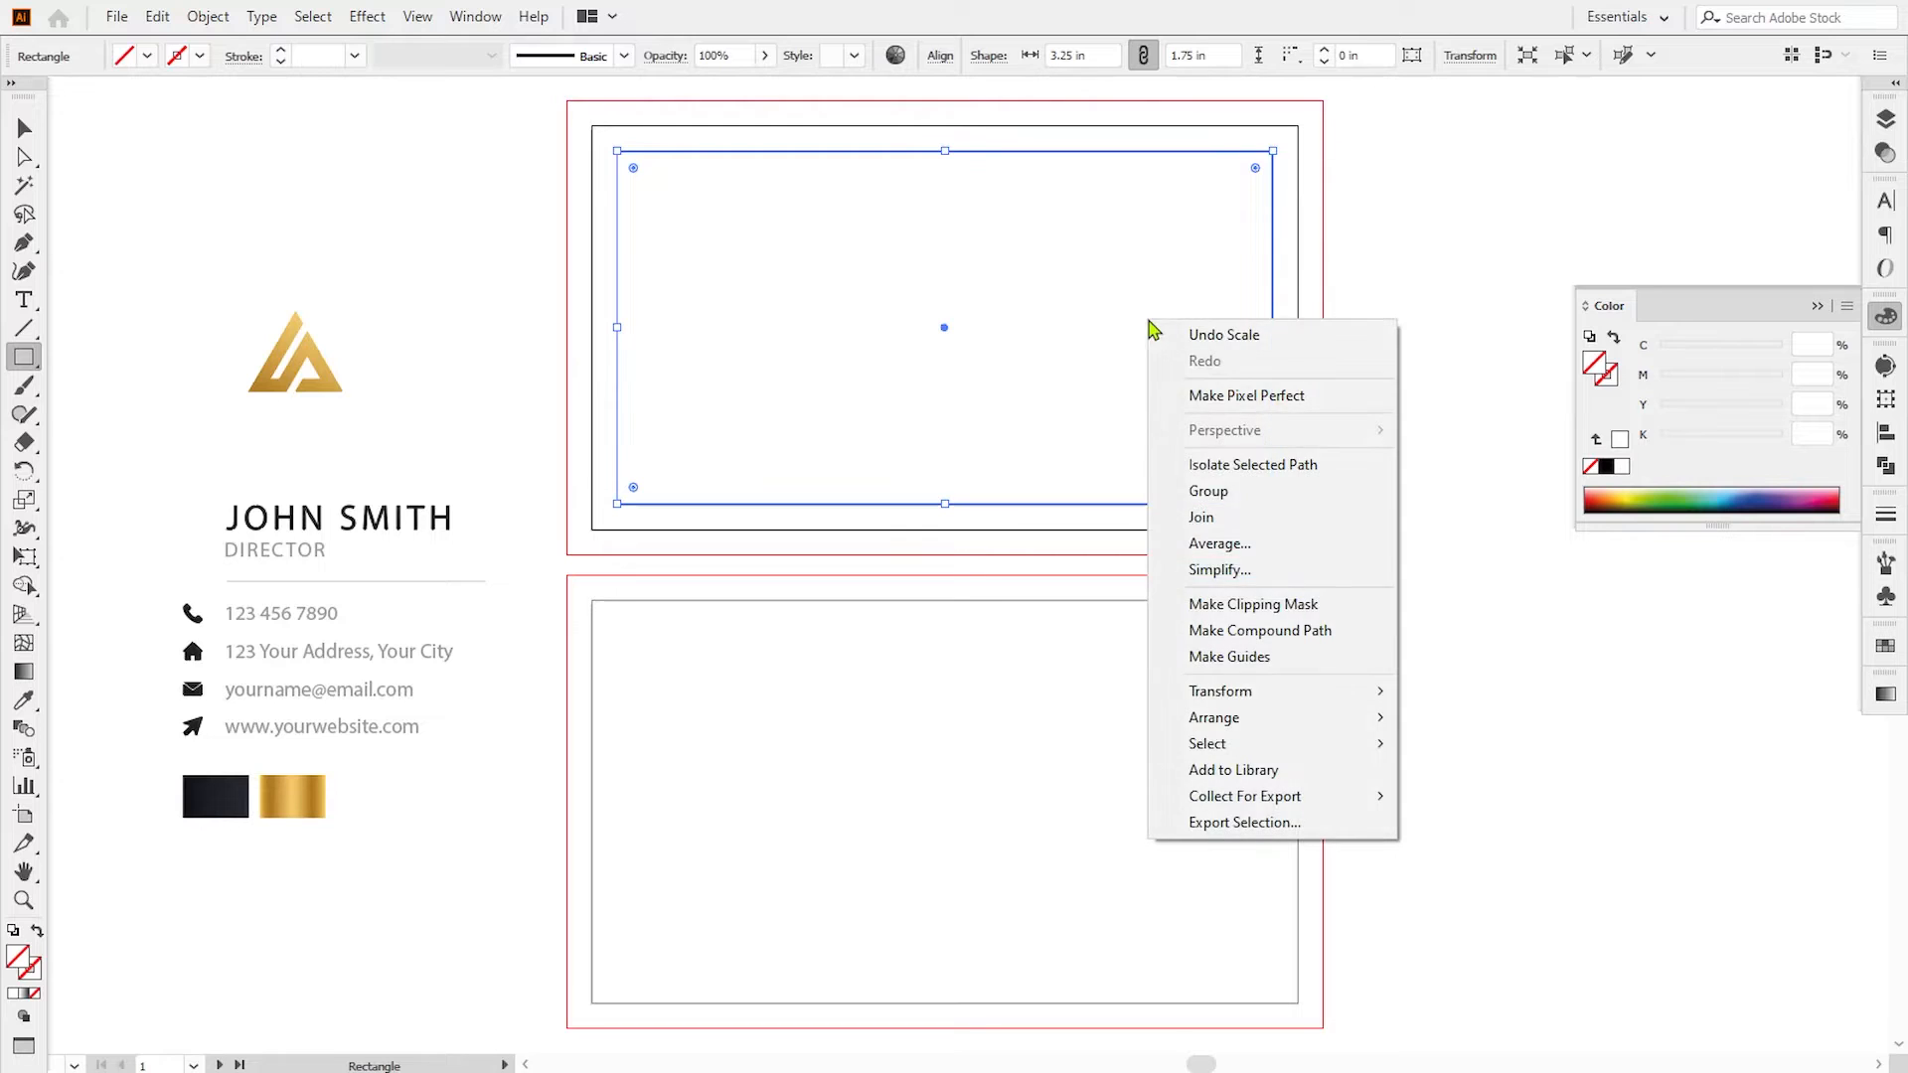
click(1254, 657)
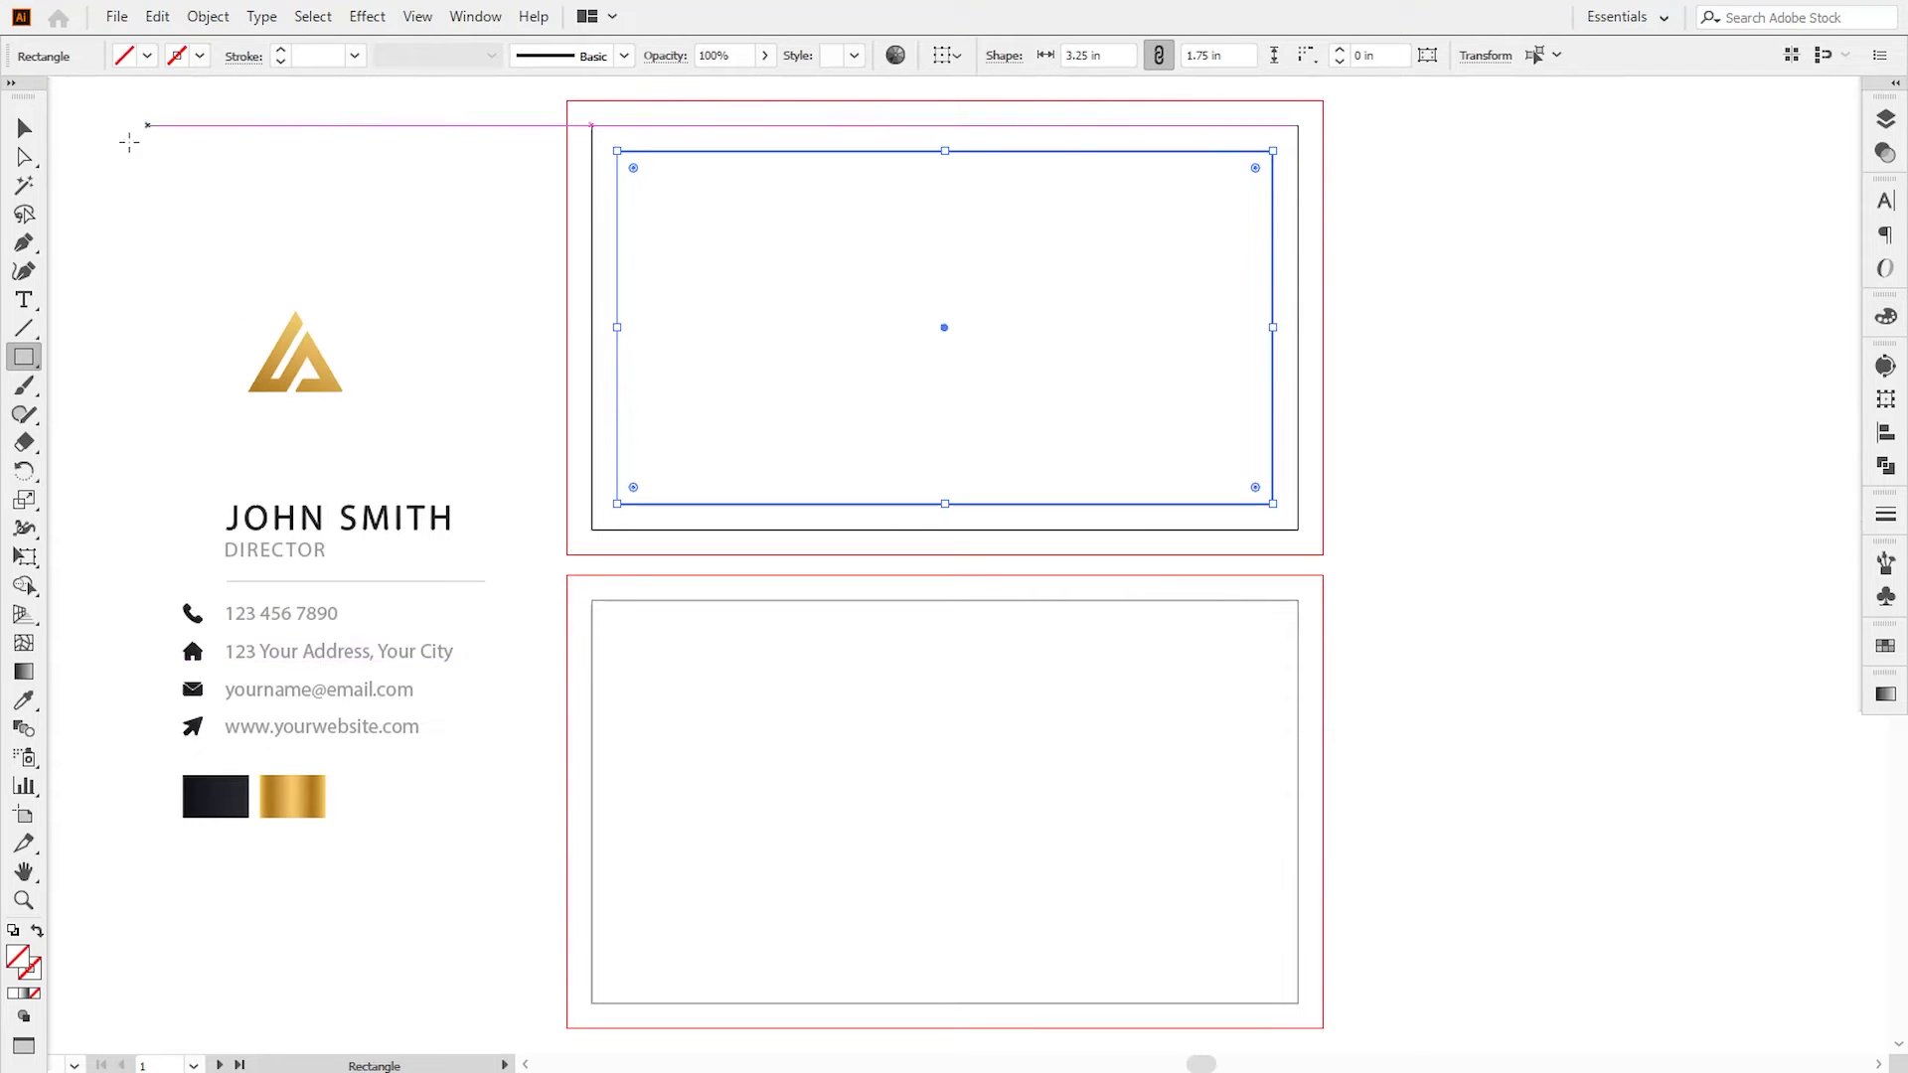
- Copy the safe-area guide straight down onto the lower artboard
click(24, 127)
click(801, 475)
drag(817, 502, 822, 988)
click(1422, 758)
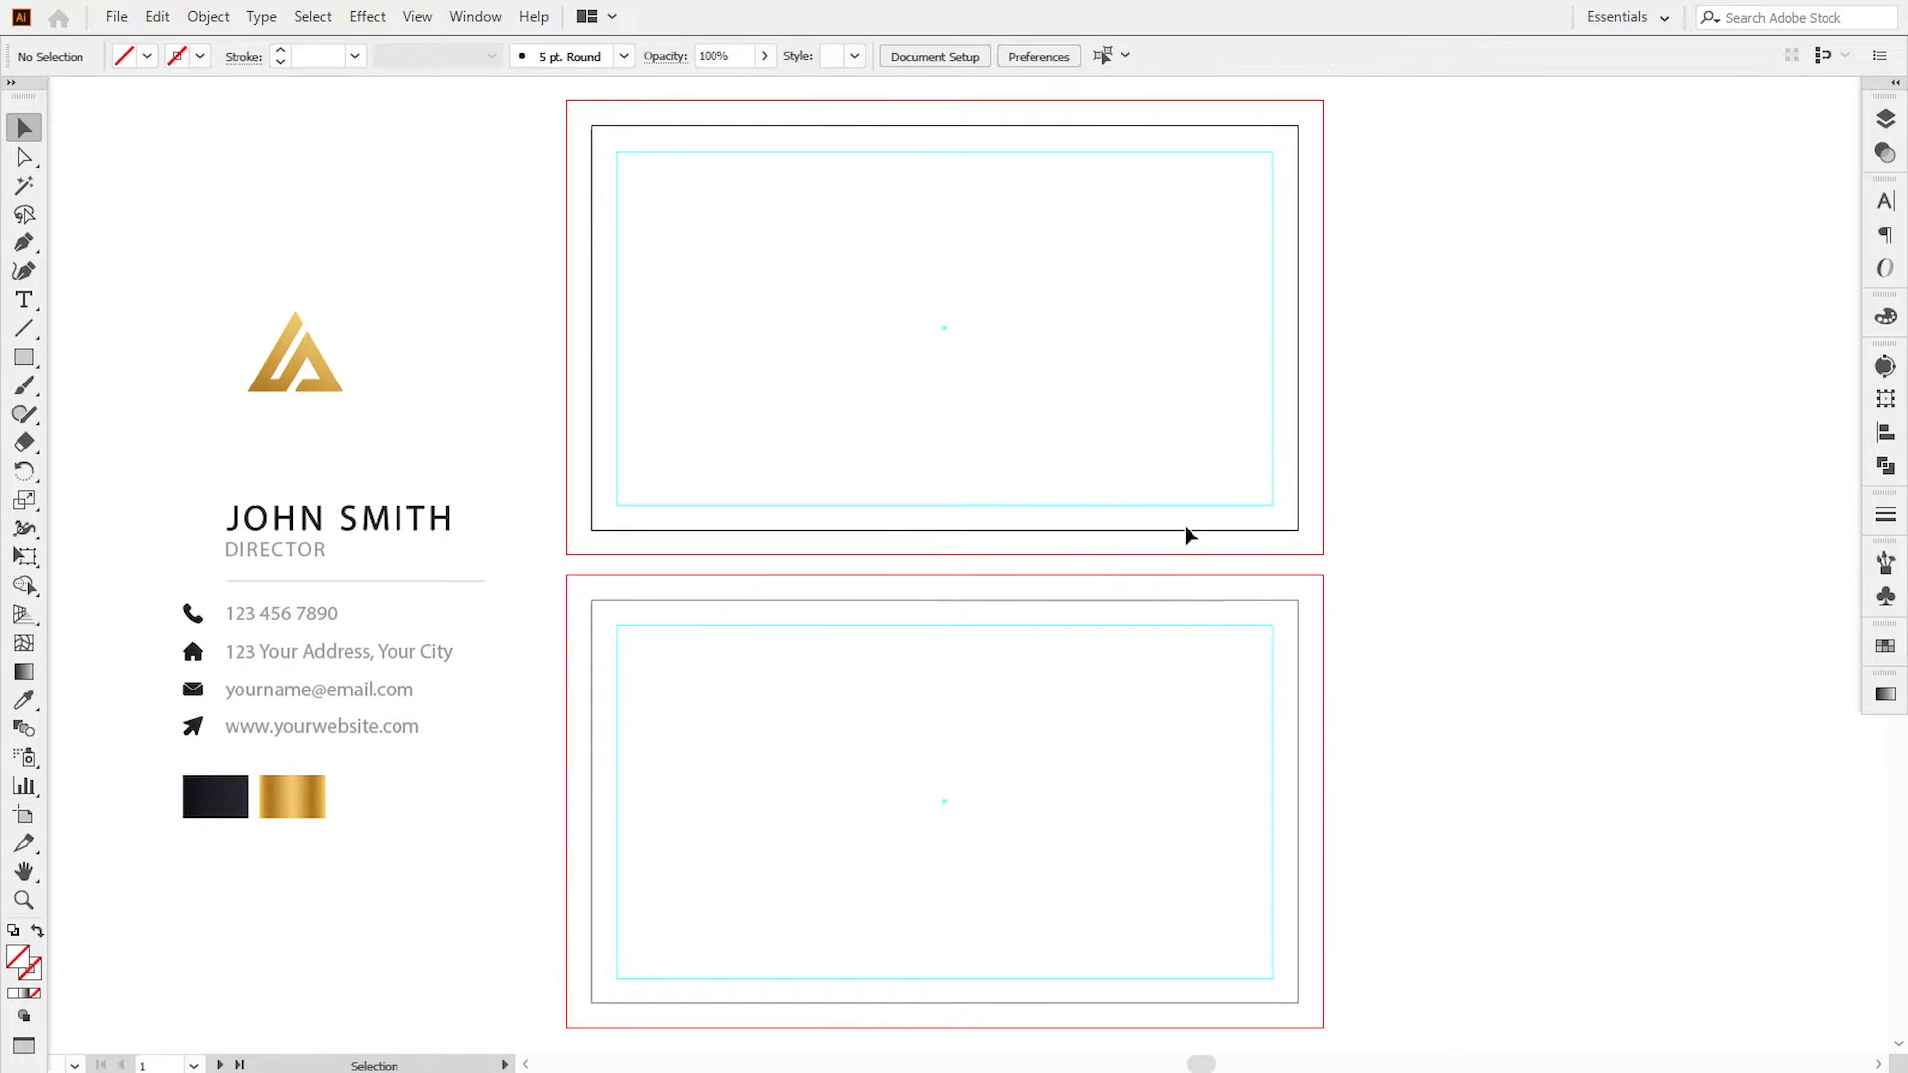
- Draw a rectangle about 3.75 × 1.63 in from the upper artboard's top-left bleed corner across the full bleed width
drag(1055, 443, 1097, 622)
key(ctrl+plus)
key(ctrl+plus)
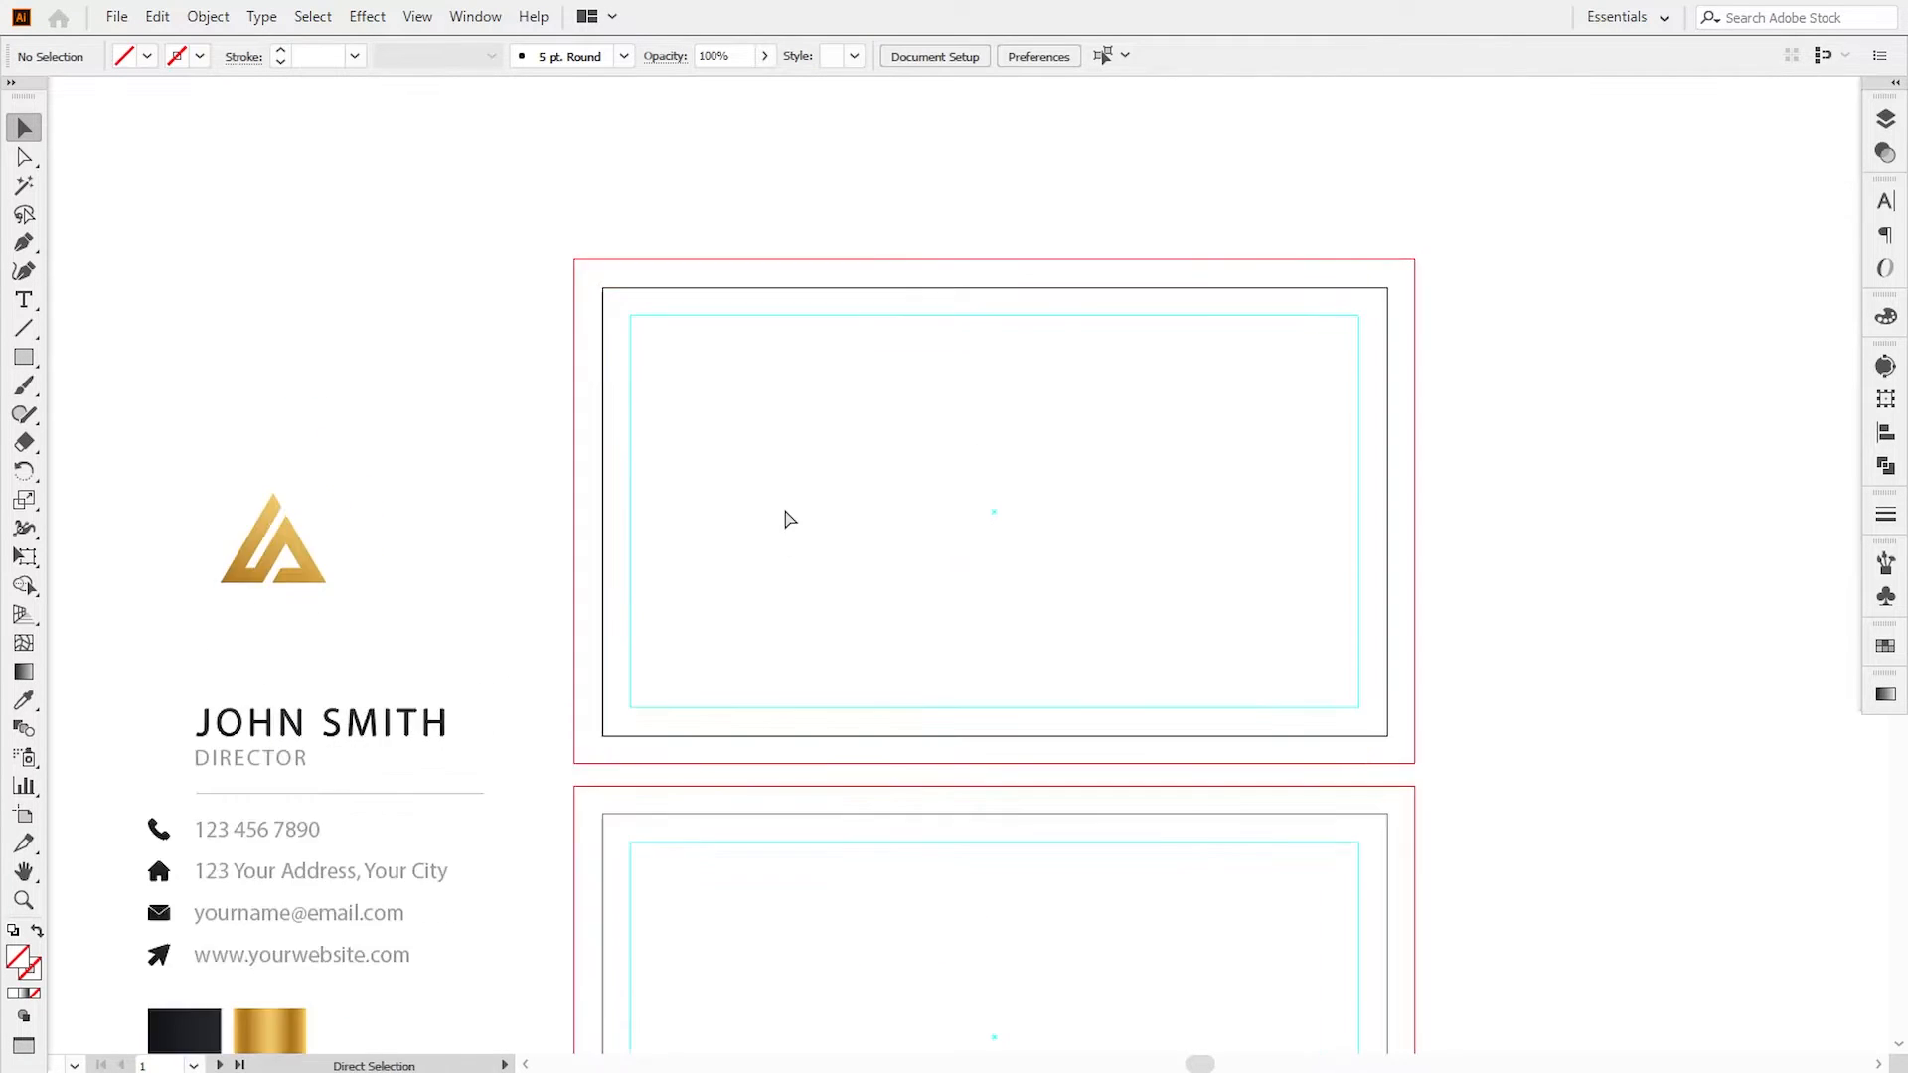
drag(789, 503, 744, 533)
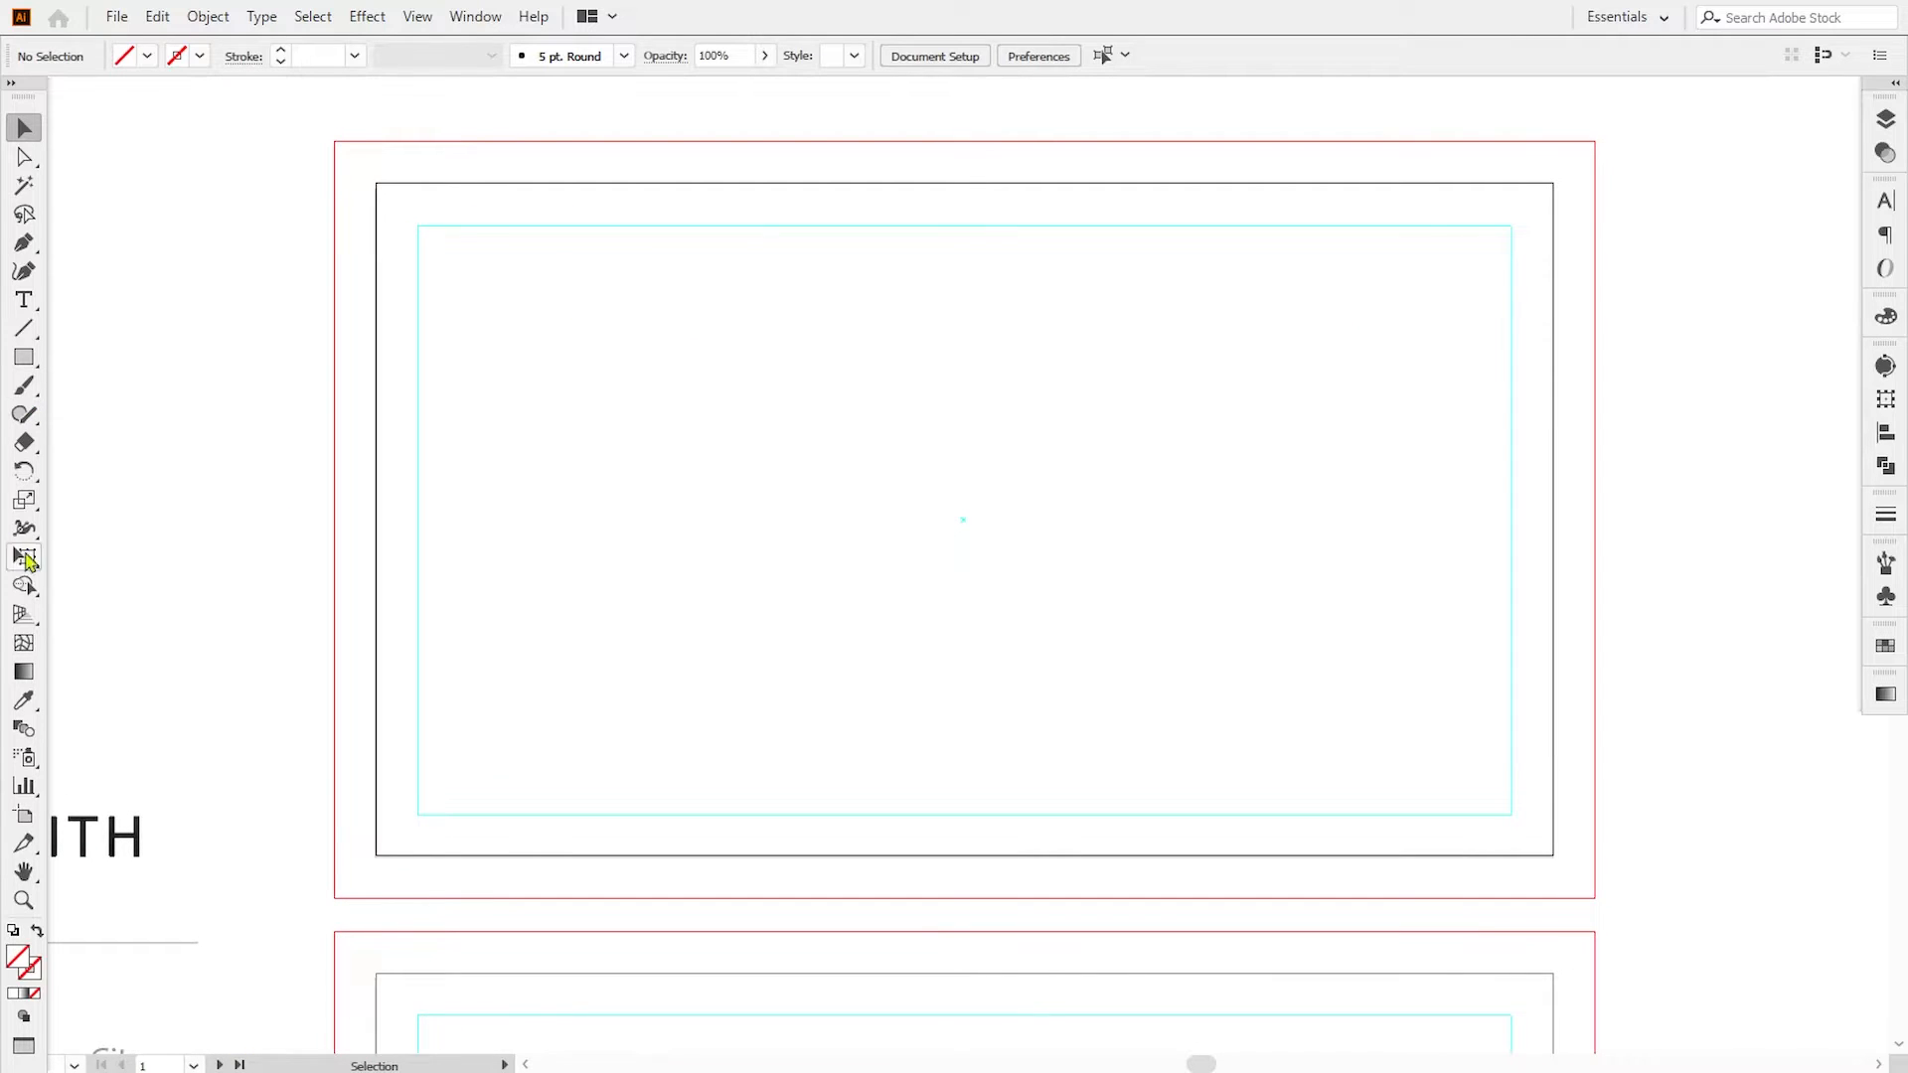
drag(748, 605, 738, 593)
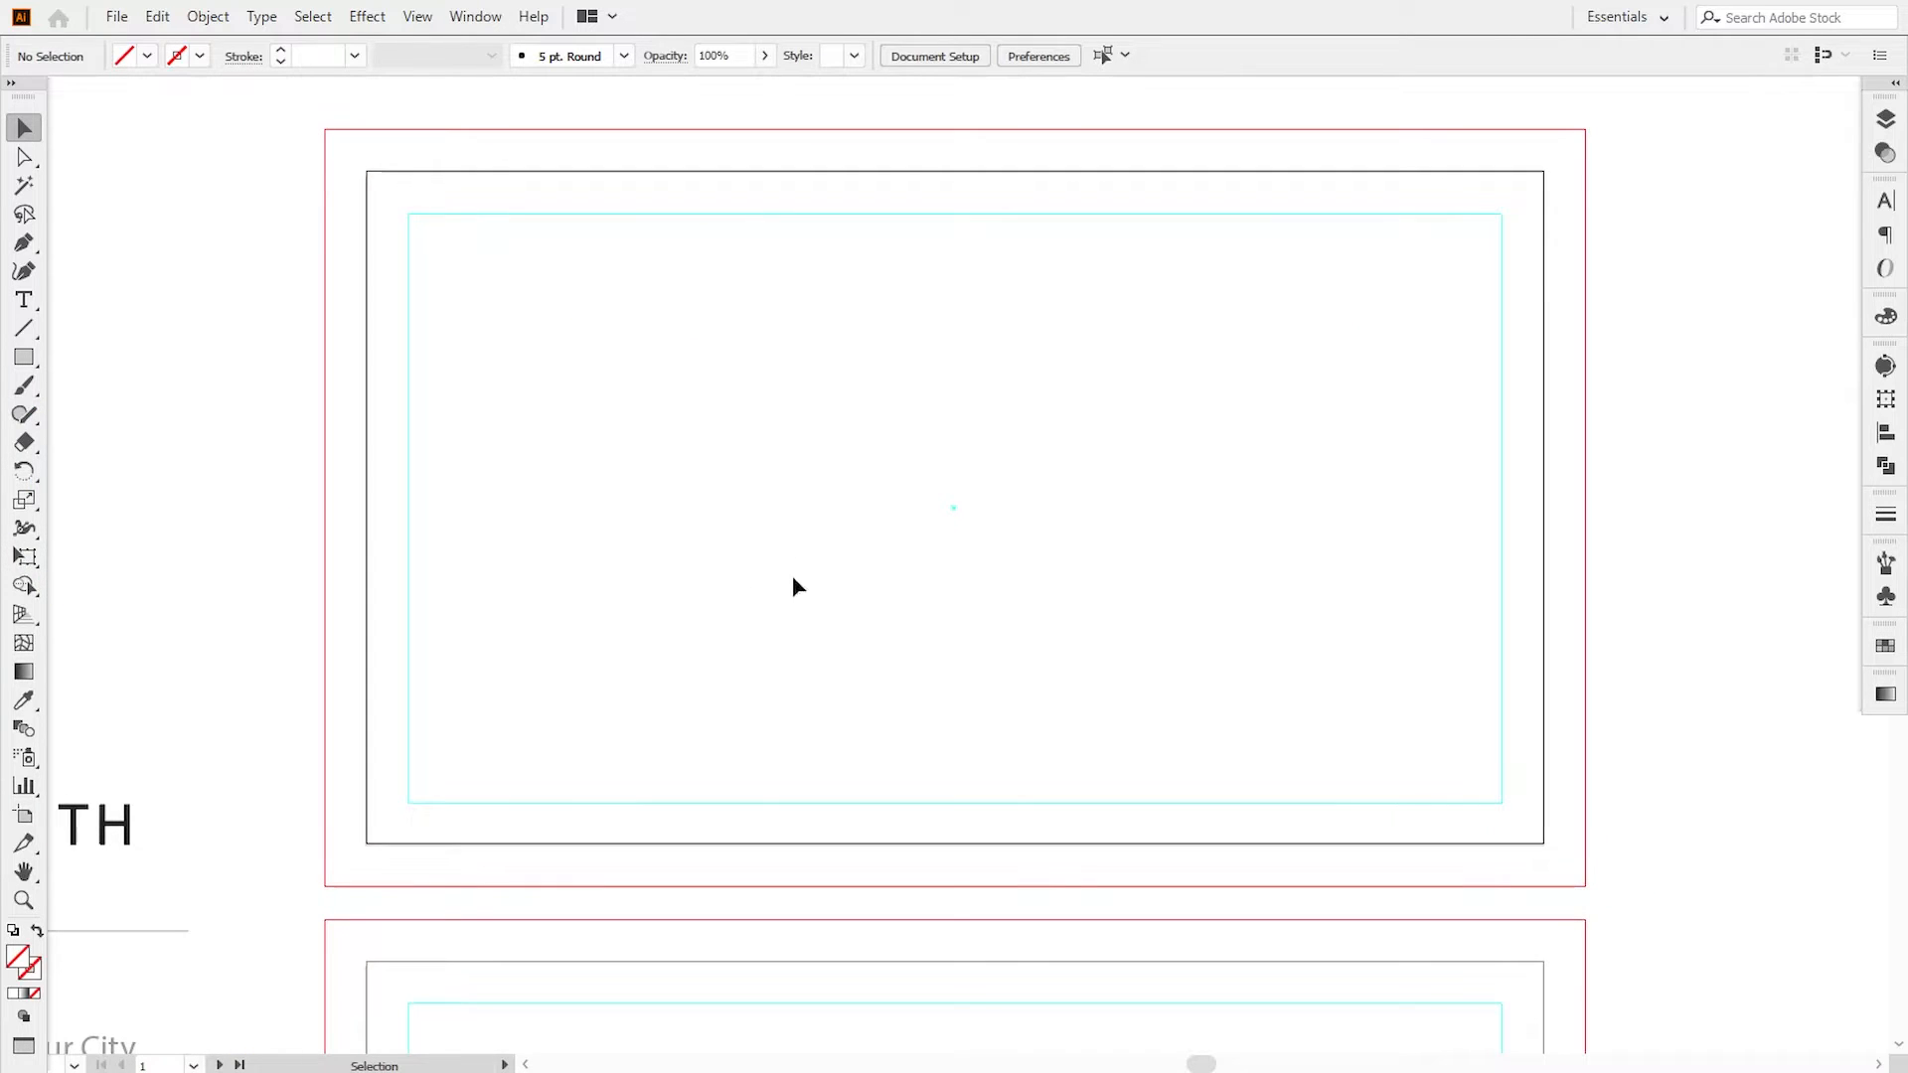
click(25, 366)
drag(325, 130, 1587, 679)
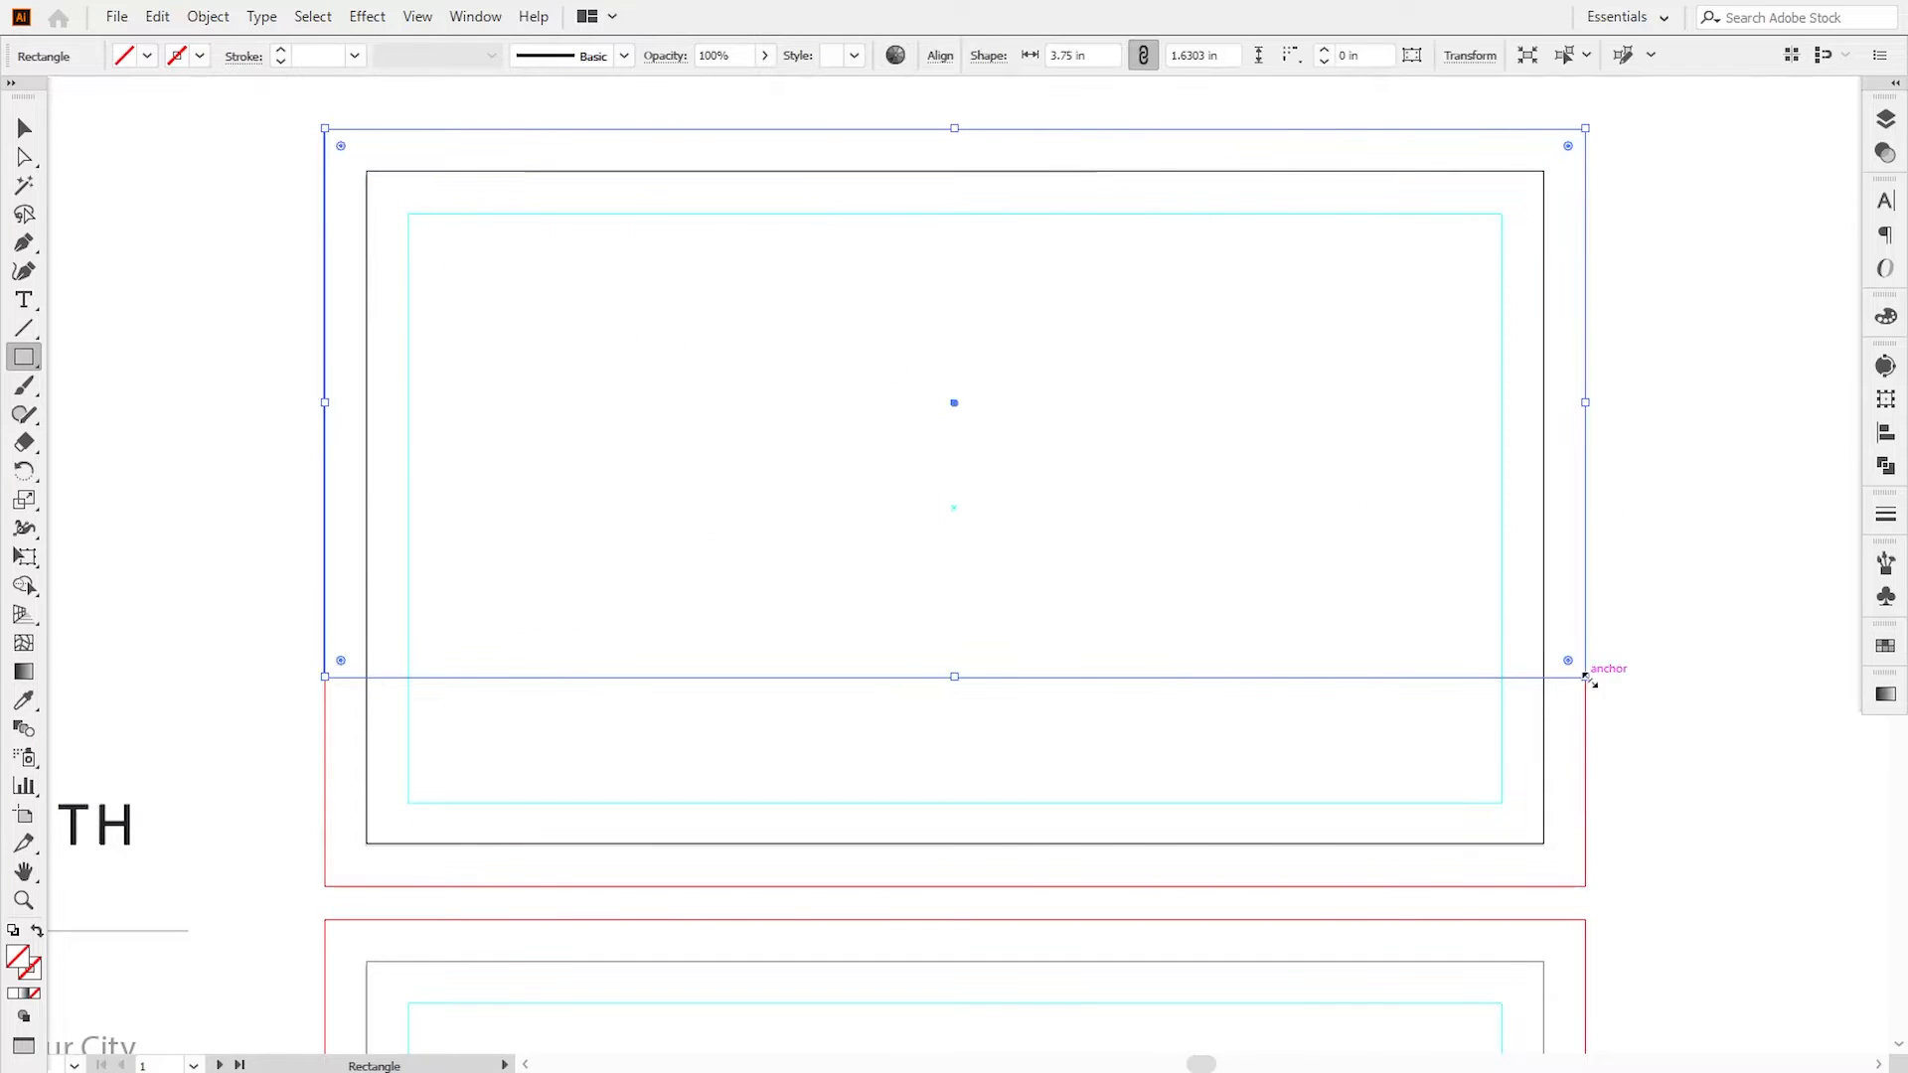
- Fill the rectangle with the dark gradient sampled from the black swatch, and deselect it
click(25, 700)
drag(191, 1004, 576, 552)
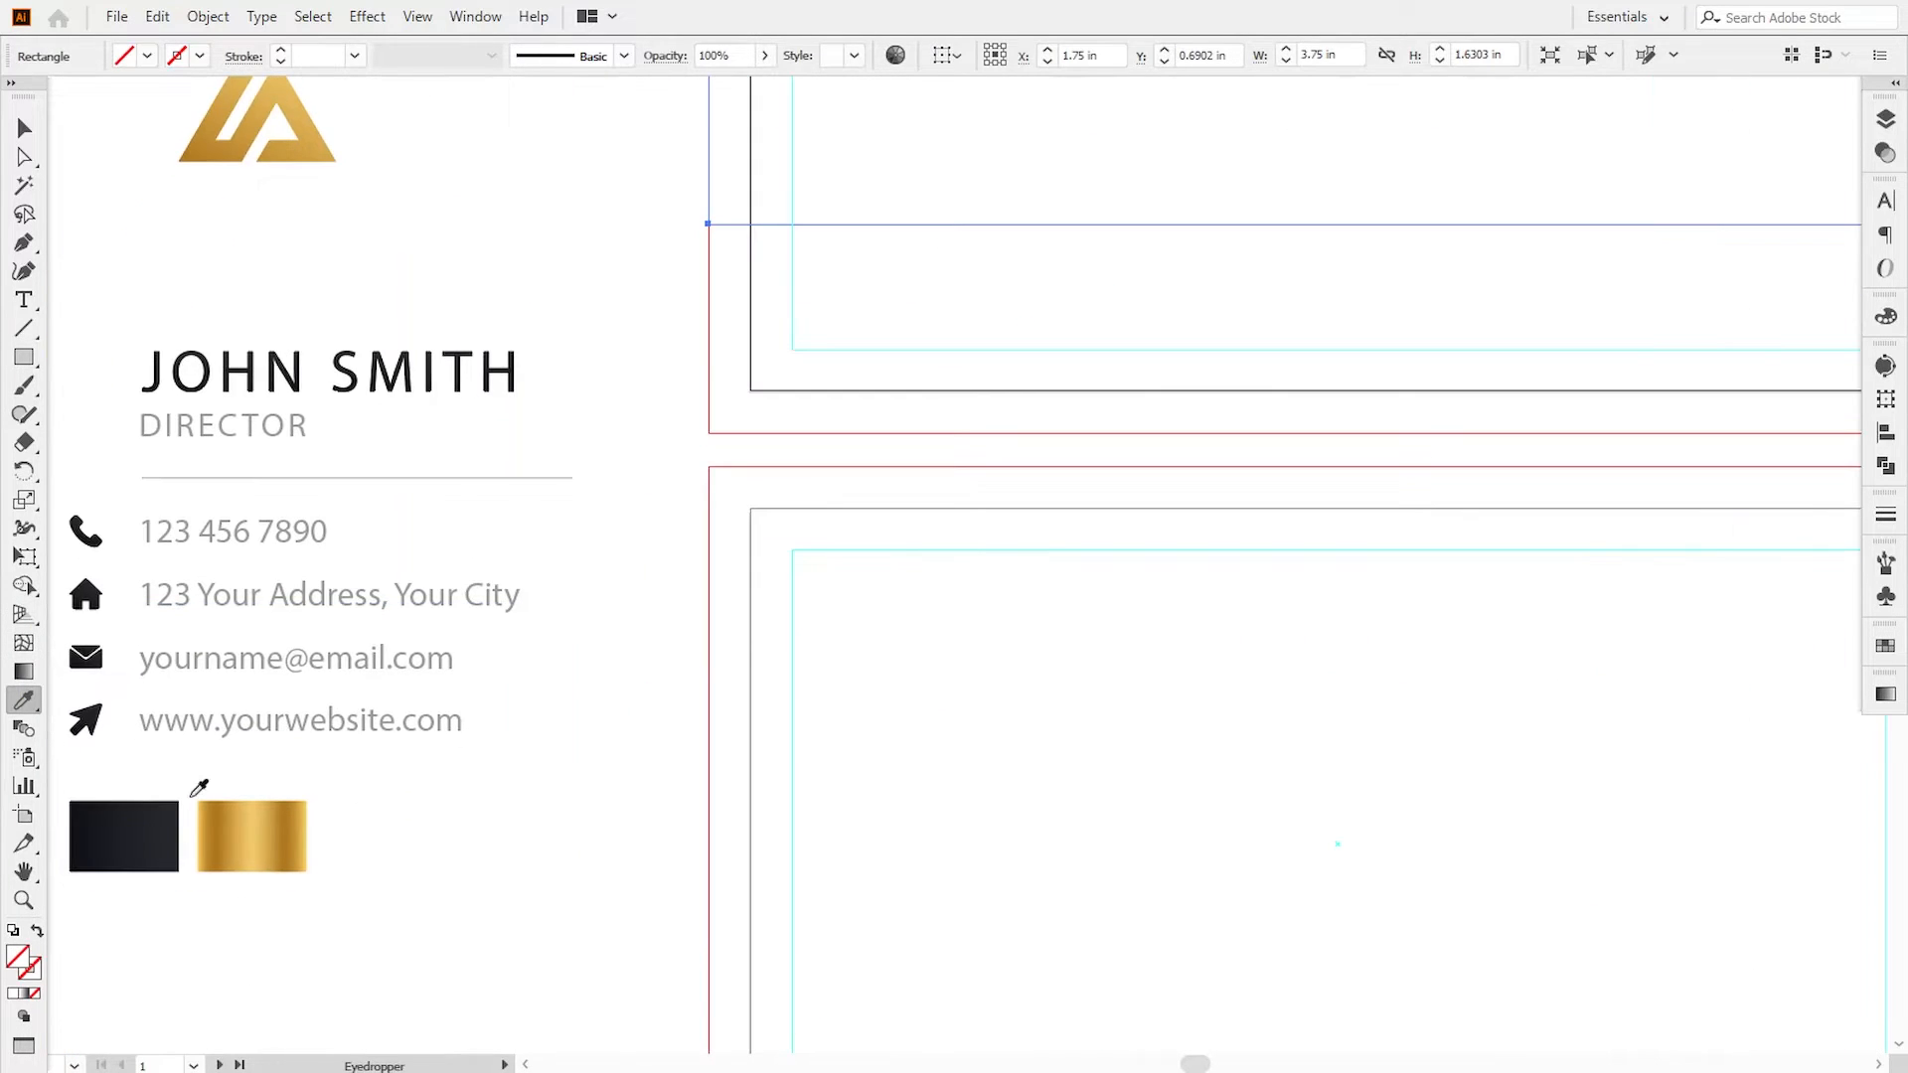
click(139, 834)
drag(801, 445, 558, 704)
click(24, 128)
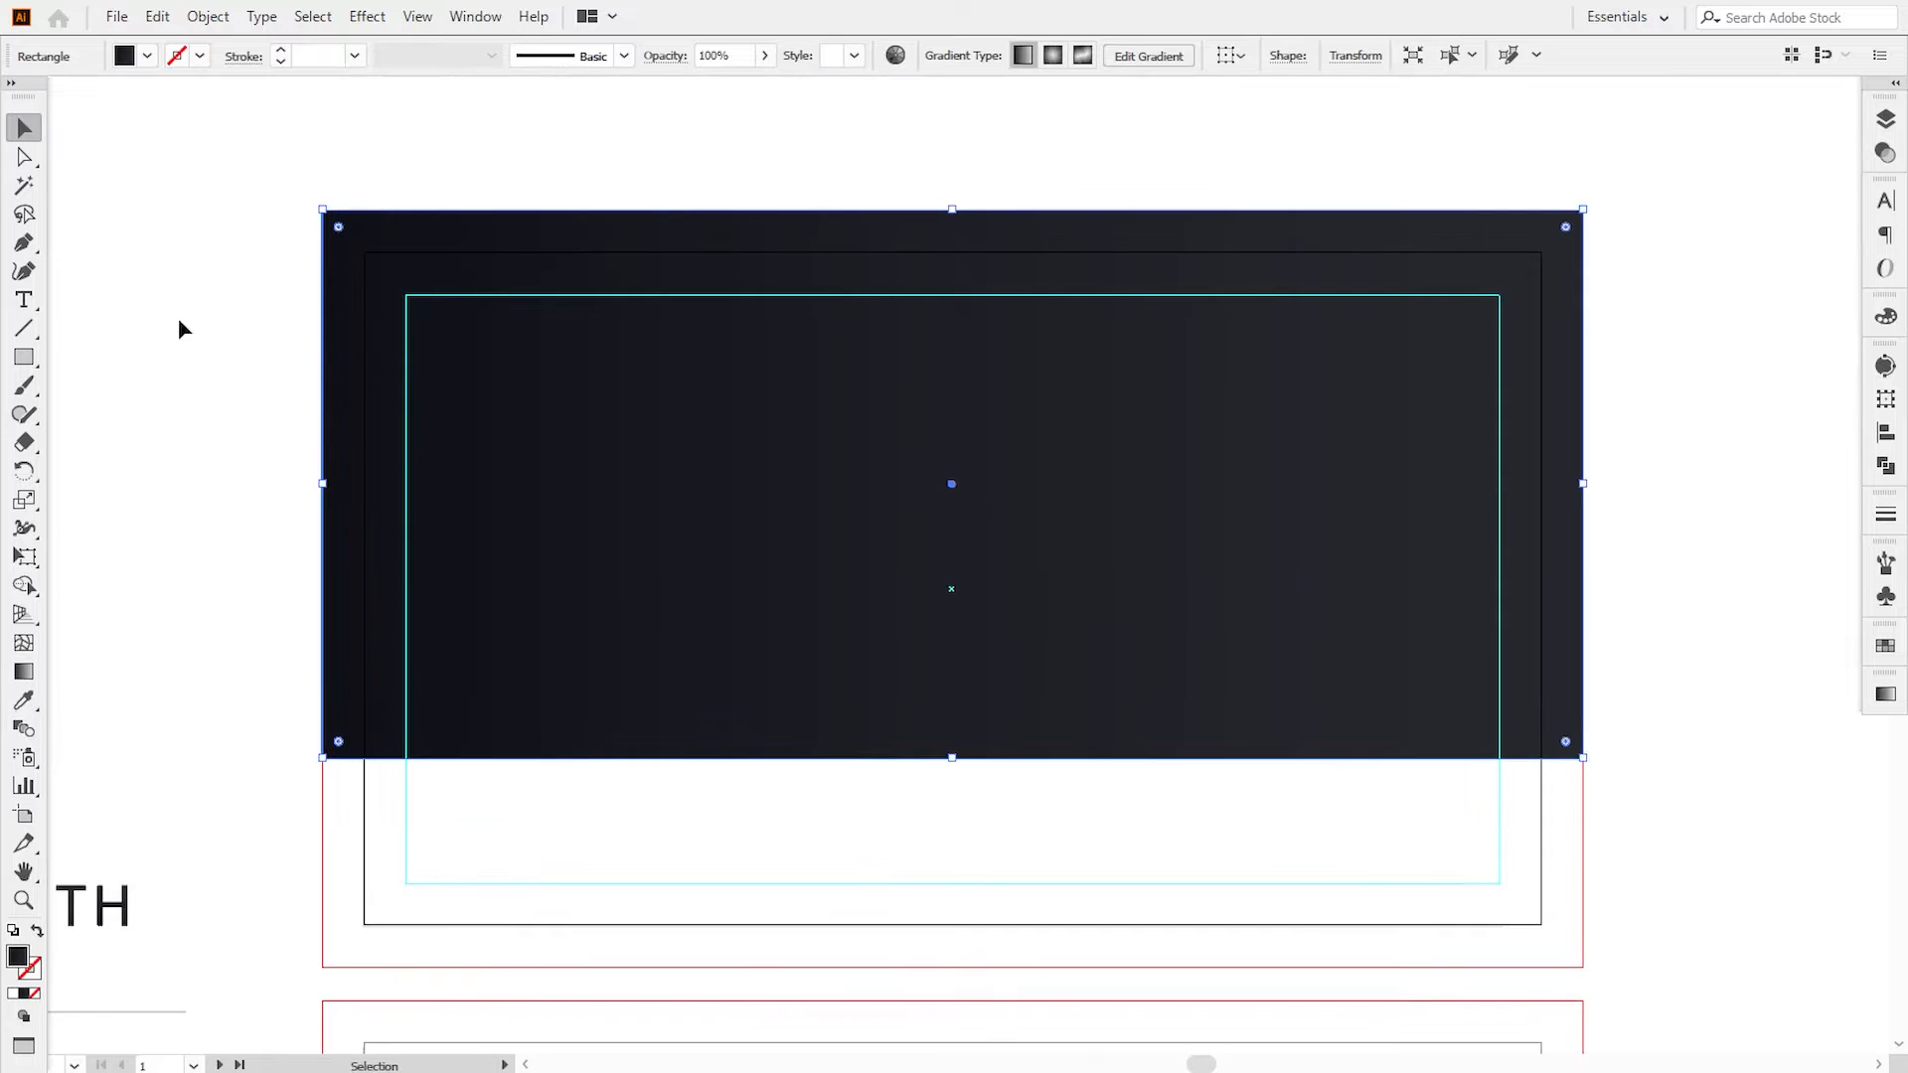
click(181, 328)
- Draw a closed wavy band with the Pen tool across the dark rectangle's lower edge, widening down to the bottom-left bleed corner
drag(759, 634, 765, 609)
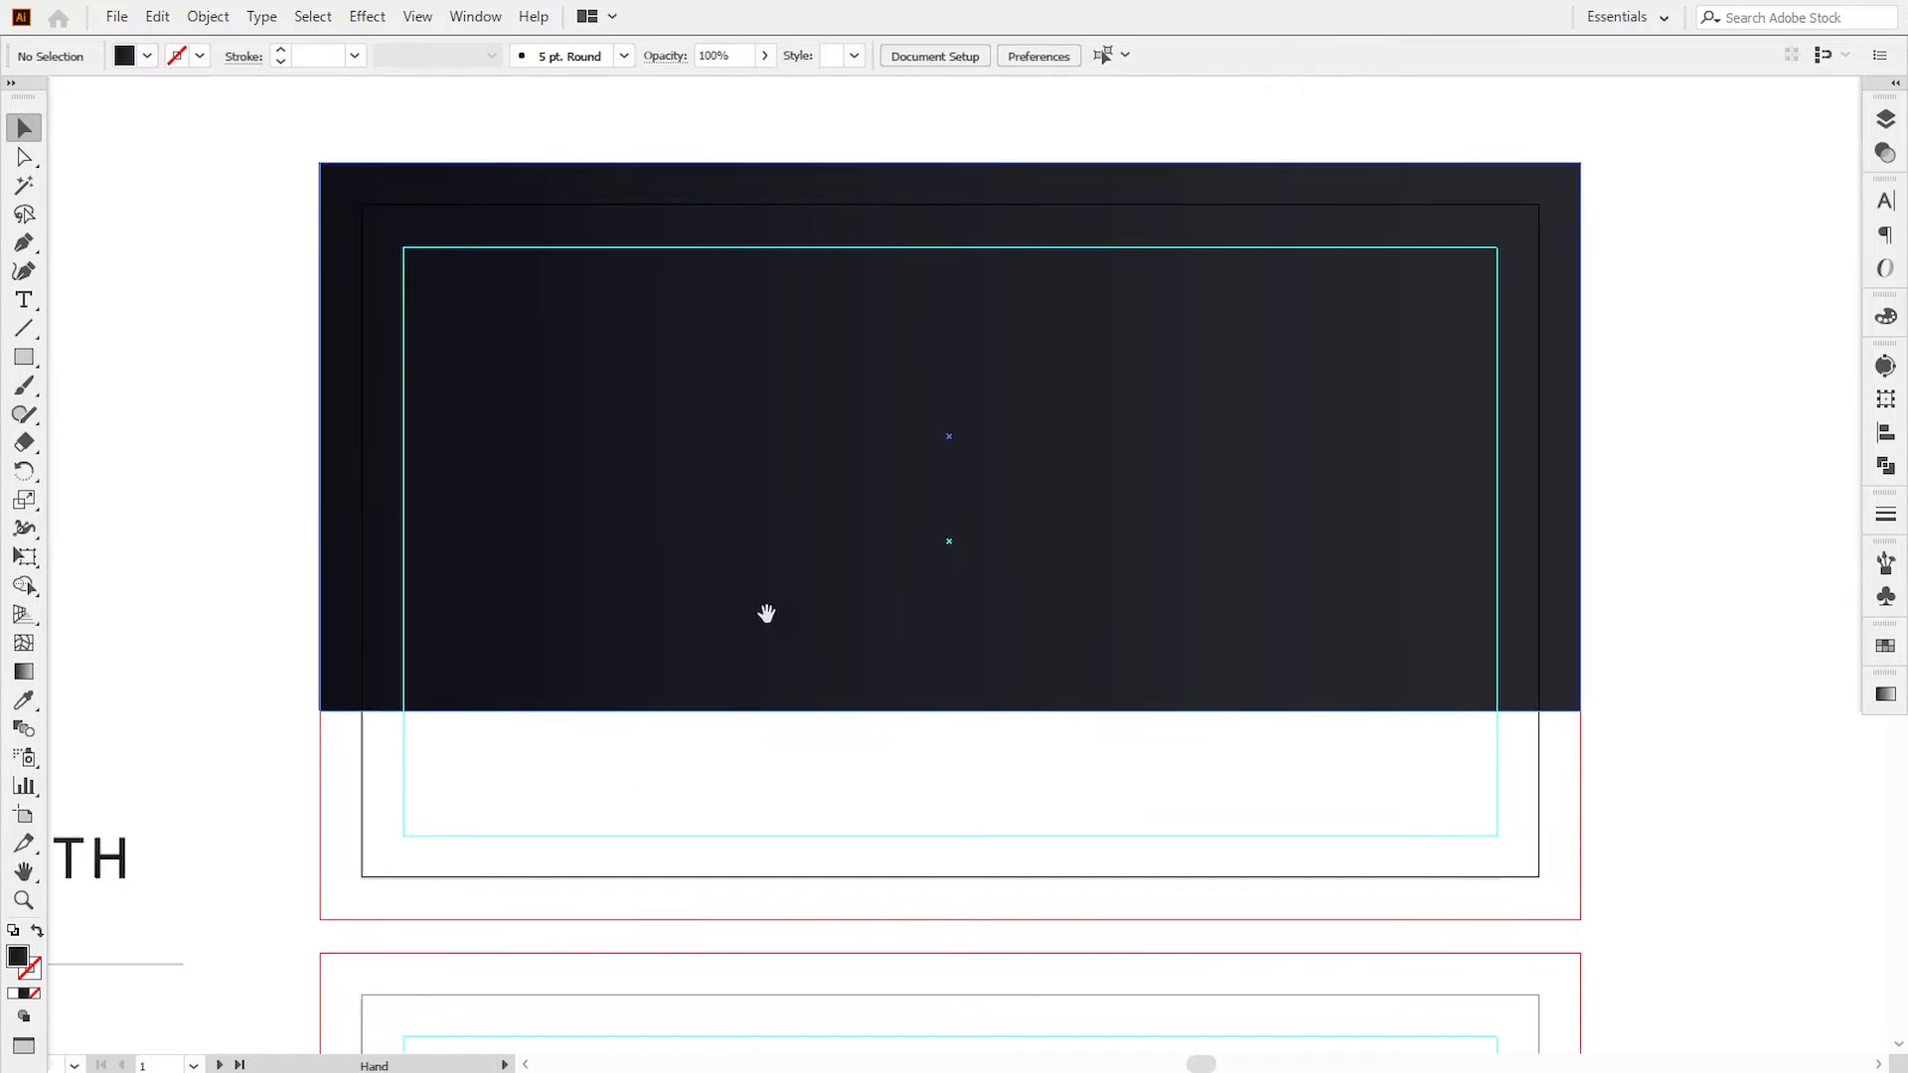
click(24, 249)
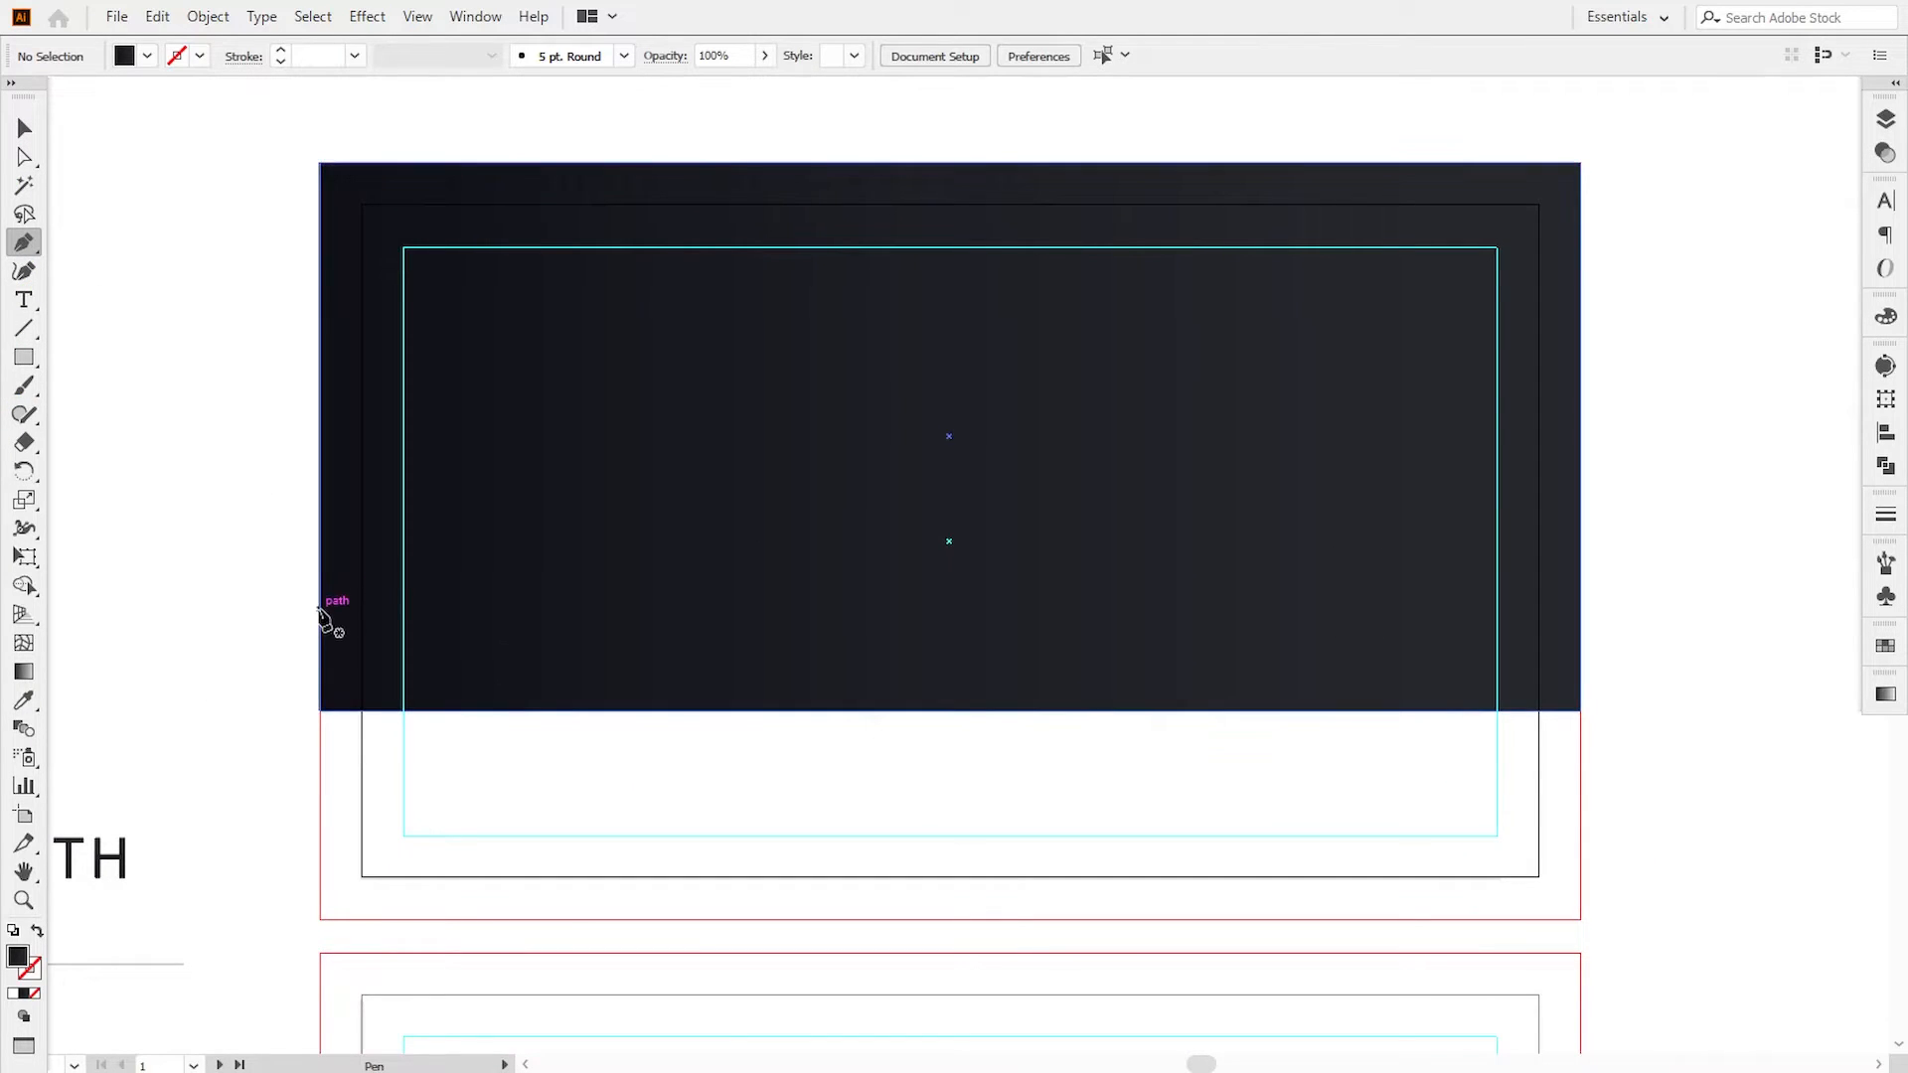
click(318, 672)
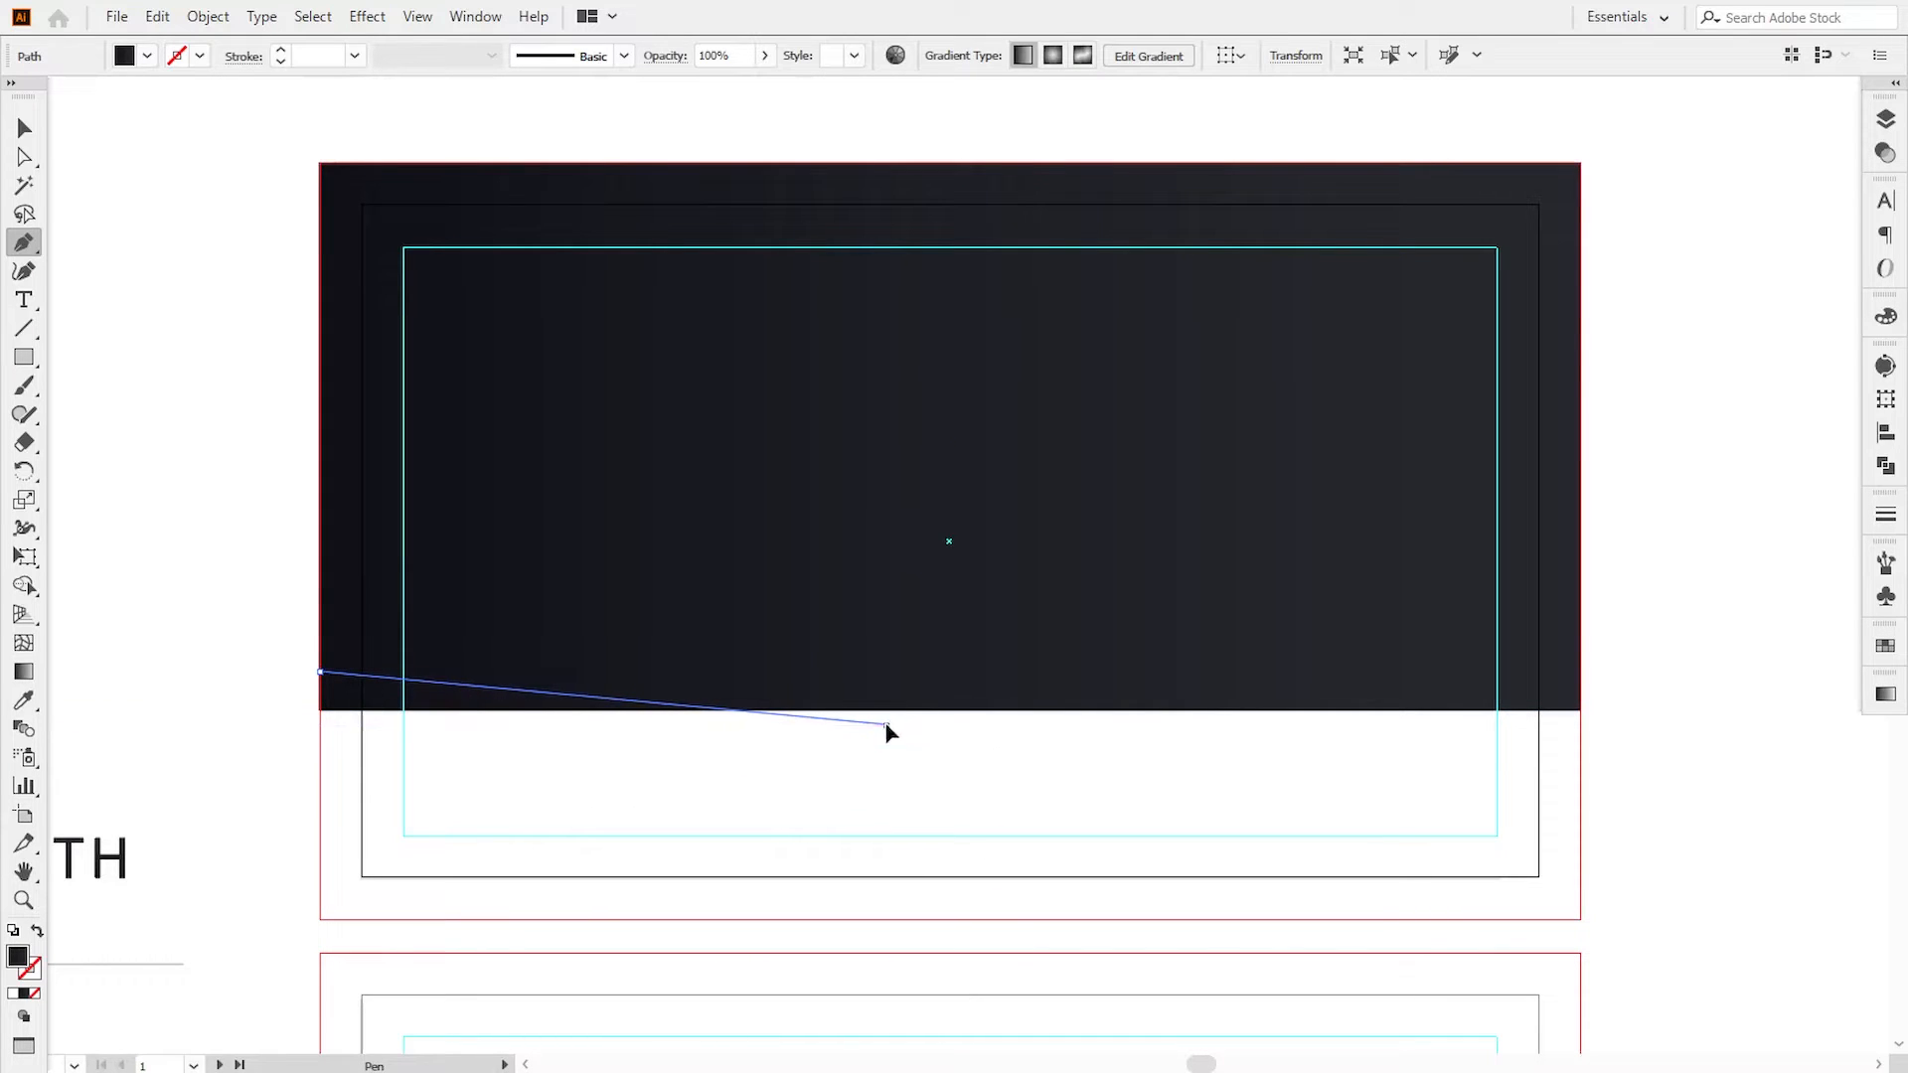
drag(885, 726, 1164, 864)
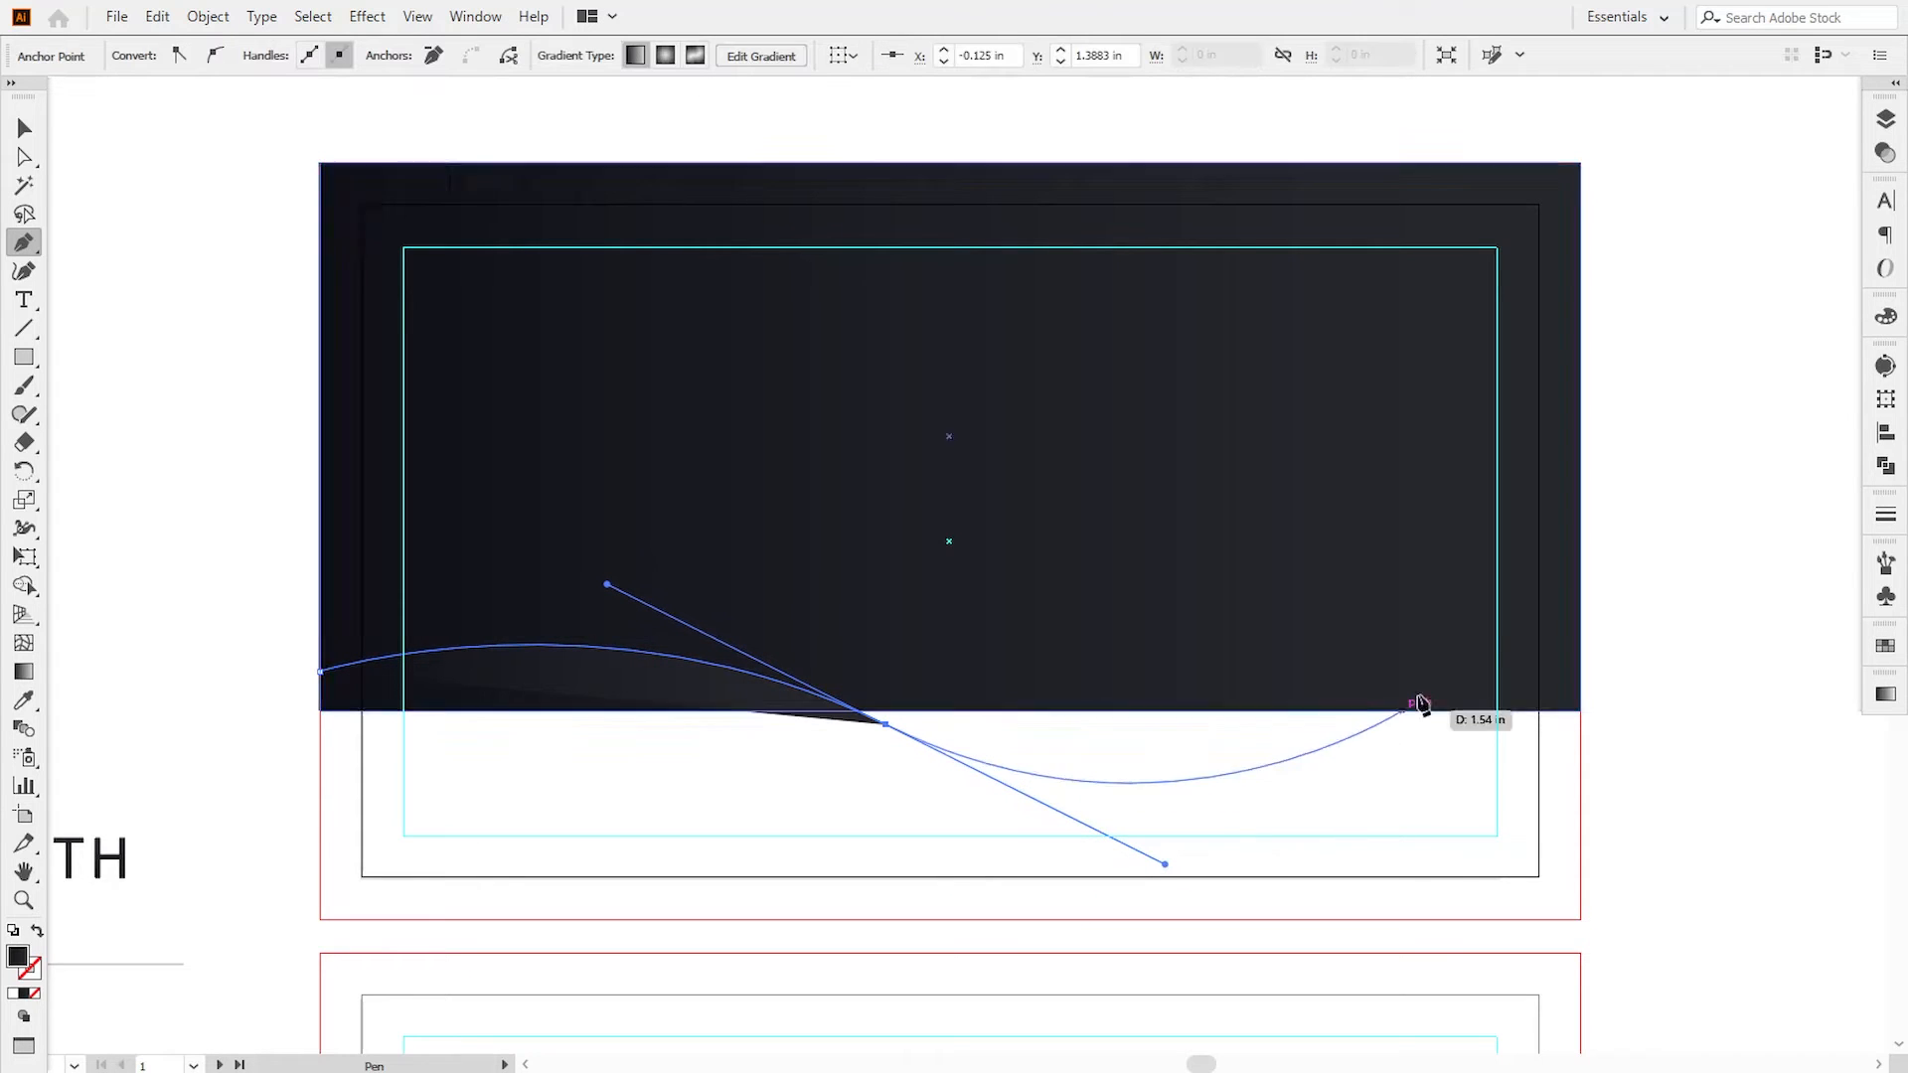
click(1580, 632)
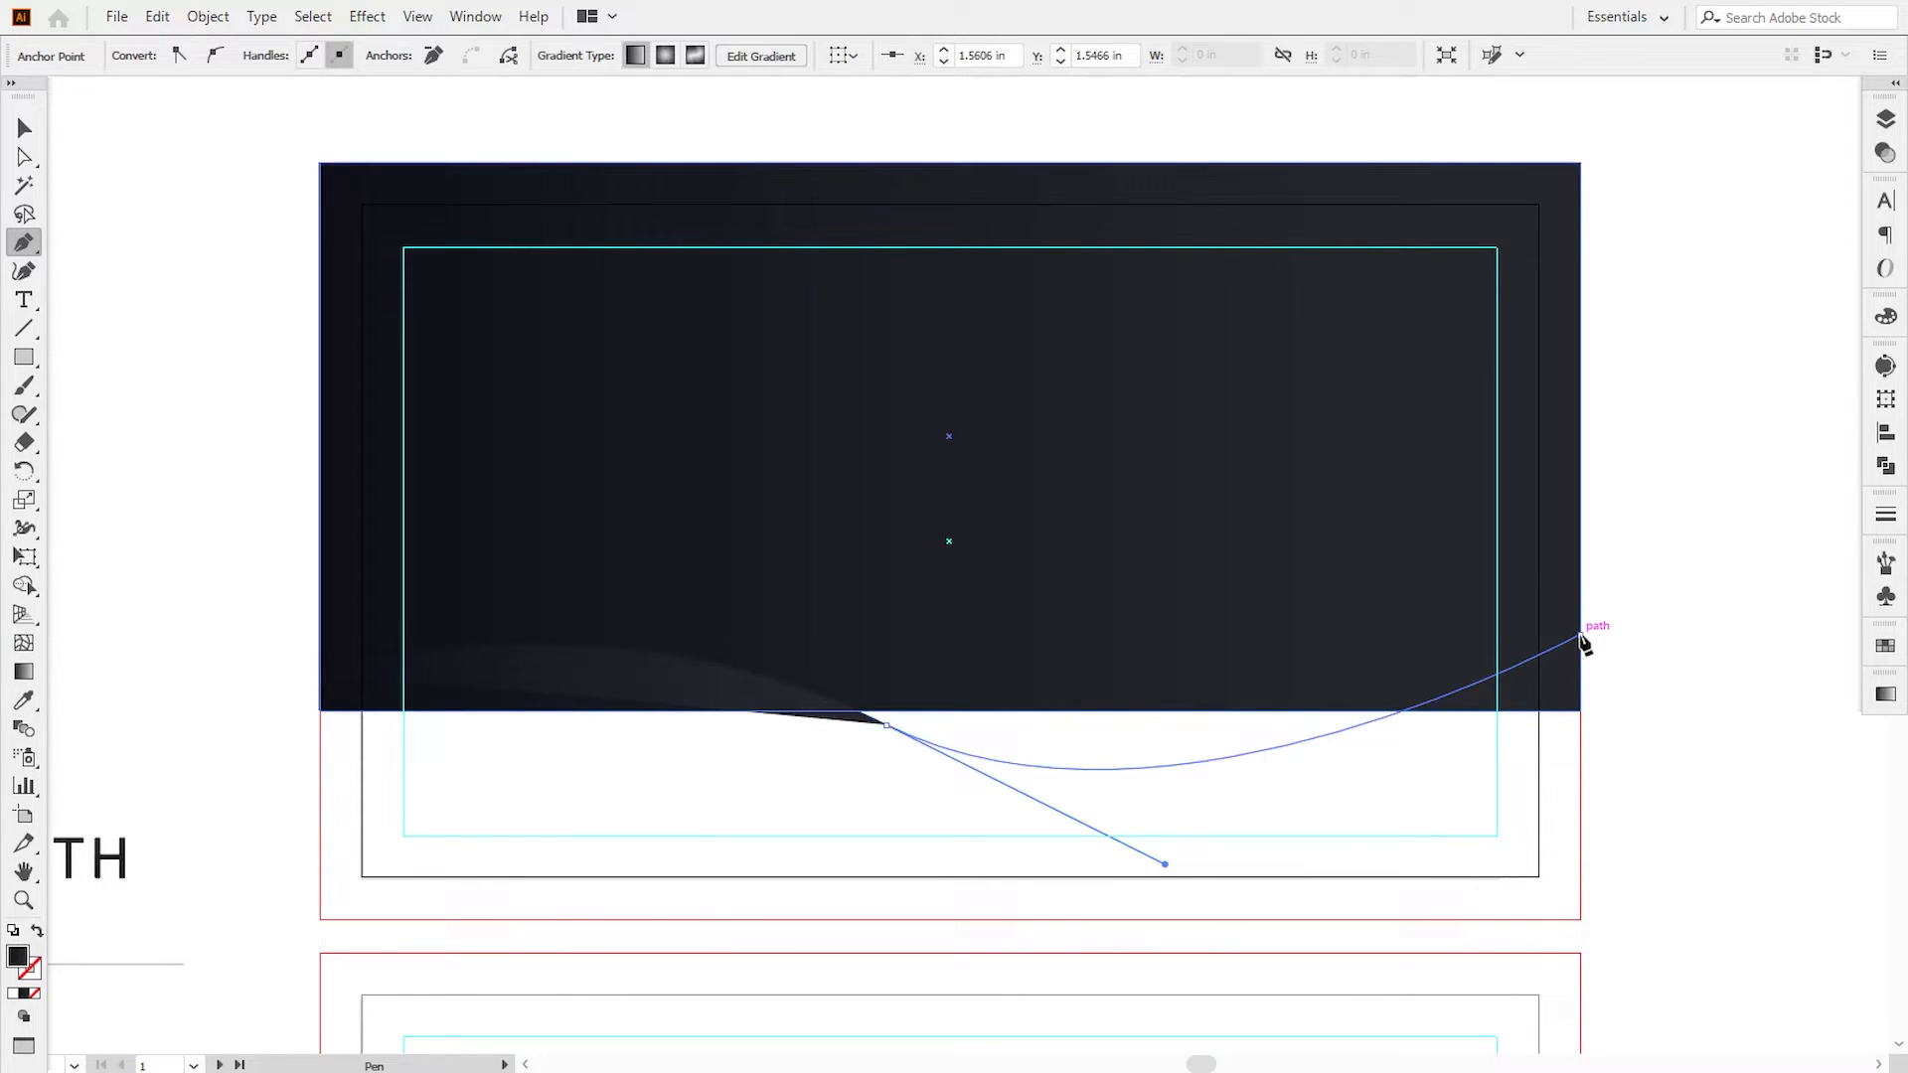
click(1579, 692)
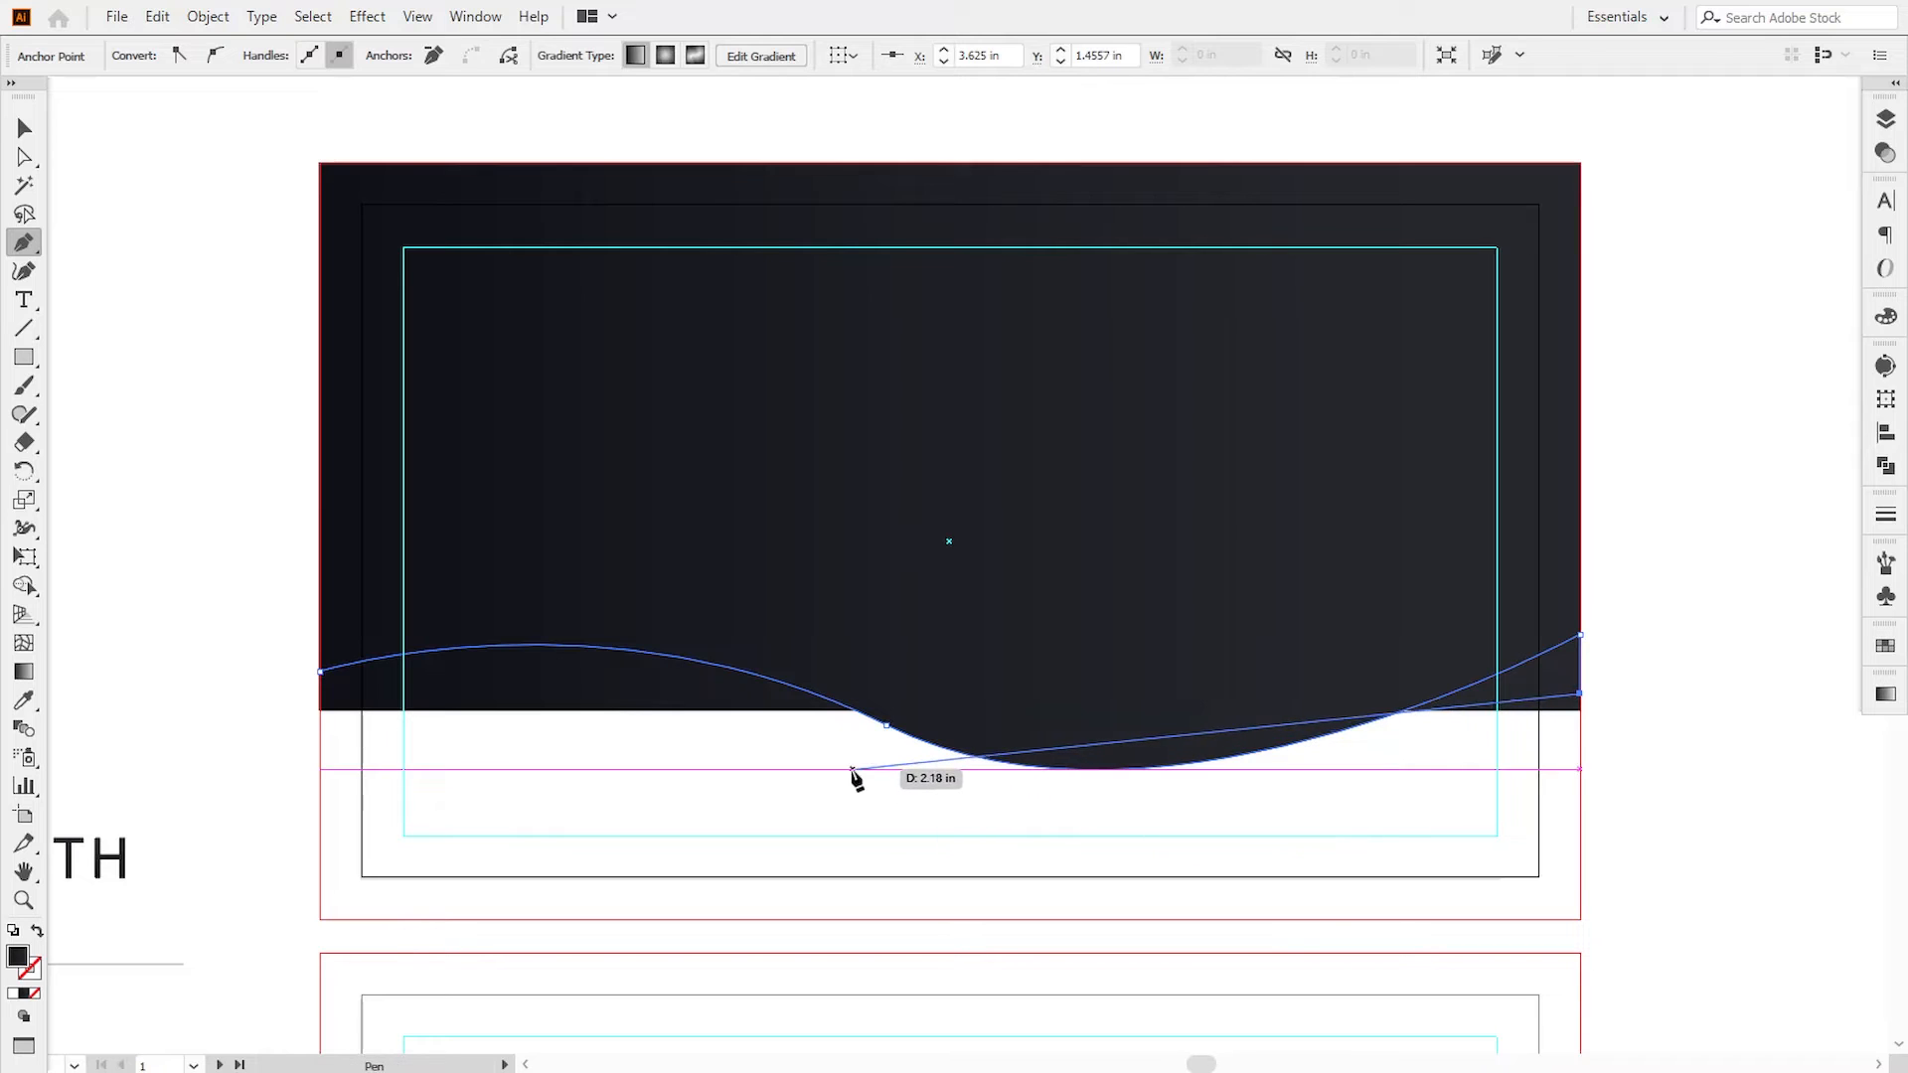
drag(821, 750, 469, 600)
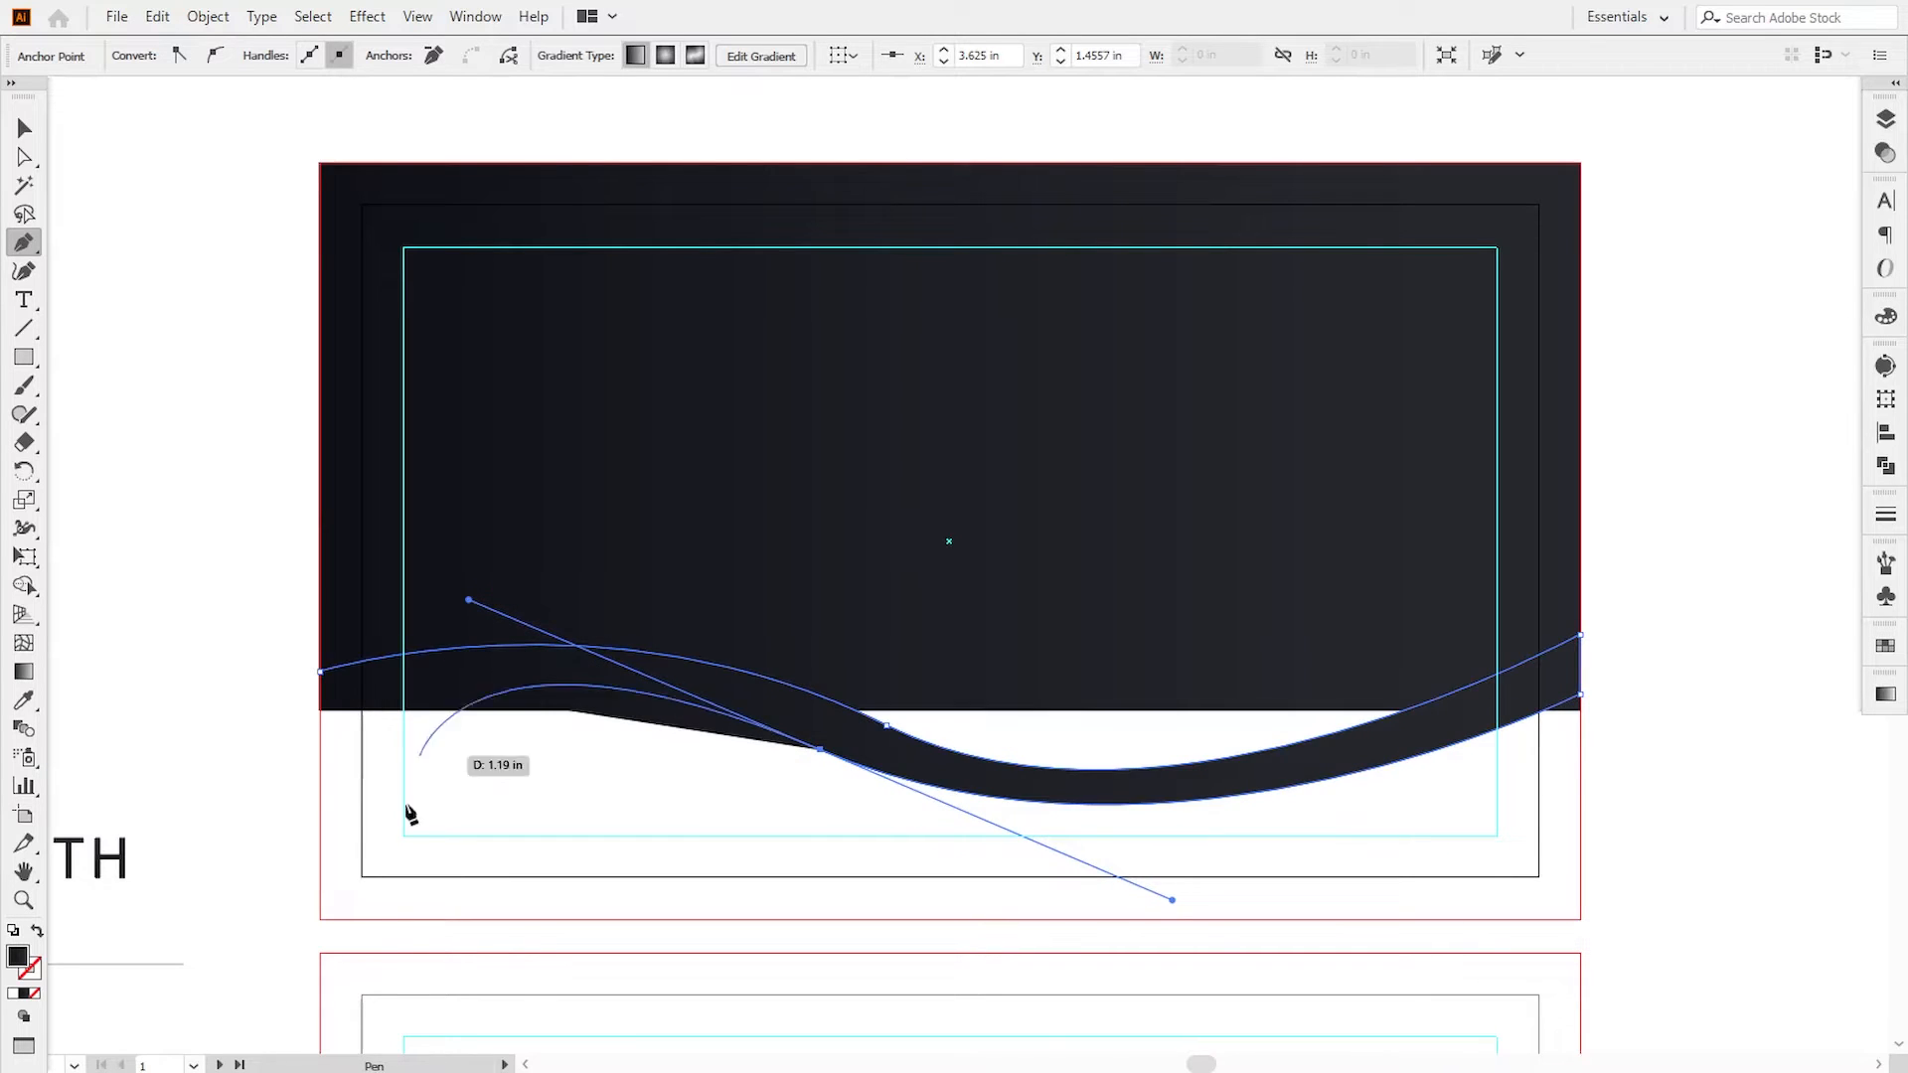
click(394, 919)
click(319, 918)
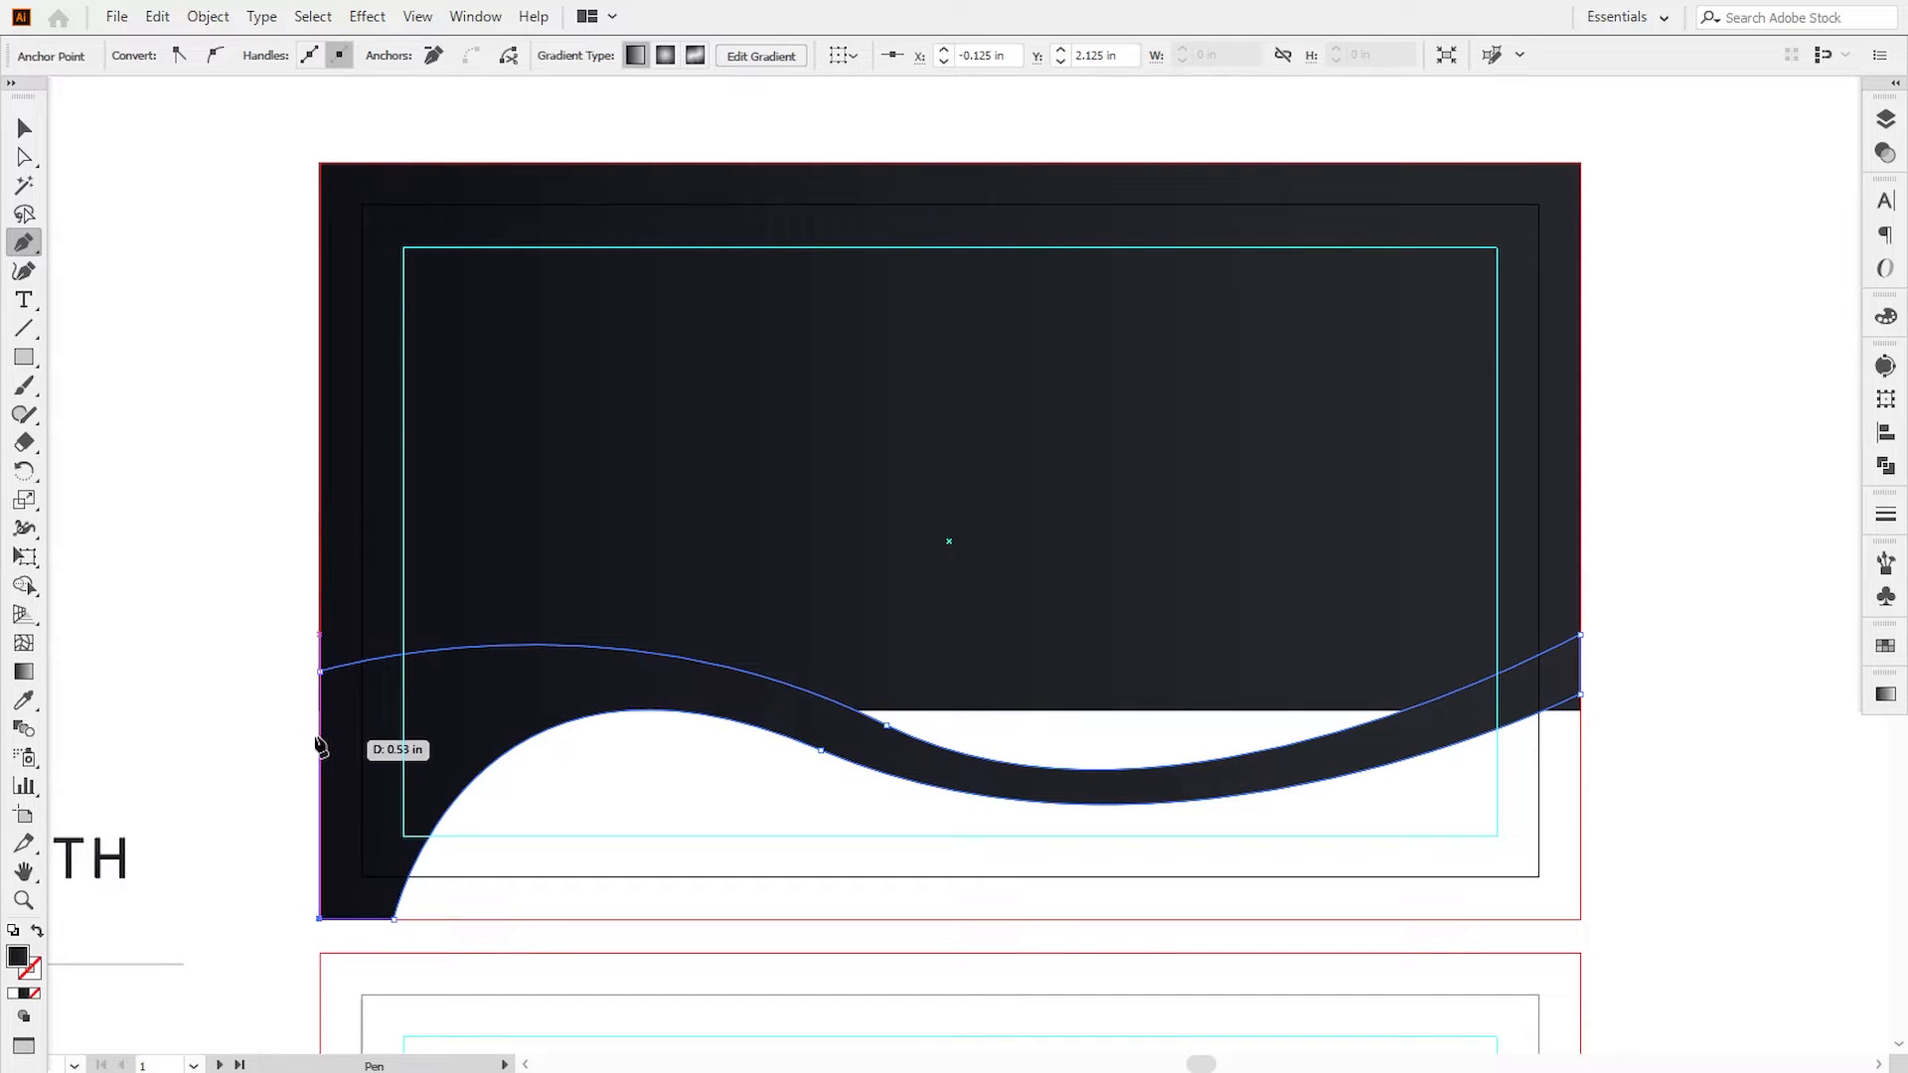
click(320, 672)
- Fill the wavy band with the gold gradient sampled from the gold swatch
key(space)
drag(438, 838, 517, 743)
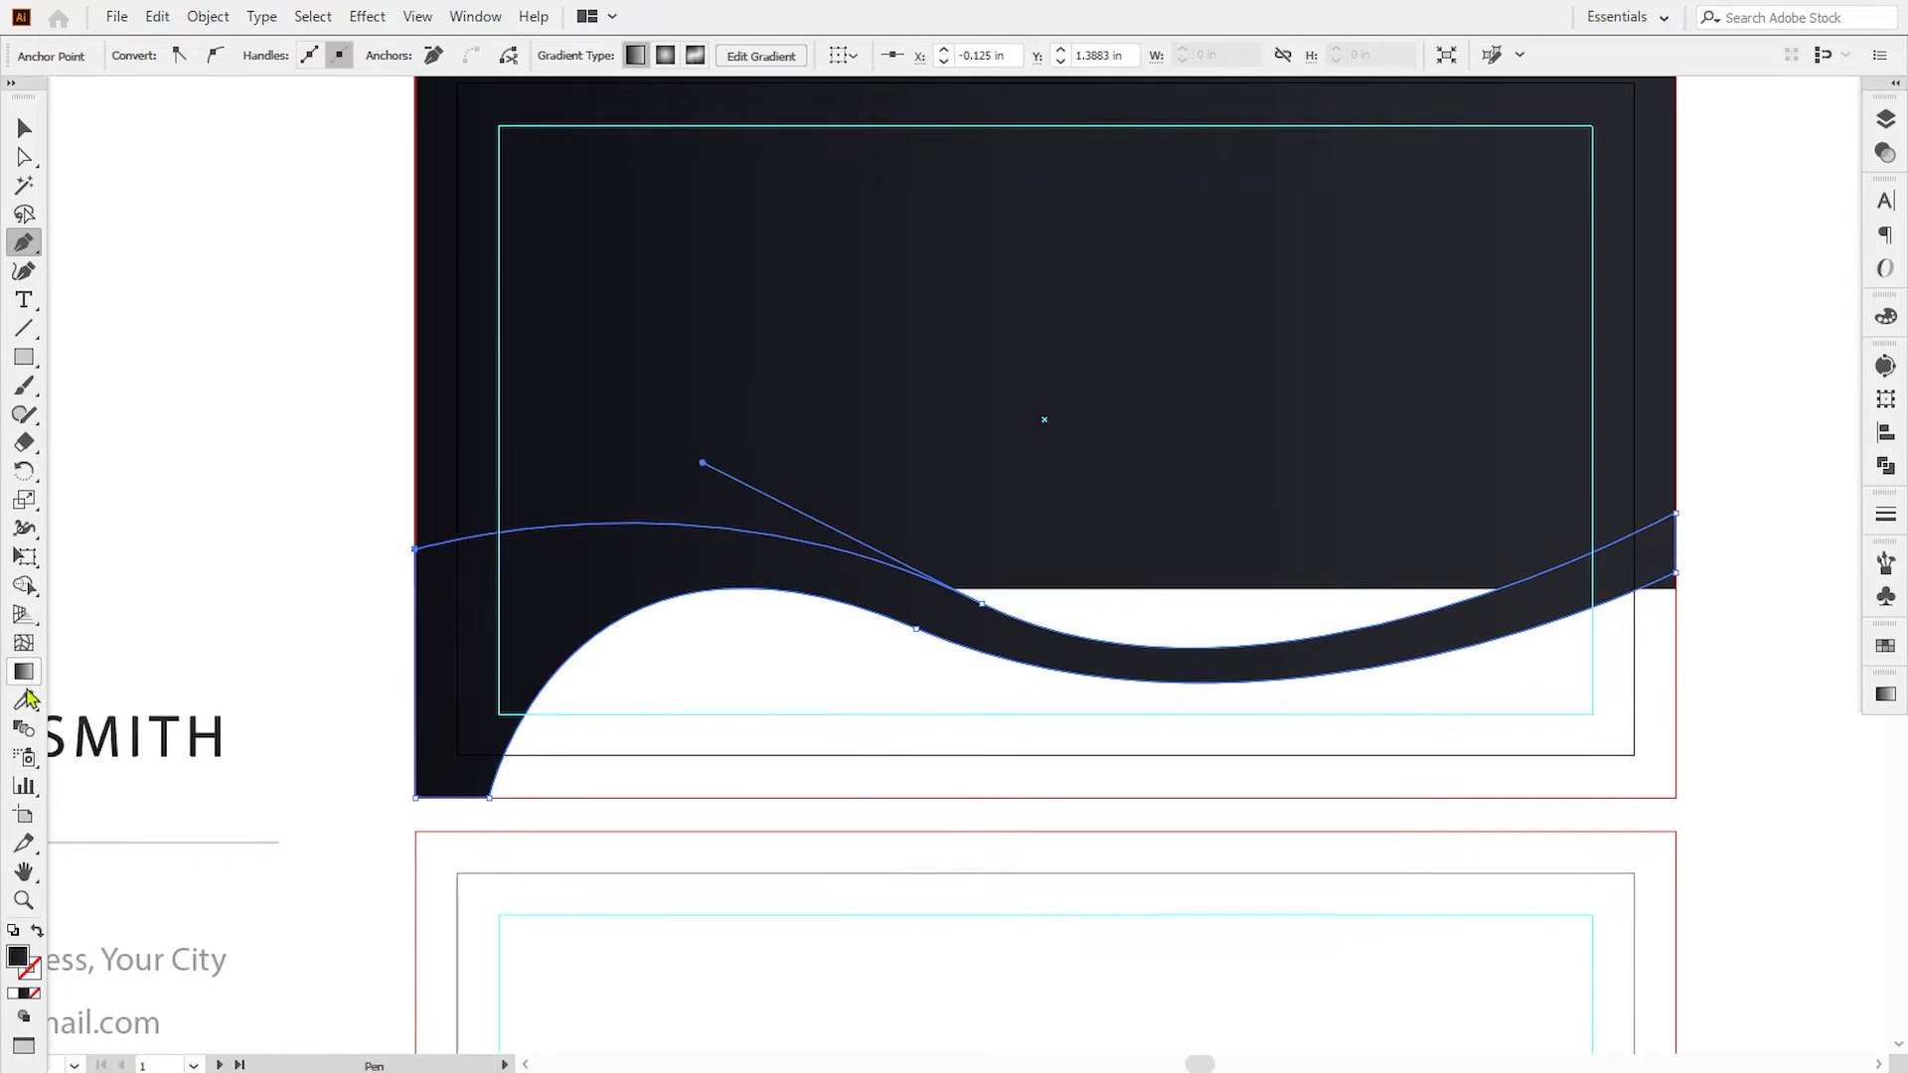
click(27, 699)
key(space)
drag(277, 705, 485, 455)
click(166, 951)
key(space)
drag(626, 511, 483, 753)
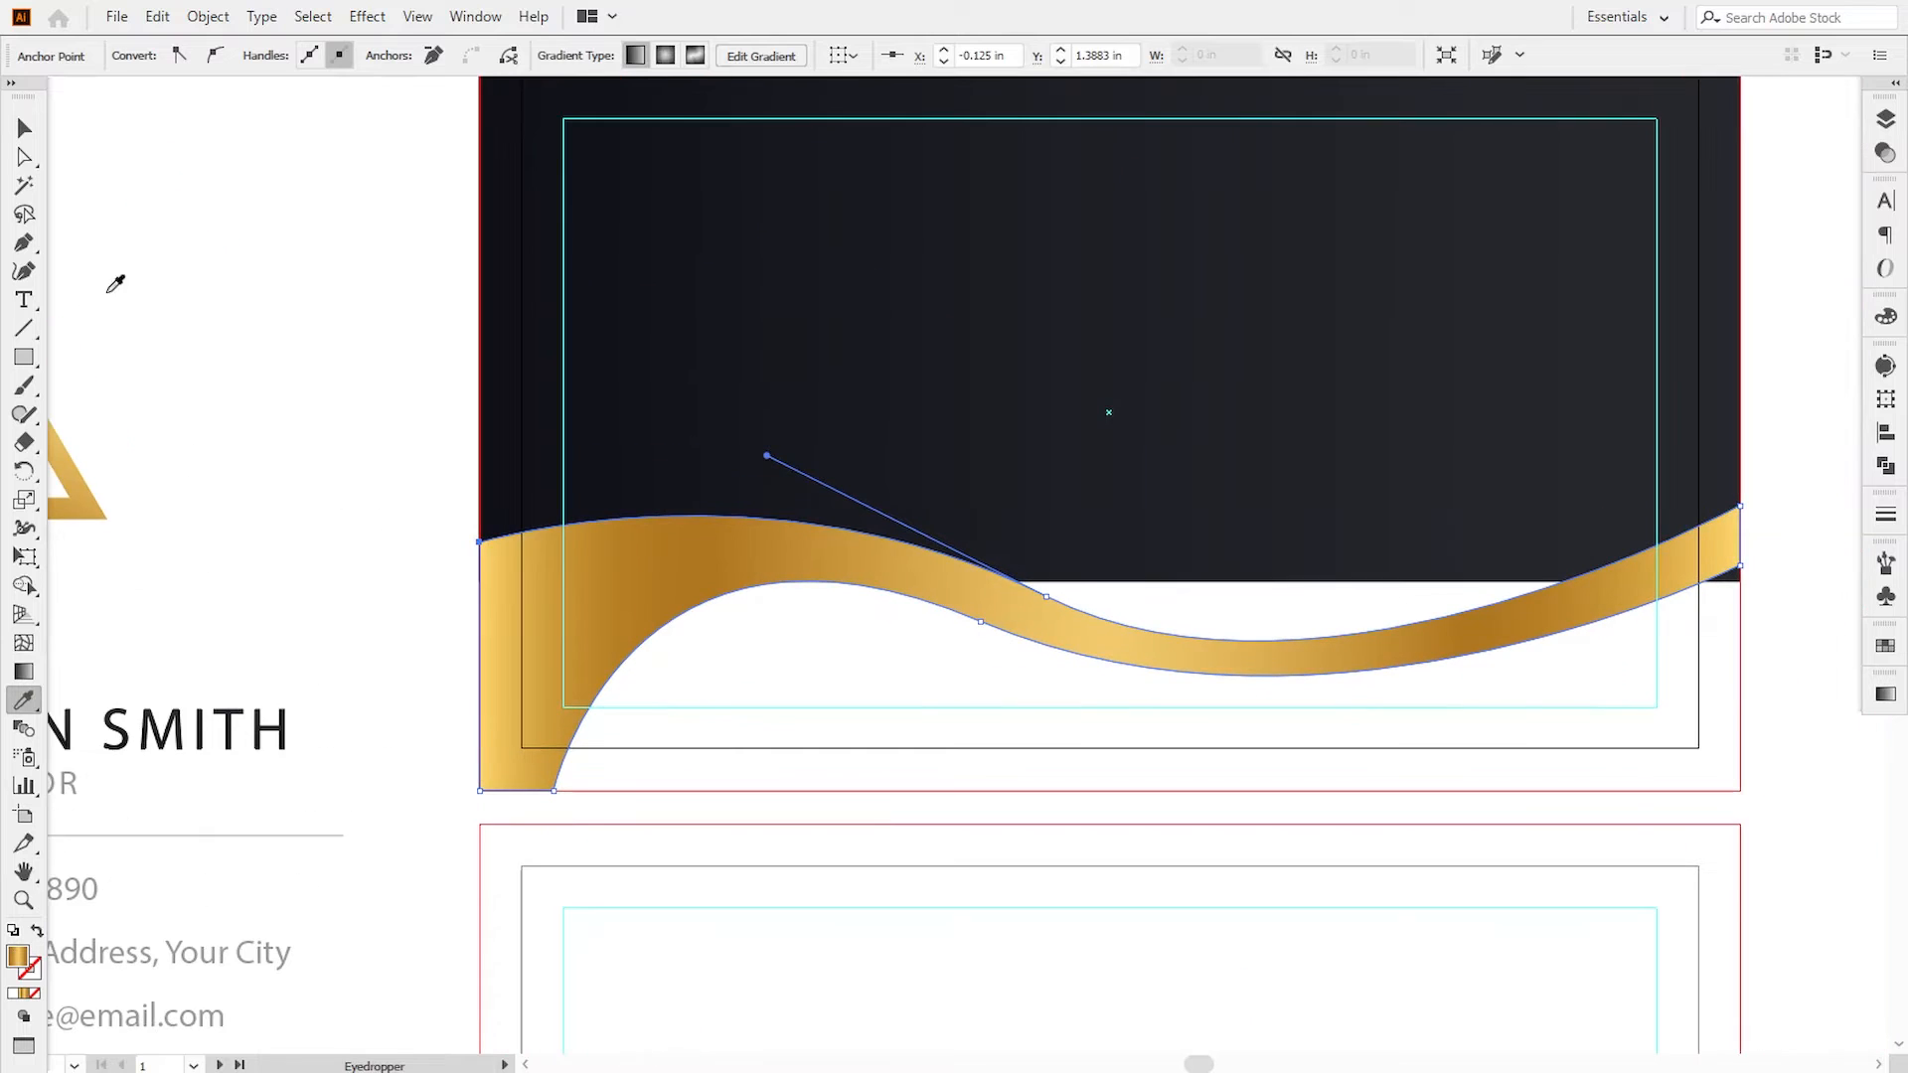
- Reshape the gold band's lower curve by moving its middle anchor to about X 1.48 in, Y 1.72 in and flattening its handle slightly
click(25, 161)
click(689, 815)
key(ctrl+plus)
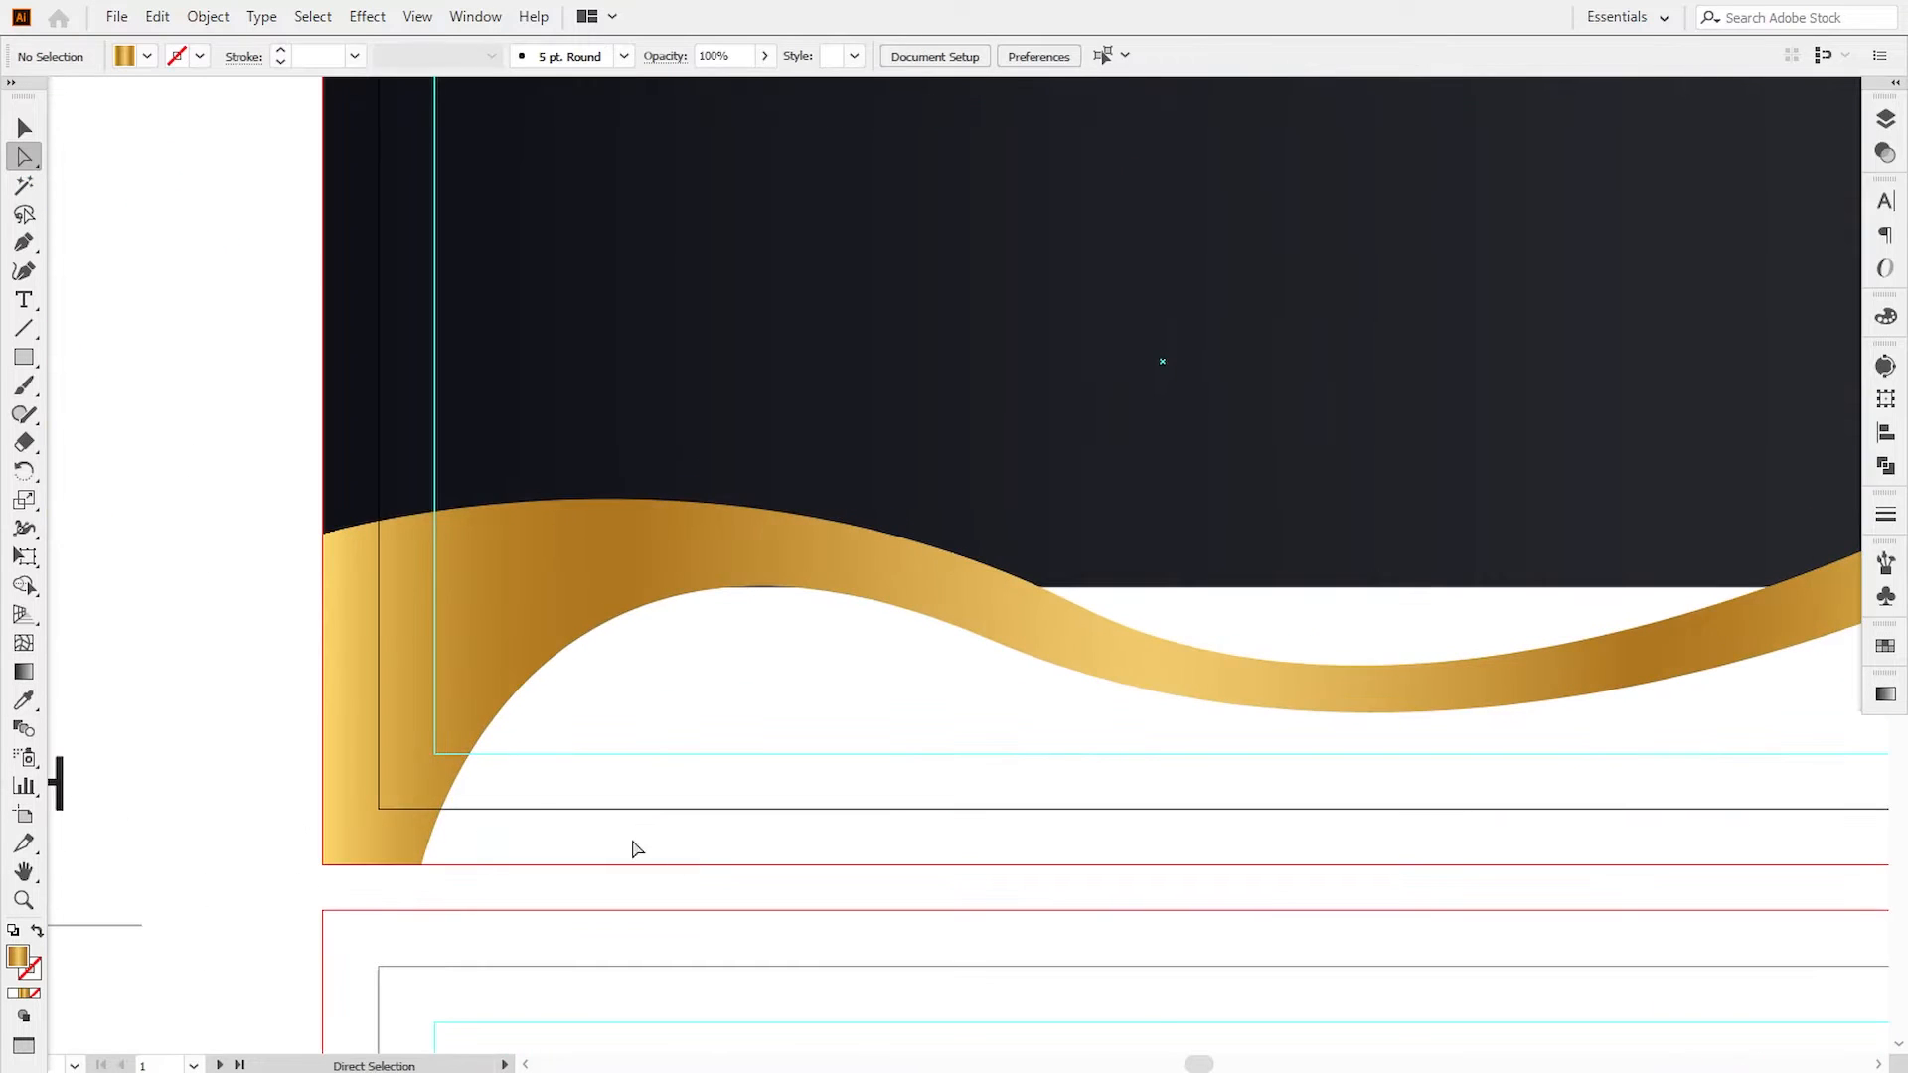
click(481, 682)
key(space)
drag(903, 745, 716, 709)
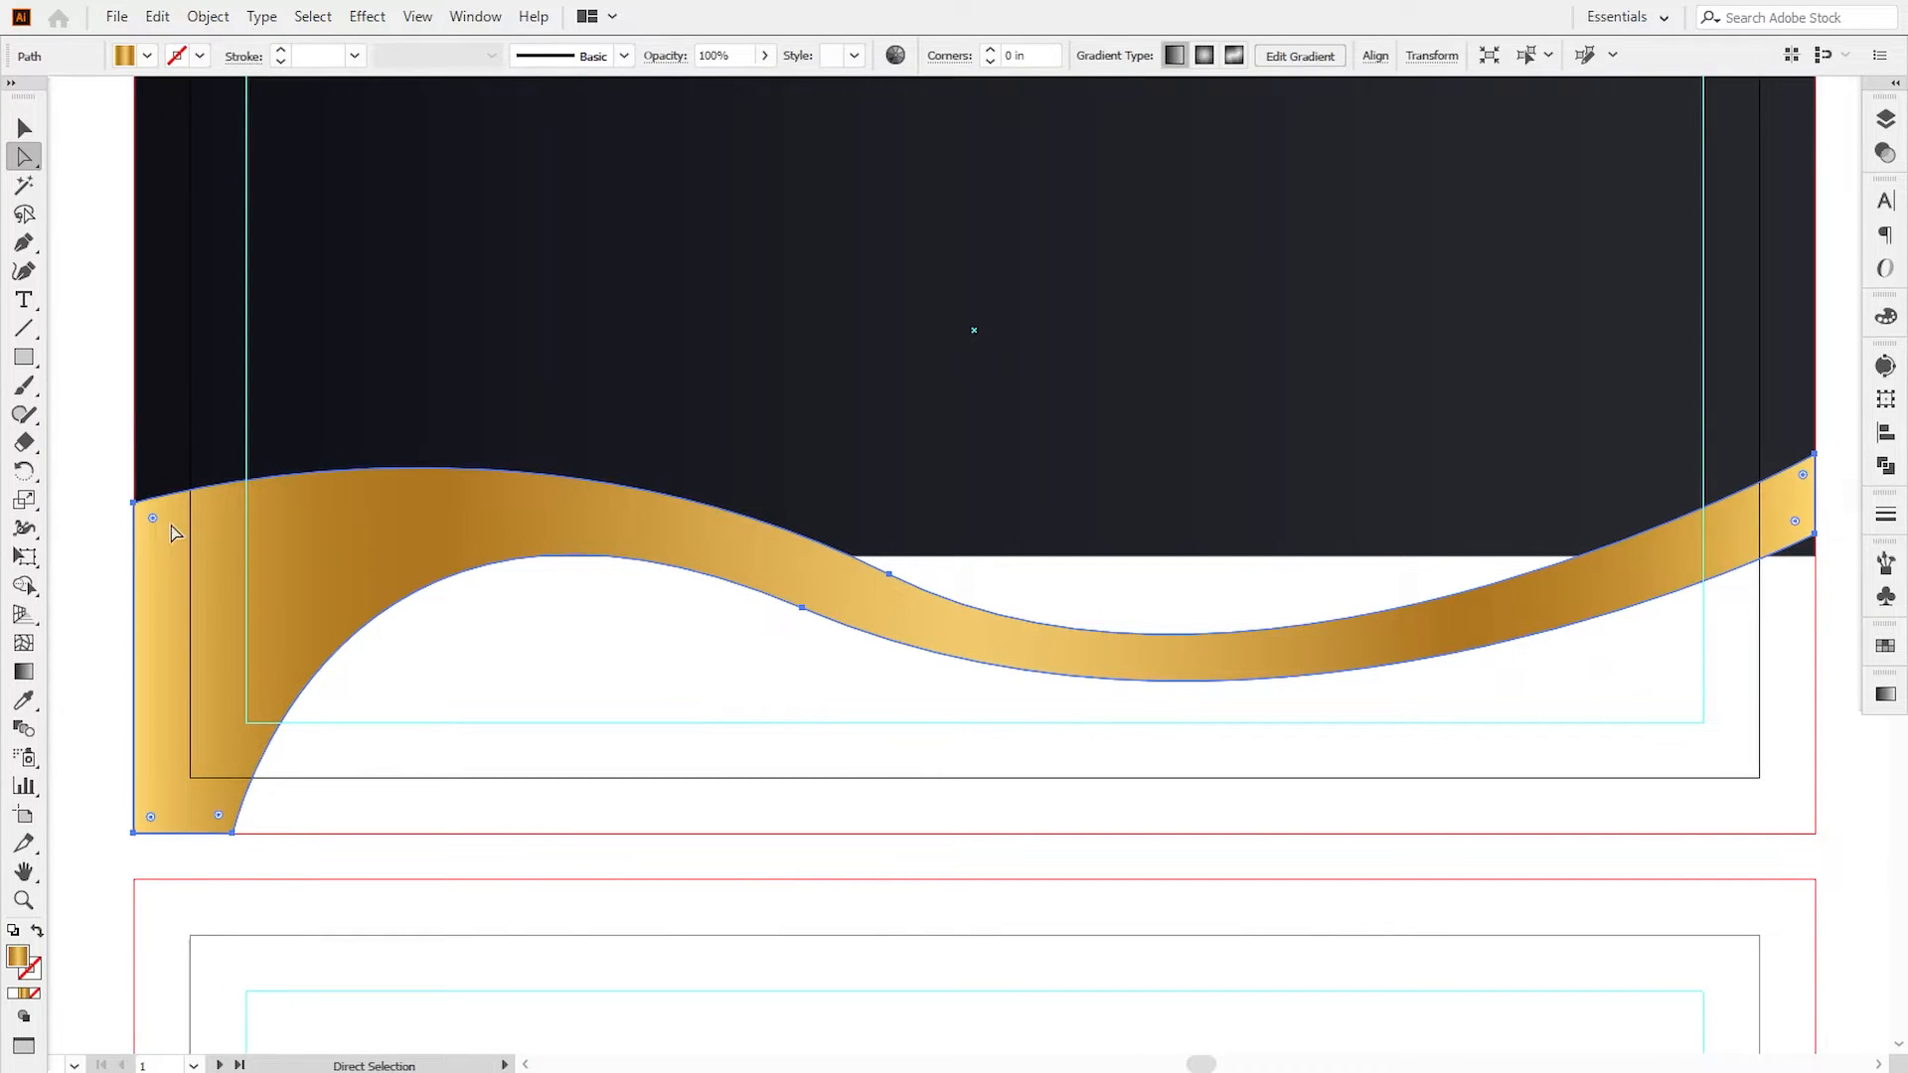
drag(805, 610, 854, 653)
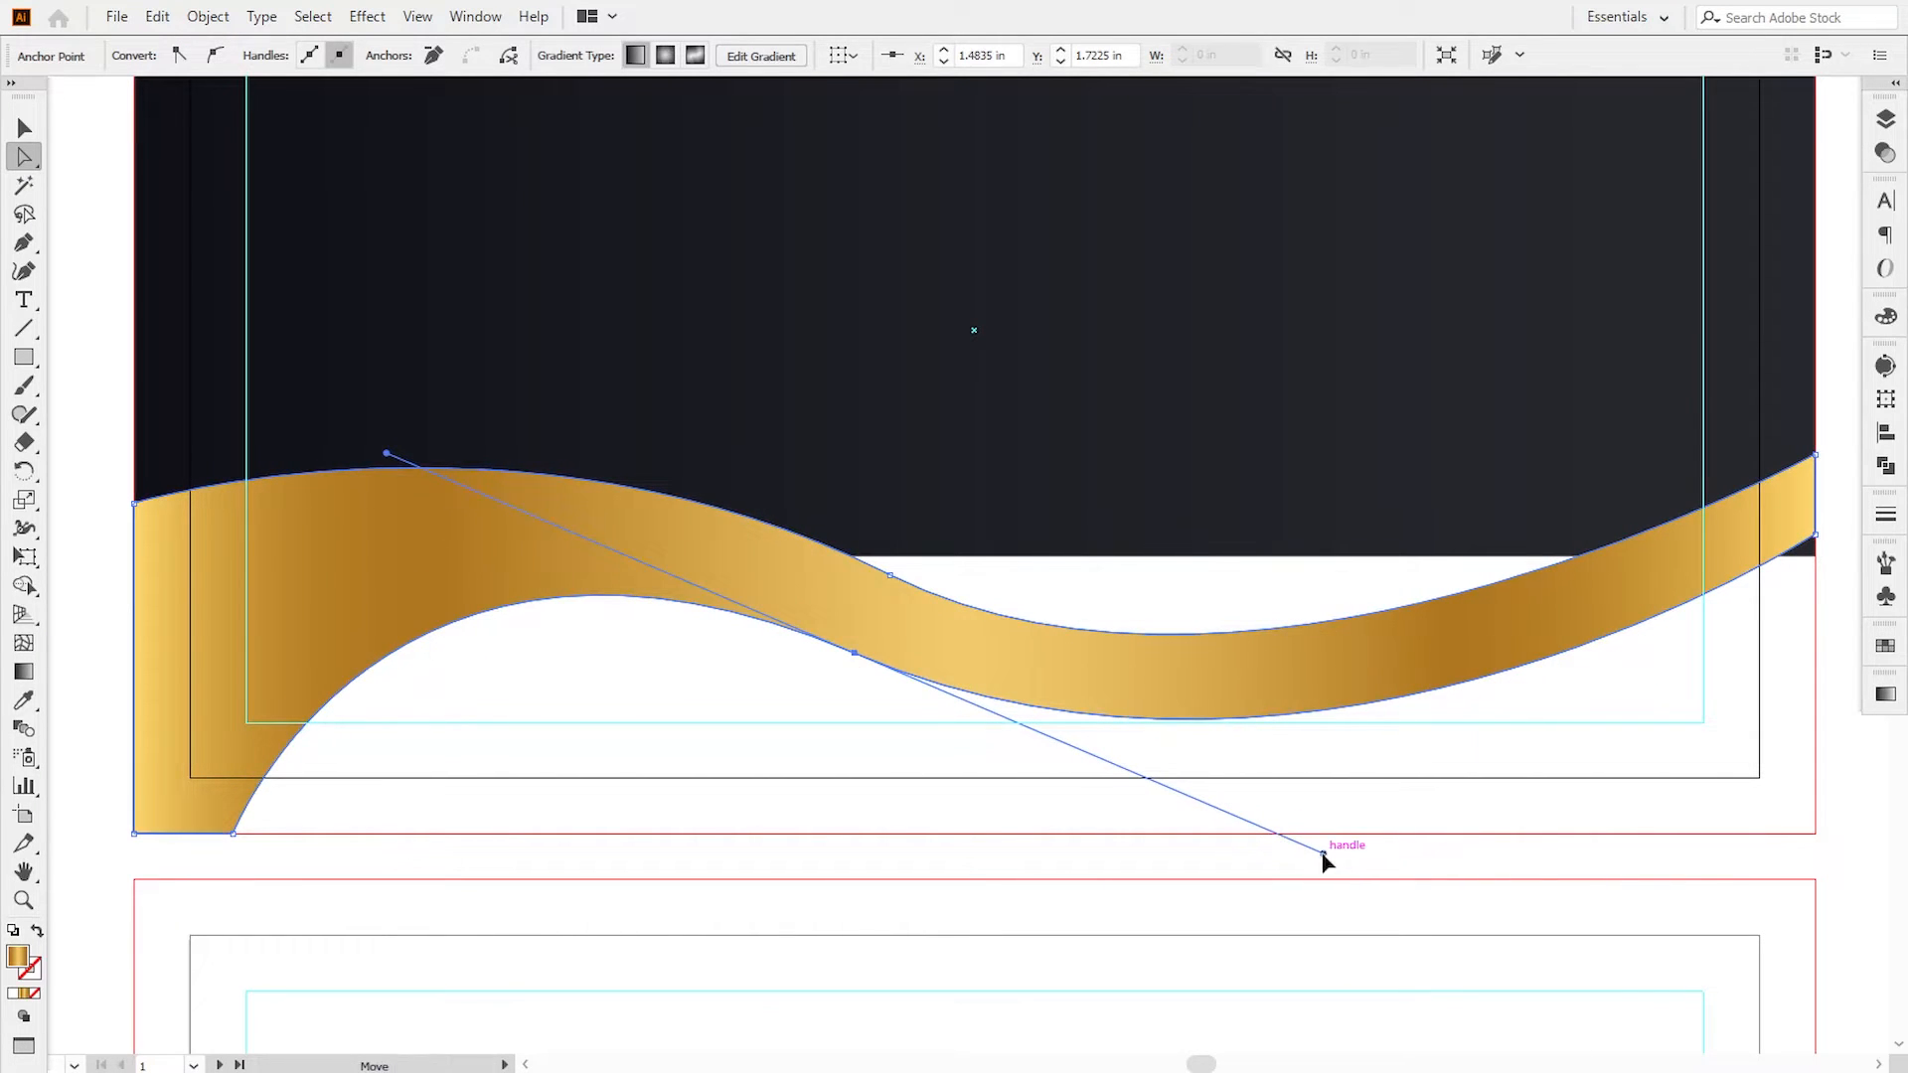
mouse_move(1322, 854)
mouse_down()
mouse_move(1296, 827)
mouse_move(1317, 824)
mouse_up()
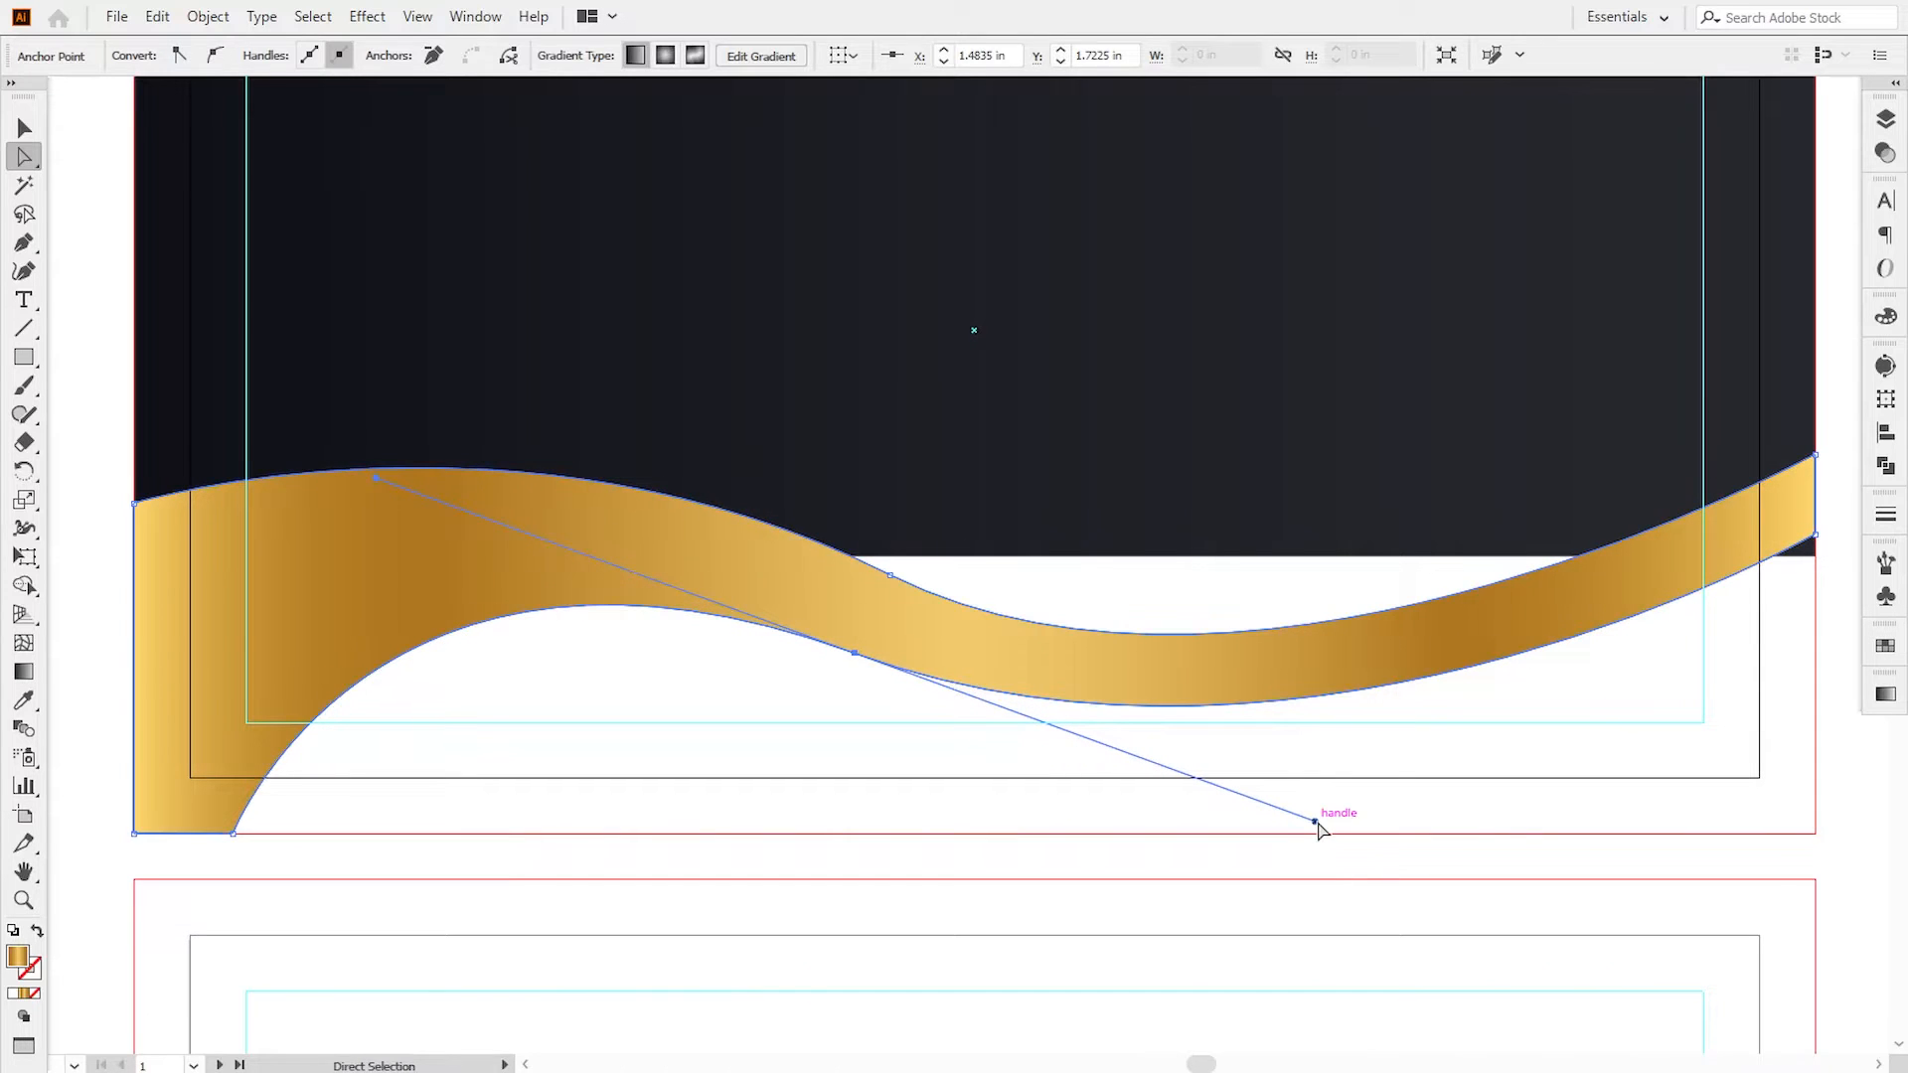
- Refine the gold band by moving its upper middle anchor to about X 1.57 in, Y 1.51 in and its lower one to X 1.51 in, Y 1.73 in
drag(889, 574, 893, 568)
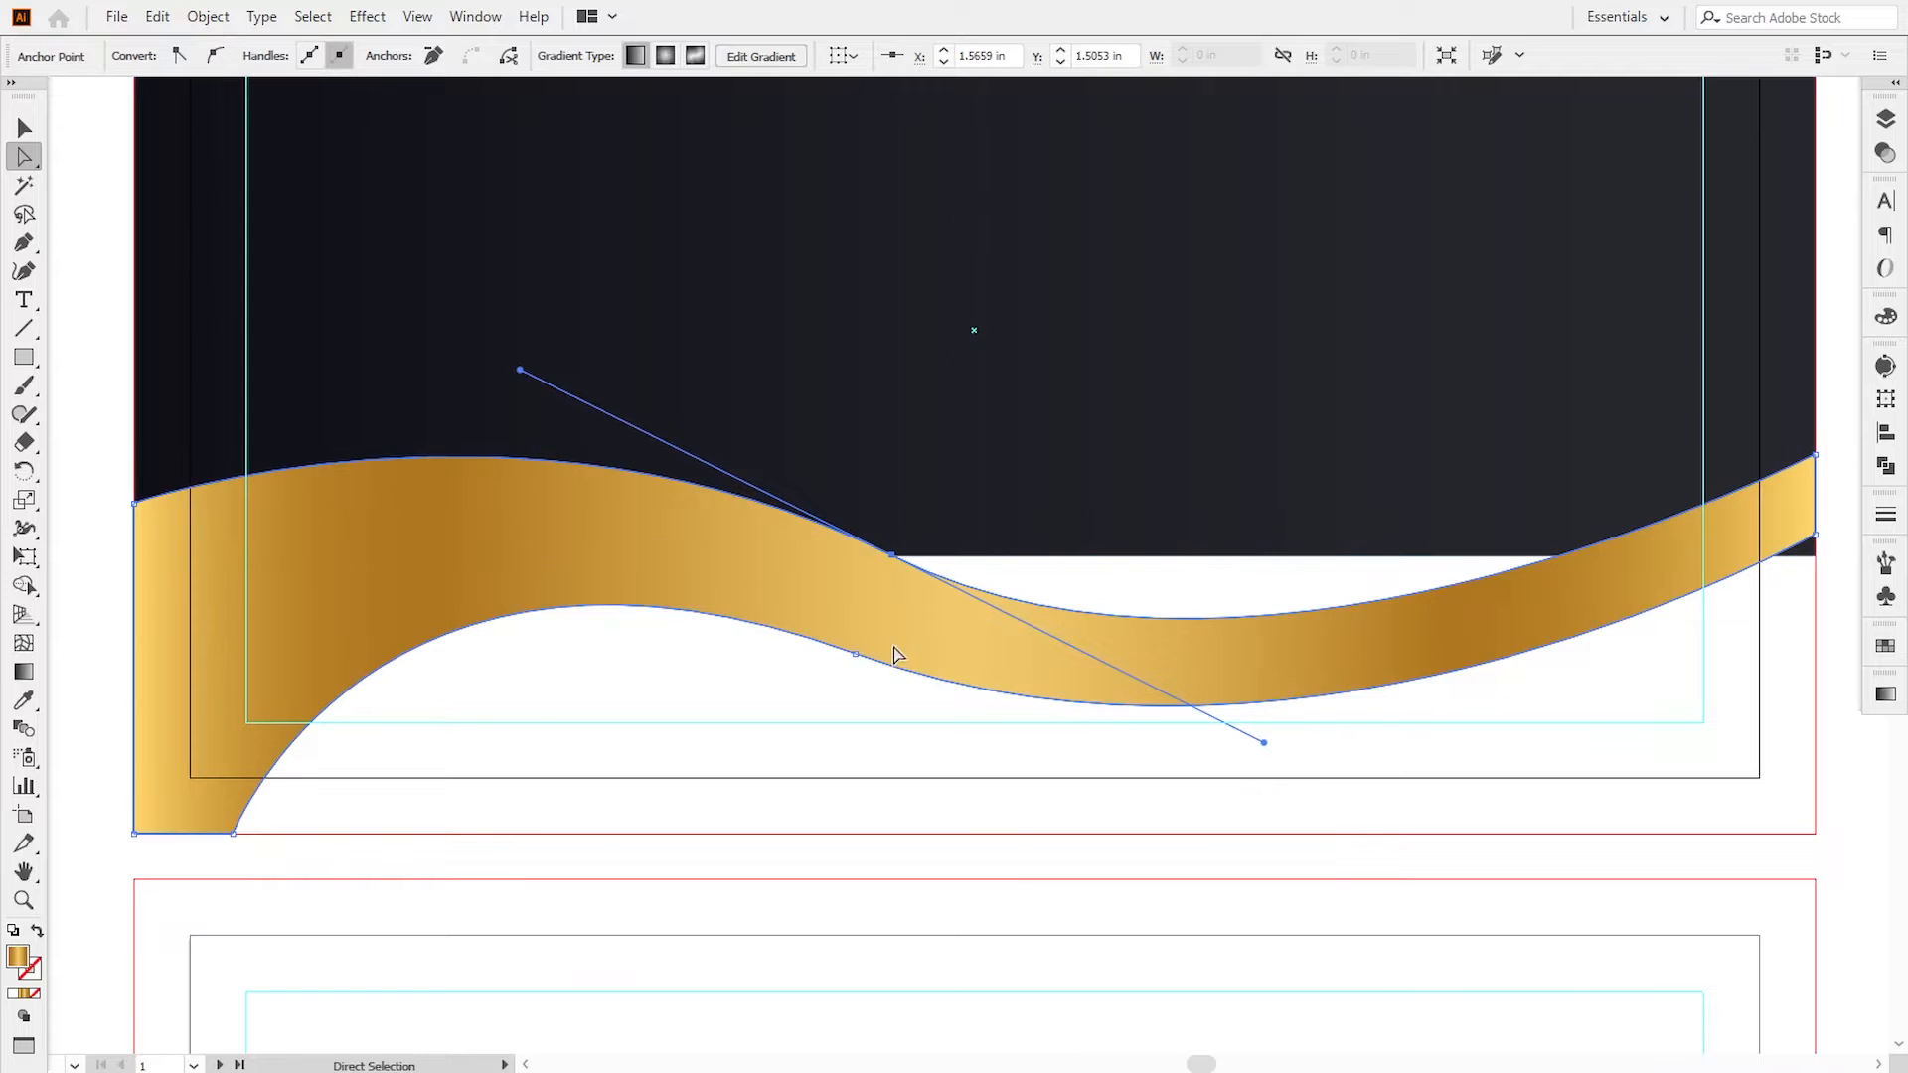
click(855, 653)
drag(859, 661, 871, 667)
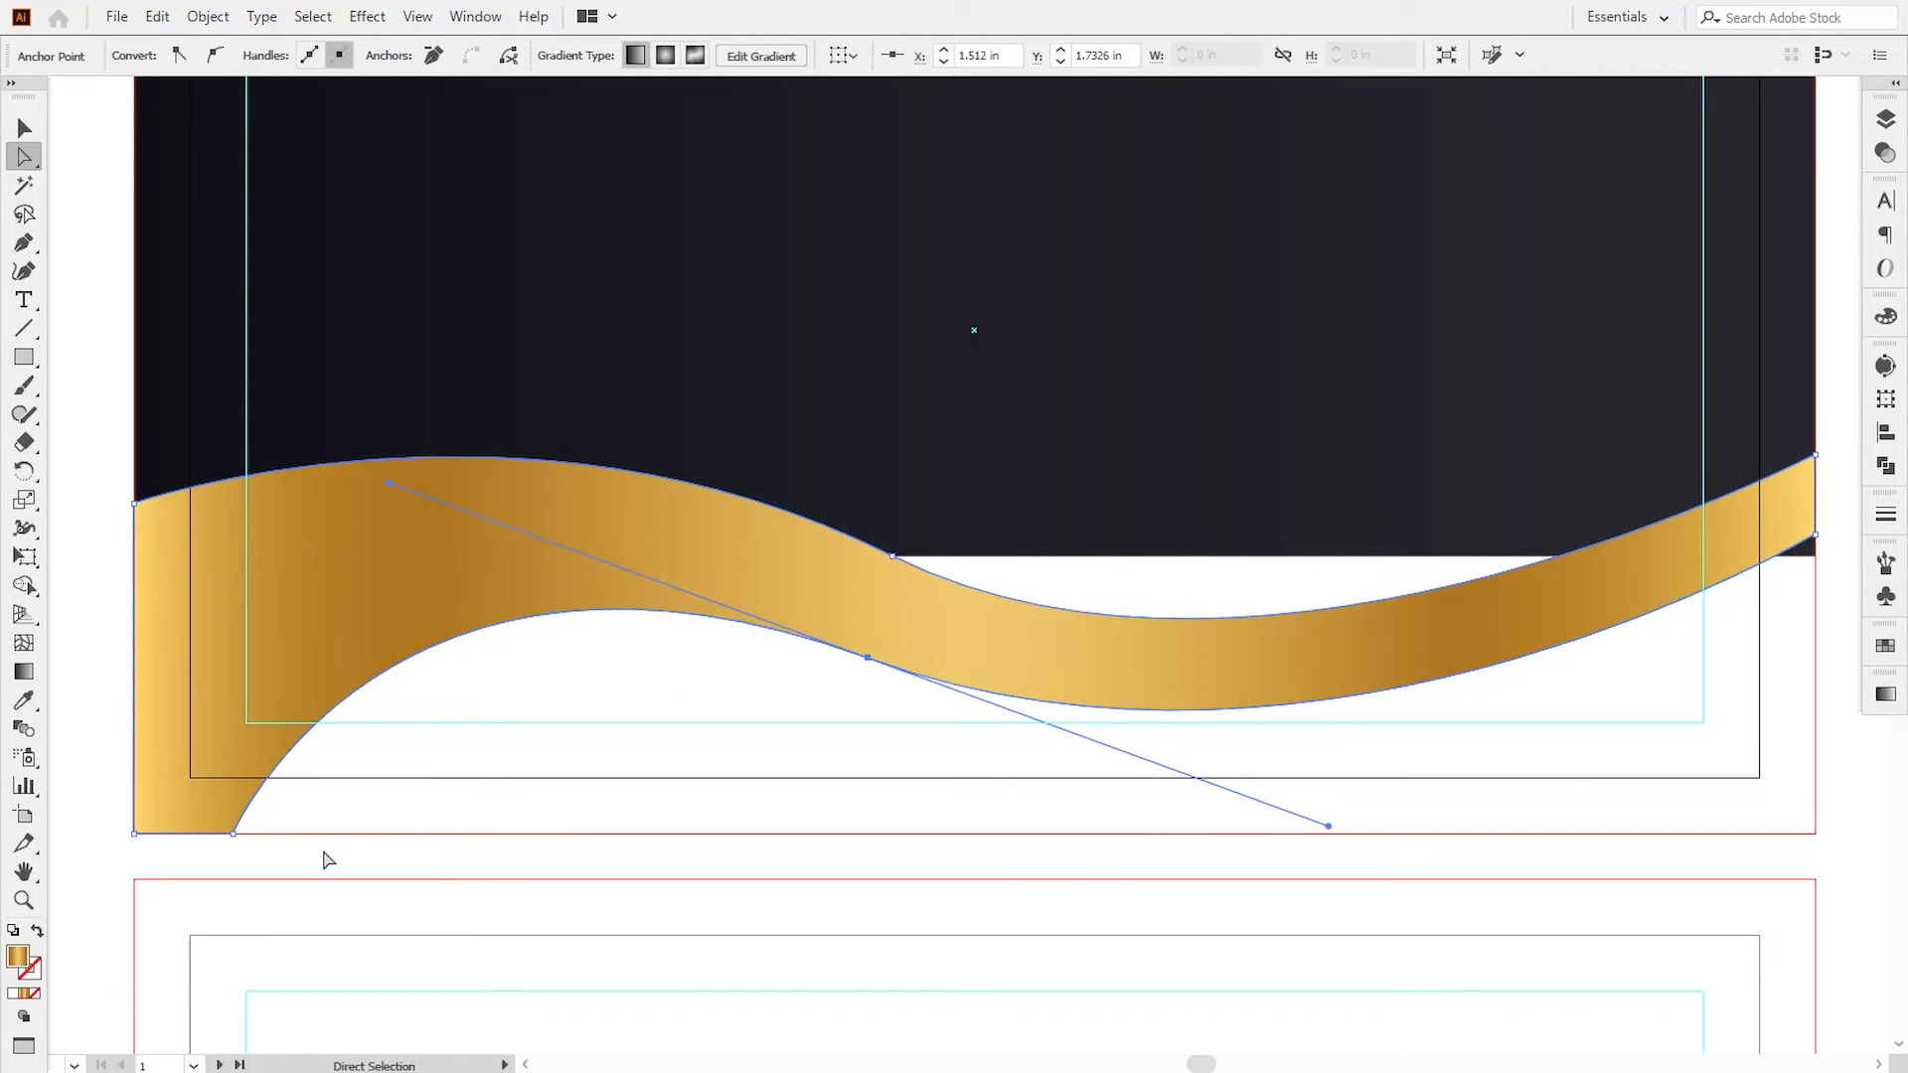
click(513, 719)
- Extend the dark rectangle's bottom edge slightly downward behind the gold band, and deselect it
key(ctrl+minus)
key(ctrl+minus)
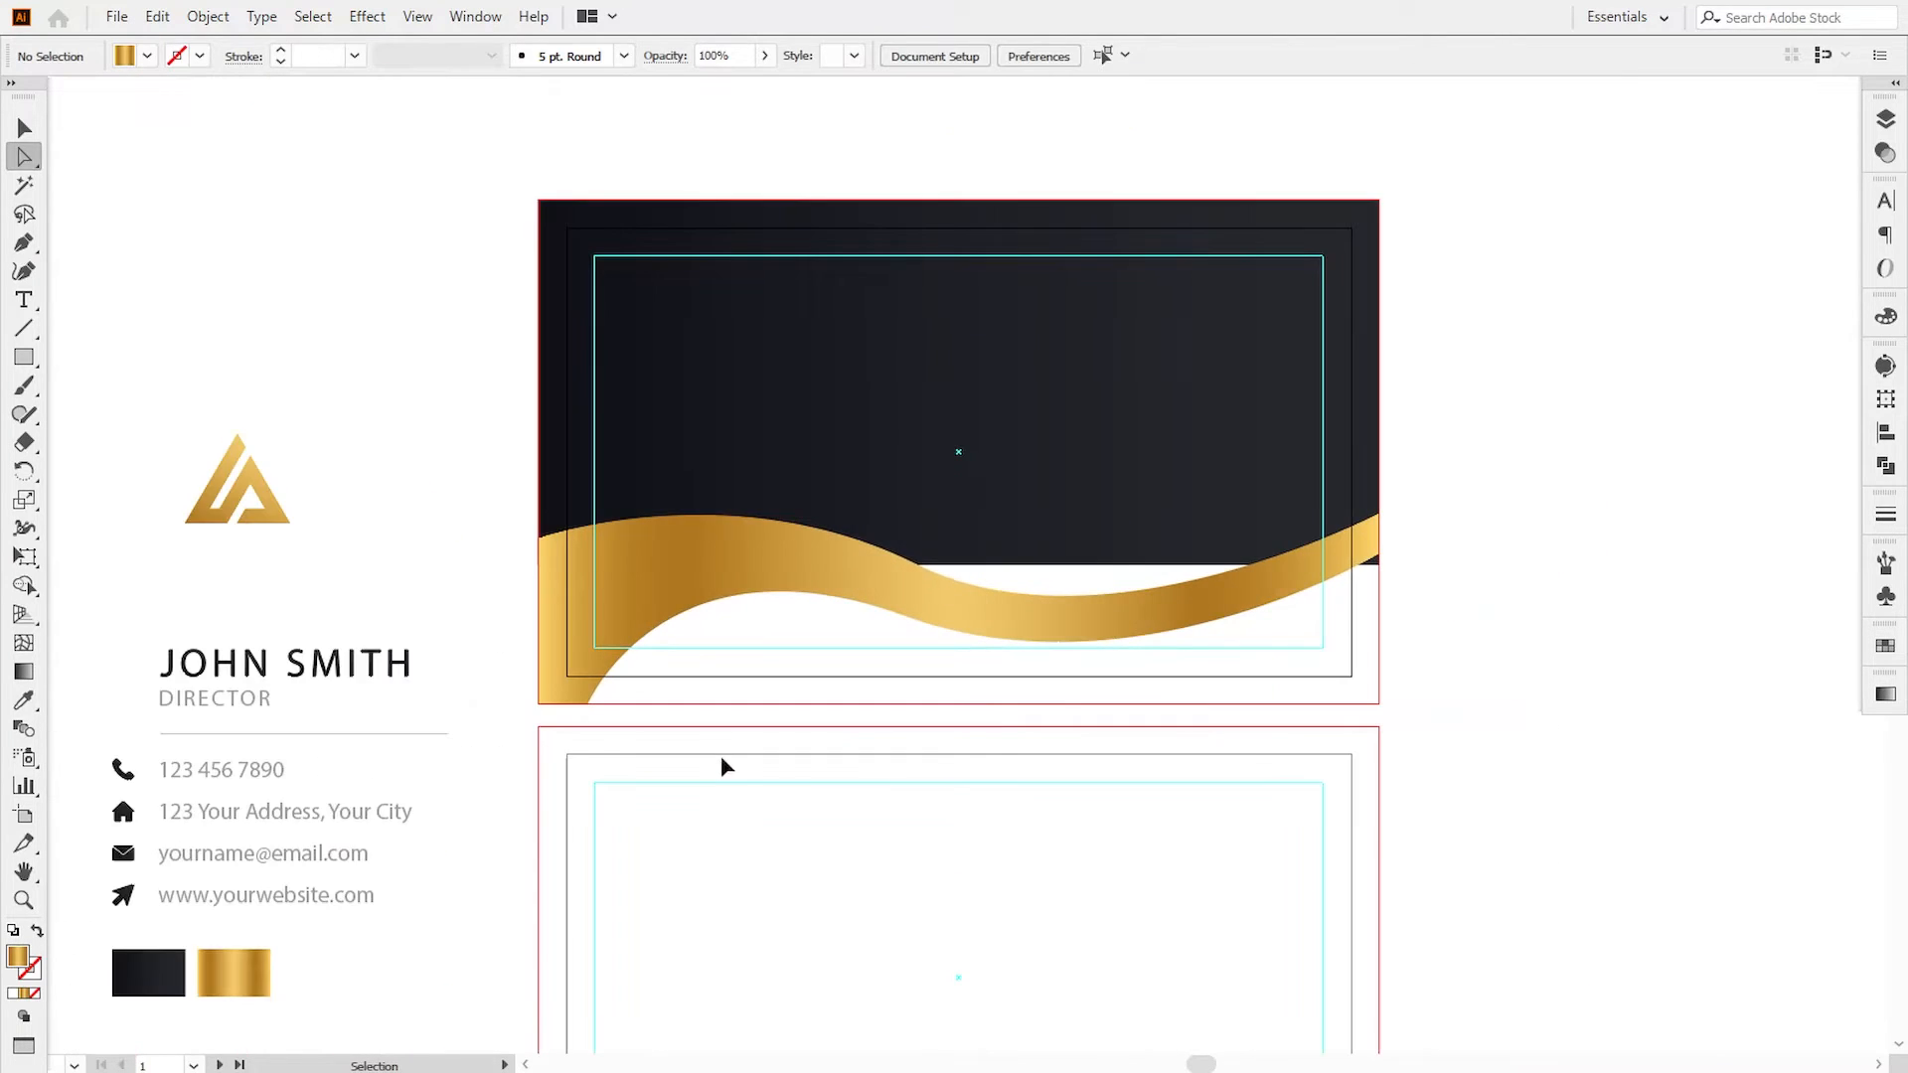
drag(722, 785, 732, 770)
click(24, 127)
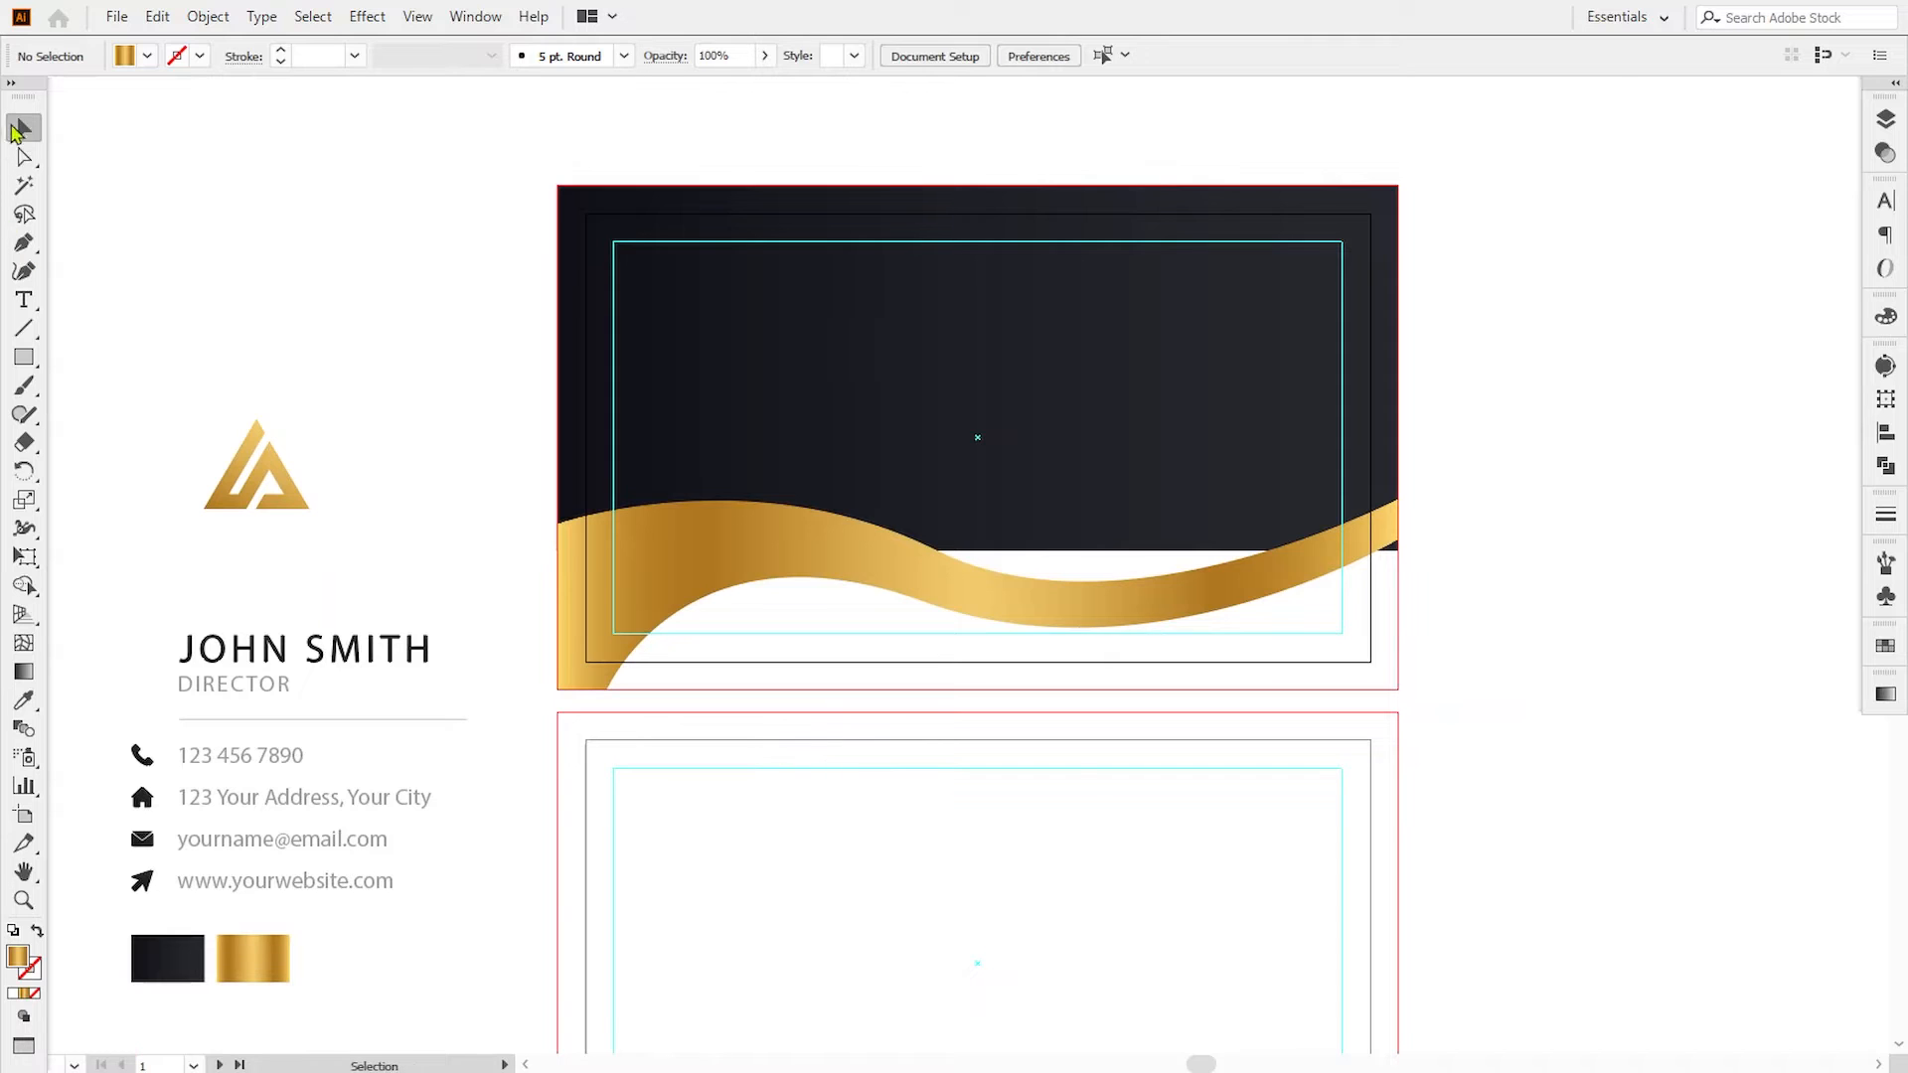
click(945, 447)
drag(983, 547, 979, 587)
click(1559, 660)
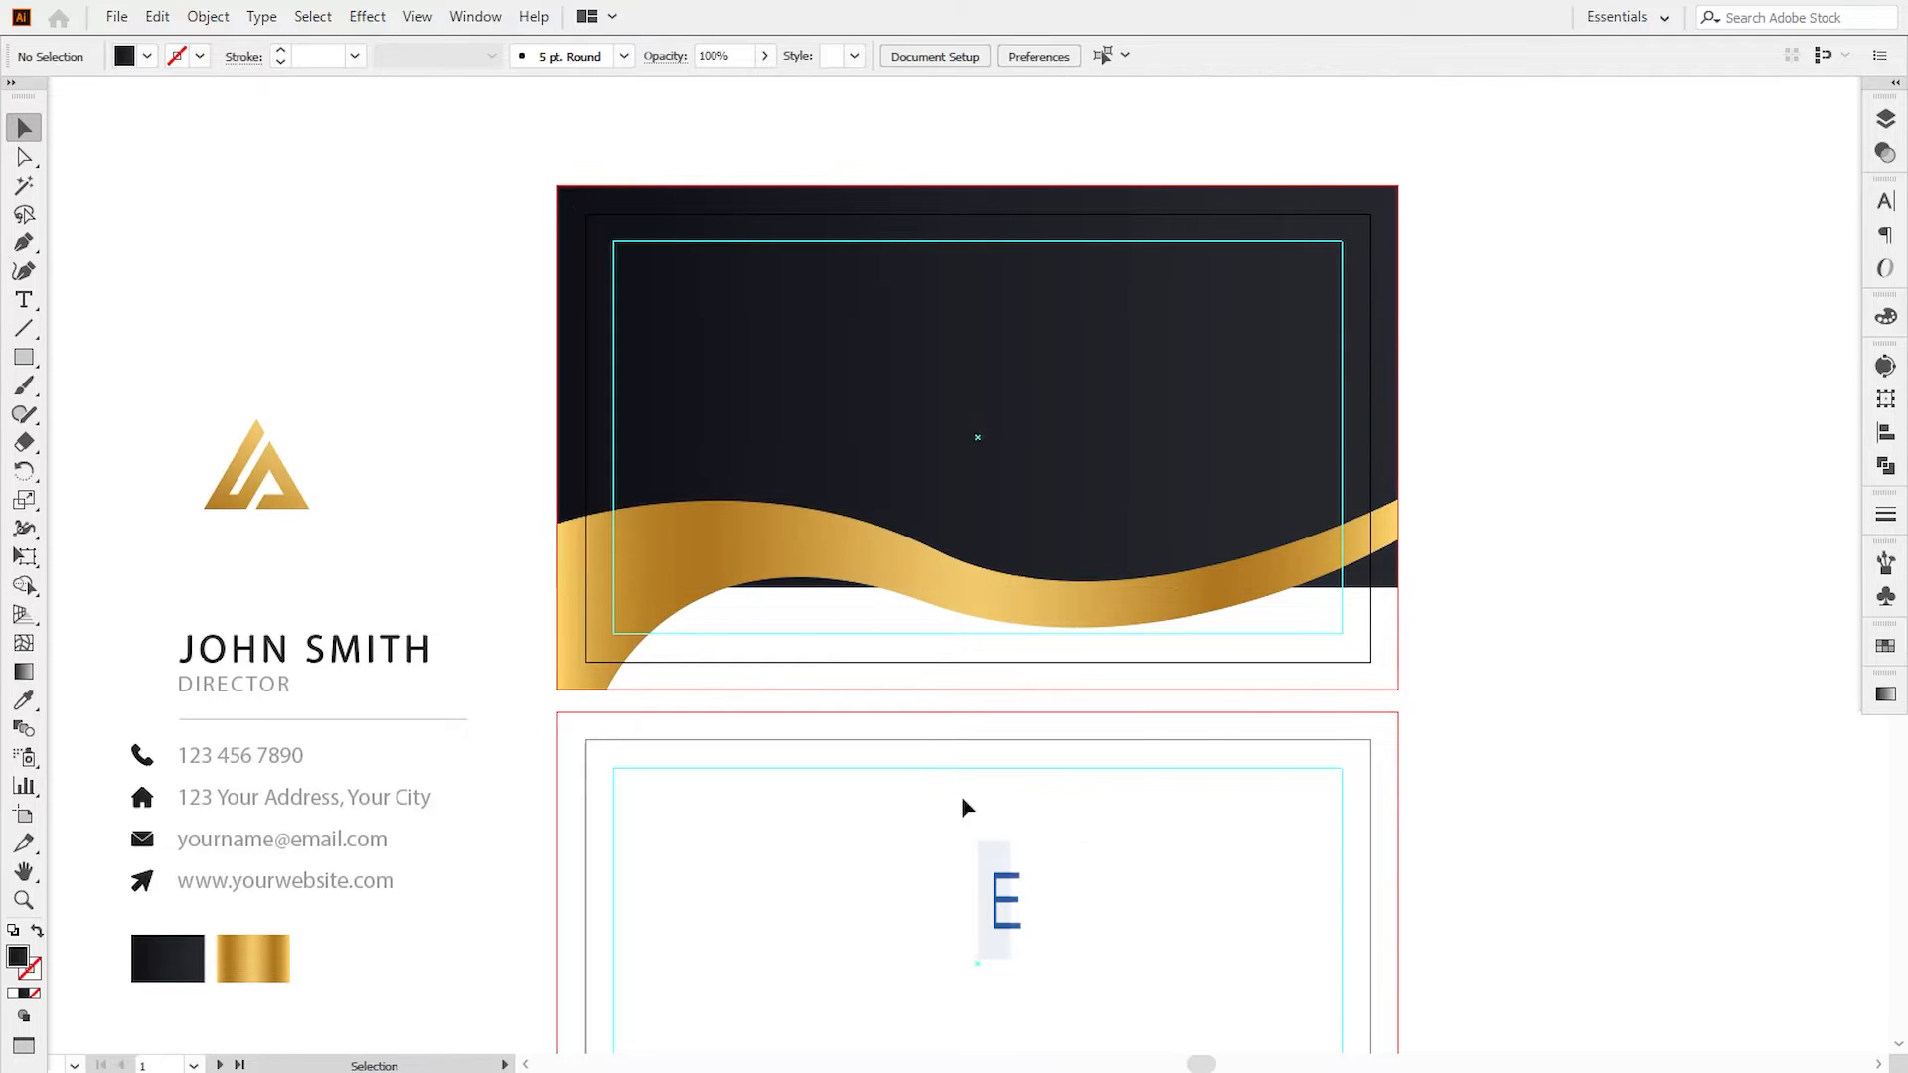
- Raise the dark rectangle's lower-right corner along the bleed edge to about Y 1.42 in
scroll(929, 778, left, 1)
scroll(928, 778, up, 1)
drag(924, 775, 921, 750)
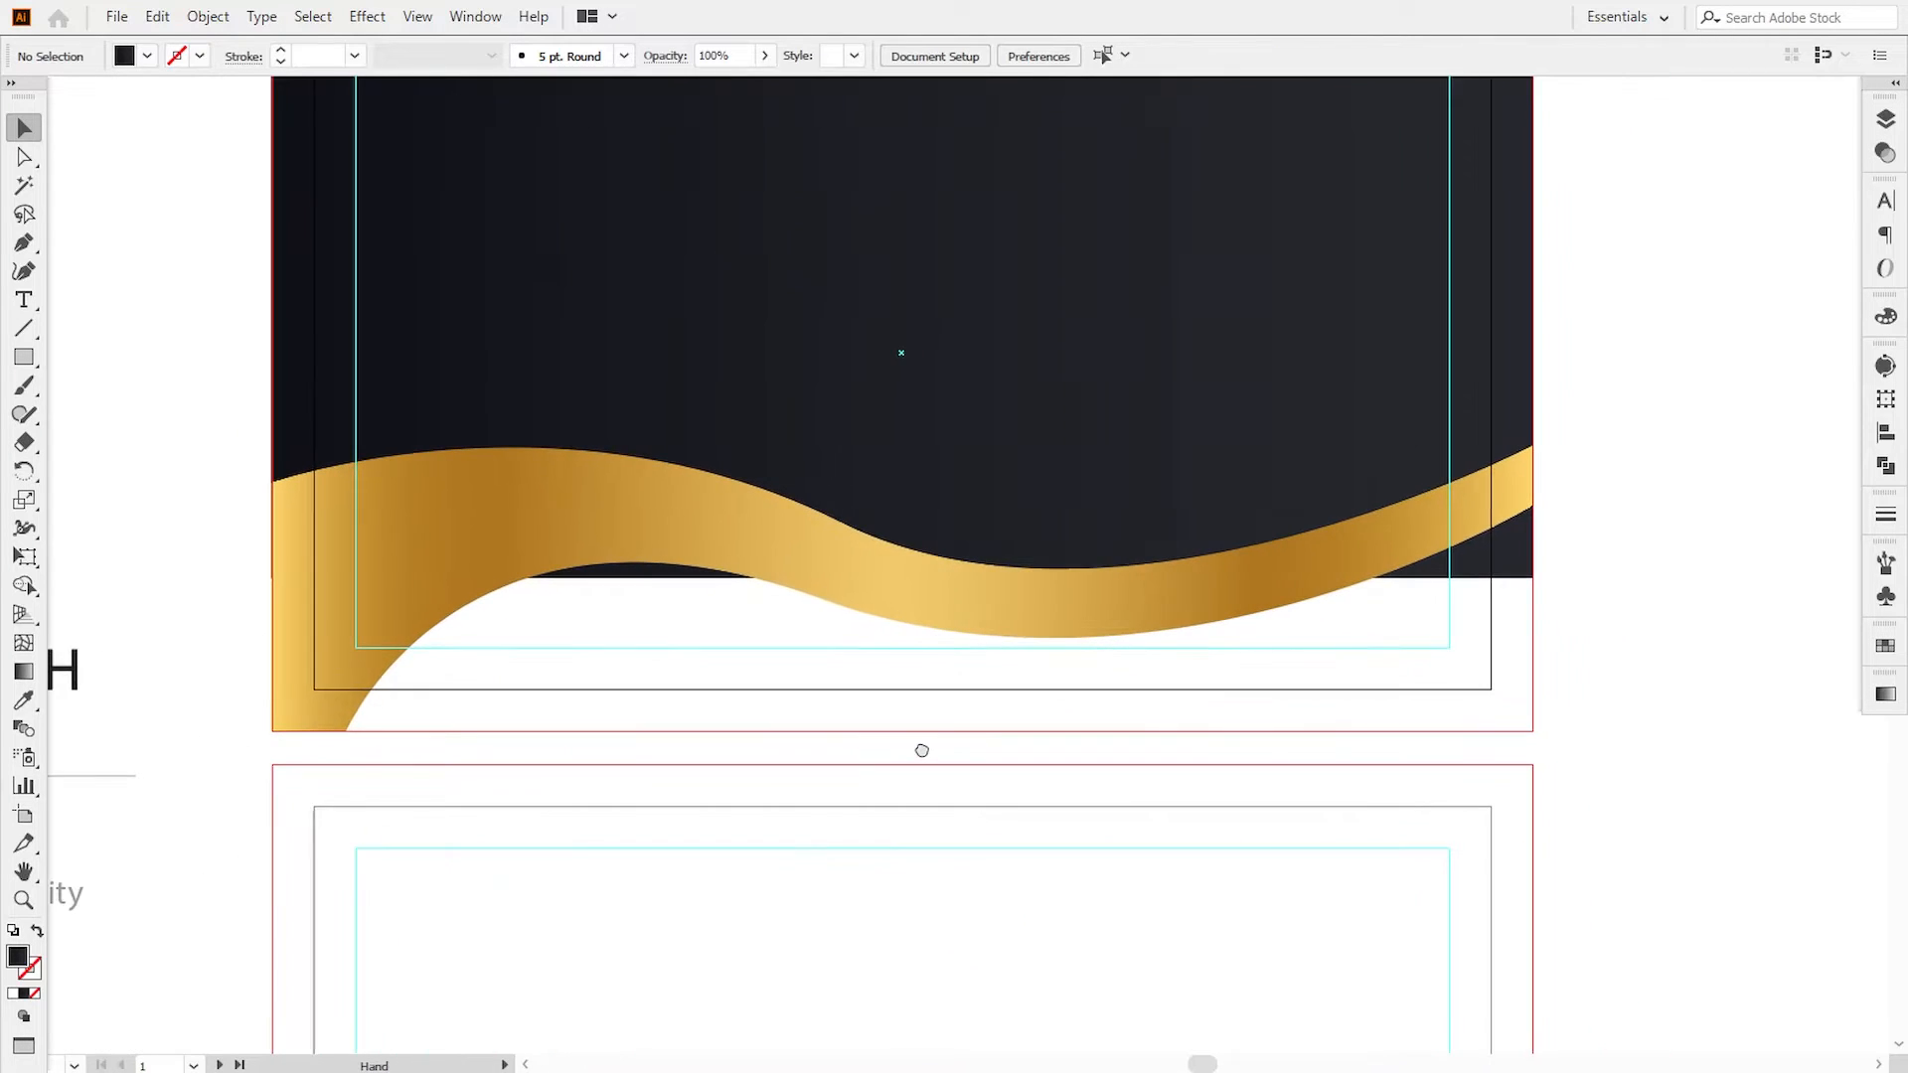
click(24, 156)
click(630, 575)
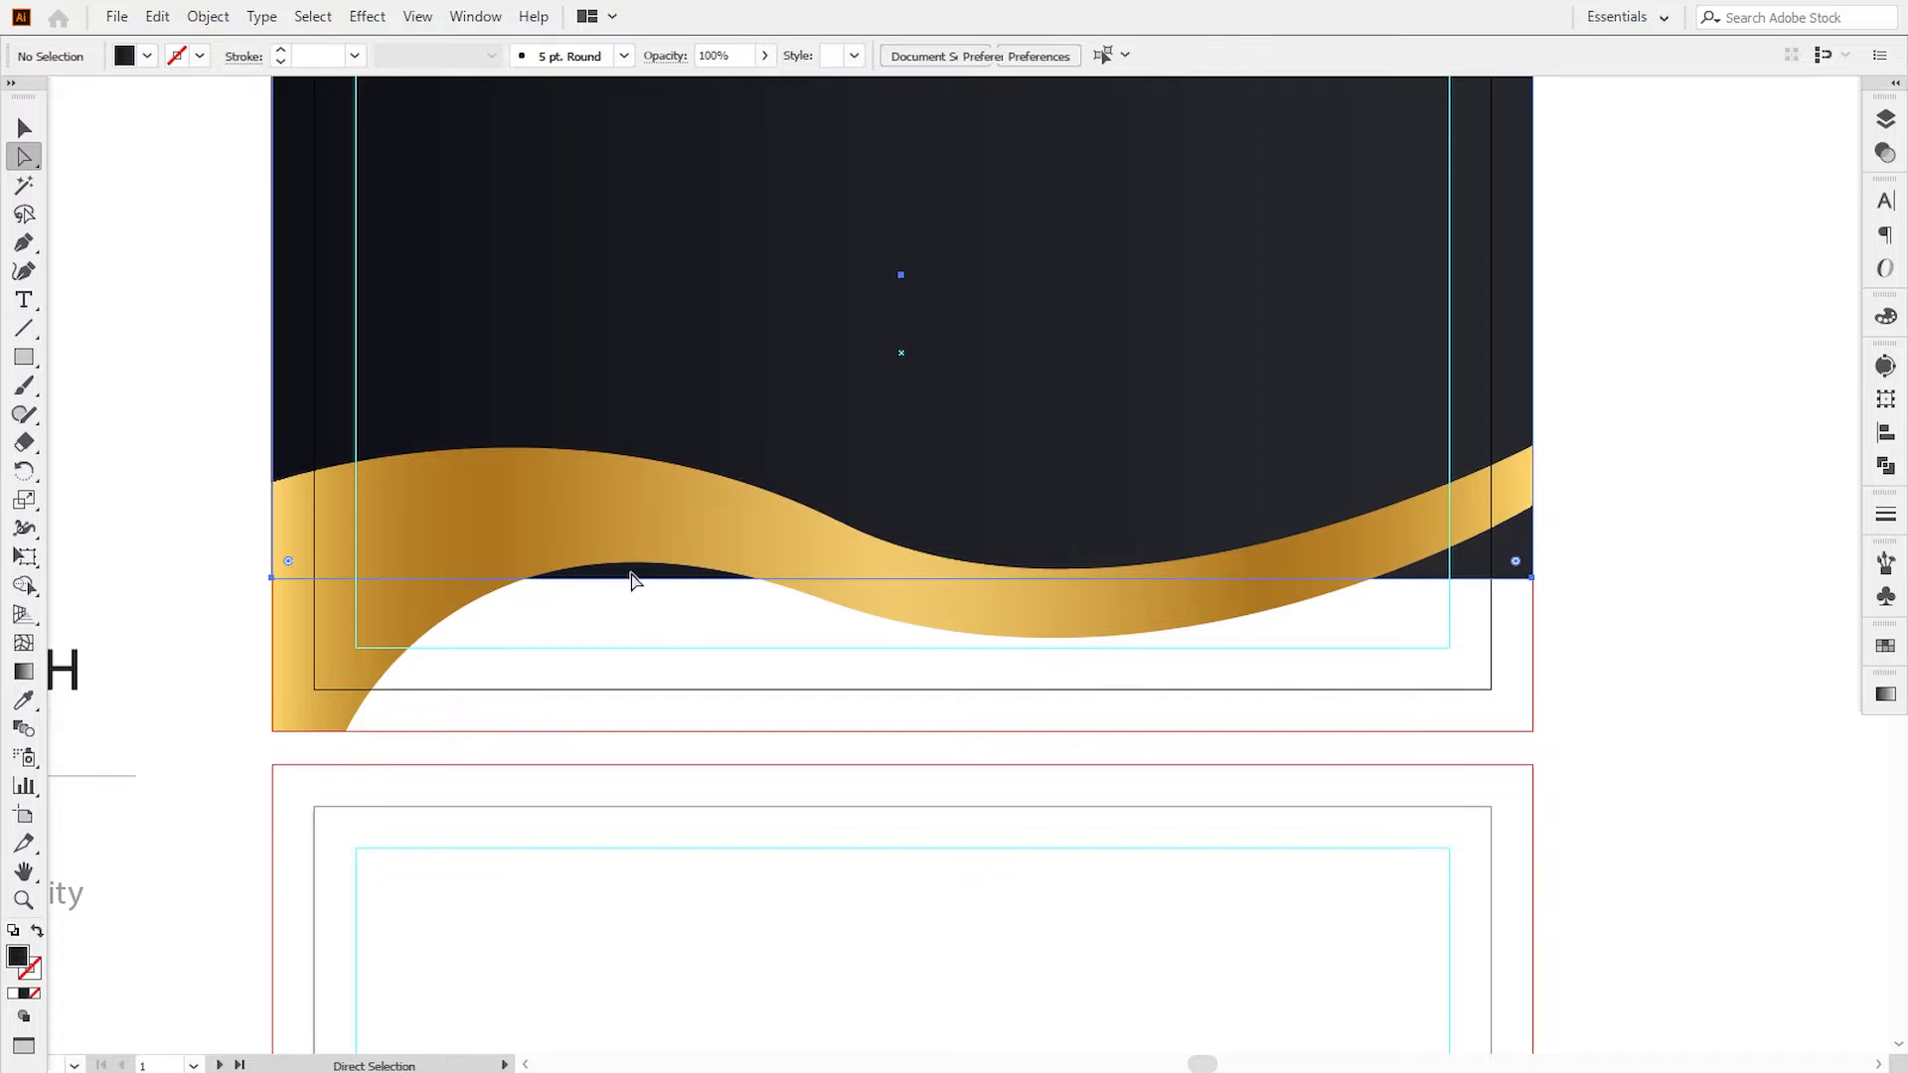
drag(1531, 576, 1532, 492)
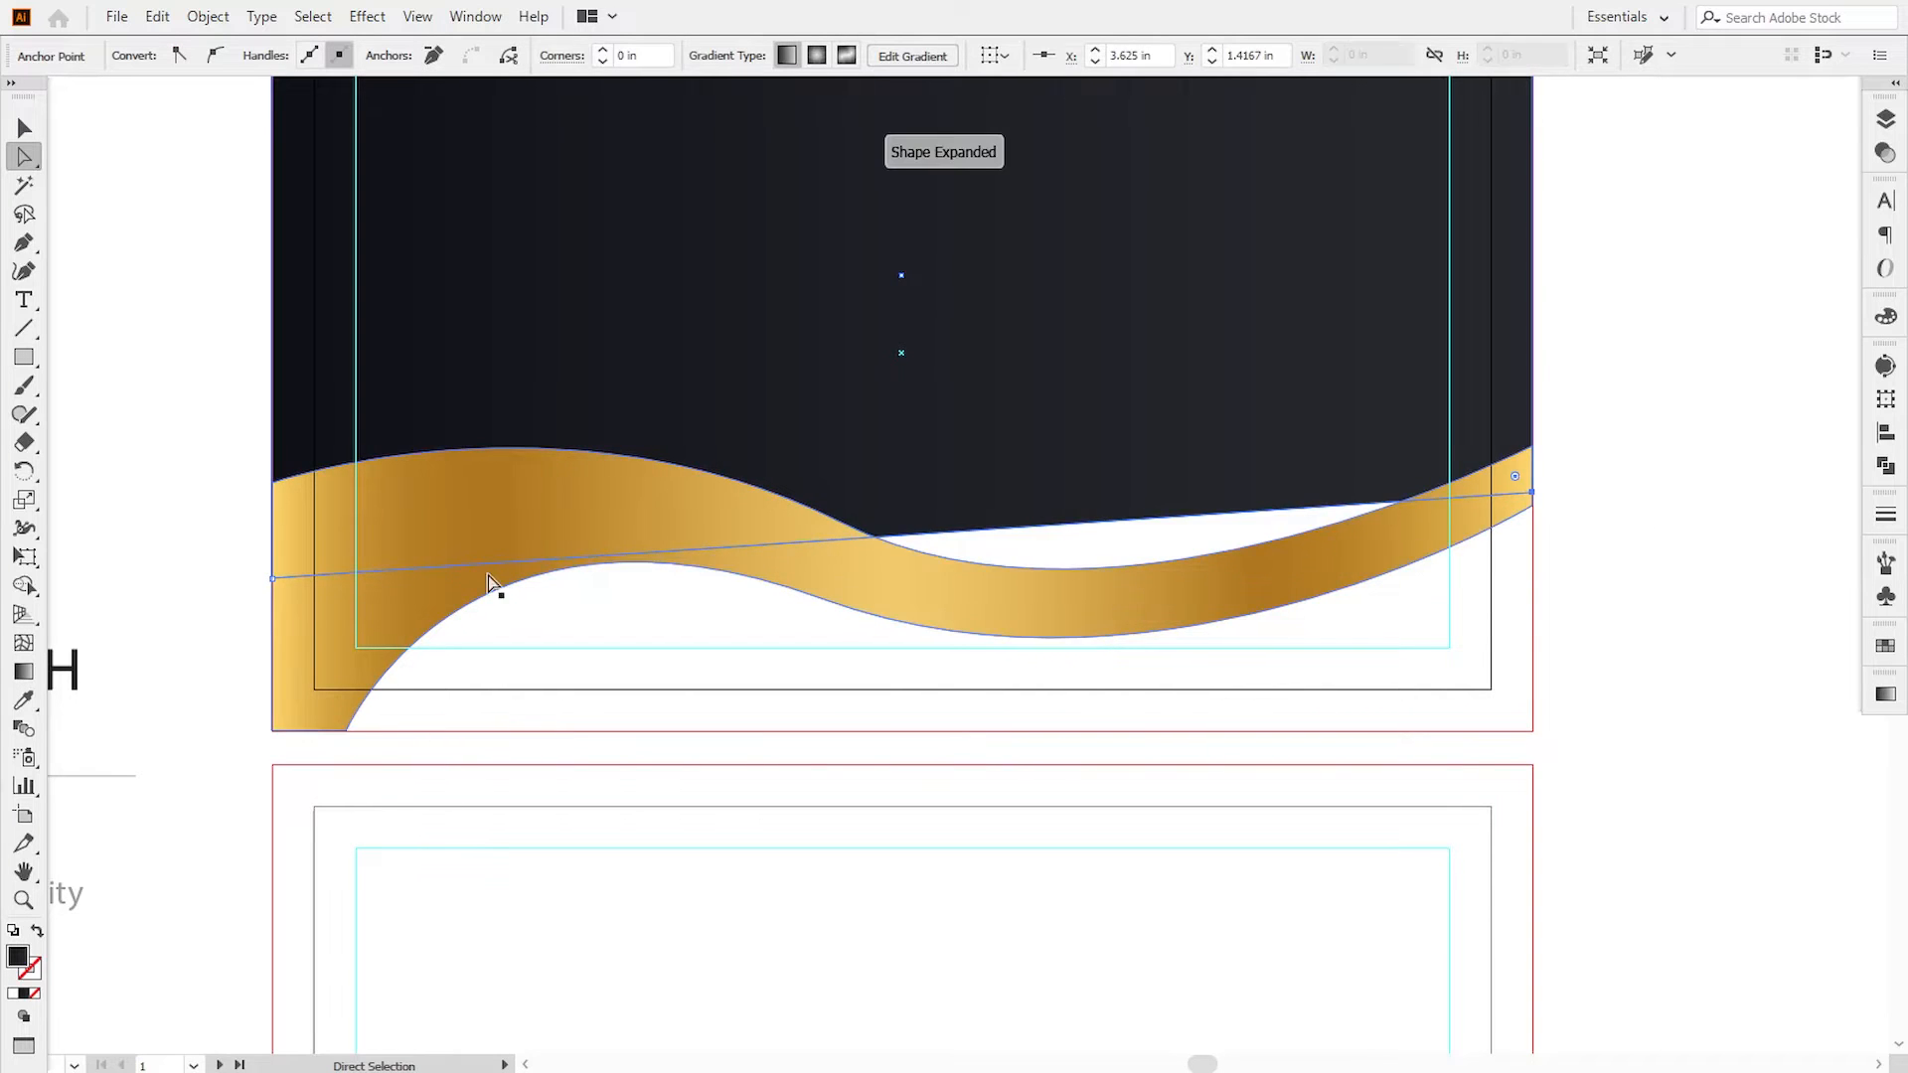
click(273, 579)
mouse_move(273, 583)
mouse_down()
mouse_move(271, 666)
mouse_move(264, 576)
mouse_up()
key(ctrl+z)
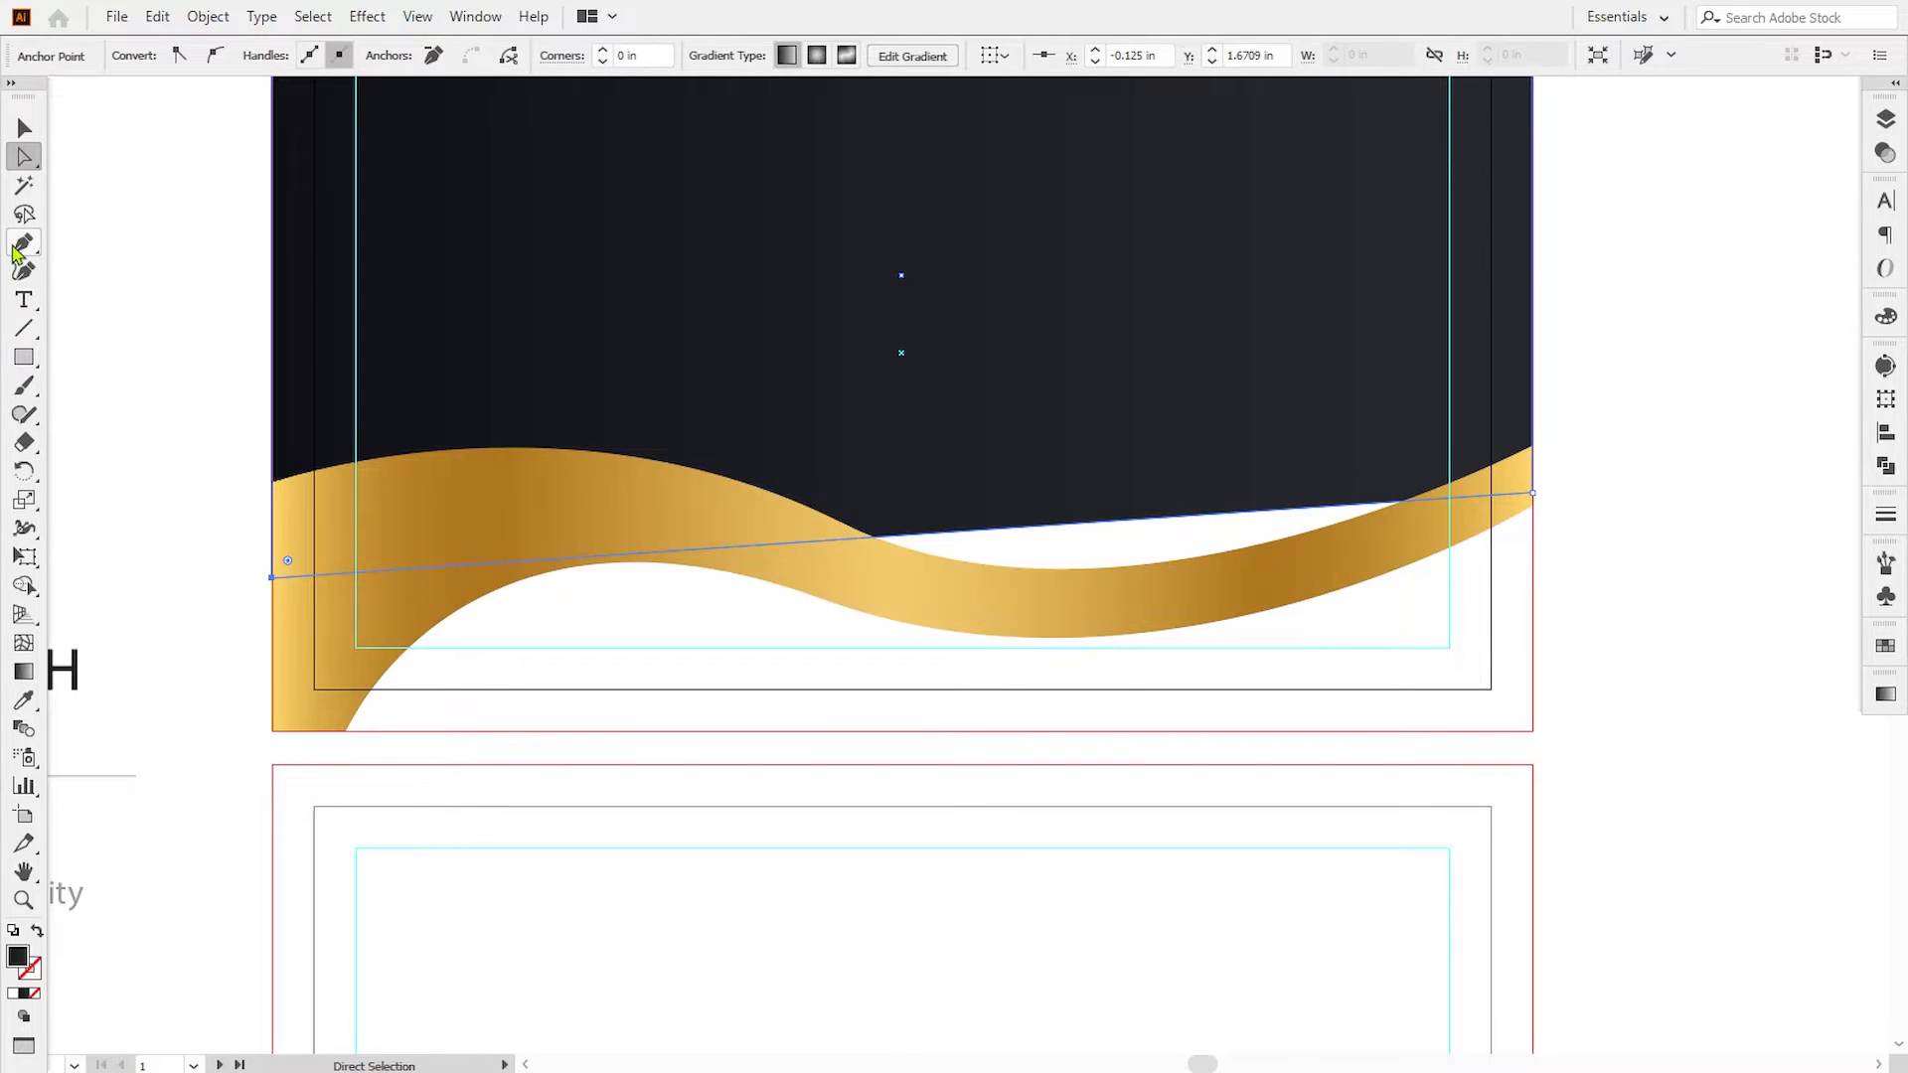
- Add an anchor on the dark shape's lower edge at about X 1.0 in, Y 1.57 in, and bend the segment right of it down behind the gold band
drag(17, 246, 120, 268)
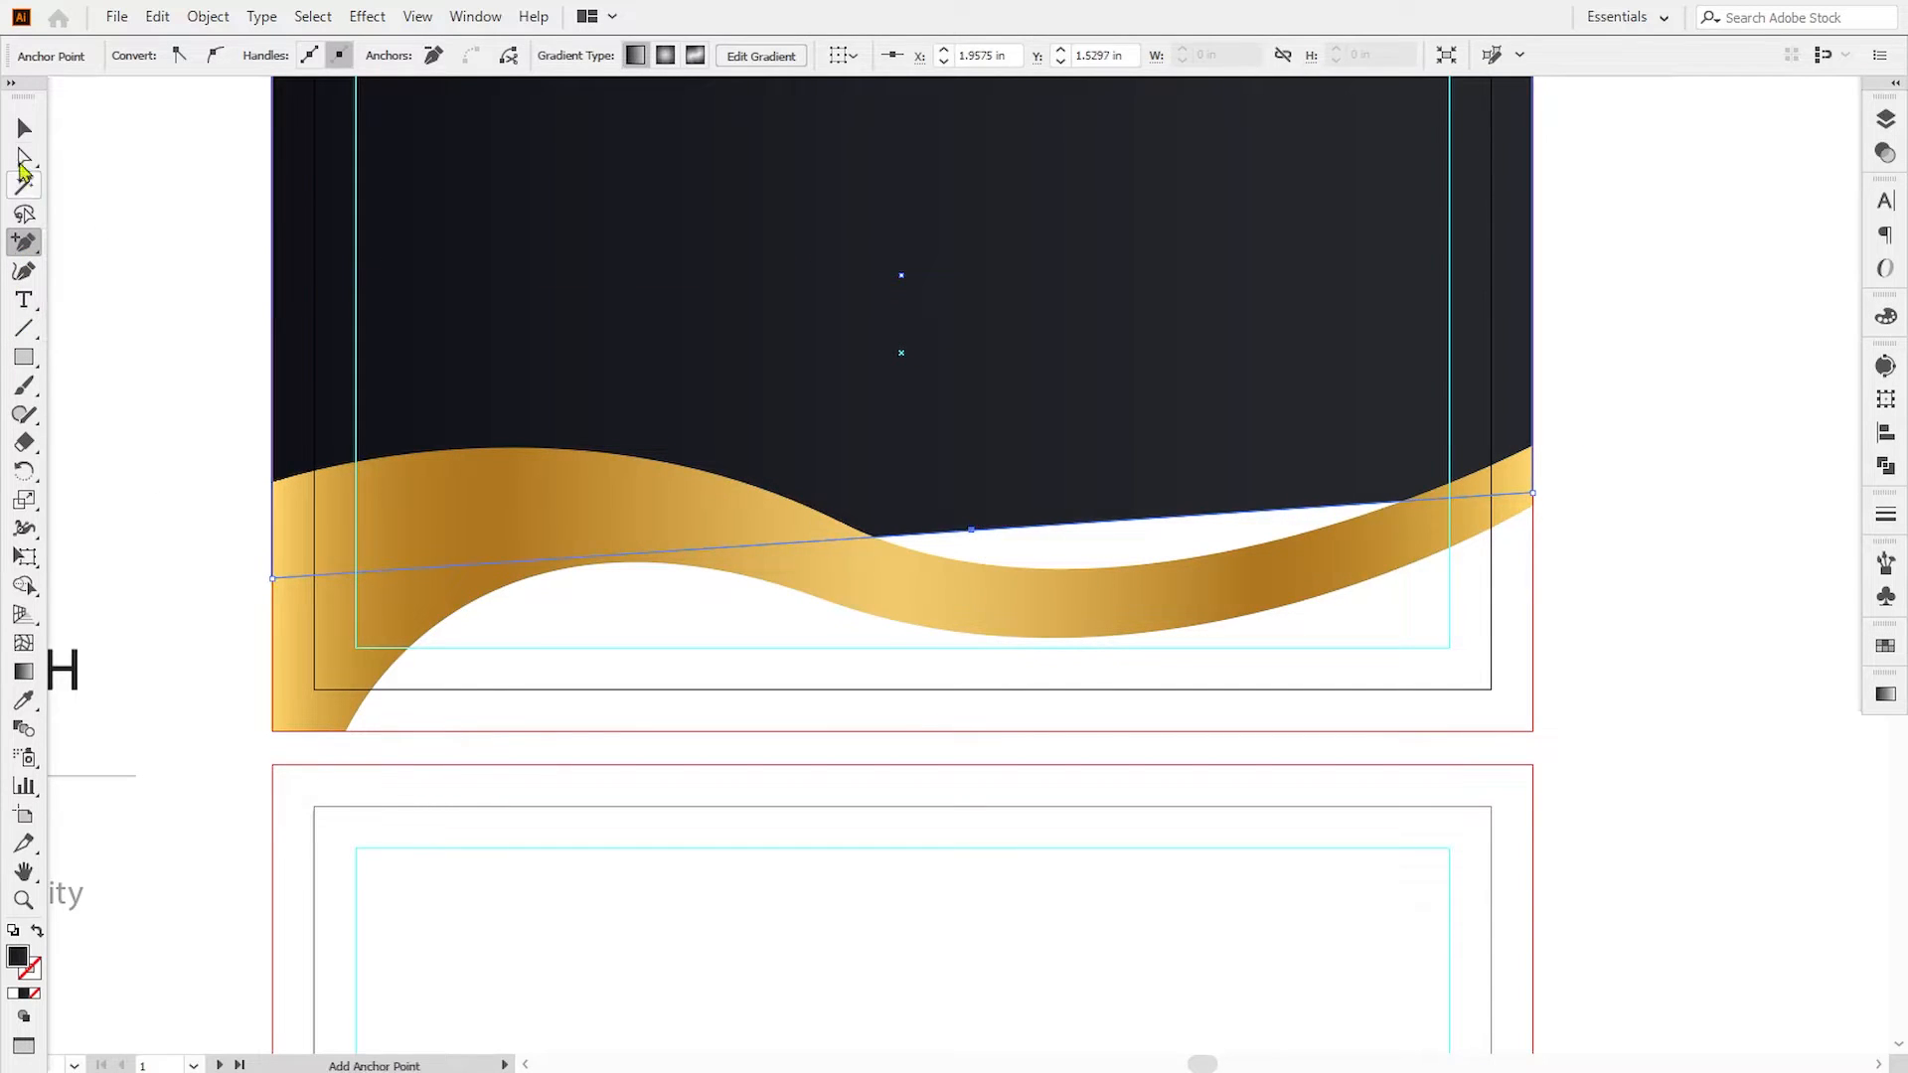
click(22, 161)
drag(970, 530, 648, 548)
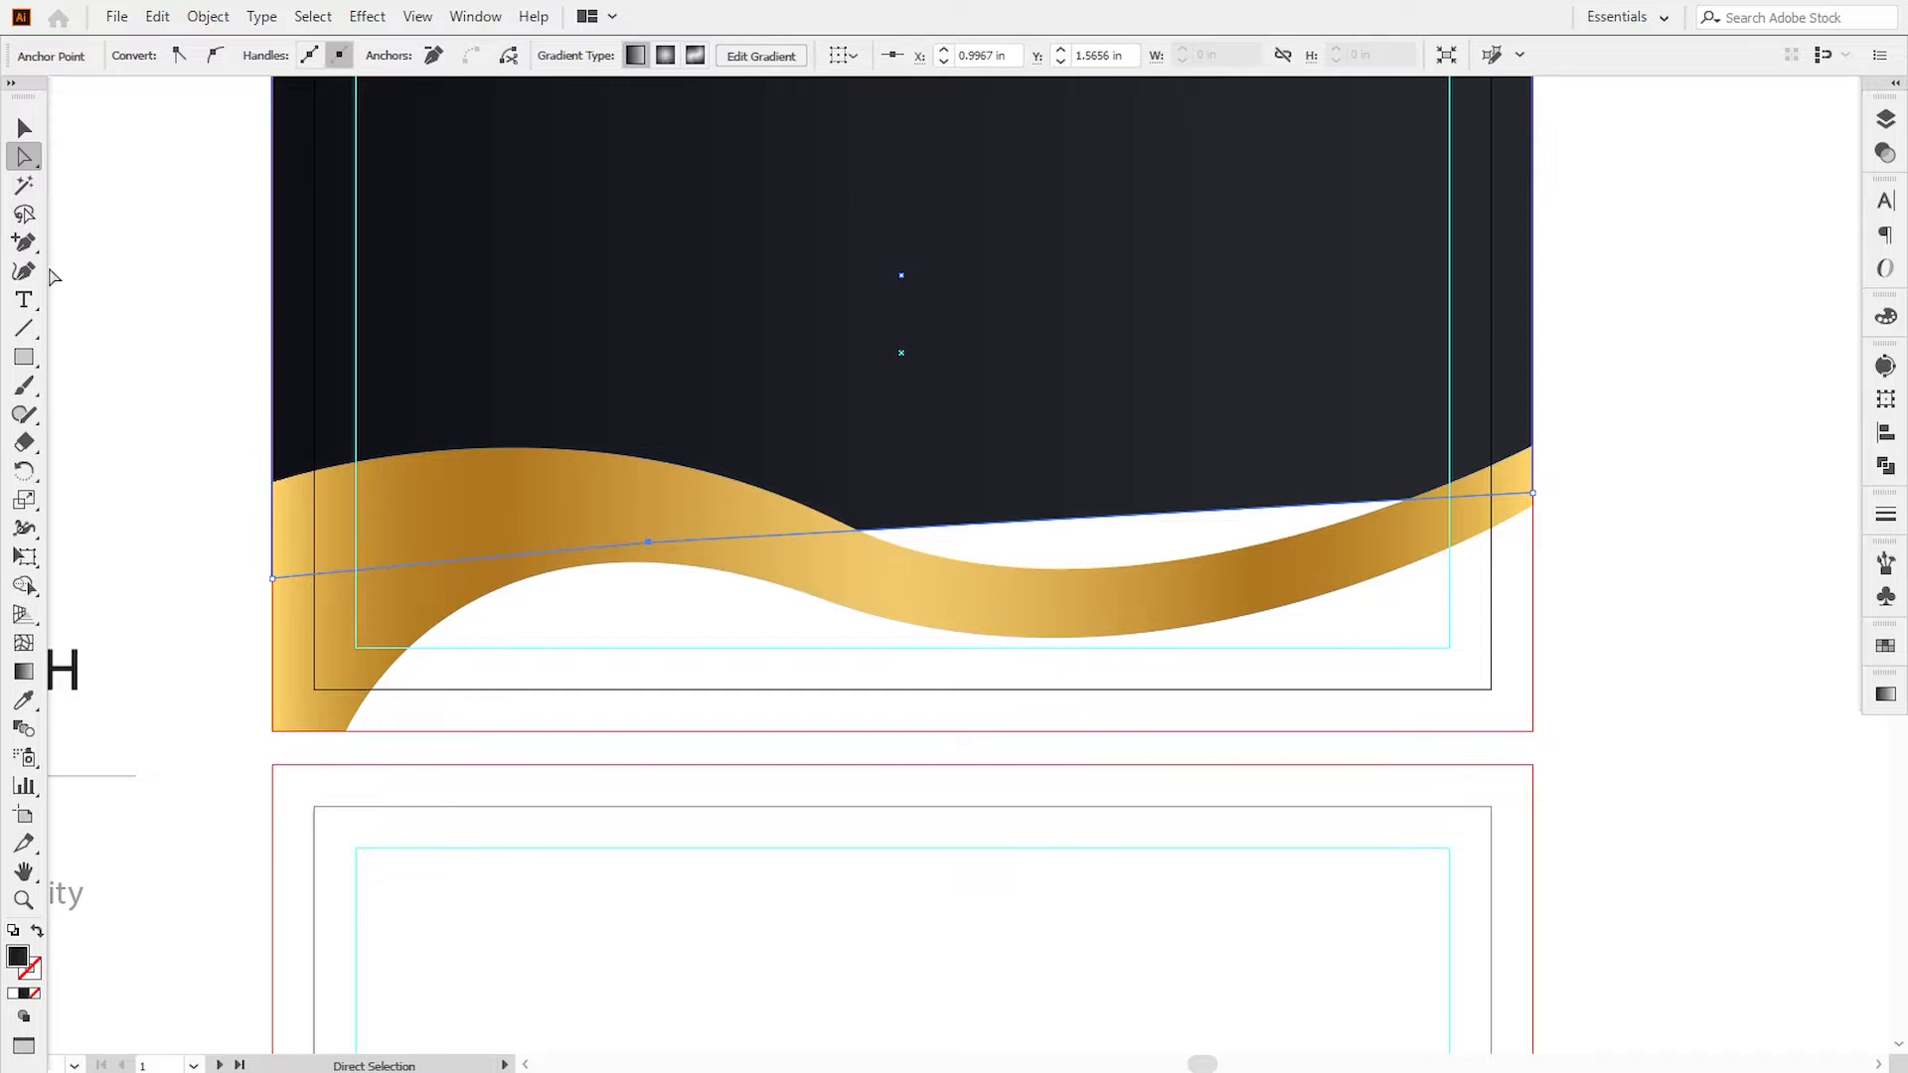
click(24, 241)
click(170, 328)
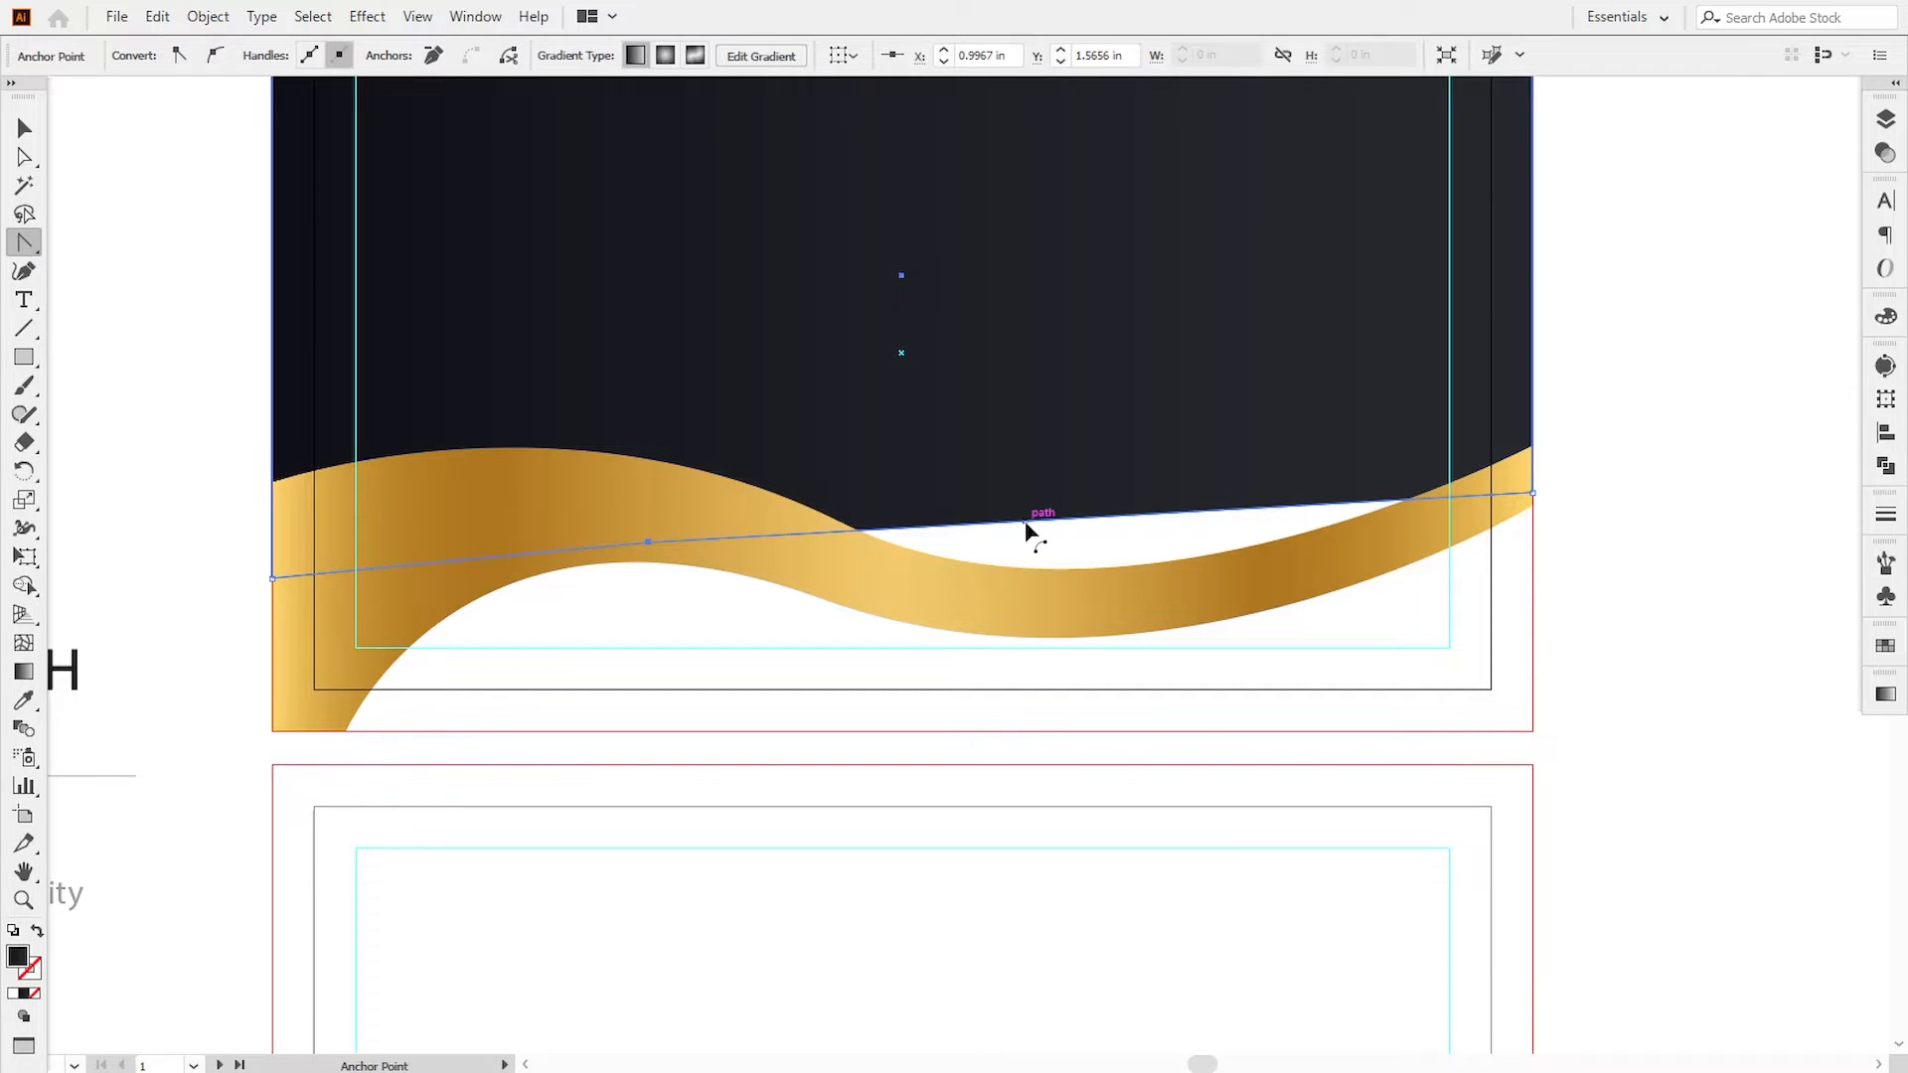
drag(1030, 537, 1081, 608)
- Lower the dark shape's bottom-left corner slightly and raise its added anchor a little so both stay behind the gold band
key(a)
click(273, 578)
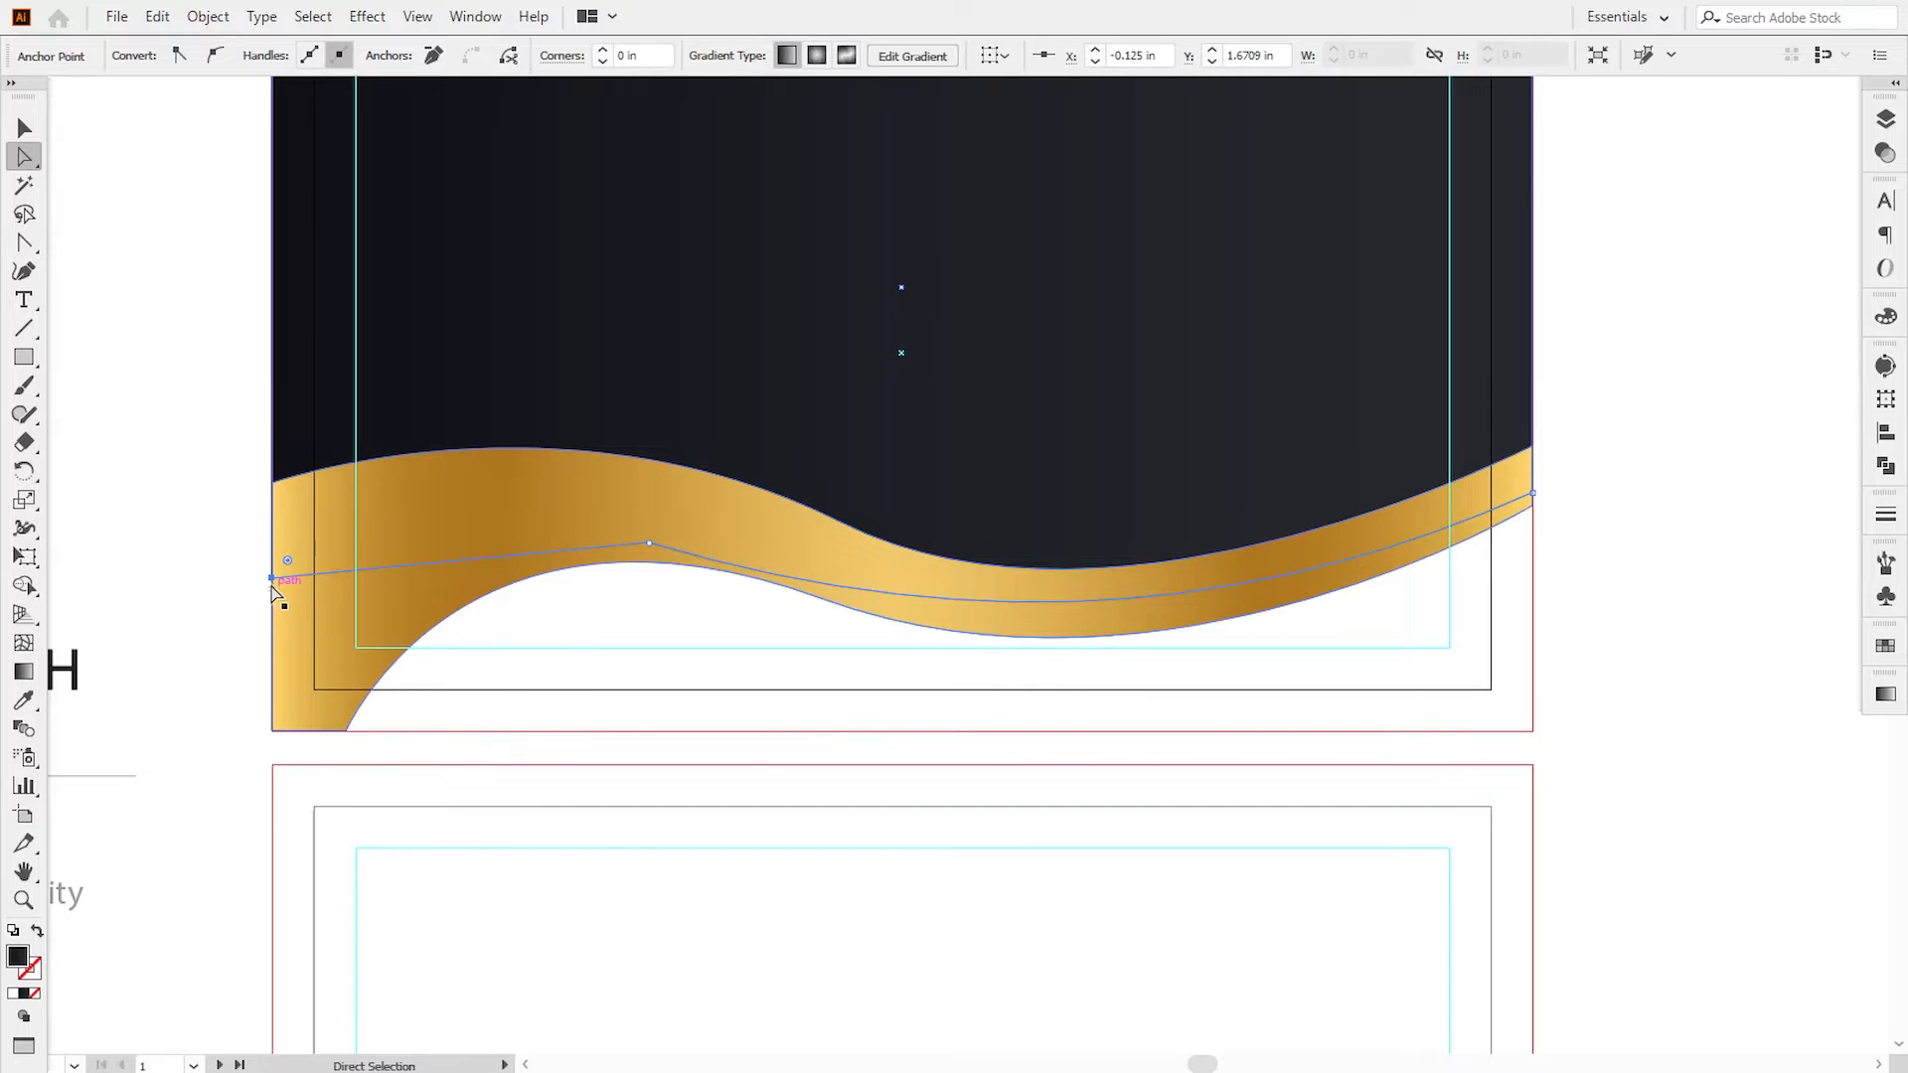
drag(272, 578, 273, 602)
drag(649, 544, 644, 527)
click(1592, 620)
- Draw a closed, unfilled wave shape with the Pen tool below the gold band, reaching the bottom-right bleed corner and following the band's lower curve
drag(1566, 685, 1597, 673)
drag(813, 684, 805, 753)
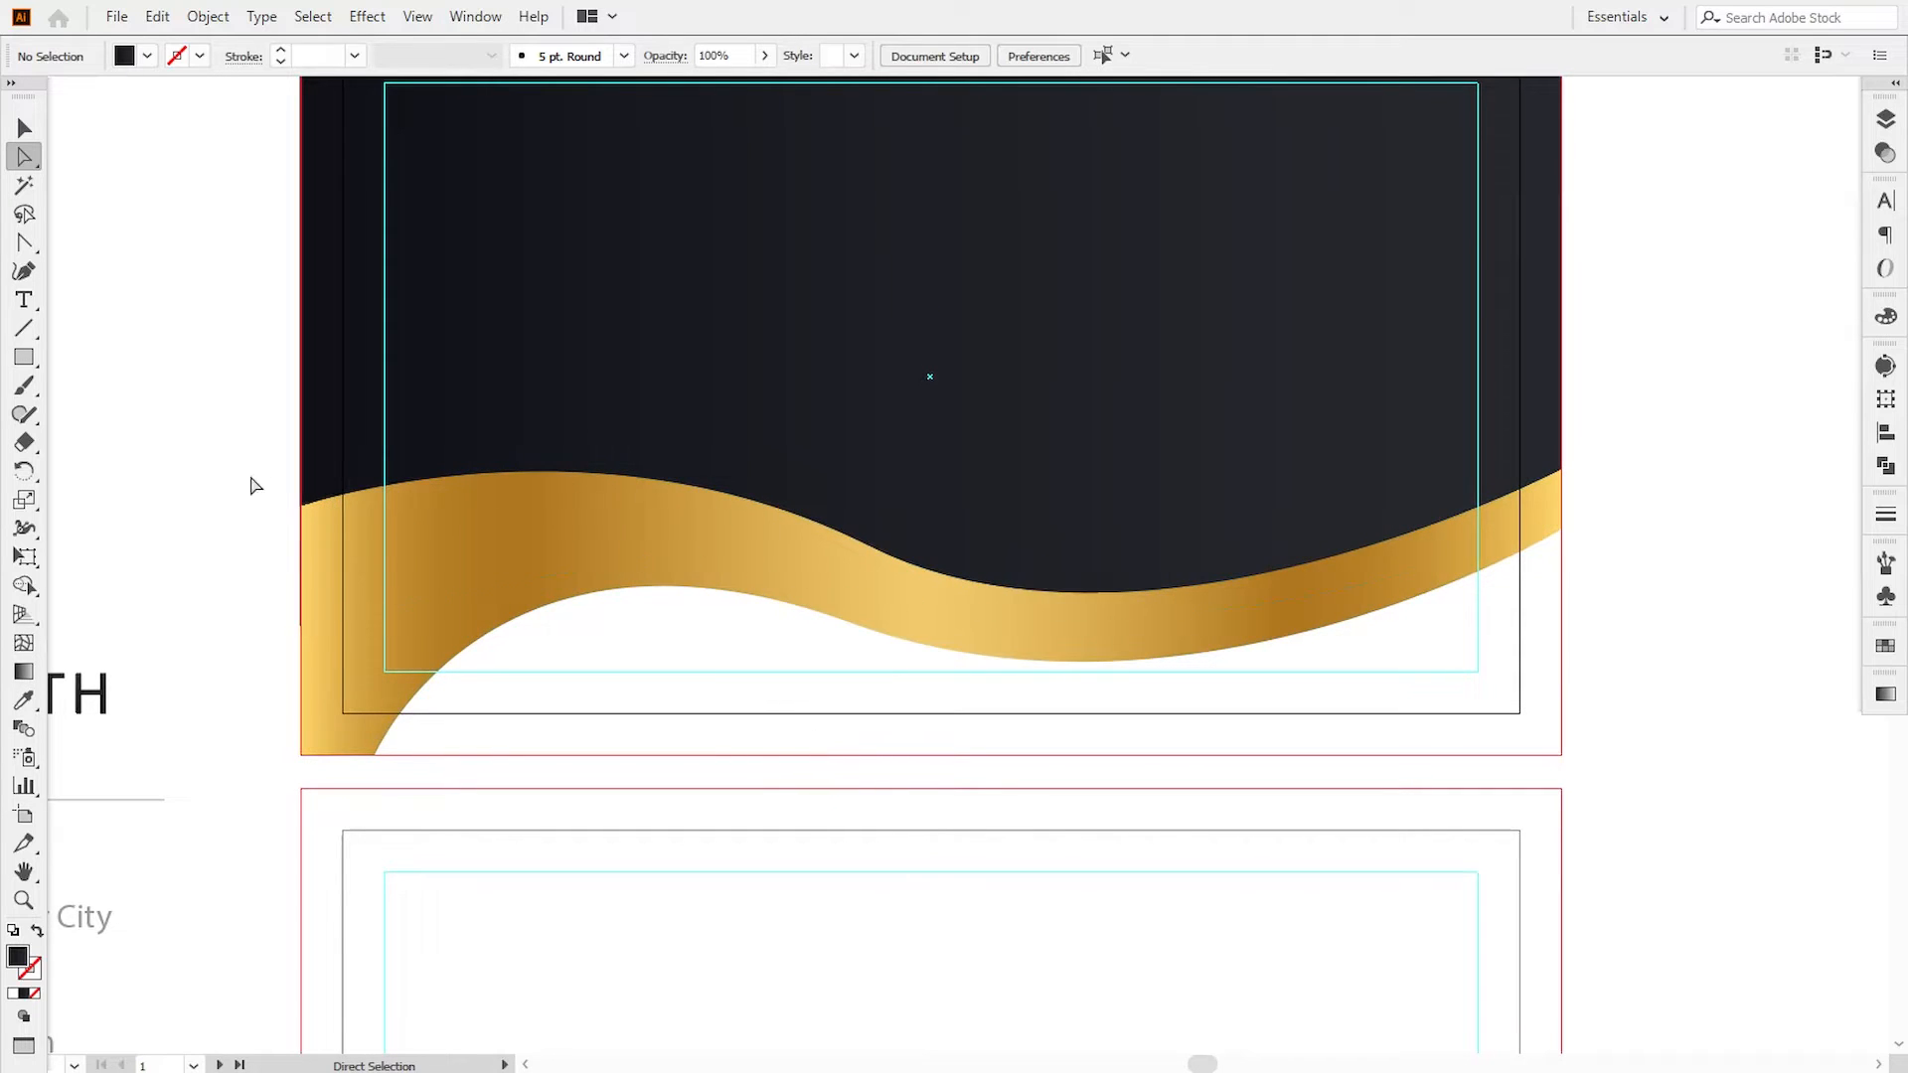
drag(24, 243, 95, 240)
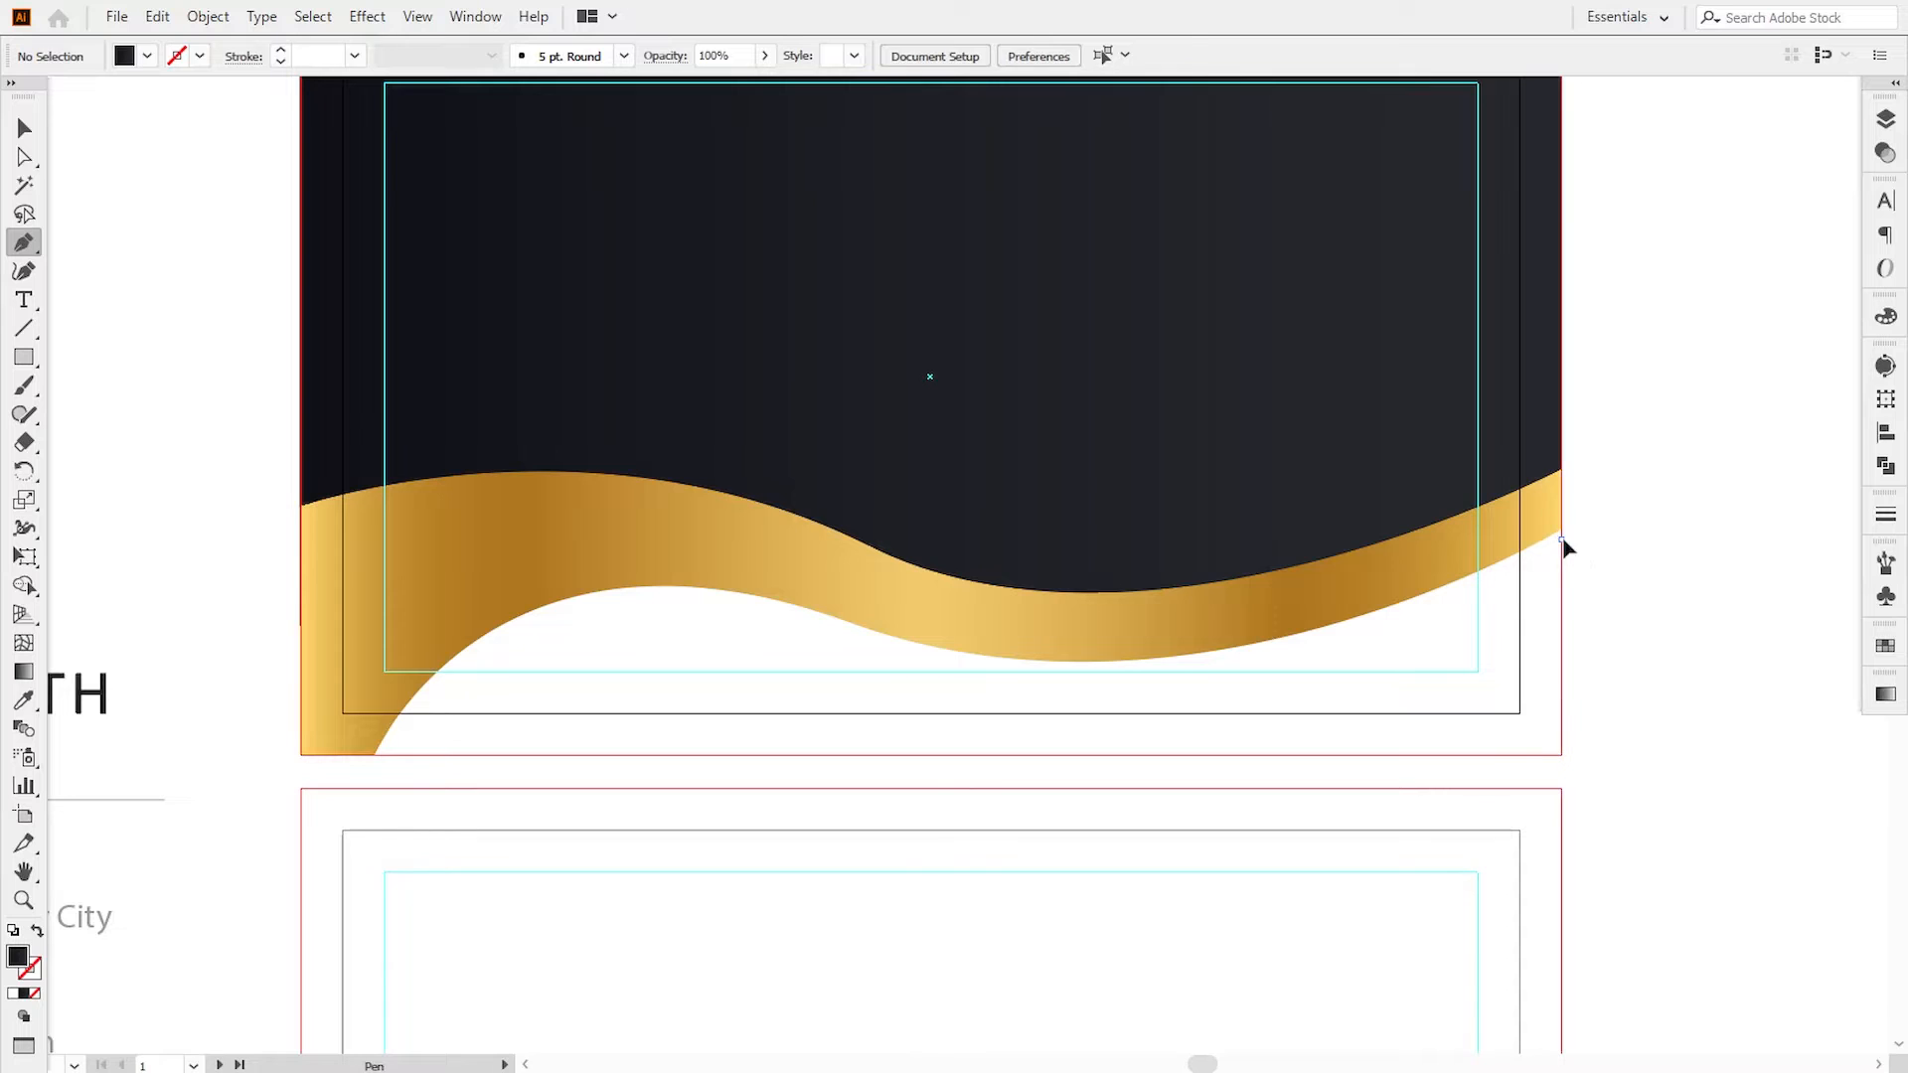
click(1560, 539)
click(1559, 754)
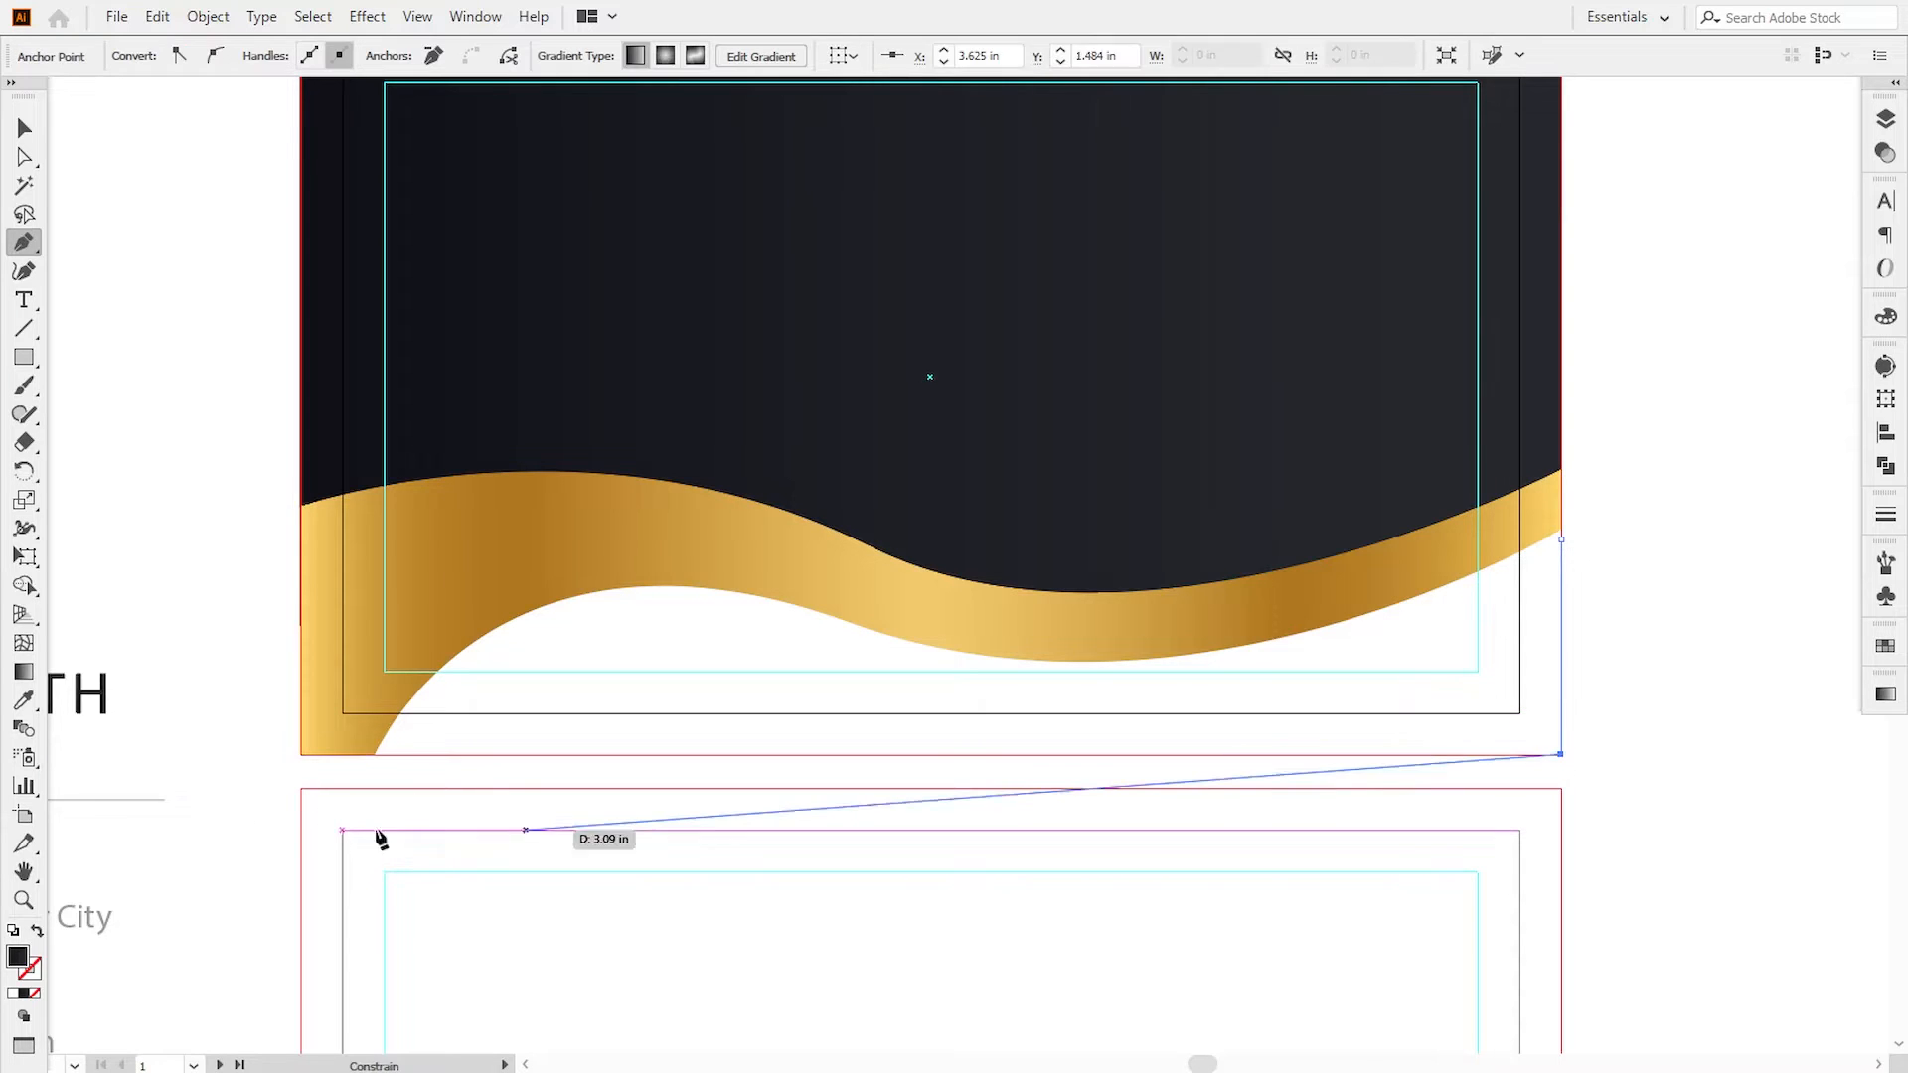
click(390, 755)
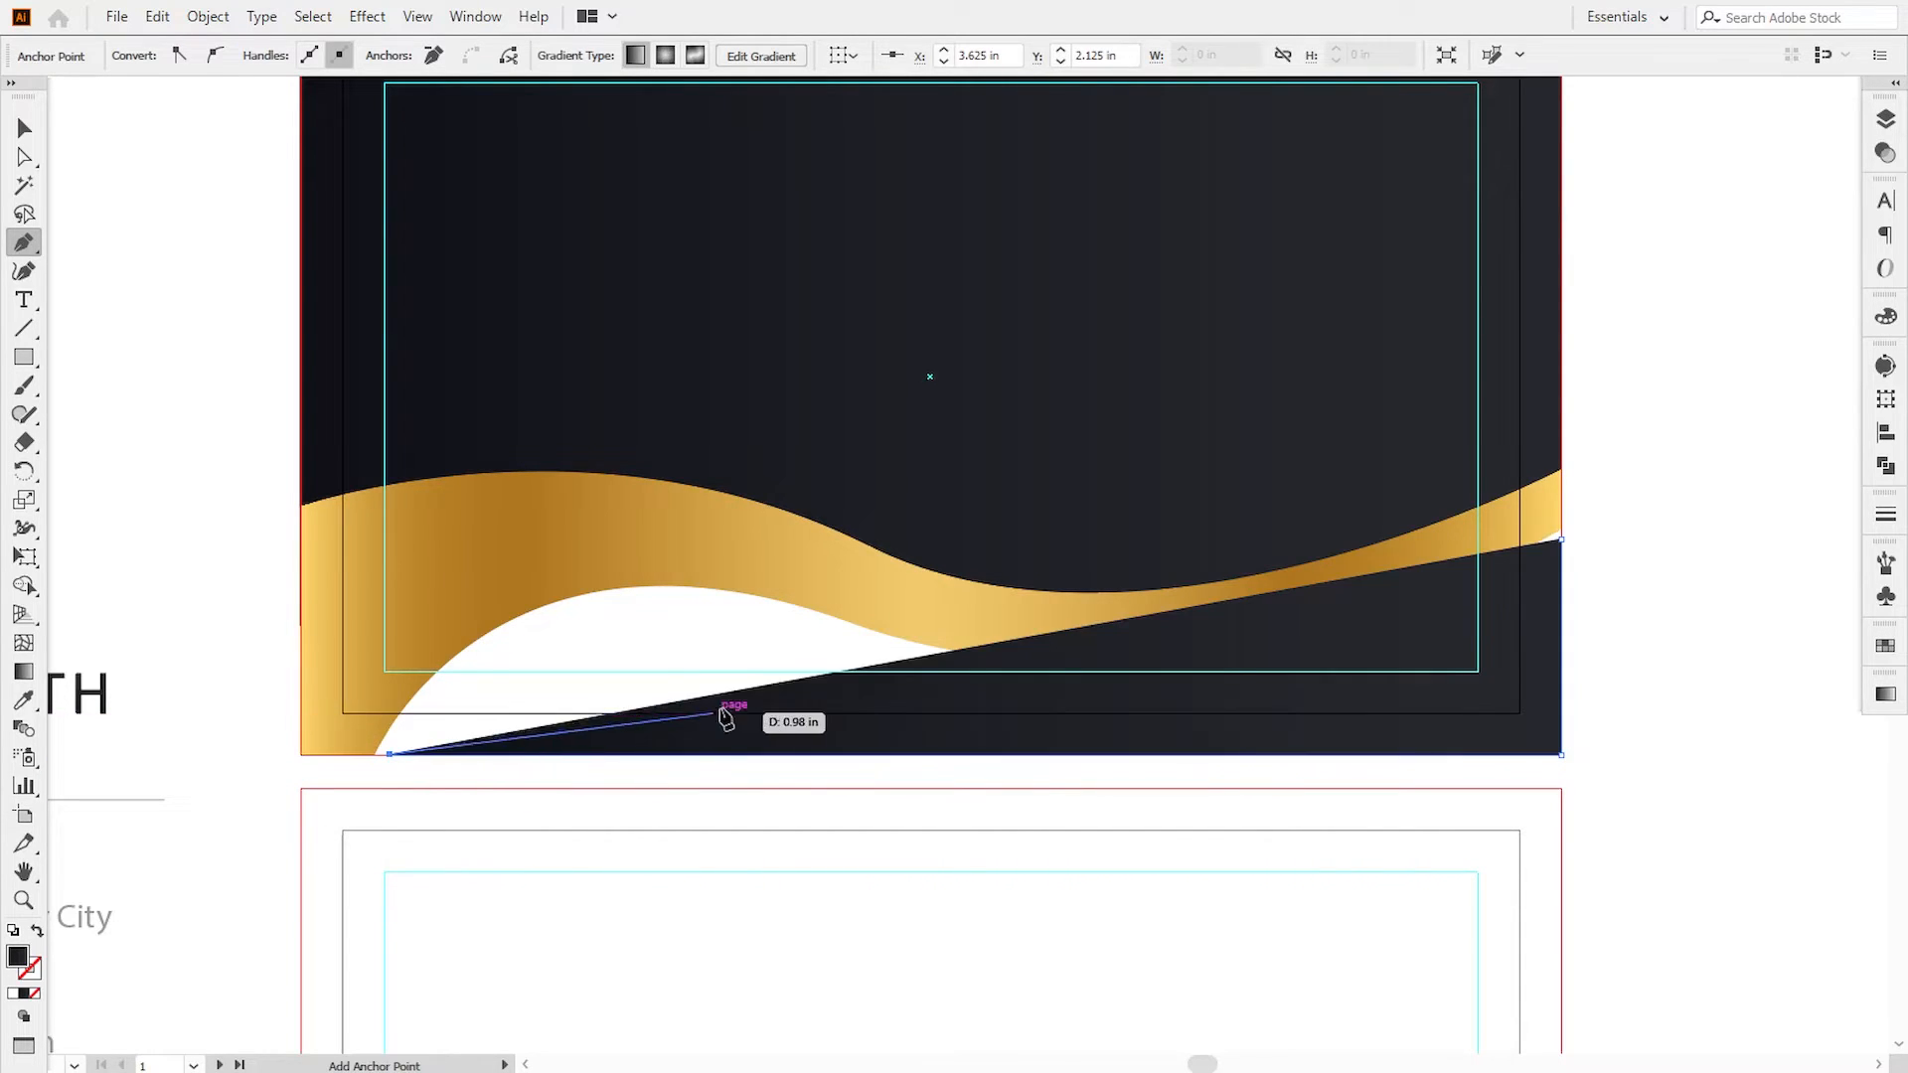
click(33, 993)
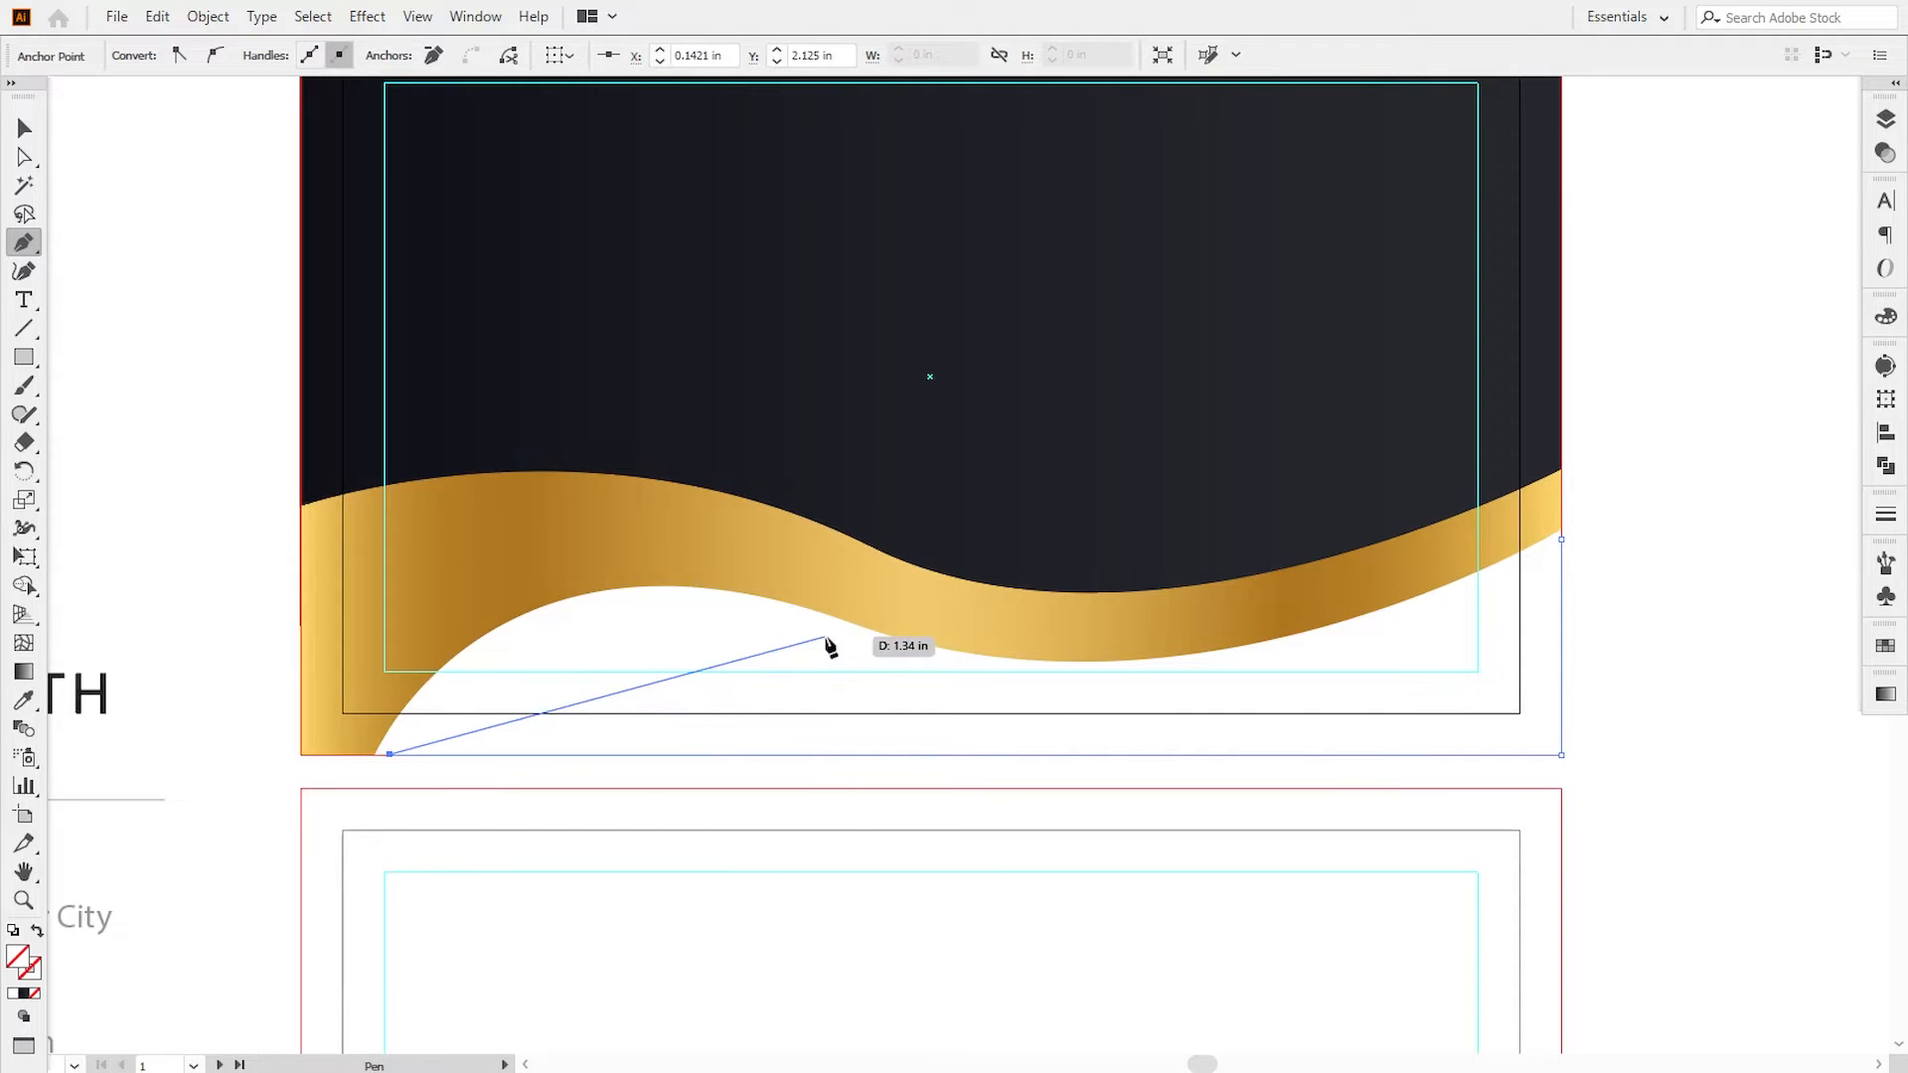
drag(825, 637, 1132, 755)
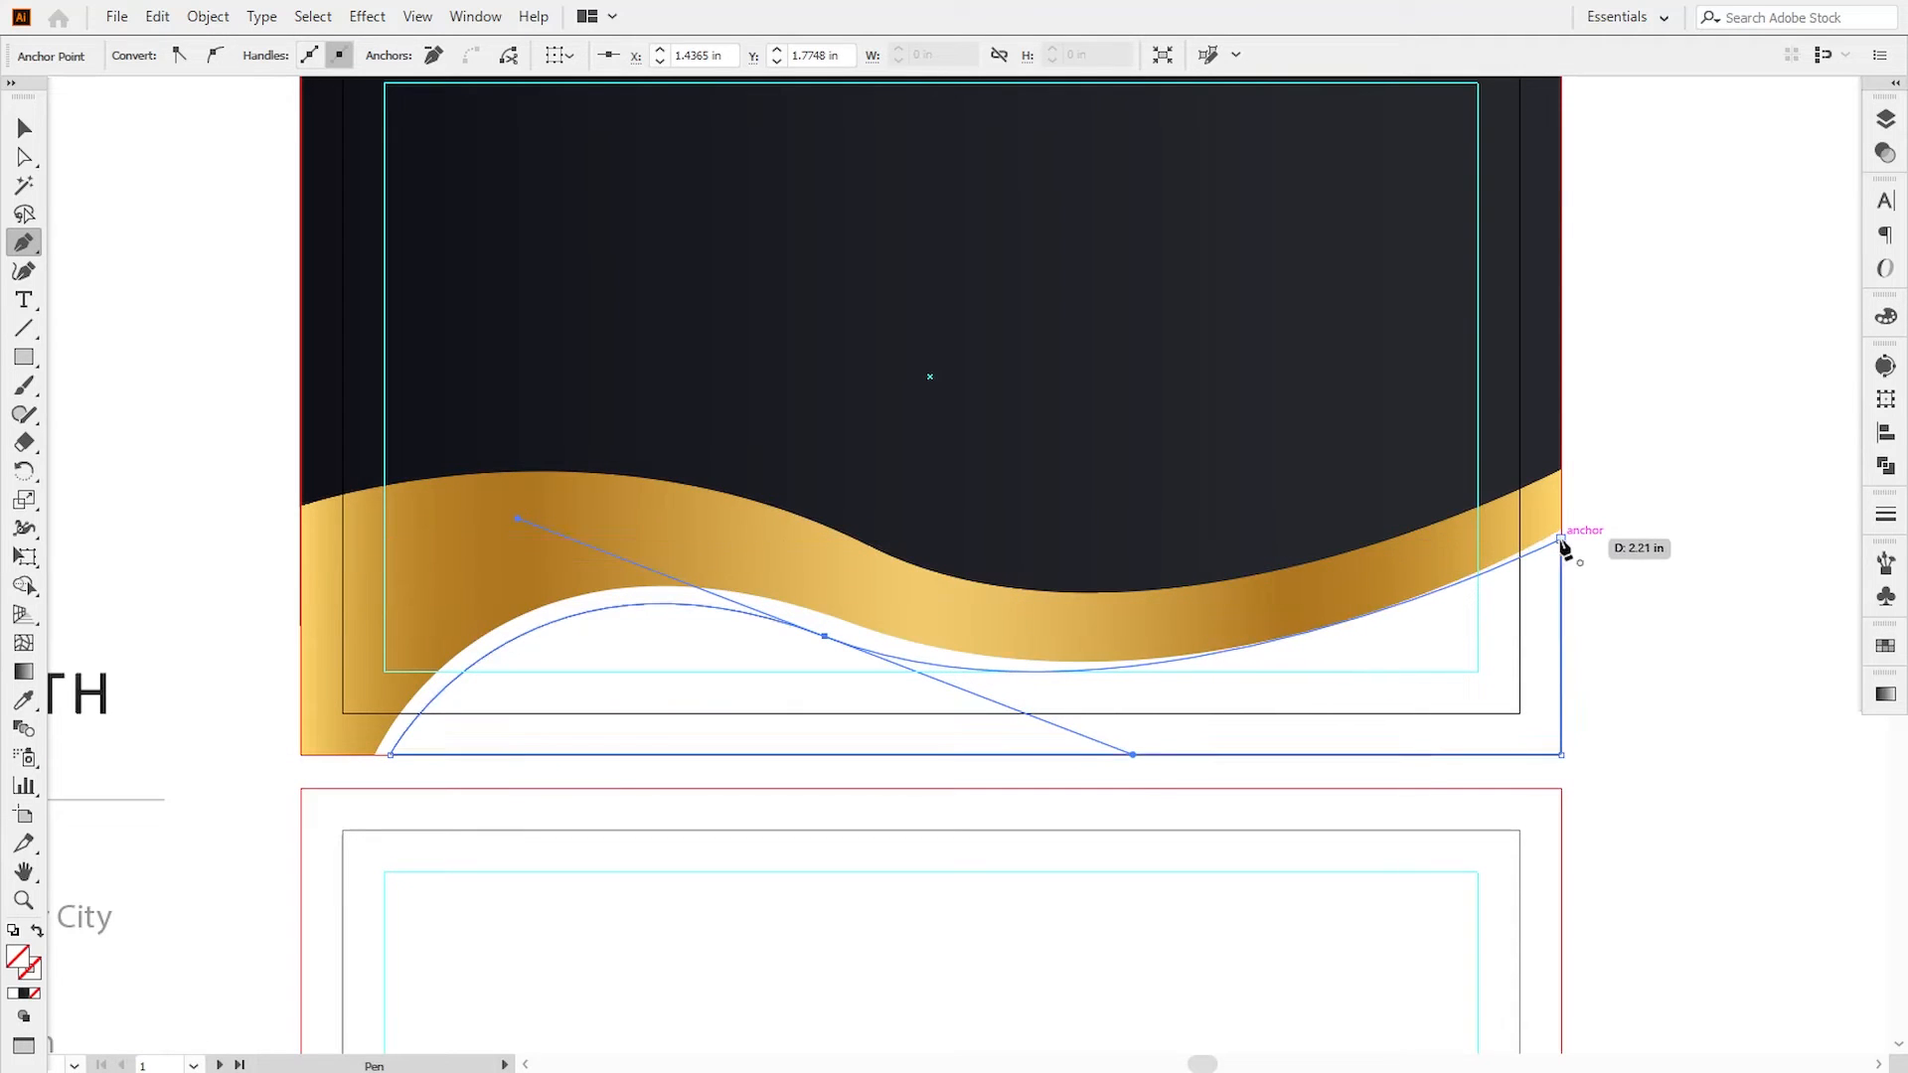
drag(1561, 542, 1645, 467)
- Apply a linear gradient fill to the new wave shape and set its left color stop to white
scroll(115, 733, down, 2)
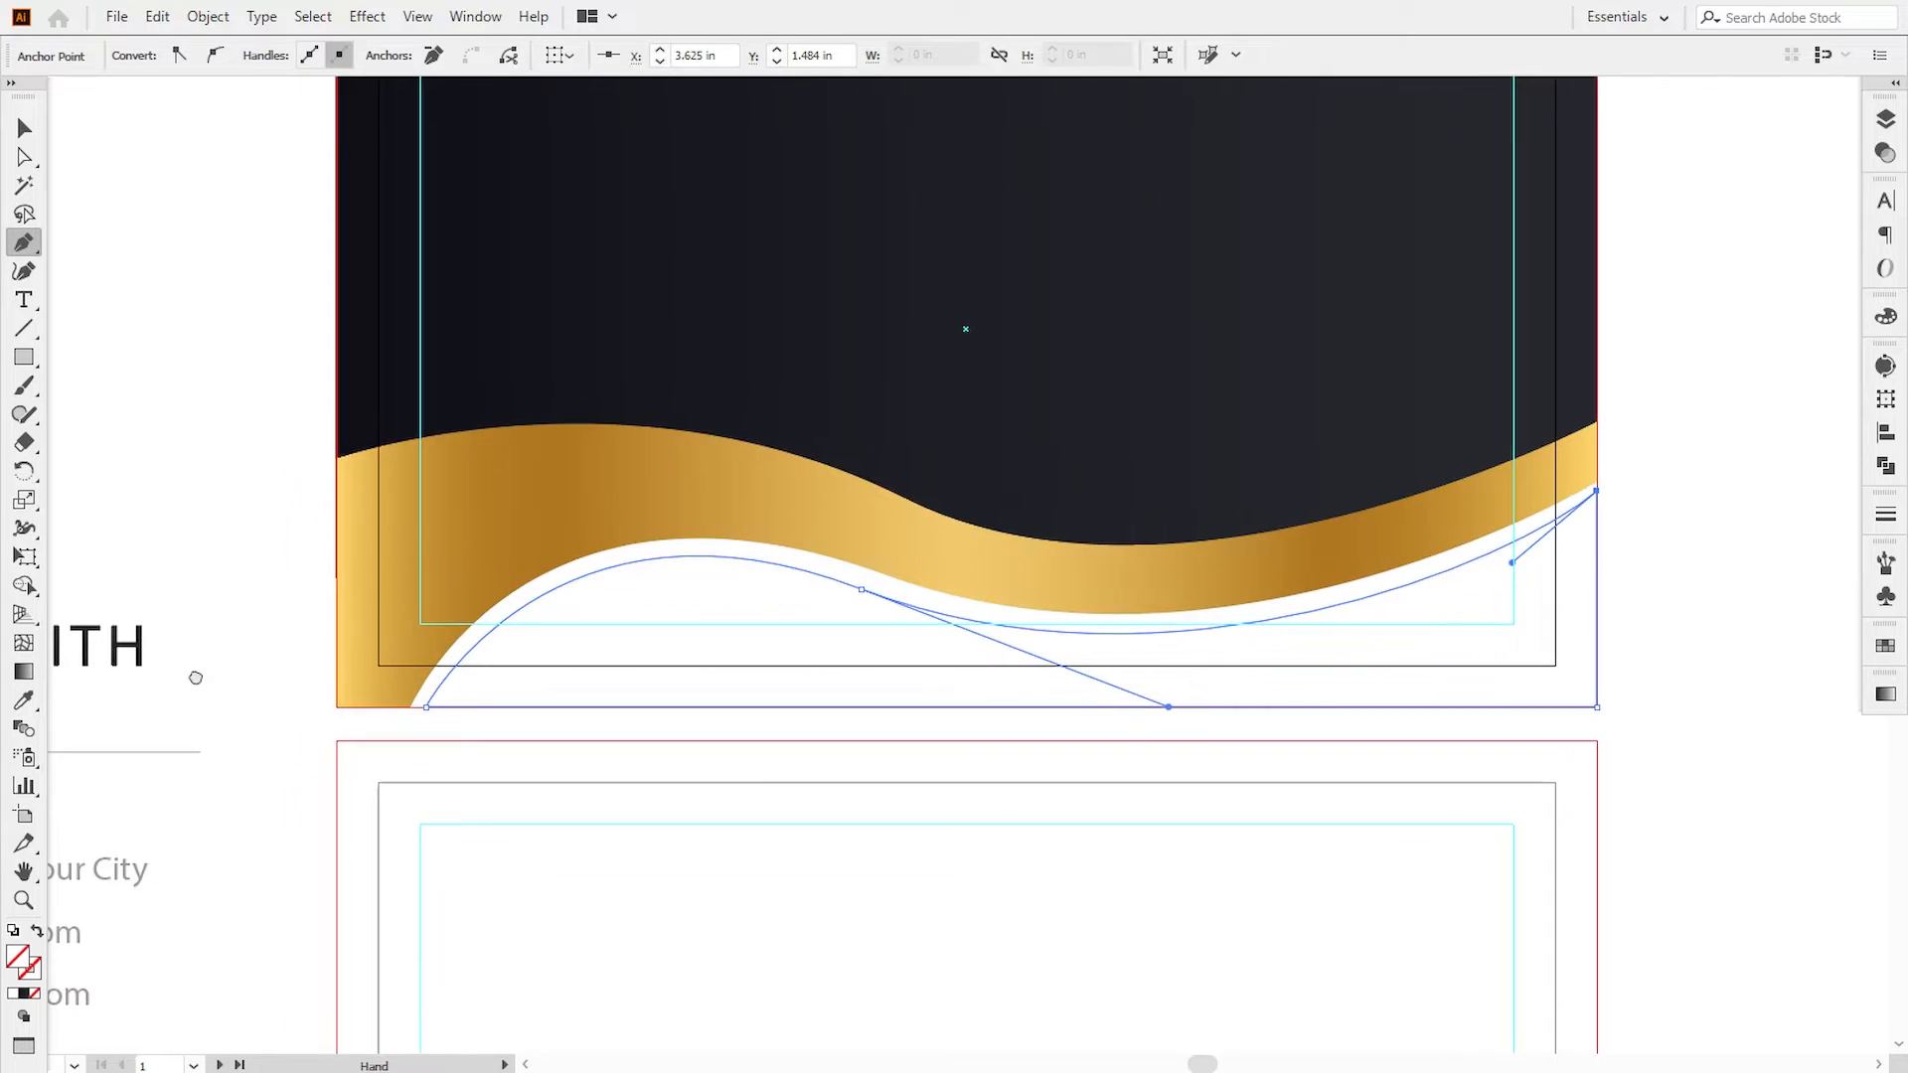
click(24, 672)
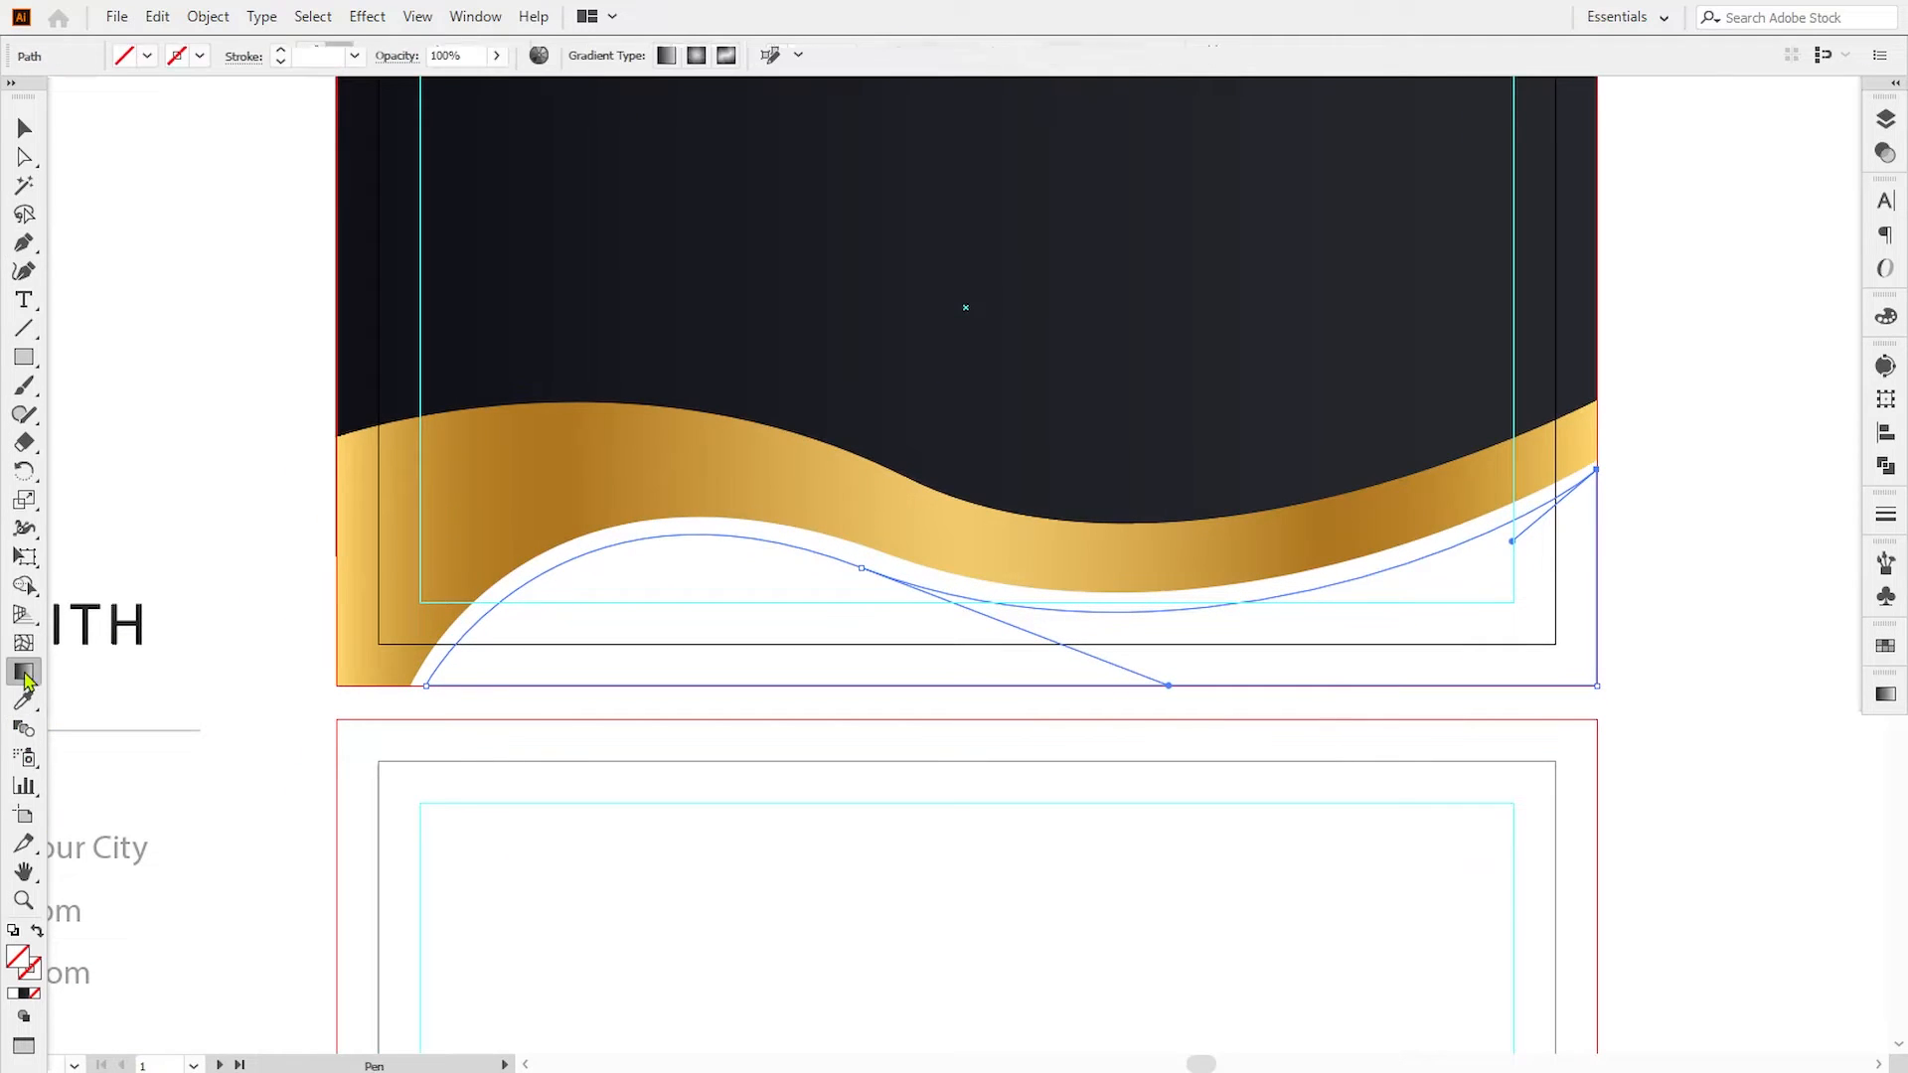
click(1884, 696)
click(1751, 872)
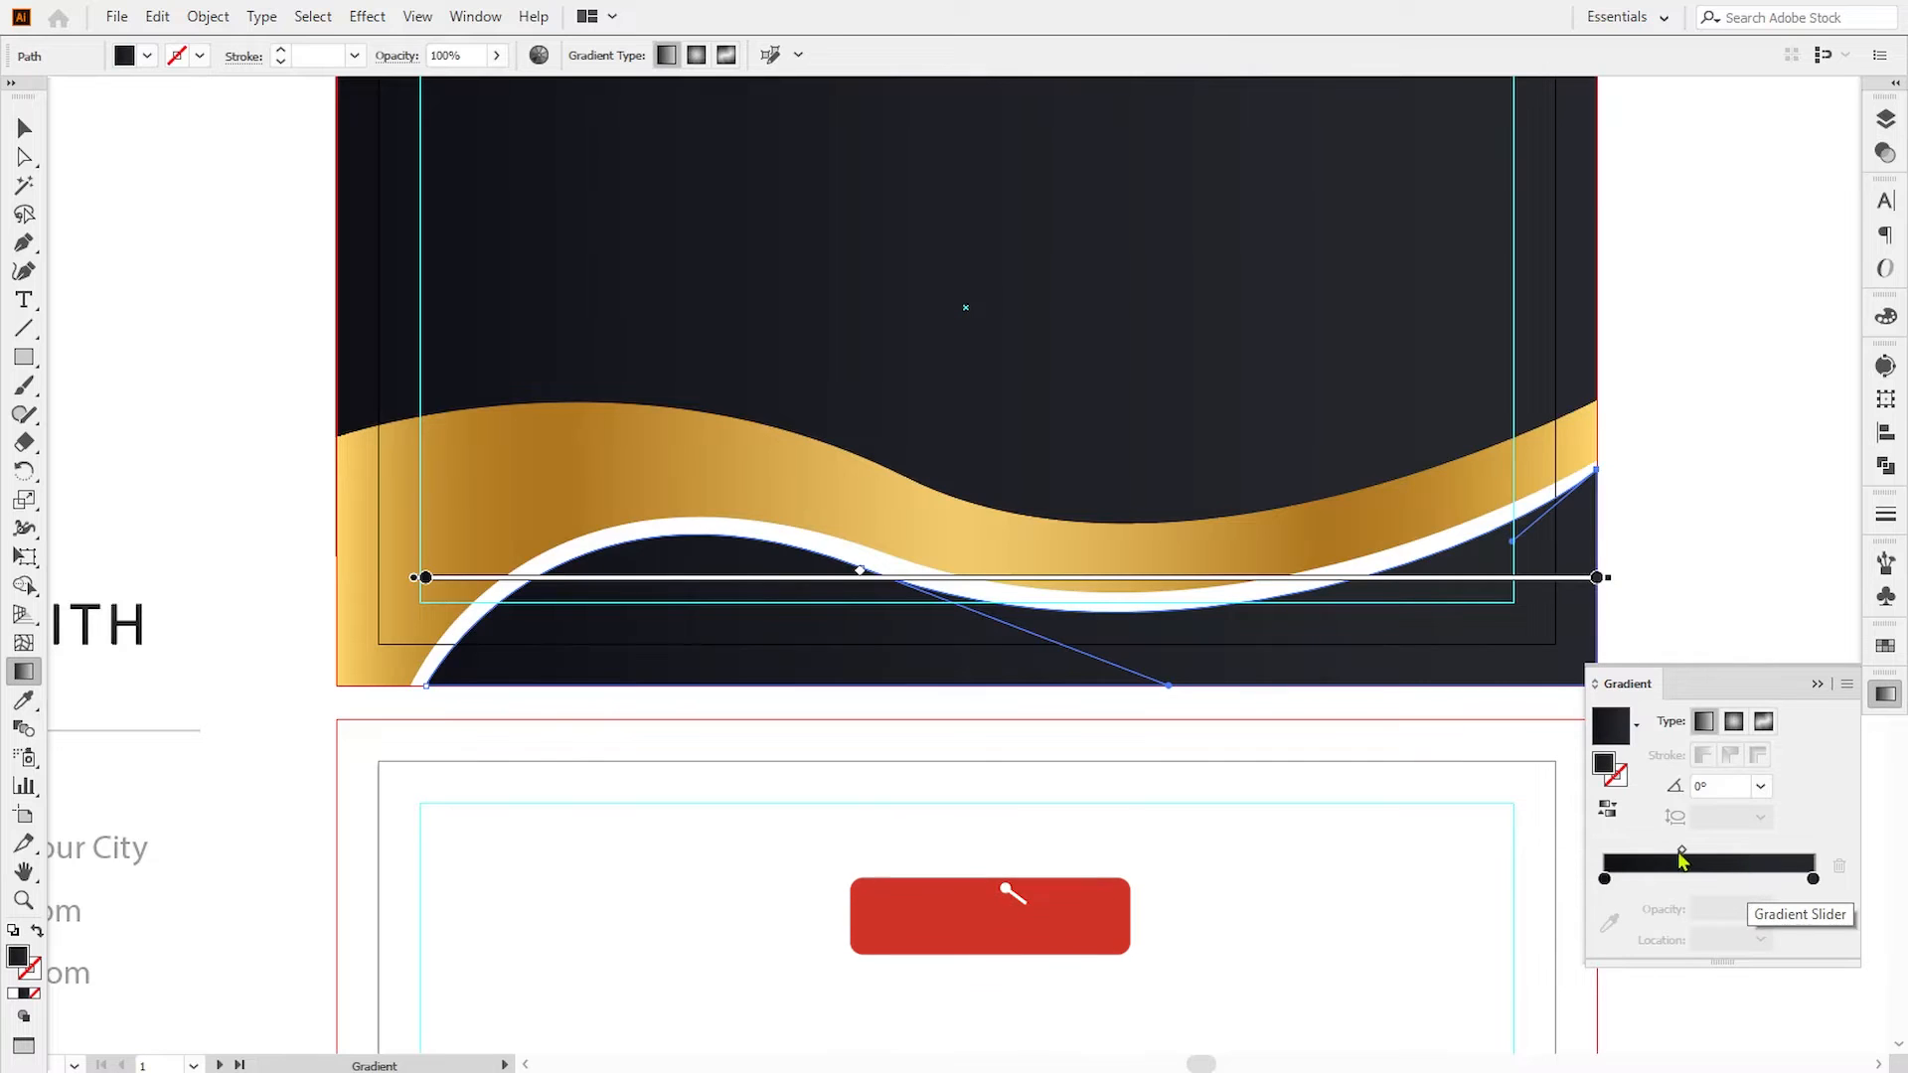
double_click(1603, 878)
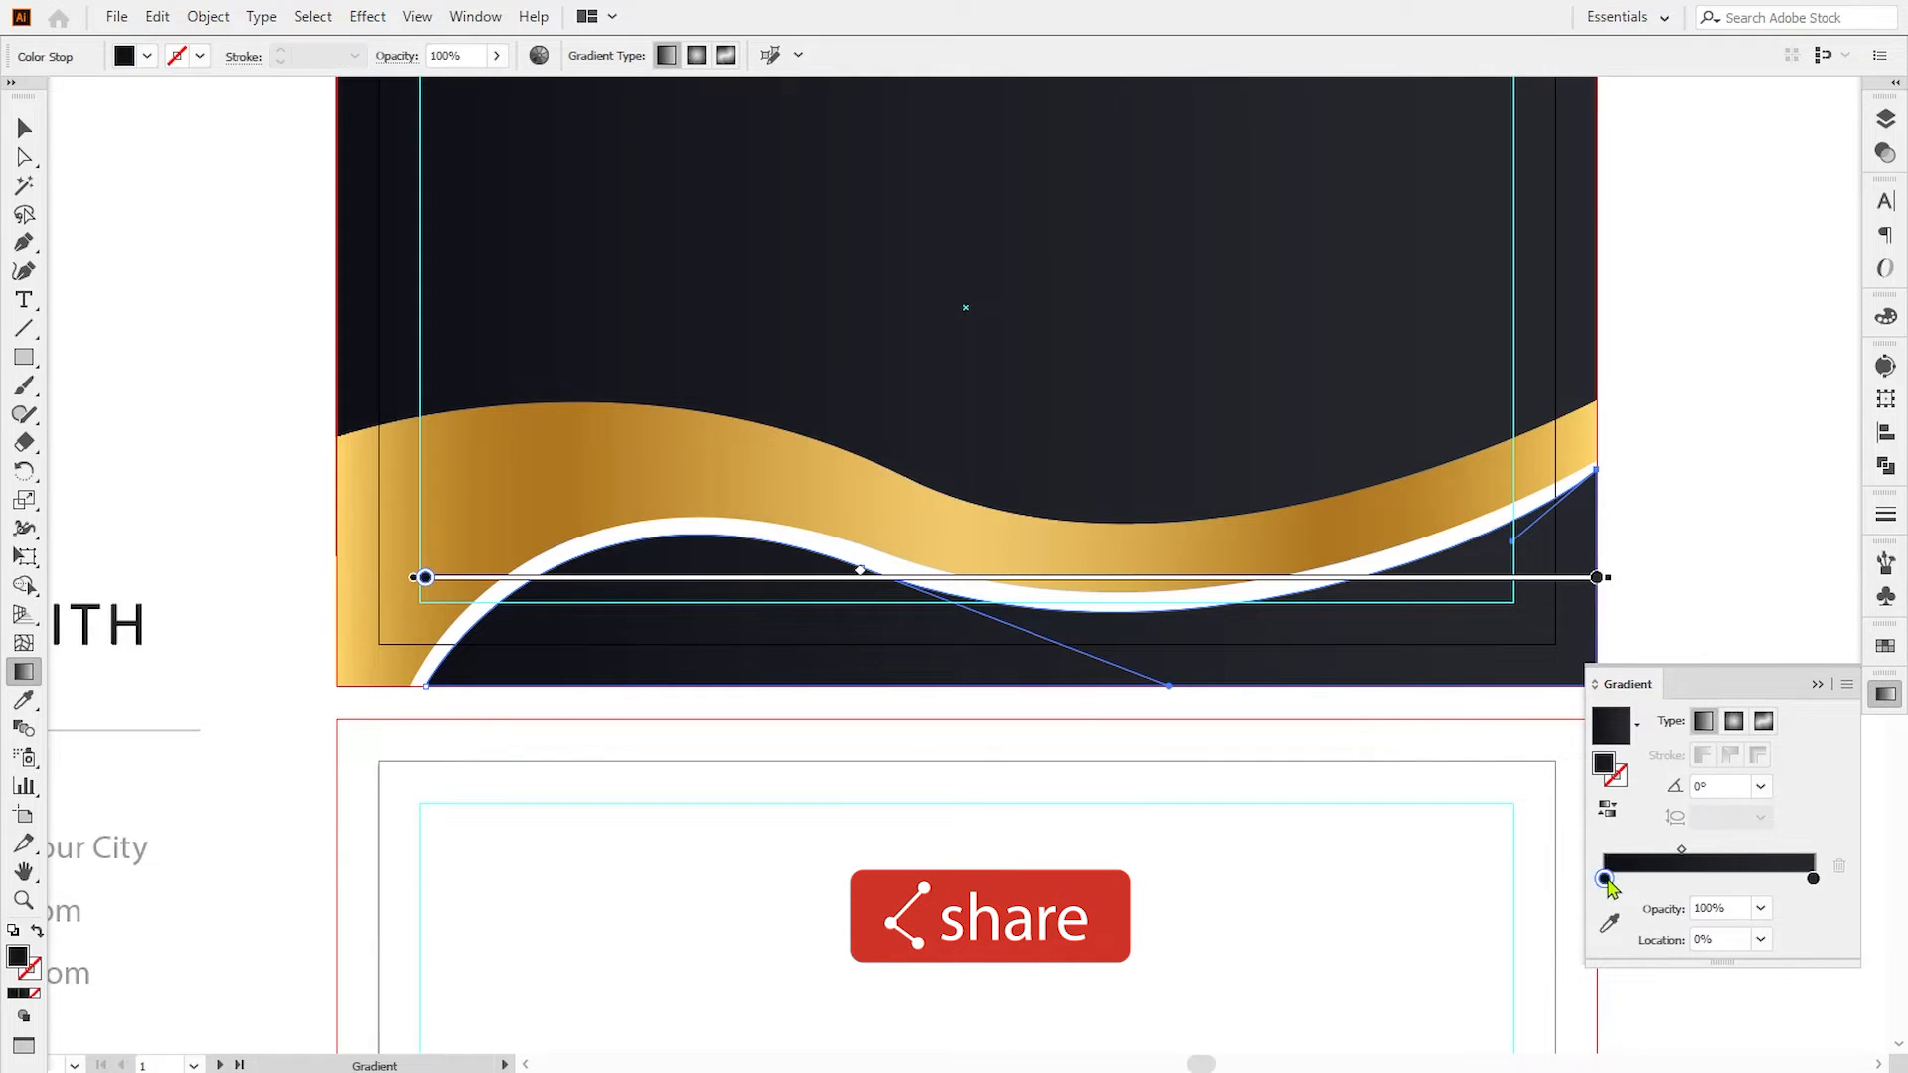
click(1558, 779)
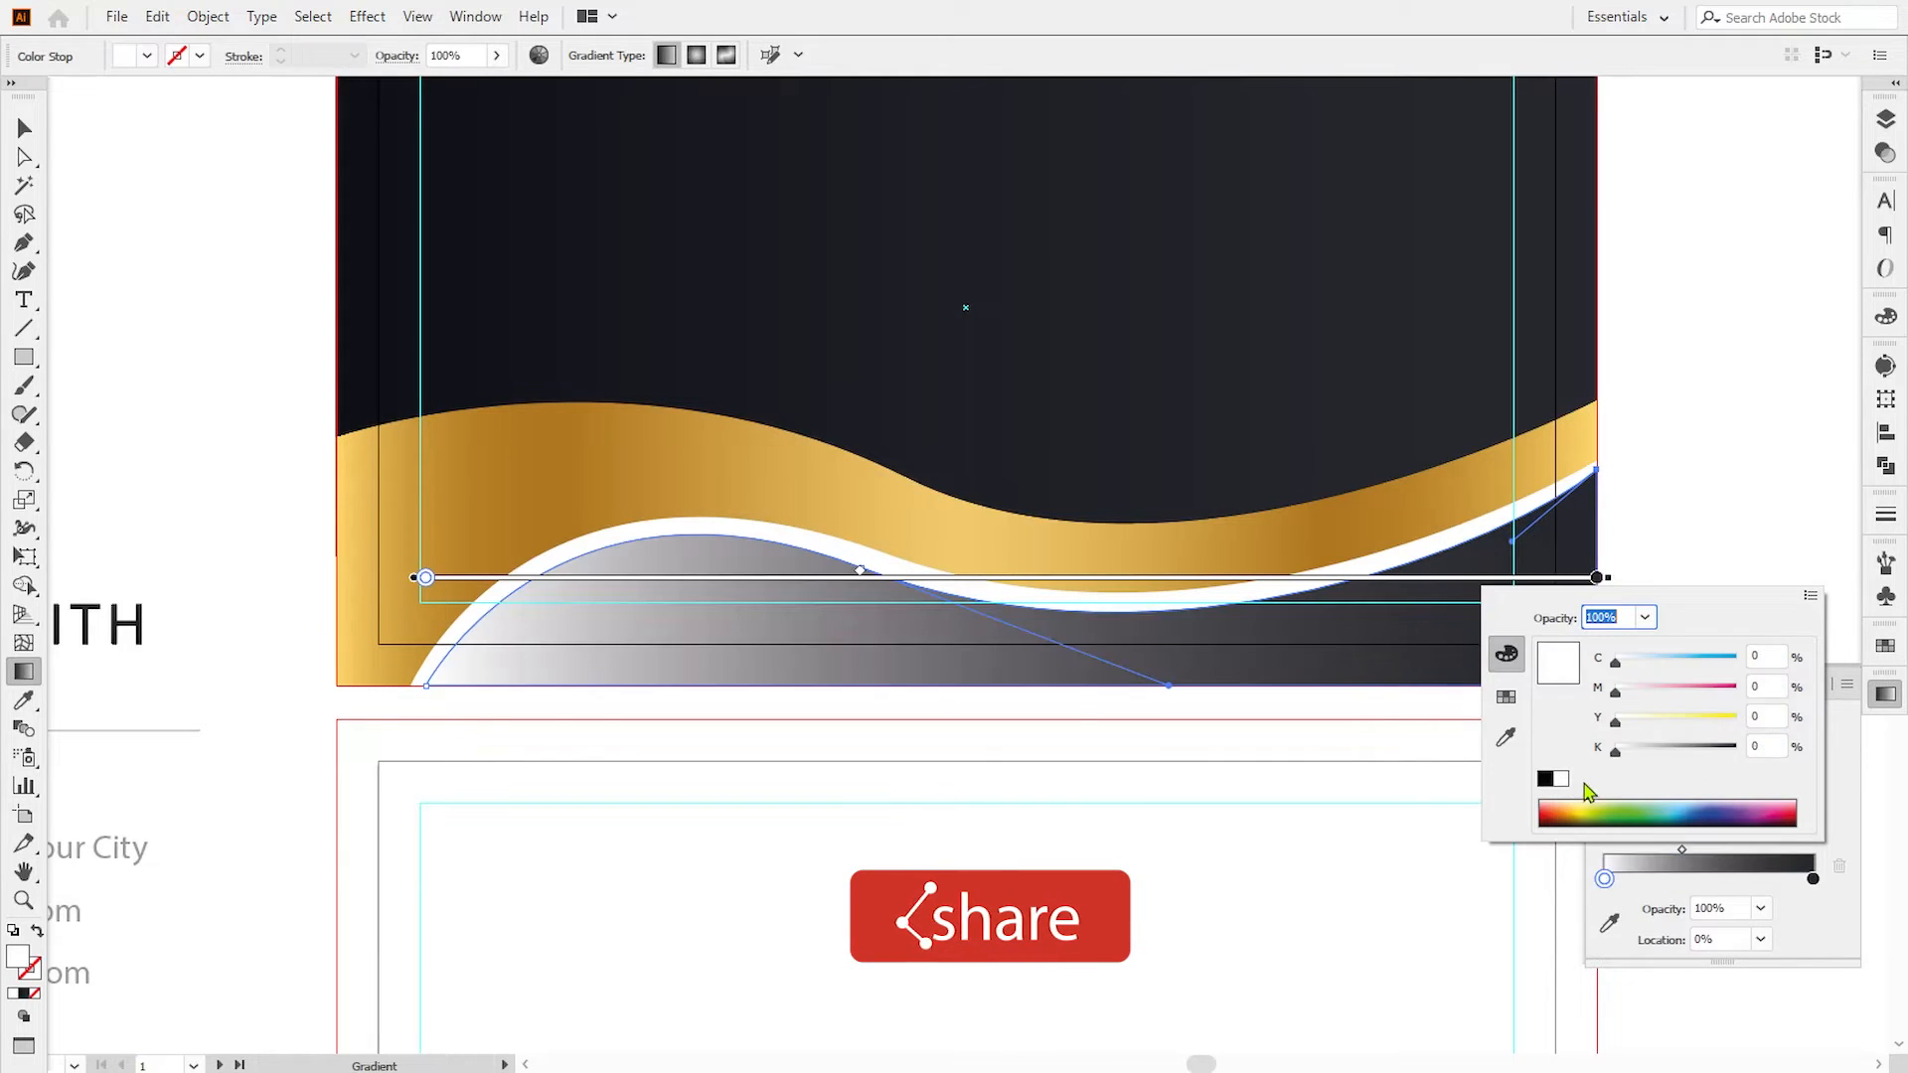
- Set the wave gradient's right color stop to light grey at K 21% and its left stop to K 1%
double_click(1812, 878)
click(1560, 779)
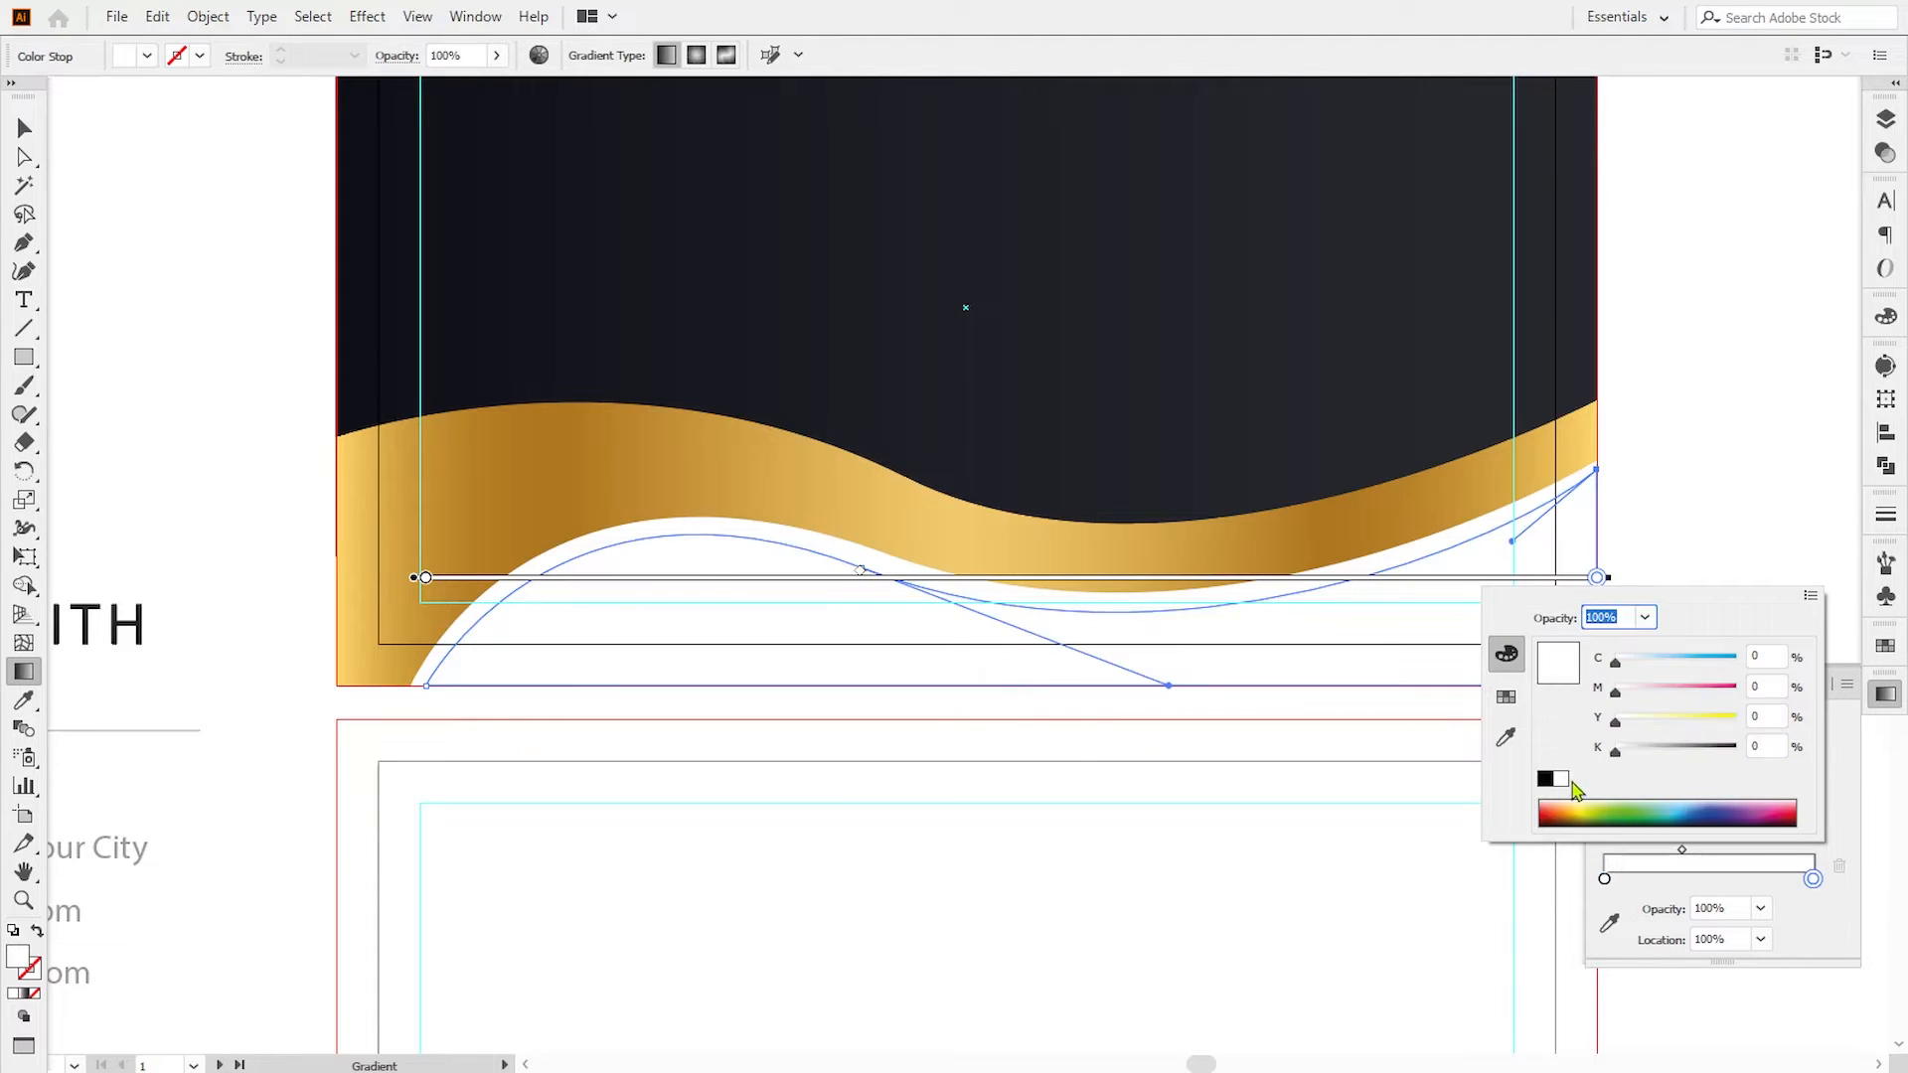
mouse_move(1625, 753)
mouse_down()
mouse_move(1665, 754)
mouse_move(1647, 753)
mouse_up()
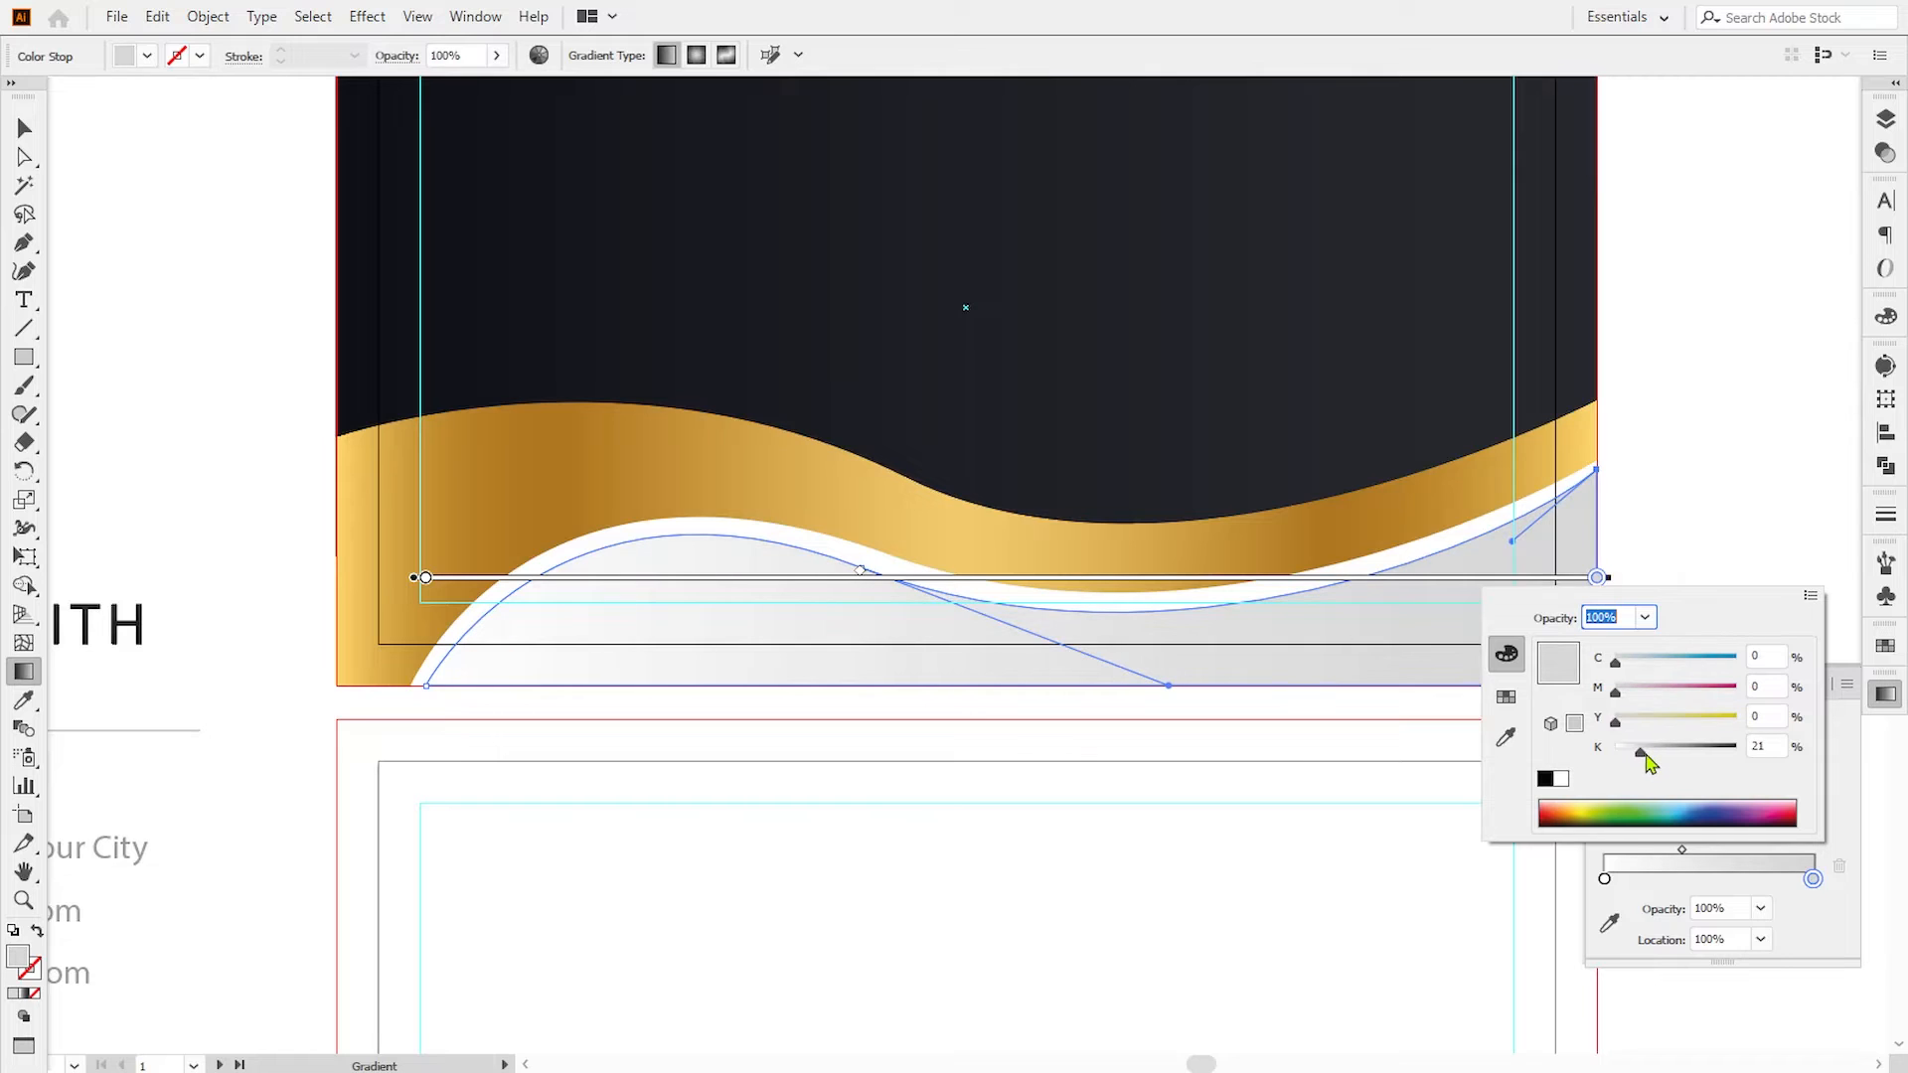
double_click(1605, 879)
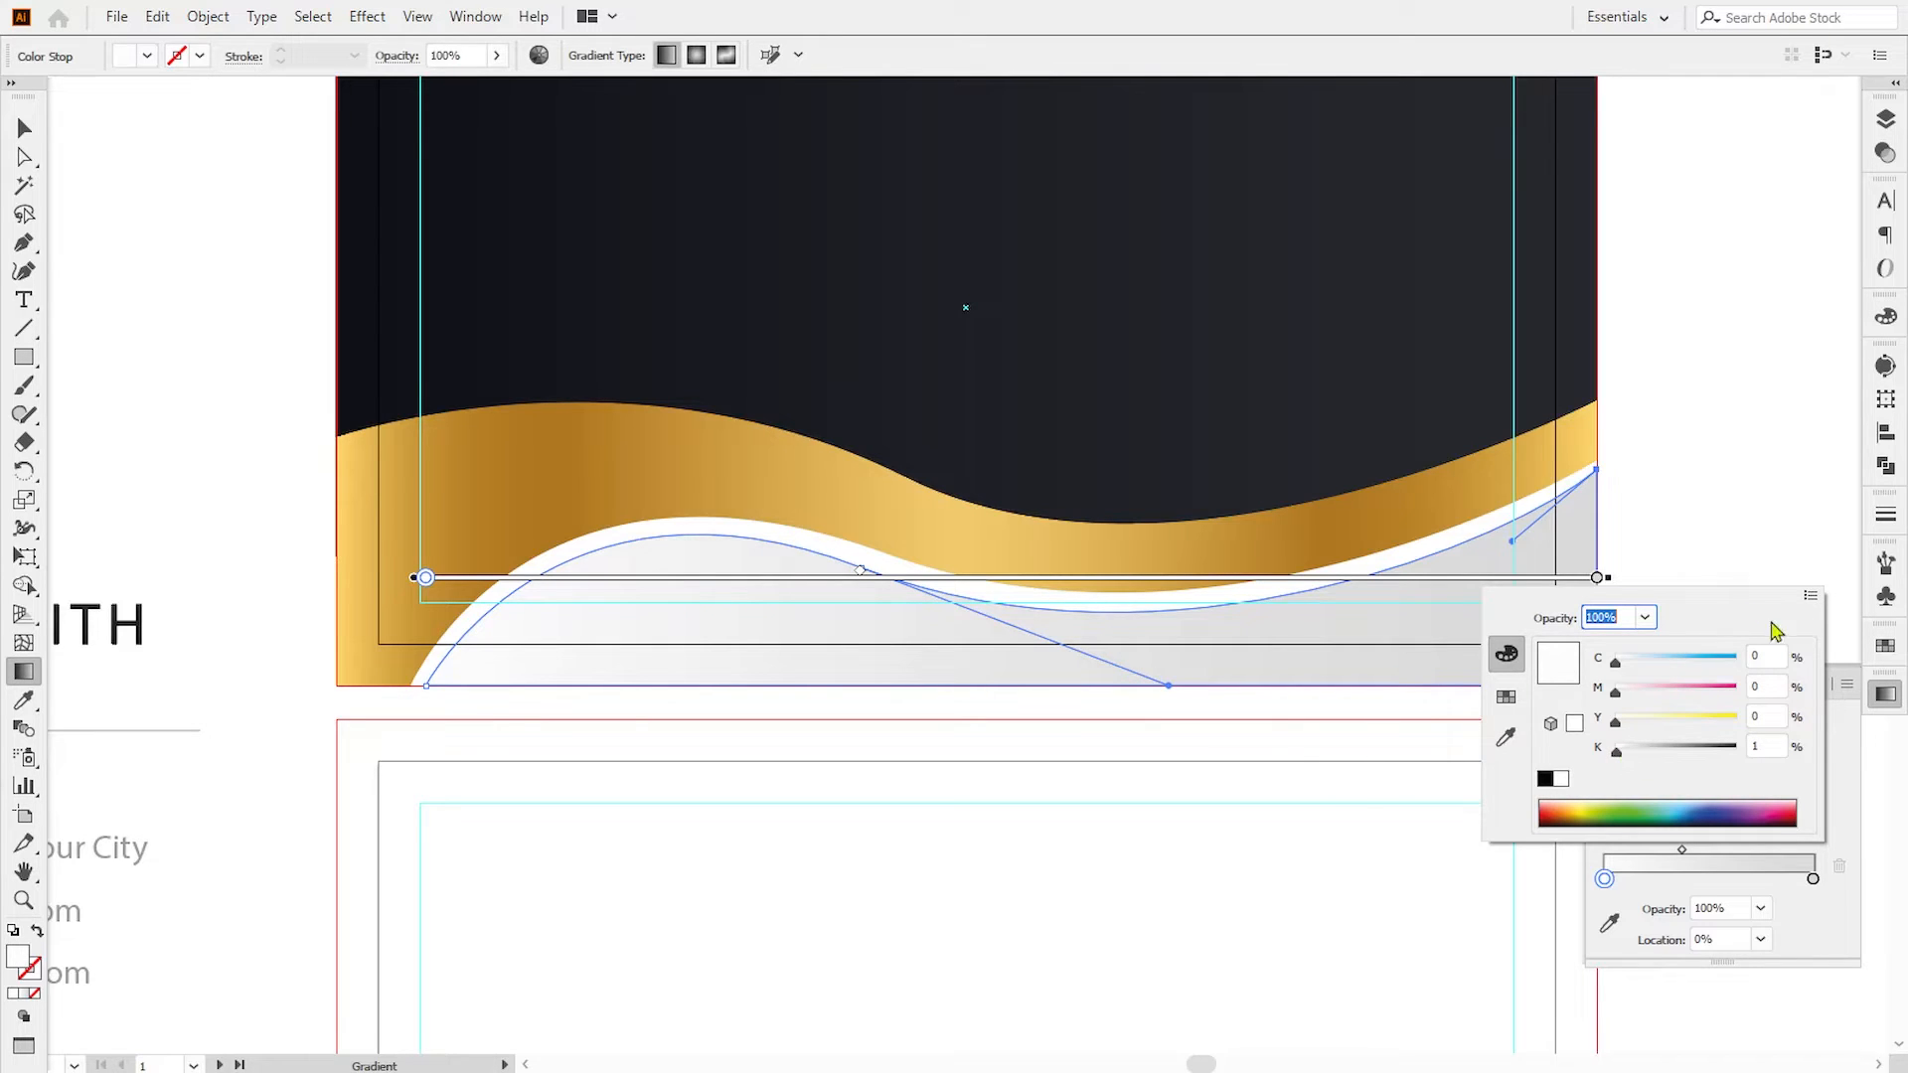
click(1830, 713)
click(1819, 688)
- Lower the light wave's upper-right anchor to about Y 1.51 in and raise its handle slightly
key(a)
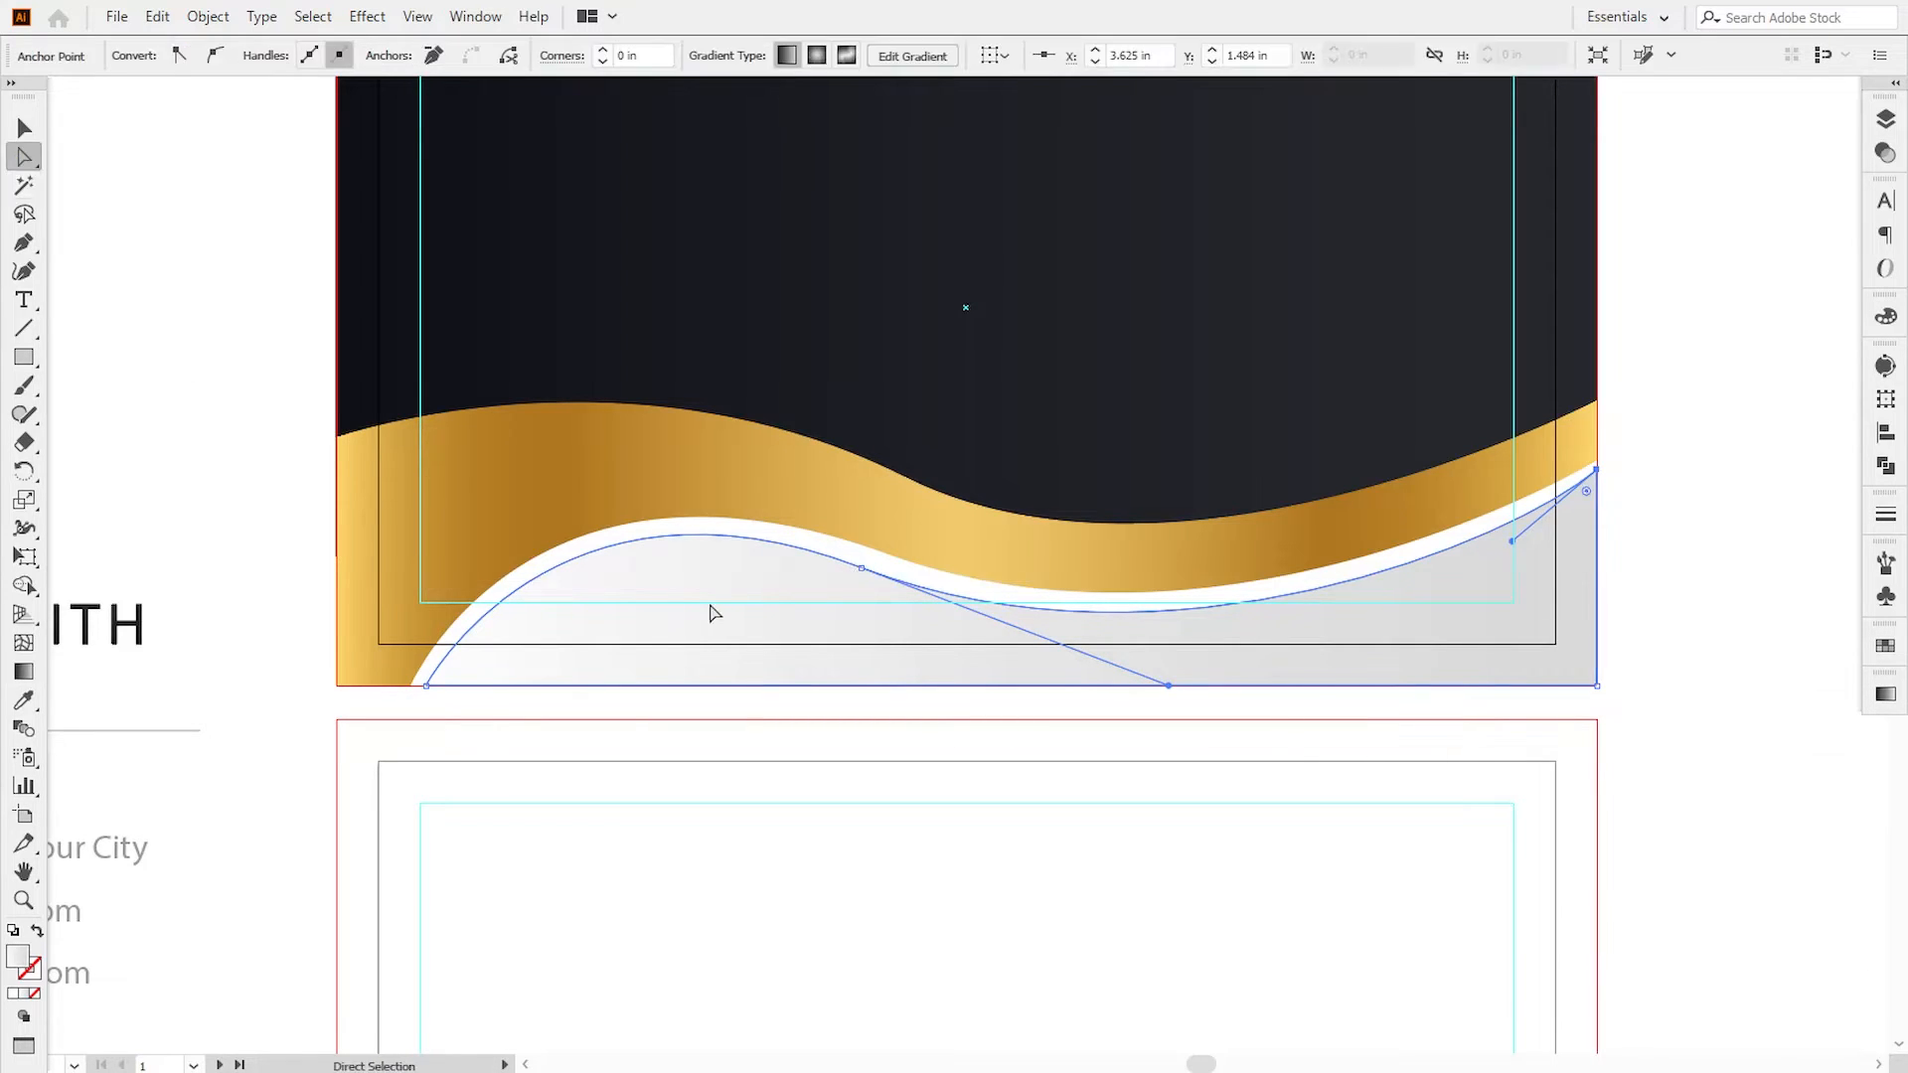
drag(1595, 468, 1595, 478)
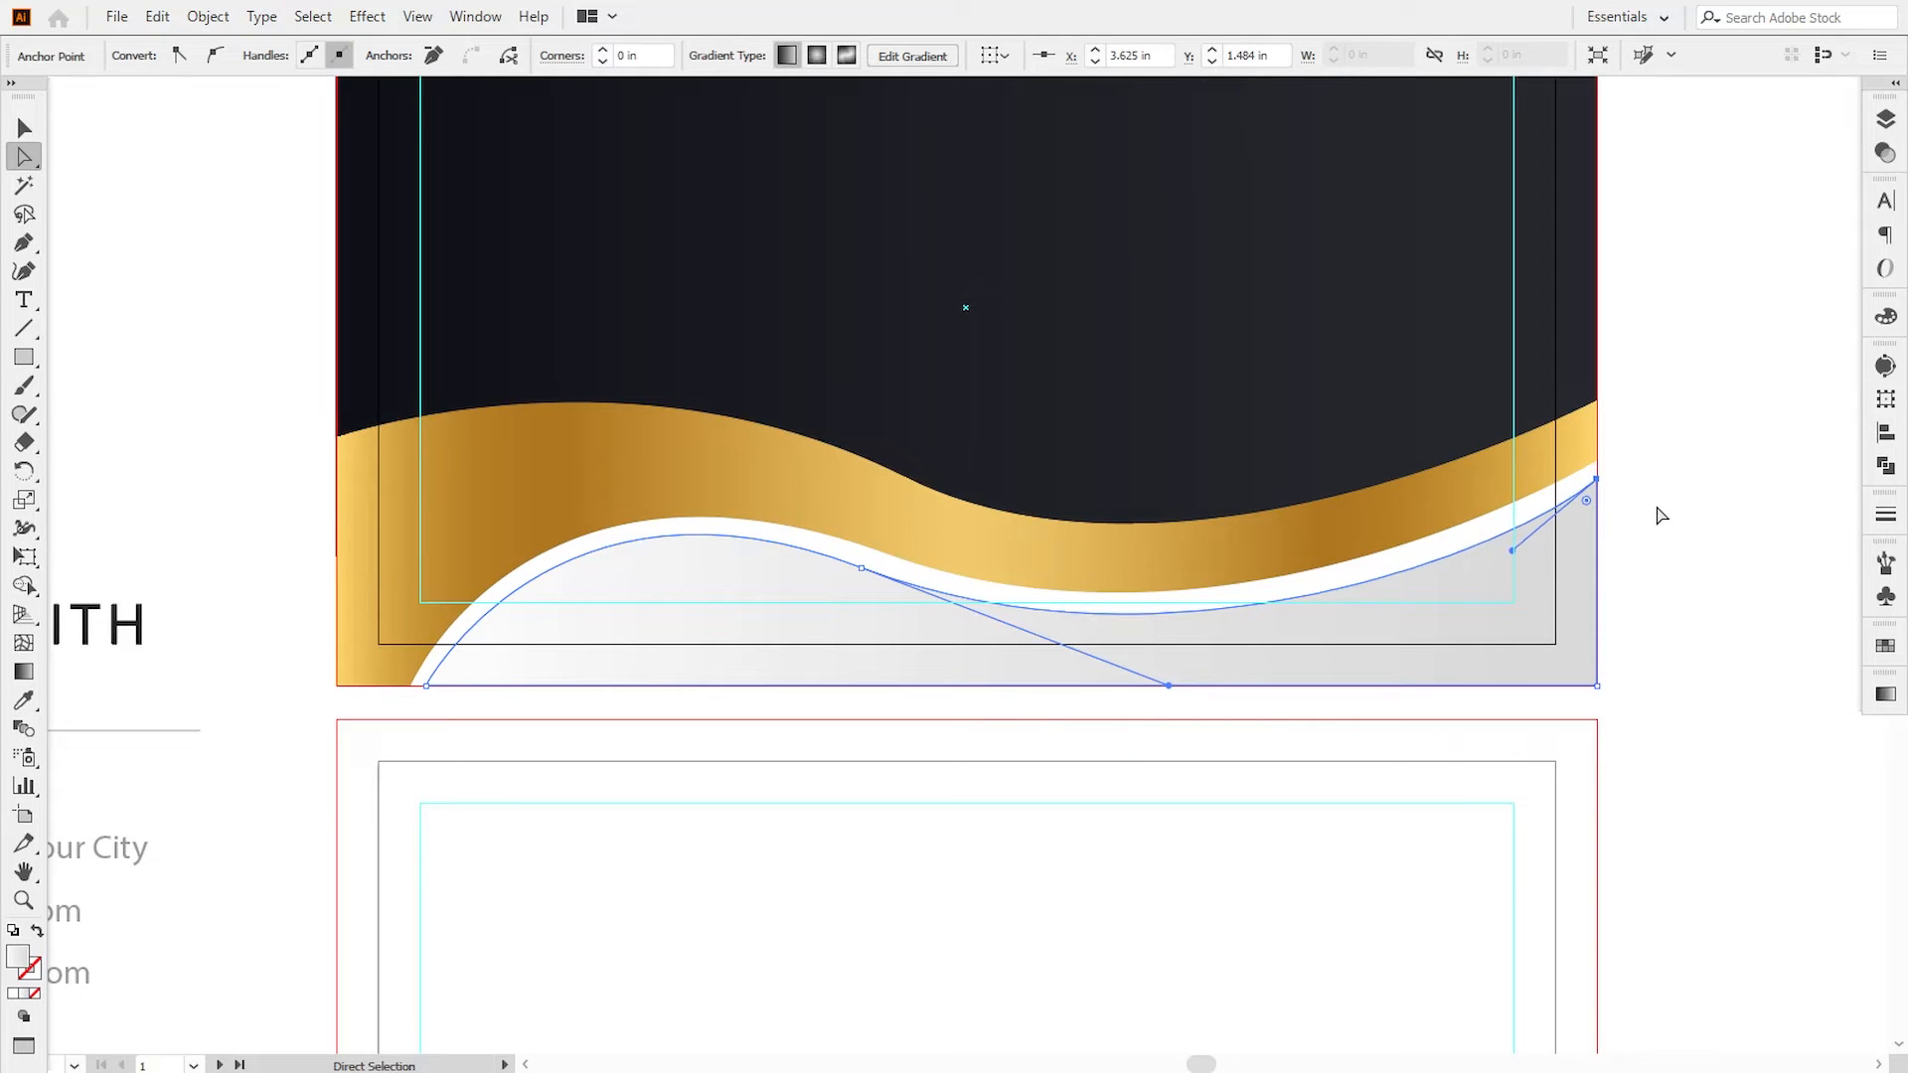
drag(1512, 551, 1512, 543)
- Shift the light wave's bottom-left anchor right to about X 0.17 in and slightly lengthen the middle anchor's right handle
click(426, 685)
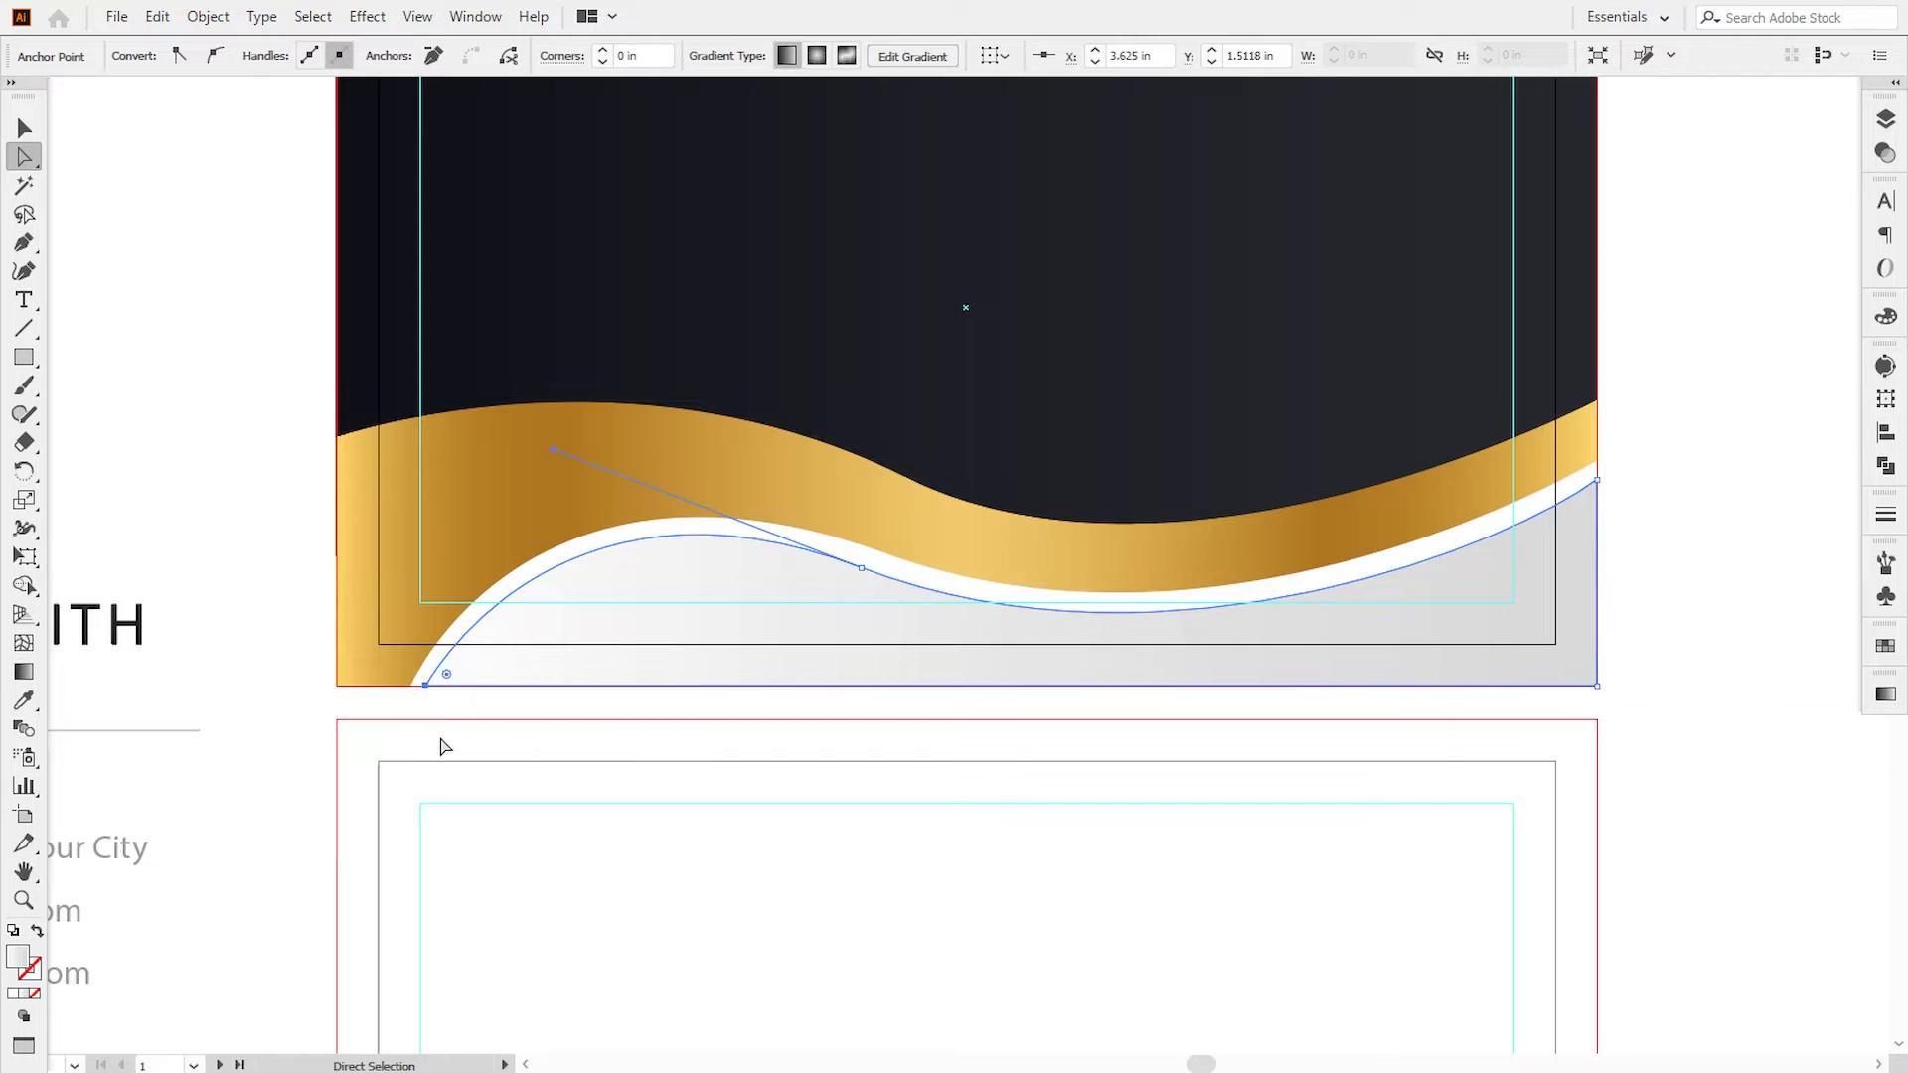
key(Left)
click(862, 568)
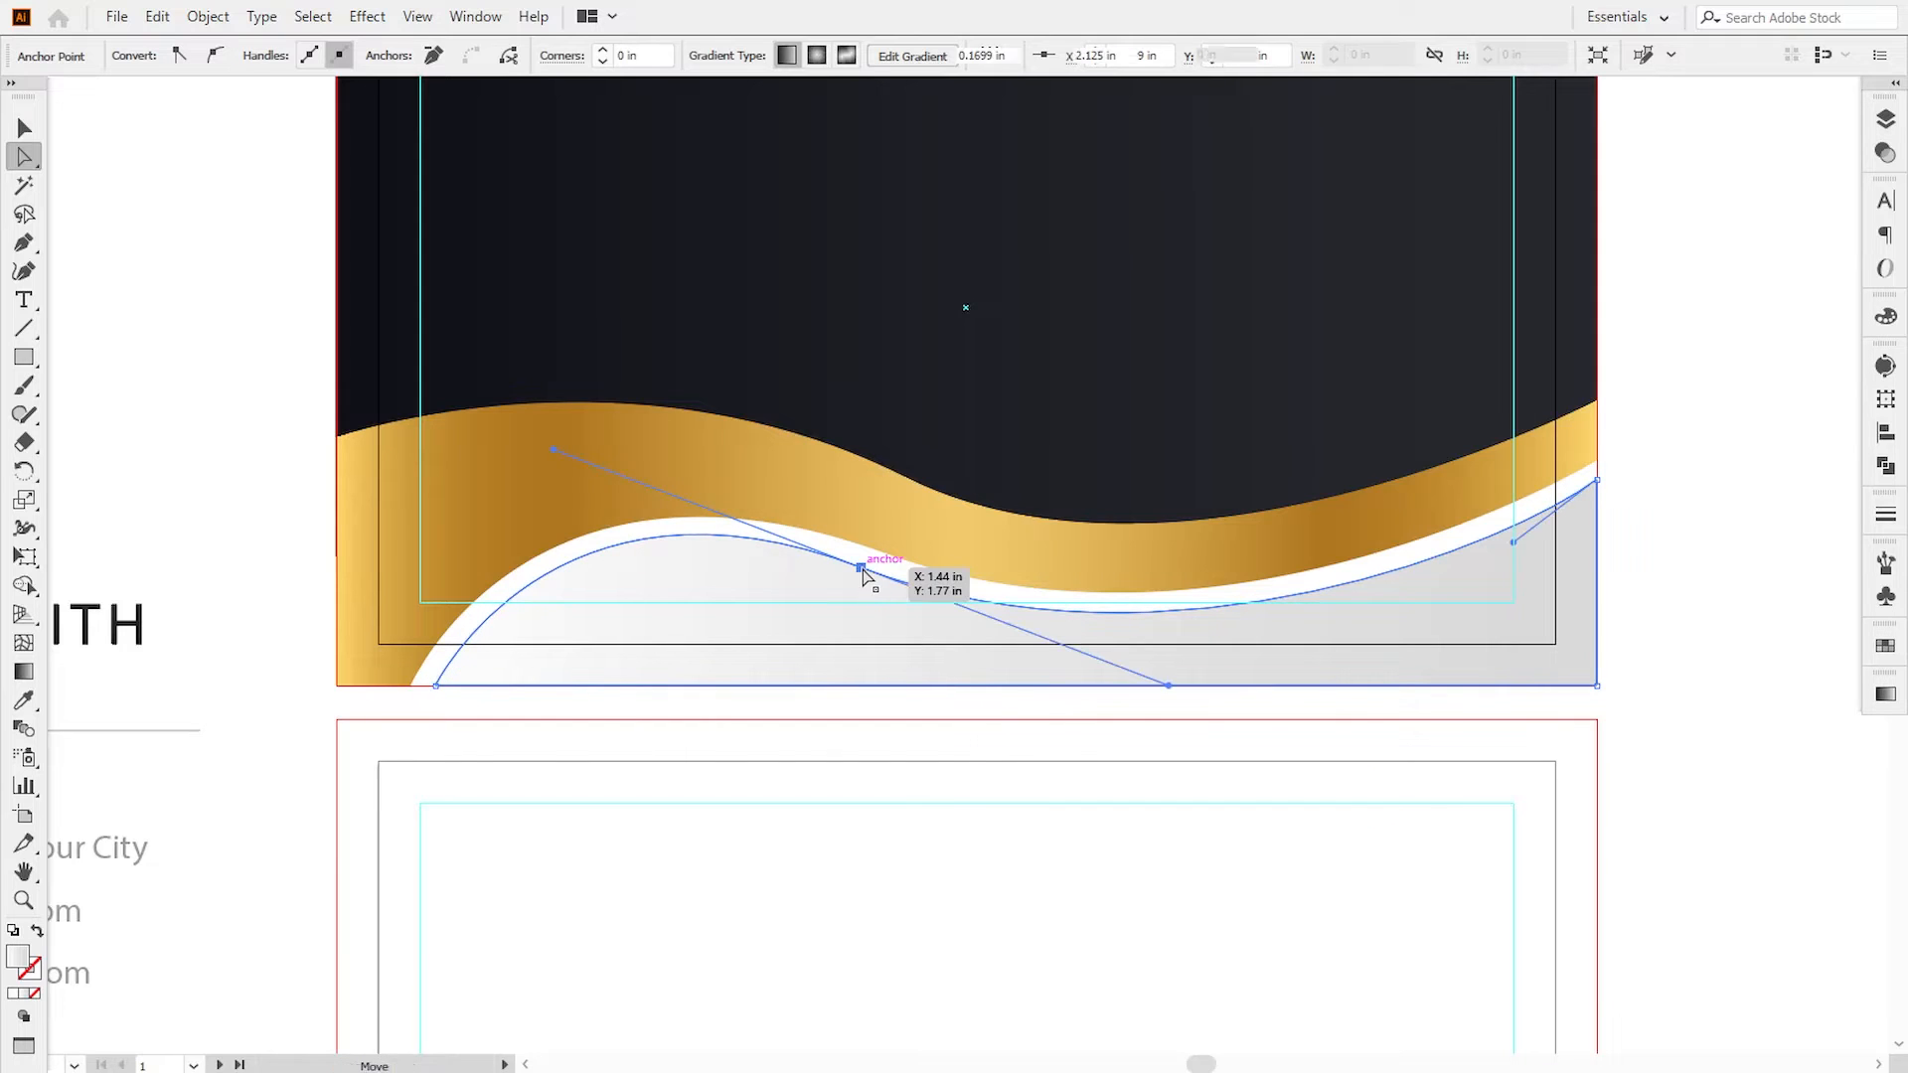
drag(1167, 686, 1172, 686)
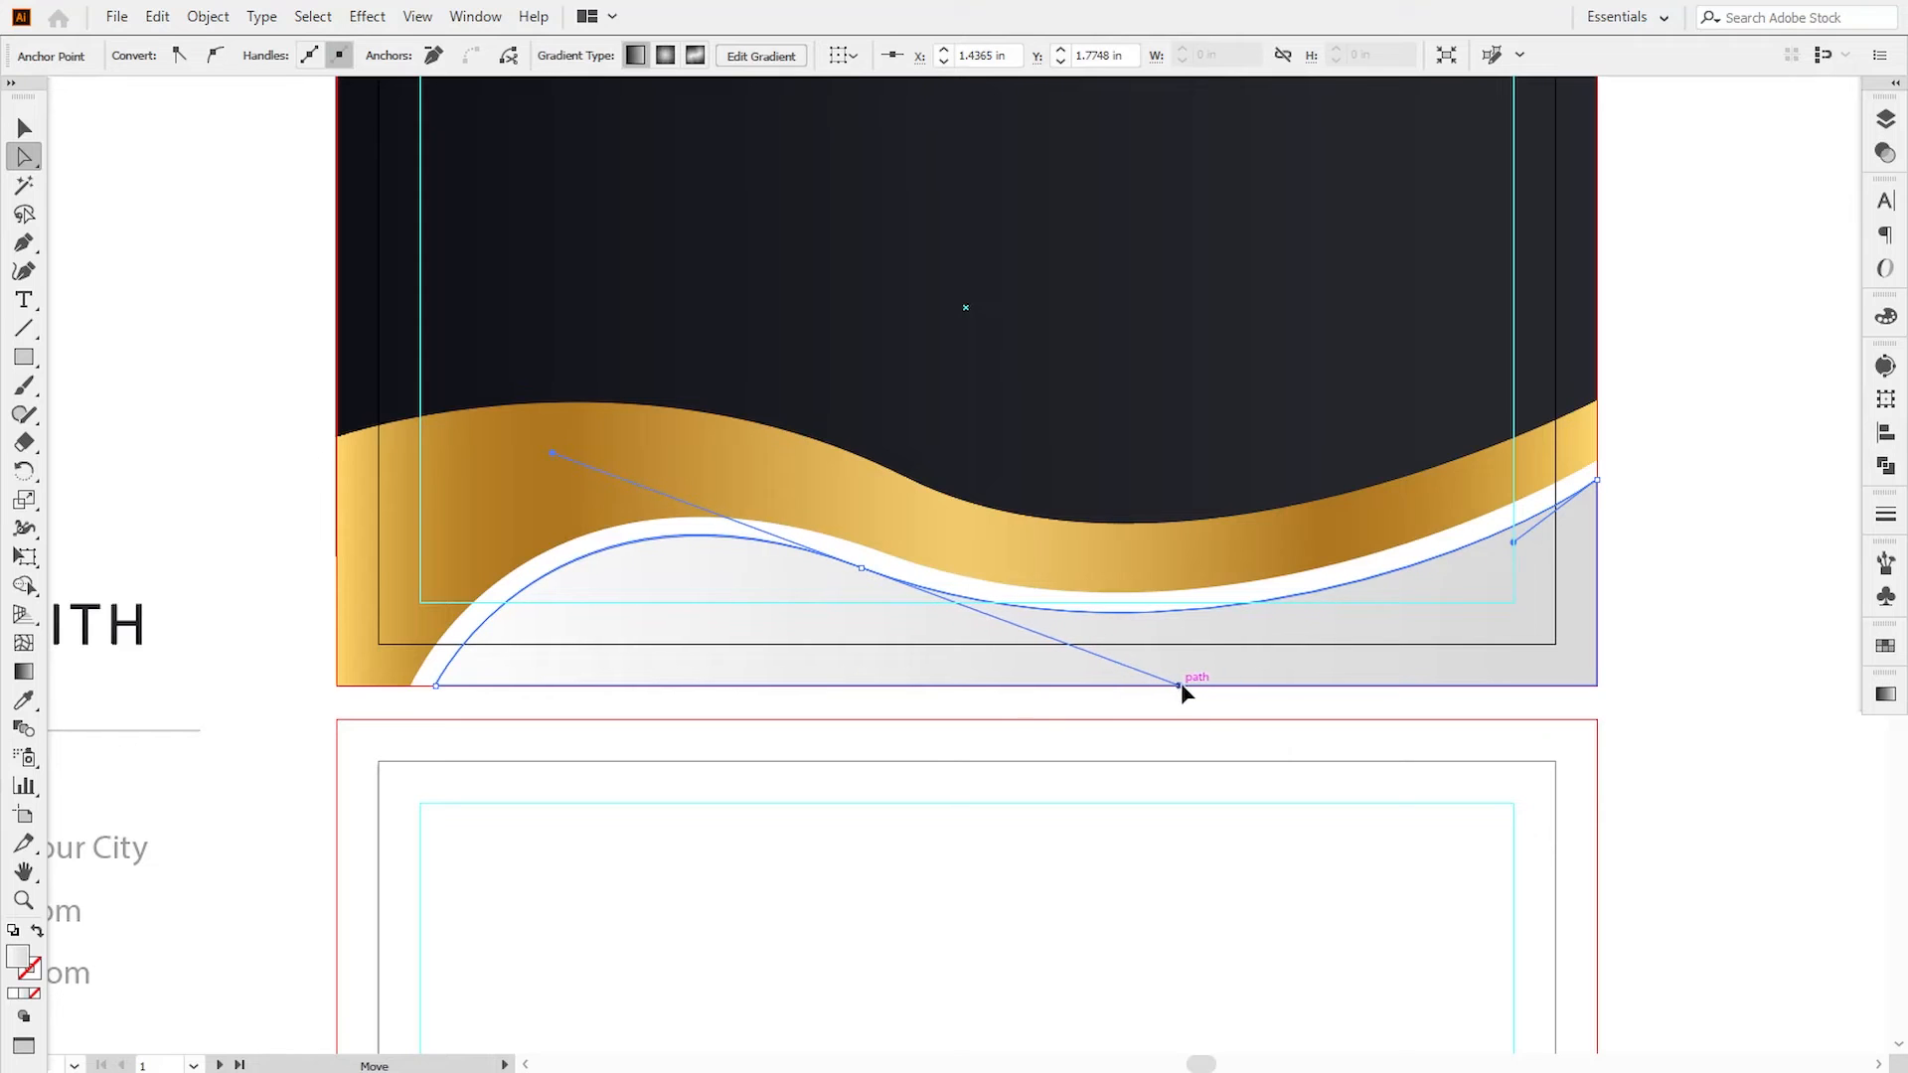
click(1667, 603)
- Move the light wave's upper-right anchor up to about Y 1.50 in
key(ctrl+minus)
key(ctrl+minus)
key(ctrl+minus)
key(ctrl+equal)
key(ctrl+equal)
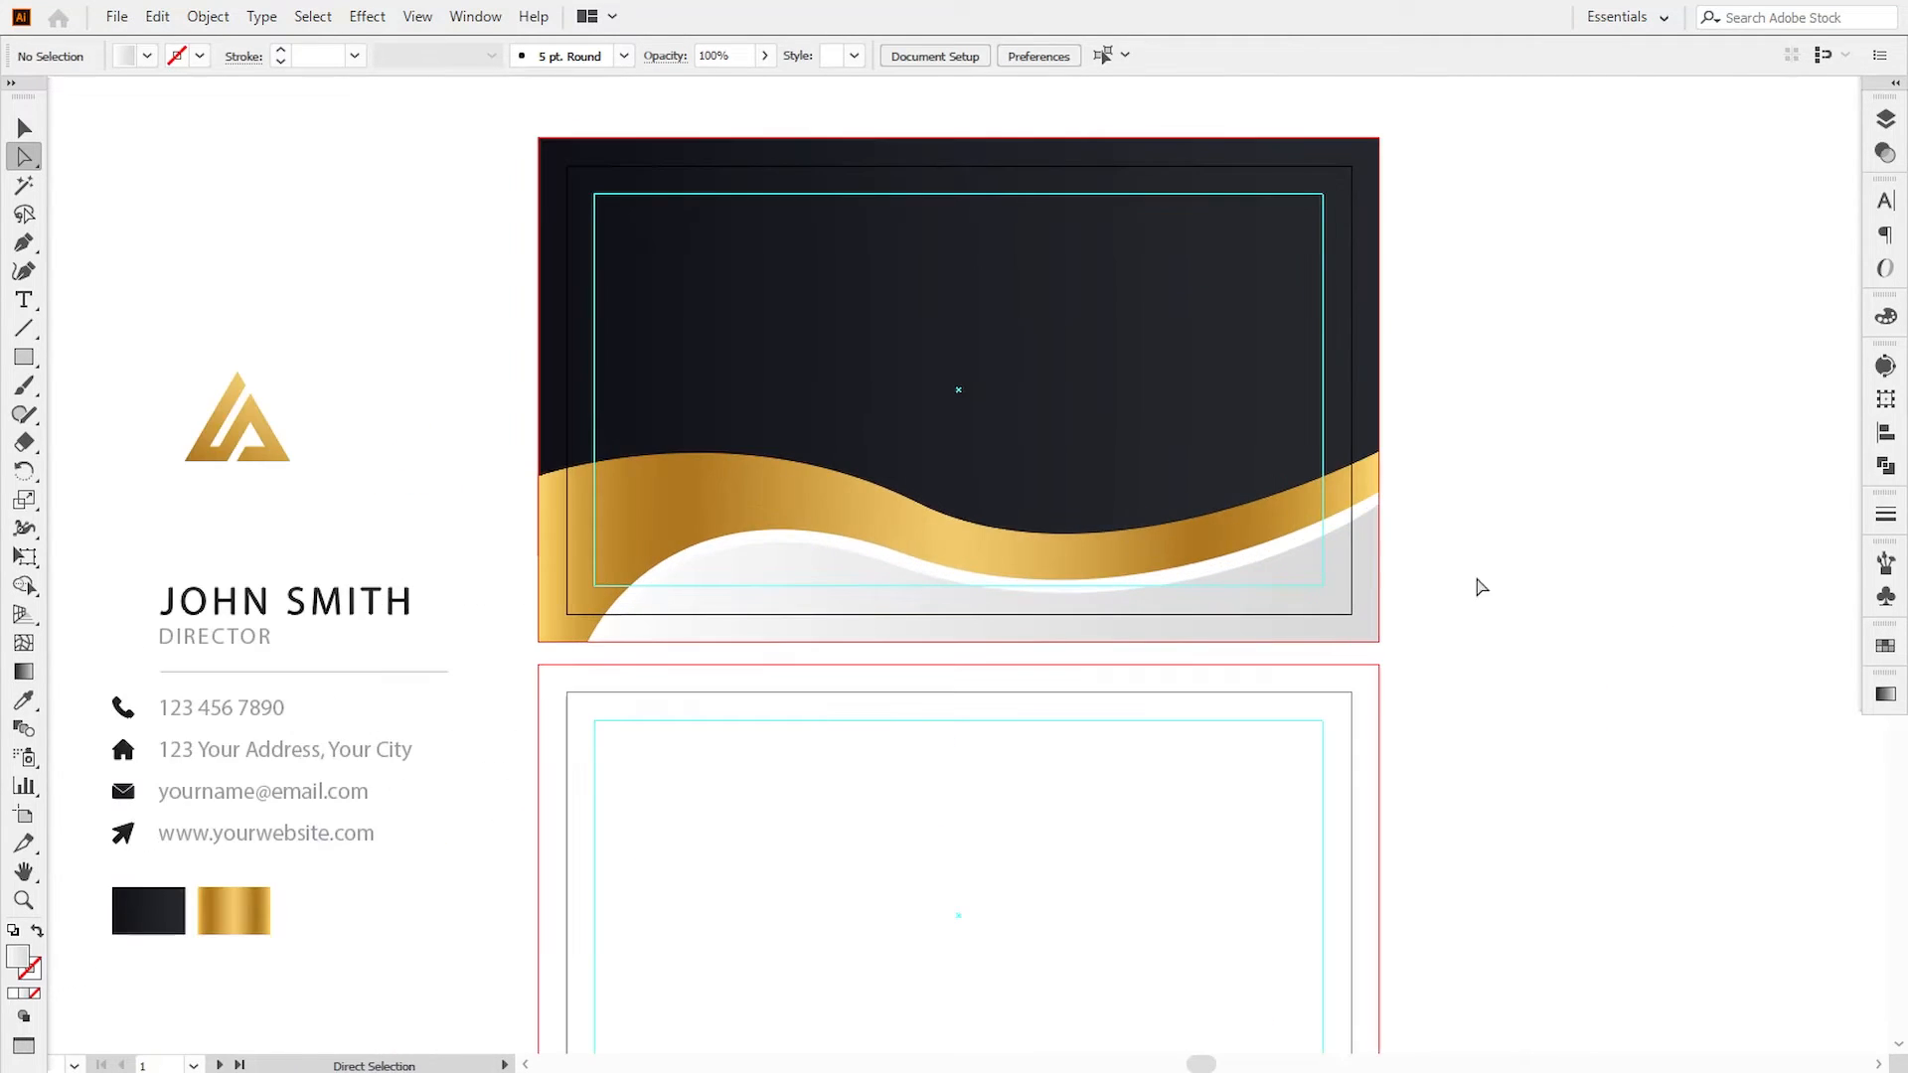
click(1377, 501)
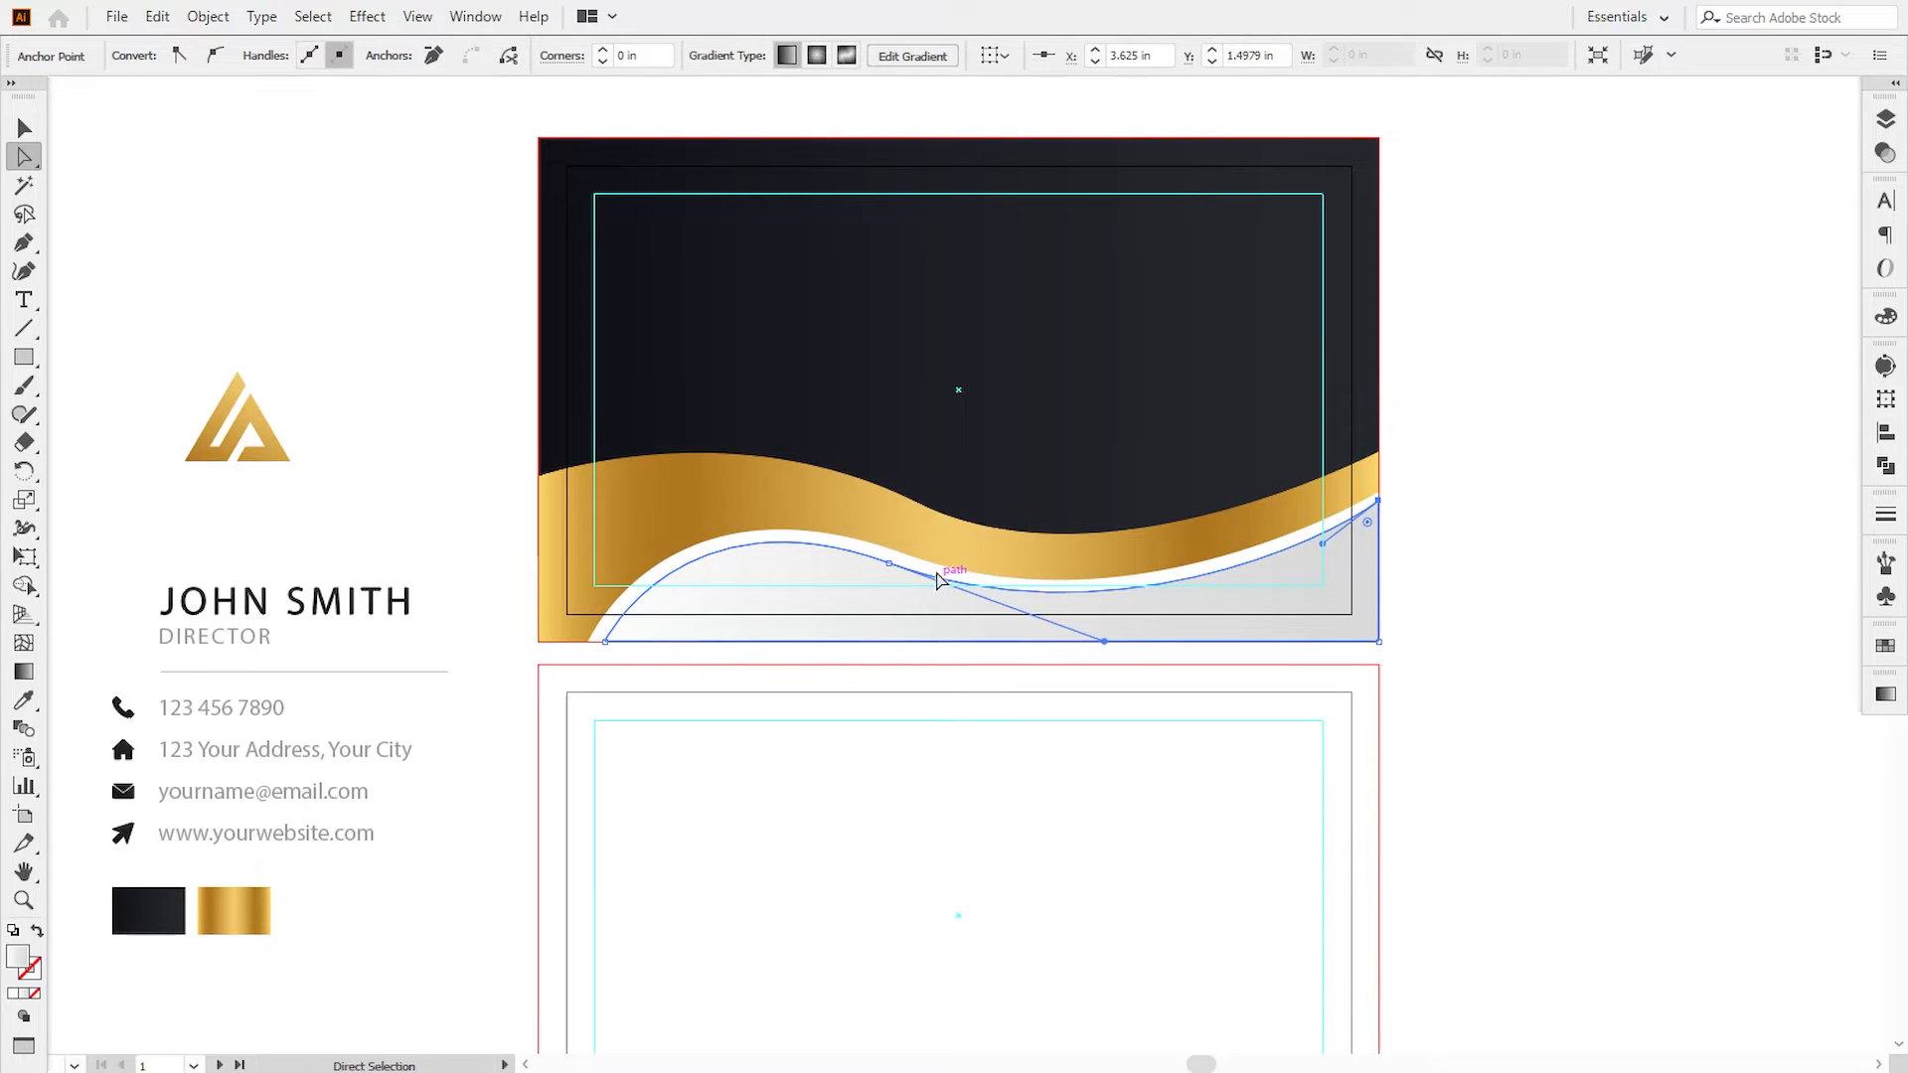
key(ctrl+equal)
drag(592, 682, 1195, 664)
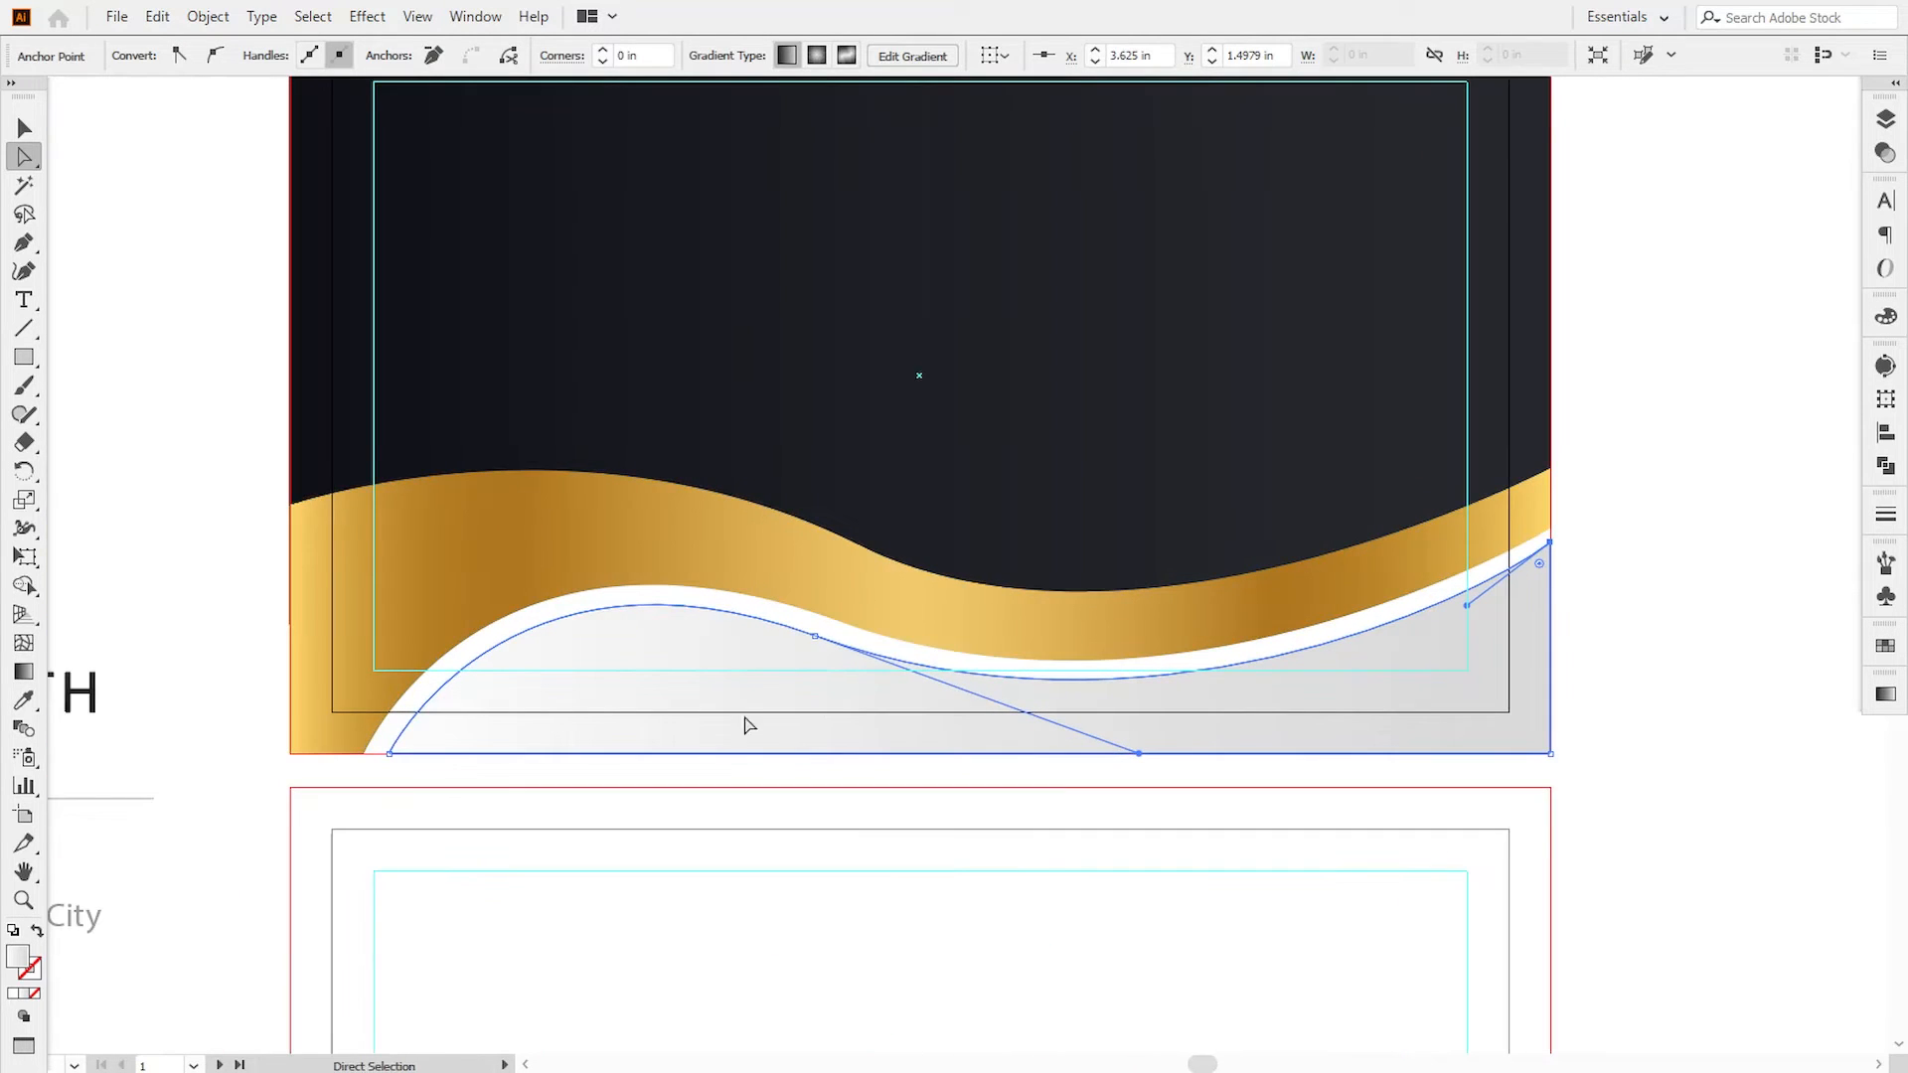
- Raise the light wave's middle anchor to about Y 1.76 in, move its bottom-left anchor to about X 0.14 in, and lengthen the middle left handle slightly
click(812, 637)
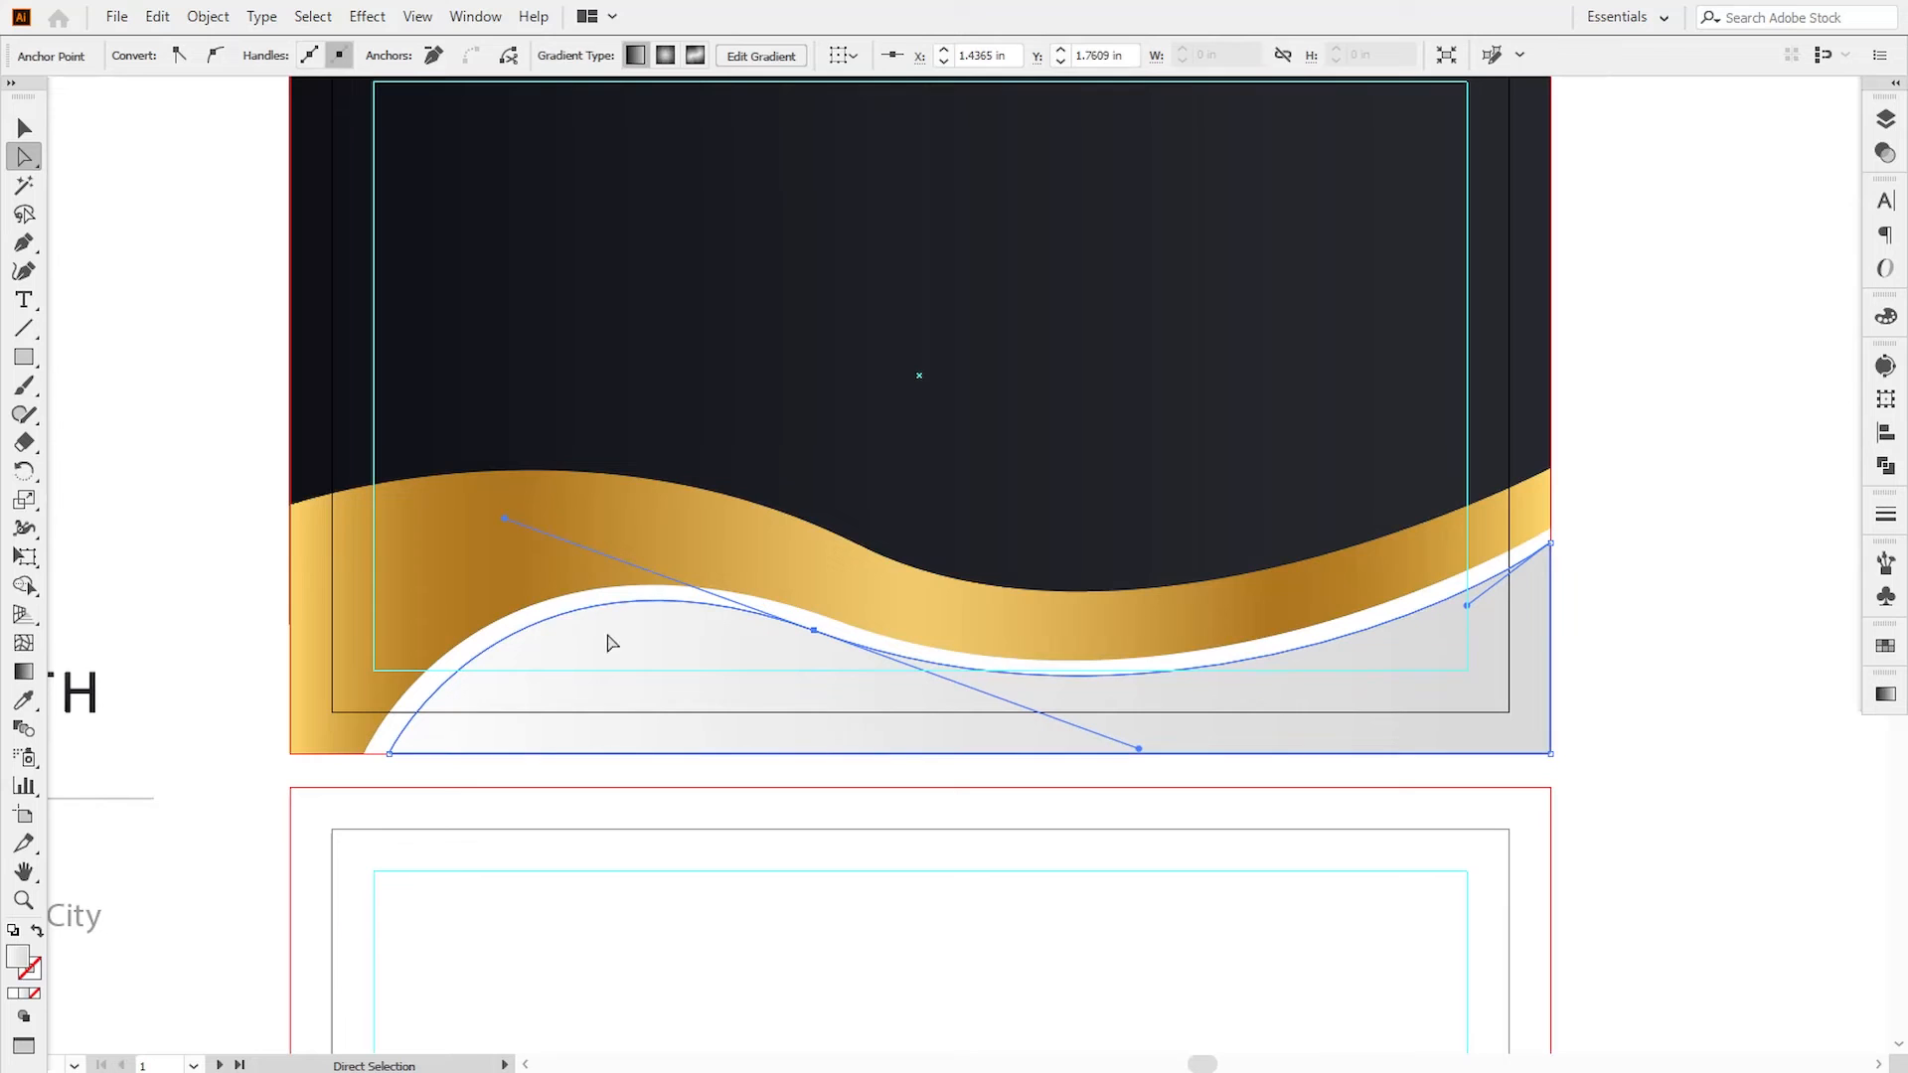
drag(388, 753, 379, 753)
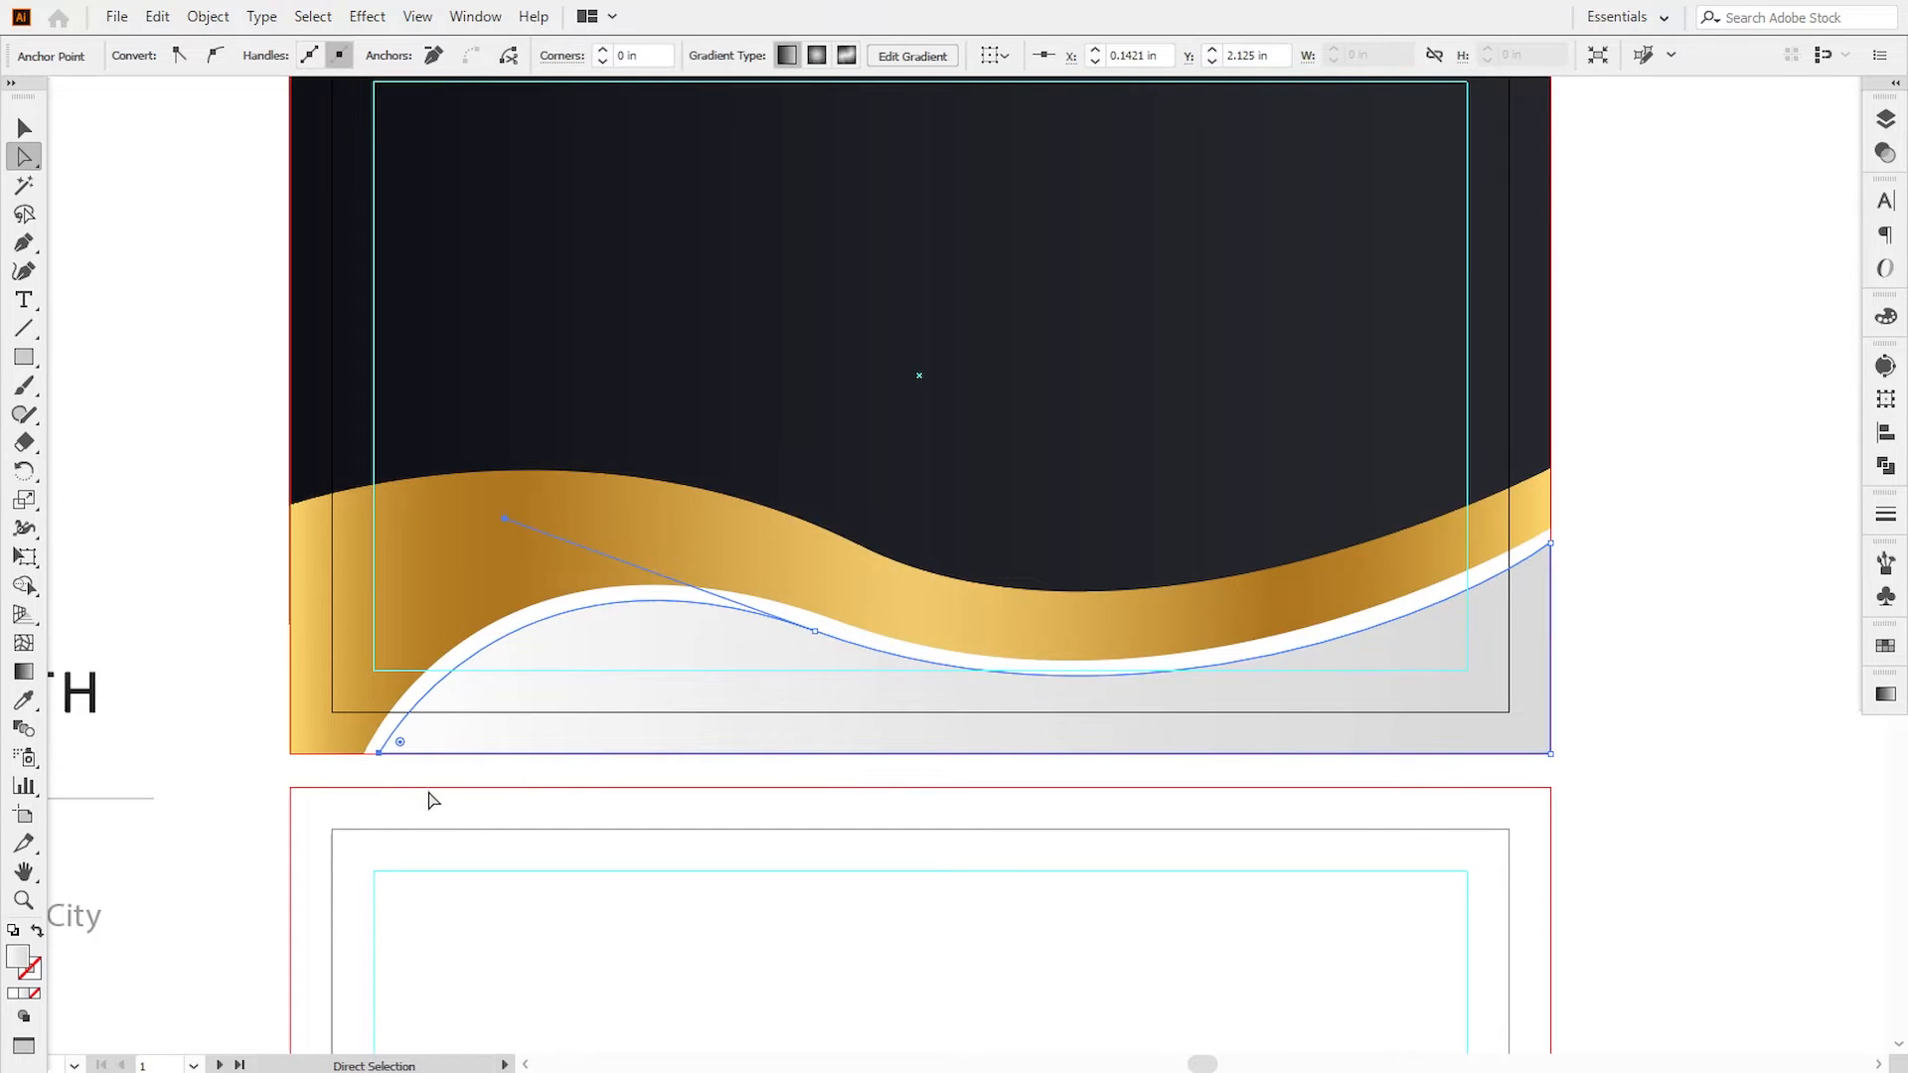
key(Down)
key(Up)
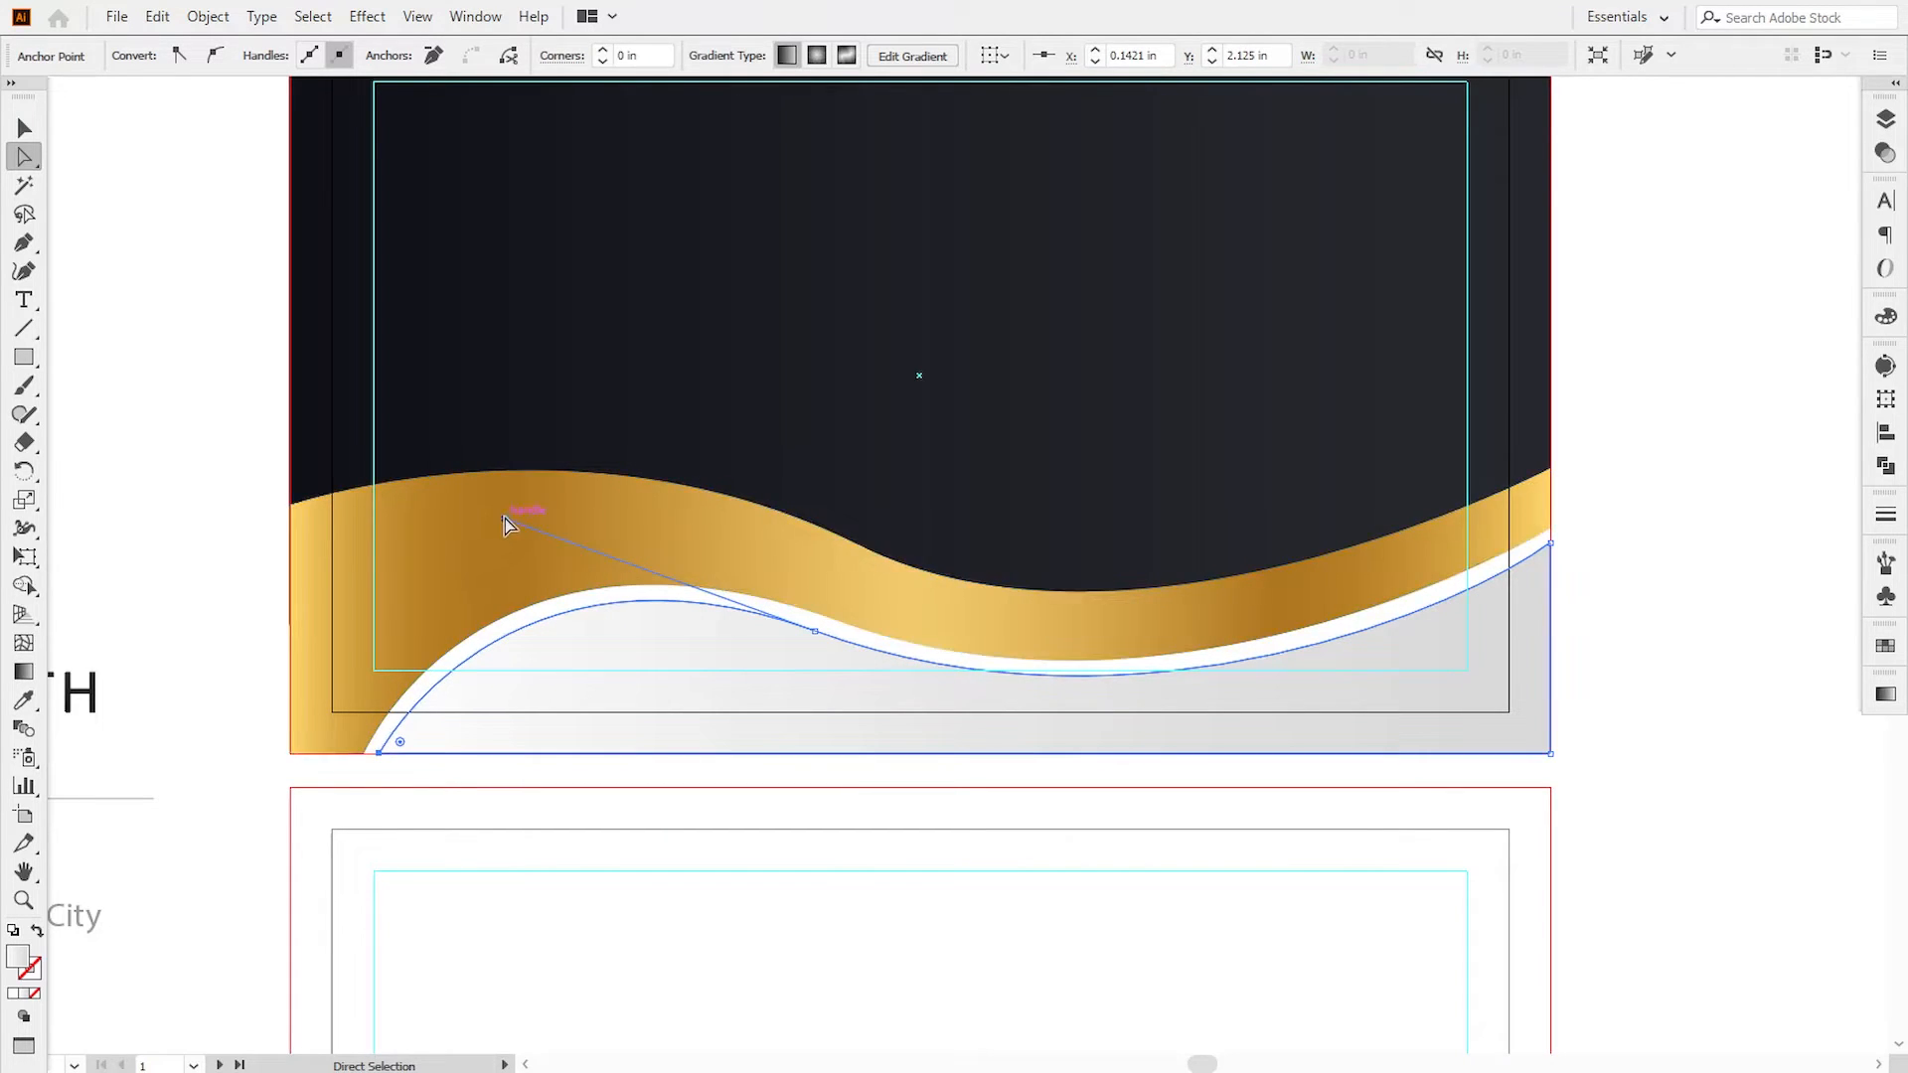
mouse_move(505, 519)
mouse_down()
mouse_move(444, 513)
mouse_move(491, 517)
mouse_up()
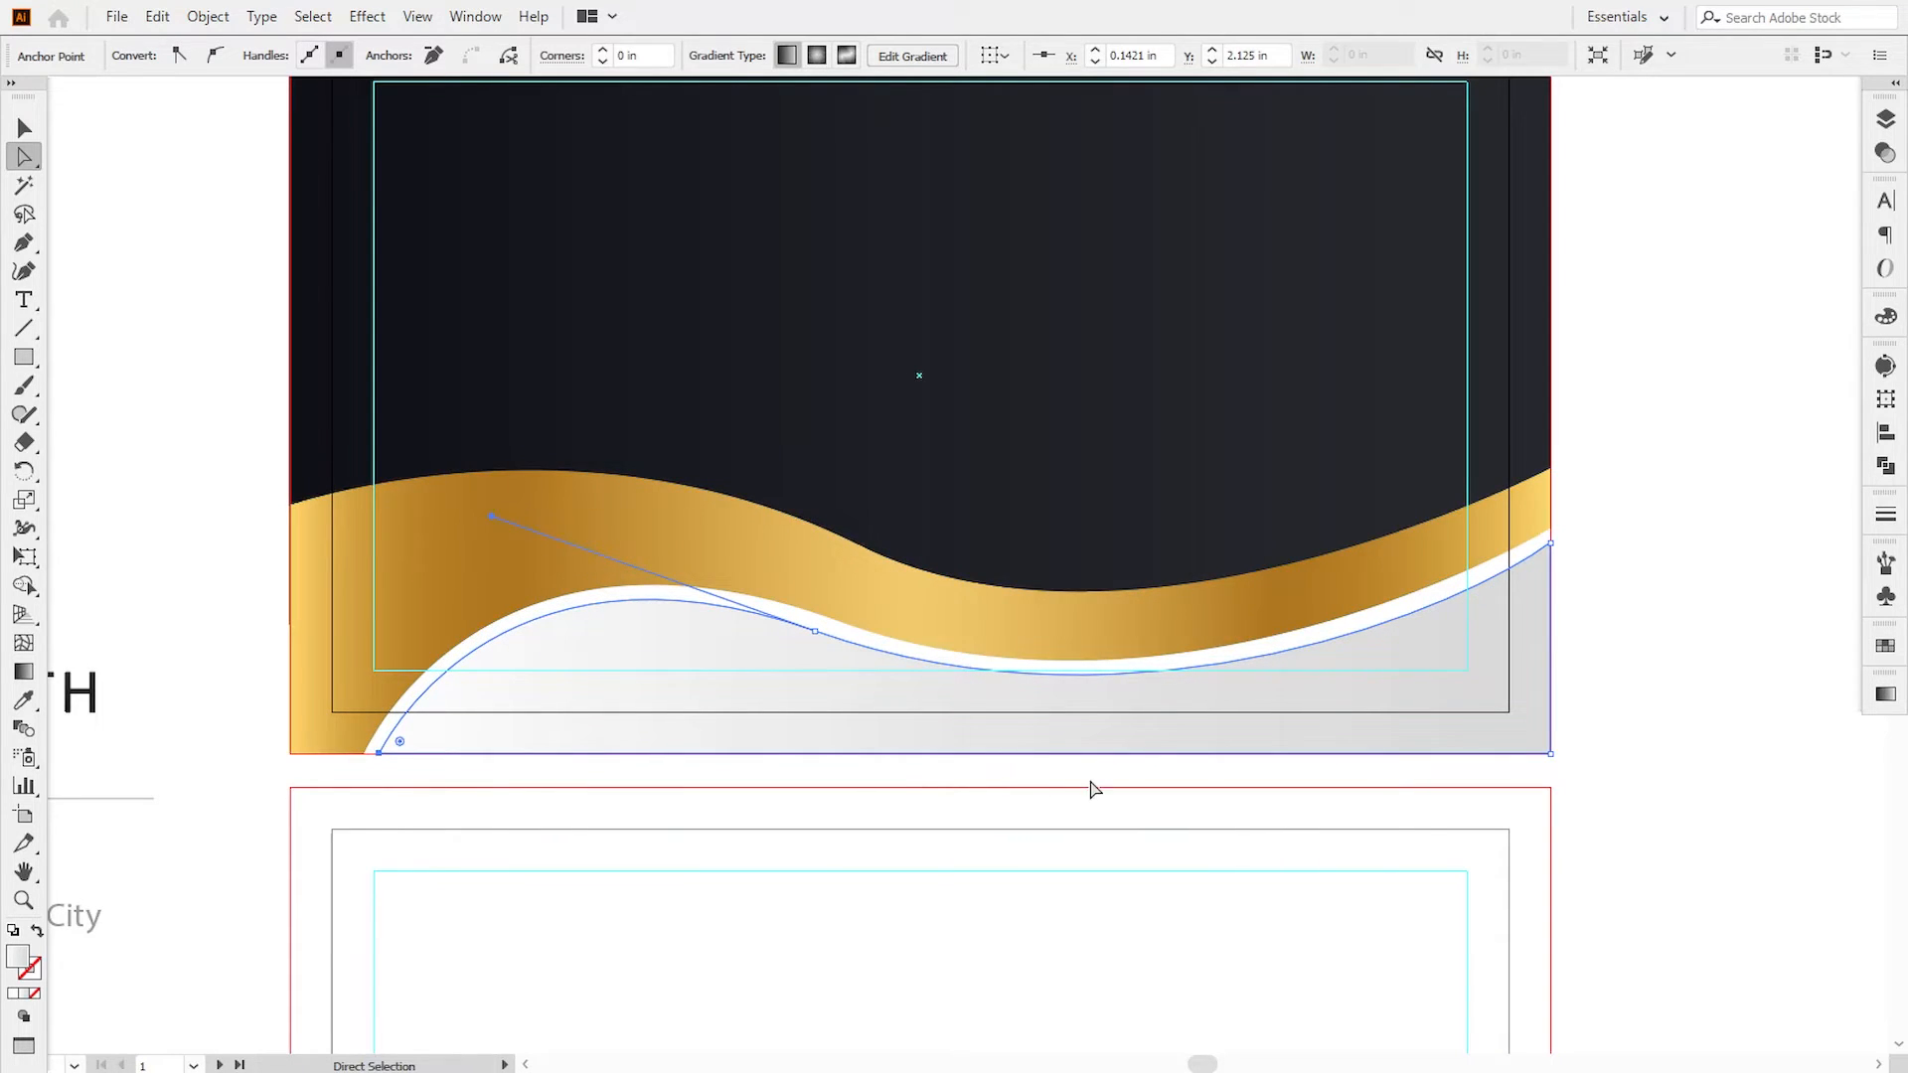
- Raise the handle of the light wave's upper-right anchor slightly and fine-tune the middle anchor's right handle
click(817, 634)
drag(1467, 607, 1467, 600)
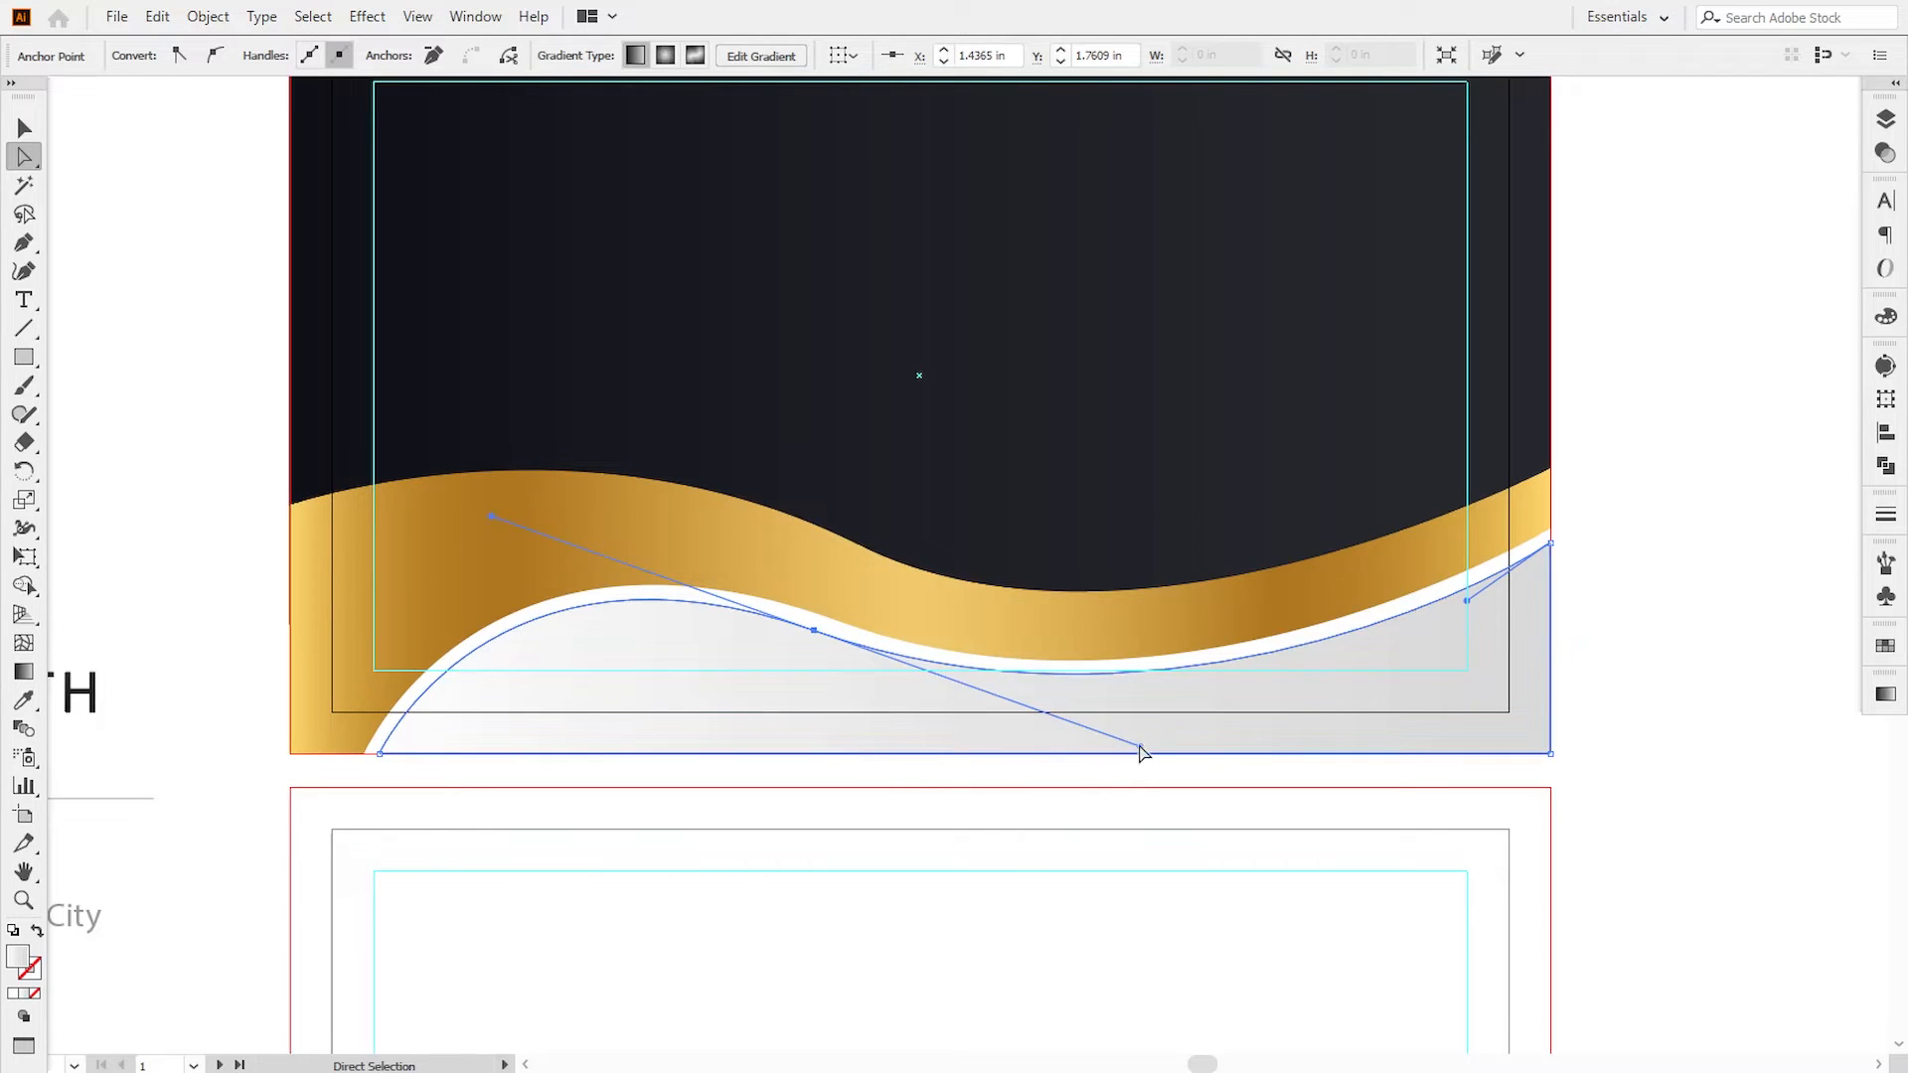
drag(1140, 746, 1139, 746)
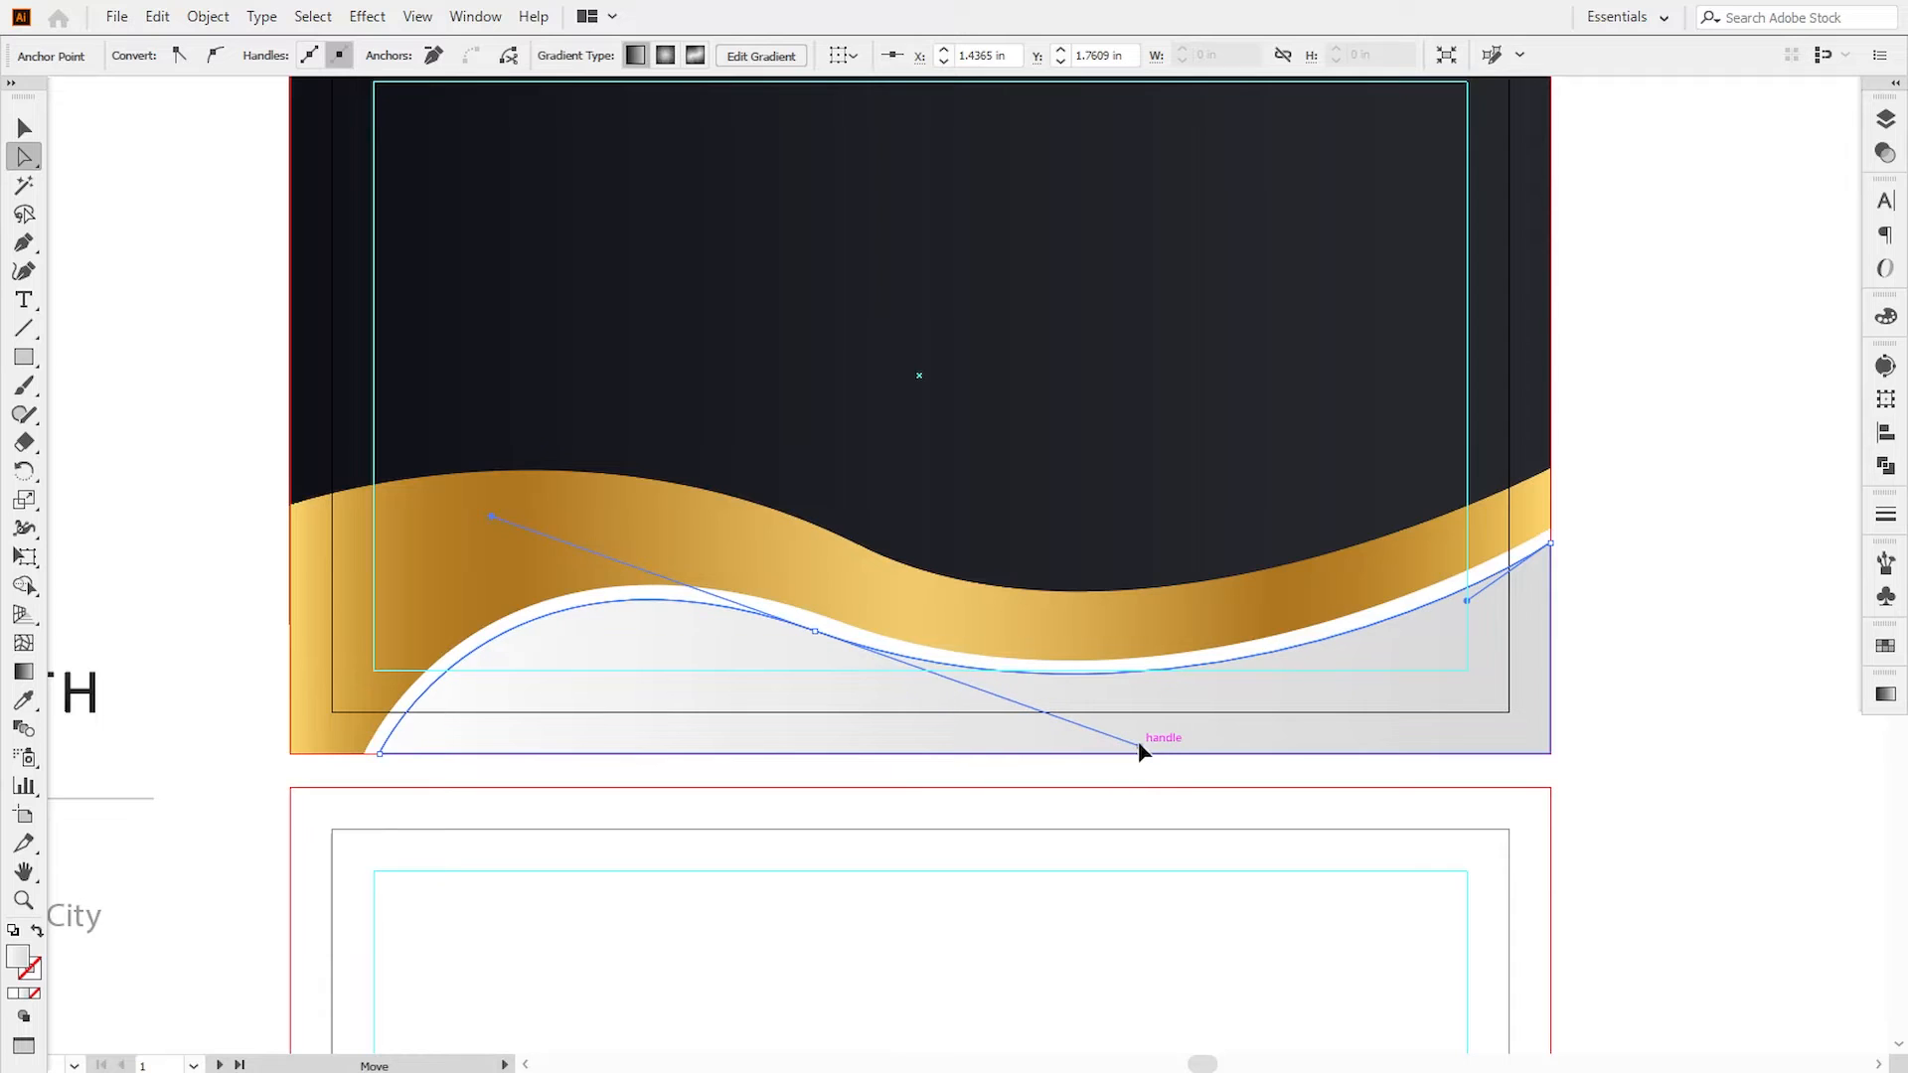
click(1641, 657)
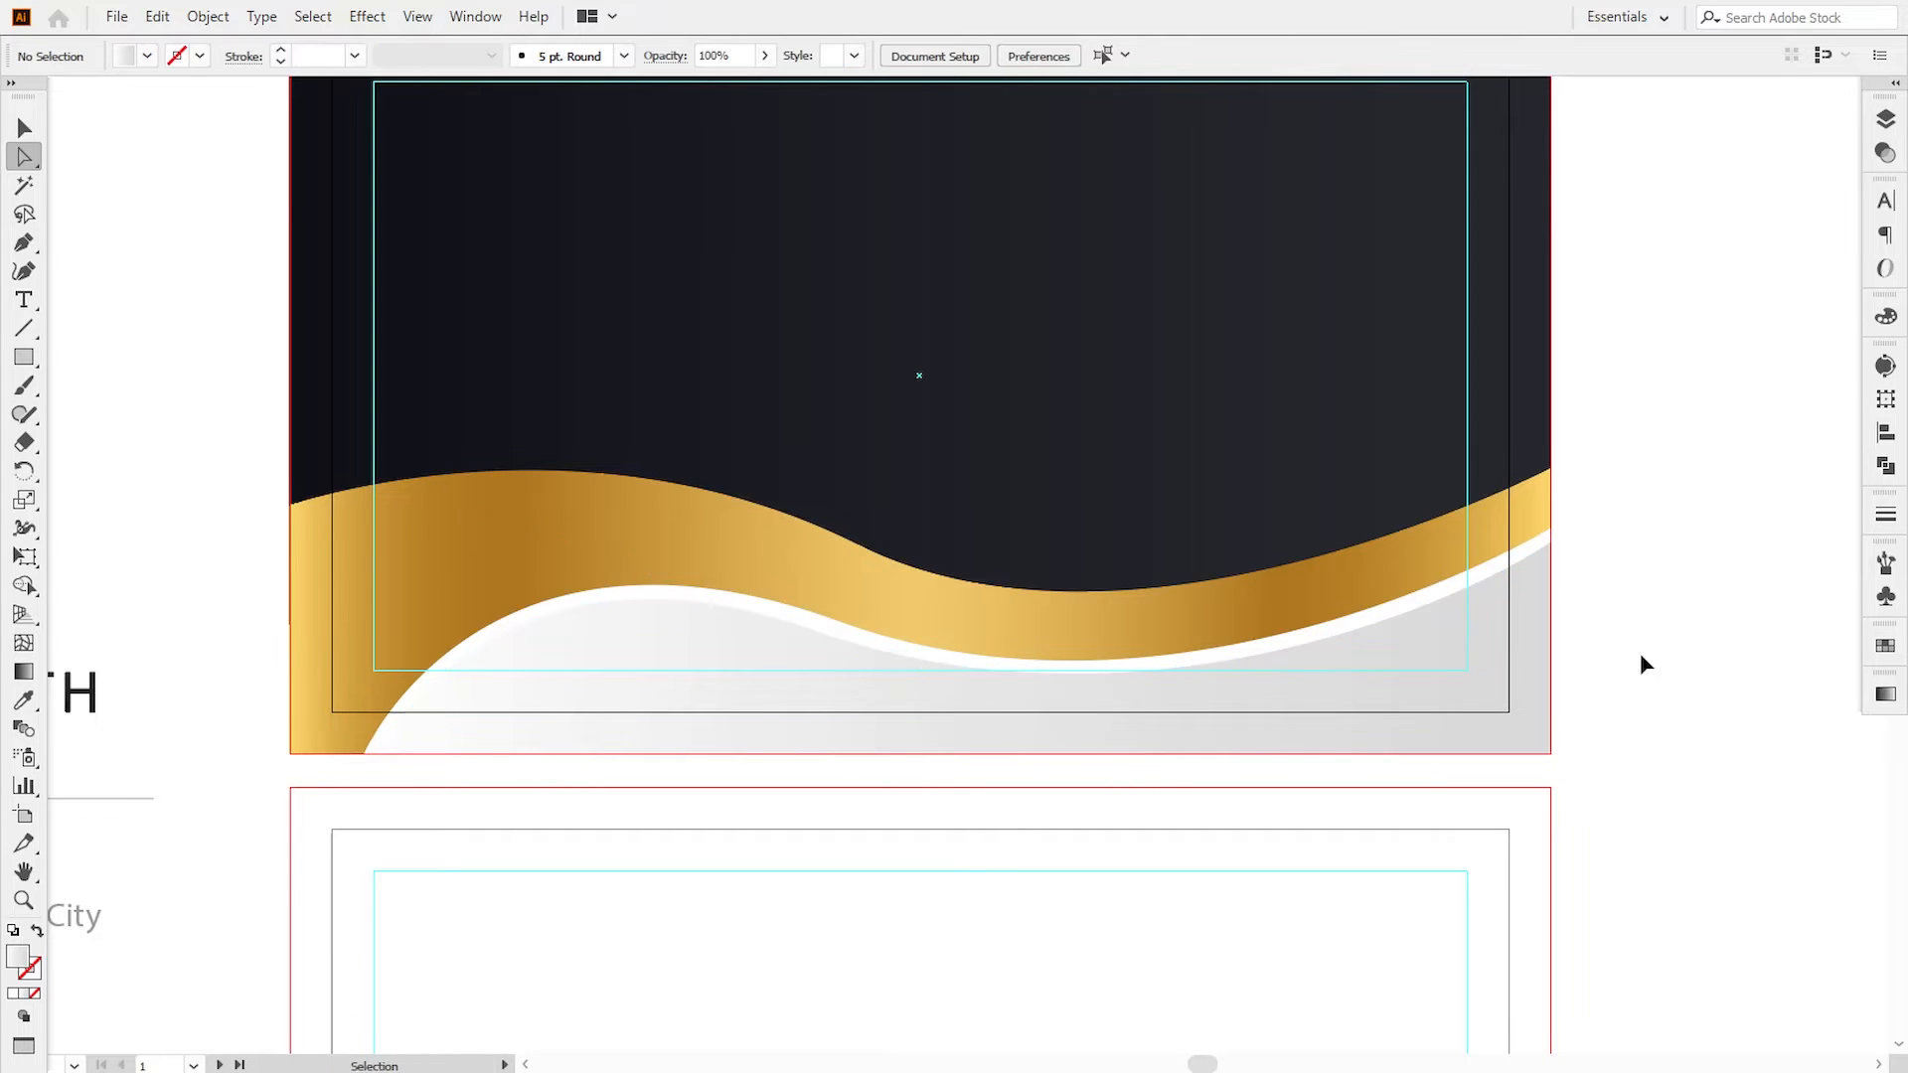
- Place the logo and business-name group on the dark card front at about X 1.78 in, Y 0.82 in, and bring it to the front
key(ctrl+minus)
drag(1382, 598, 1481, 622)
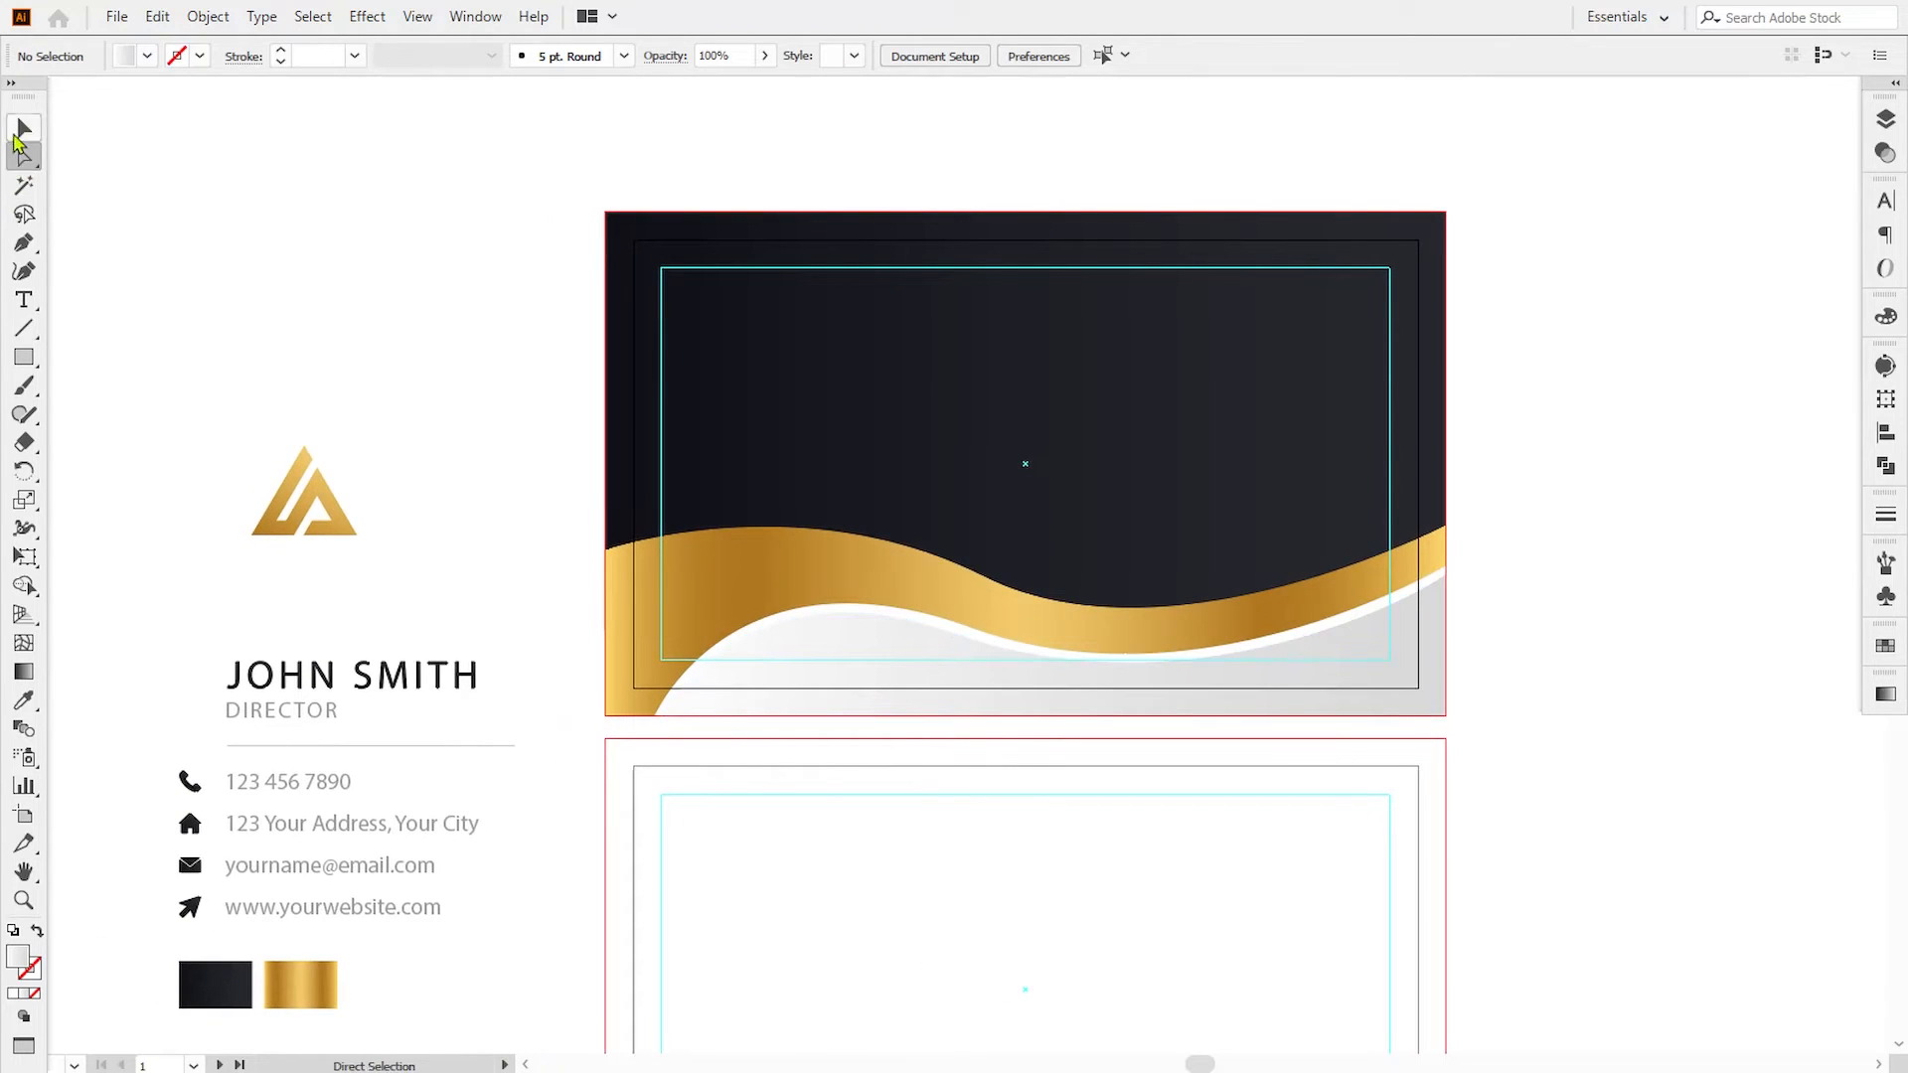
drag(341, 532, 1070, 421)
right_click(1074, 439)
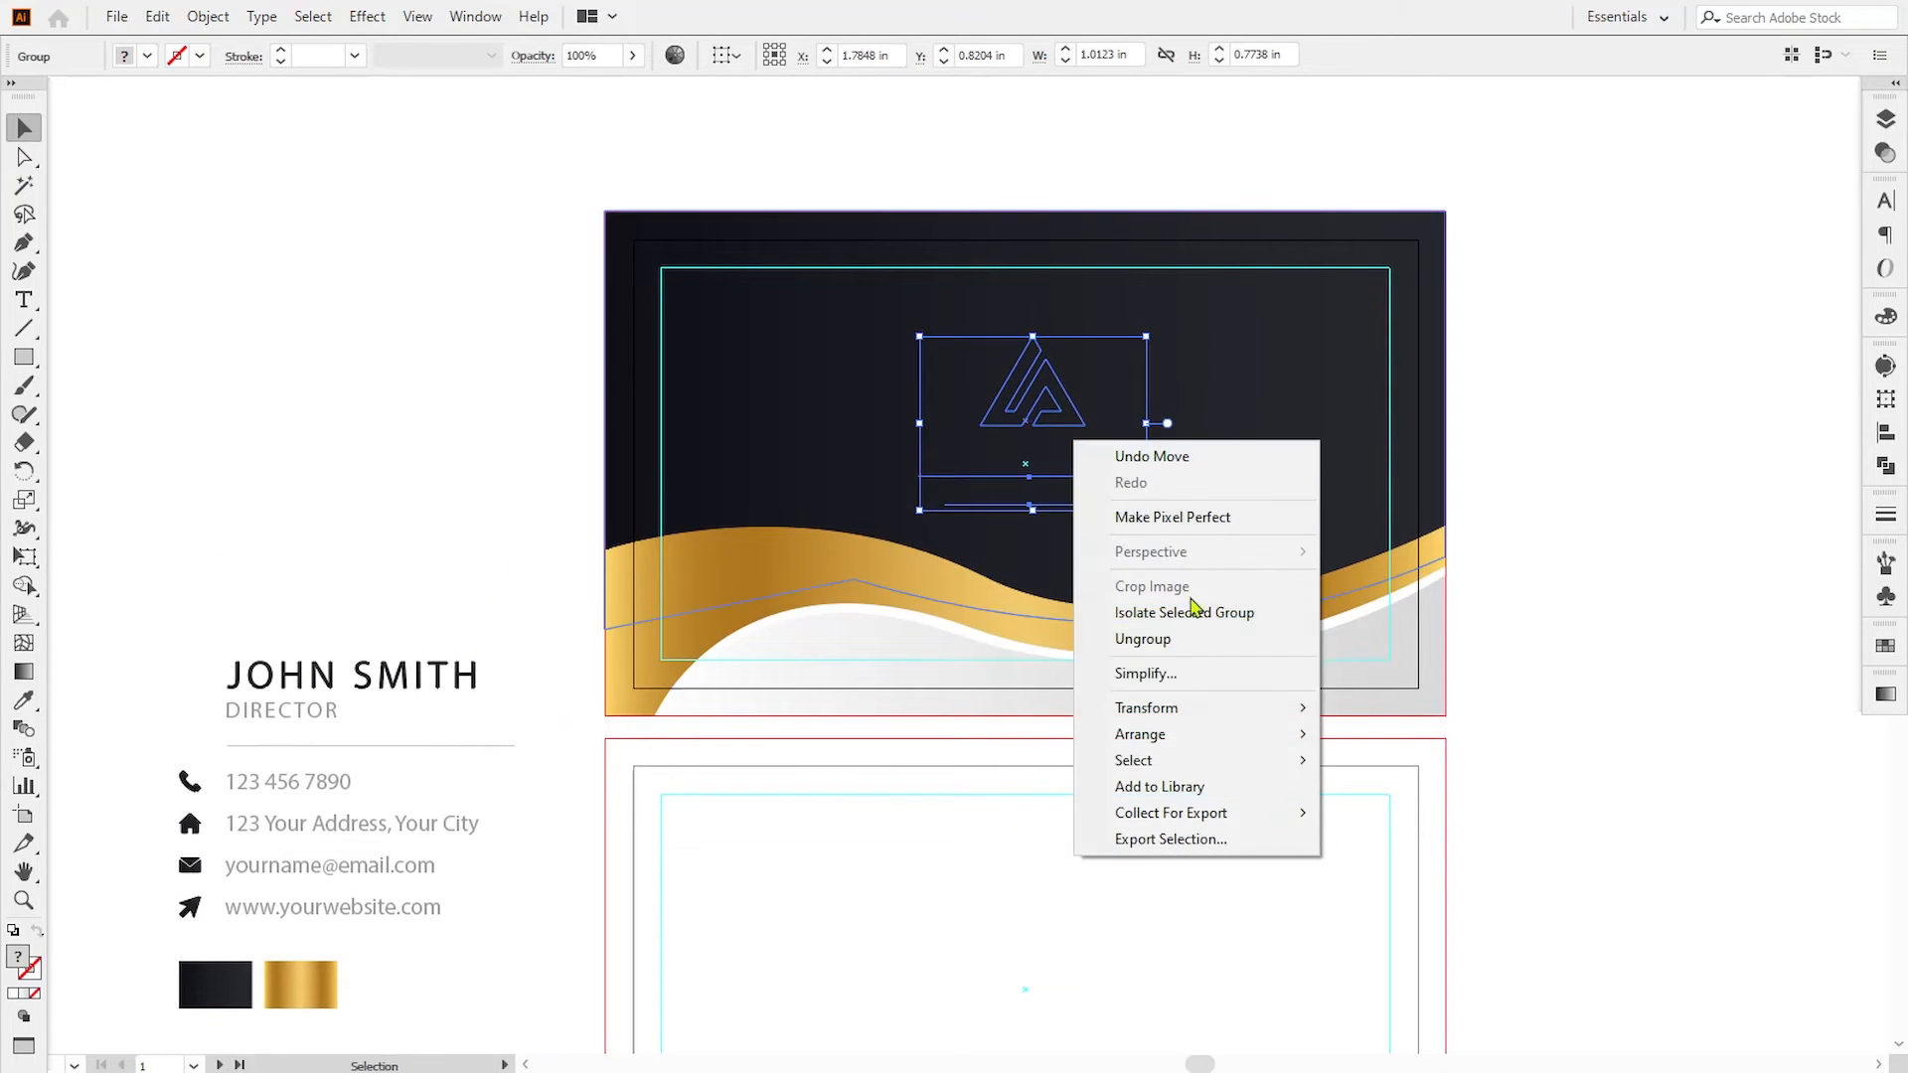
mouse_move(1181, 741)
click(1391, 734)
click(1579, 685)
drag(1613, 615, 1579, 622)
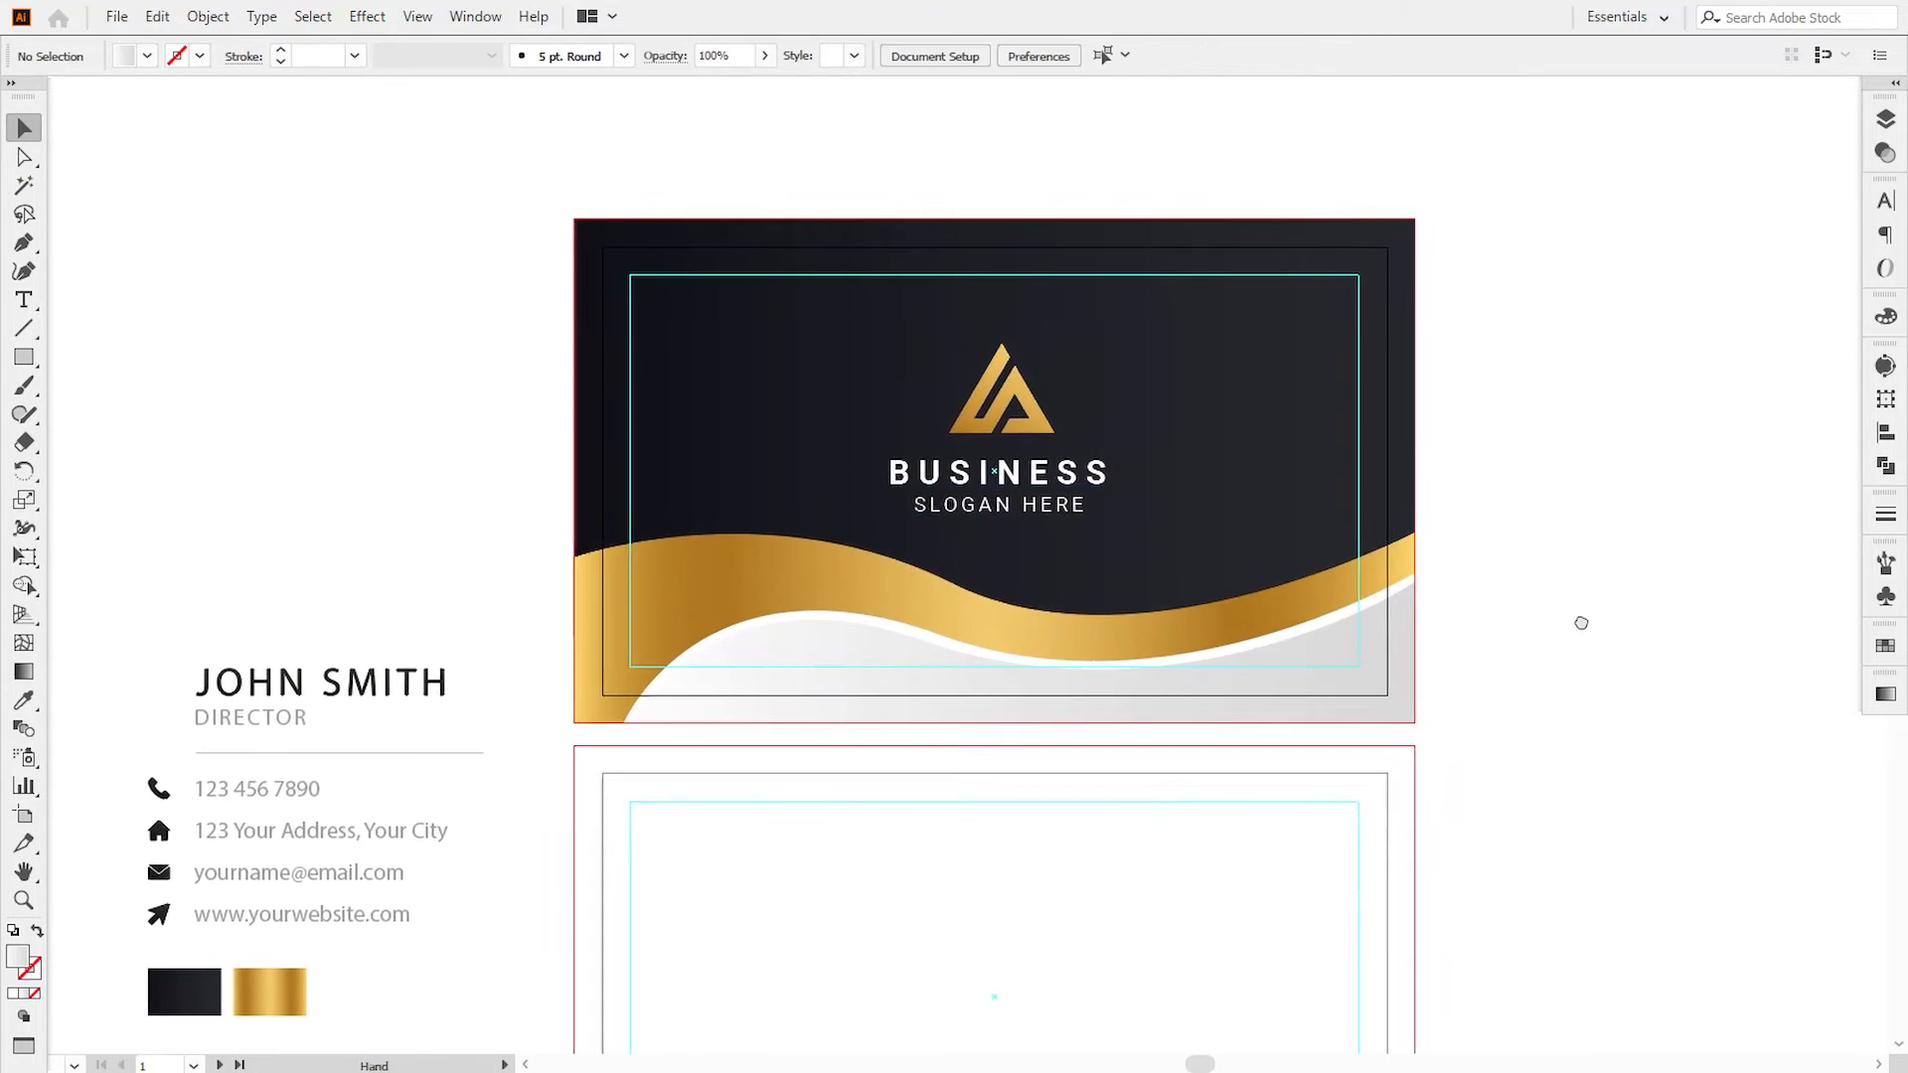
click(1048, 432)
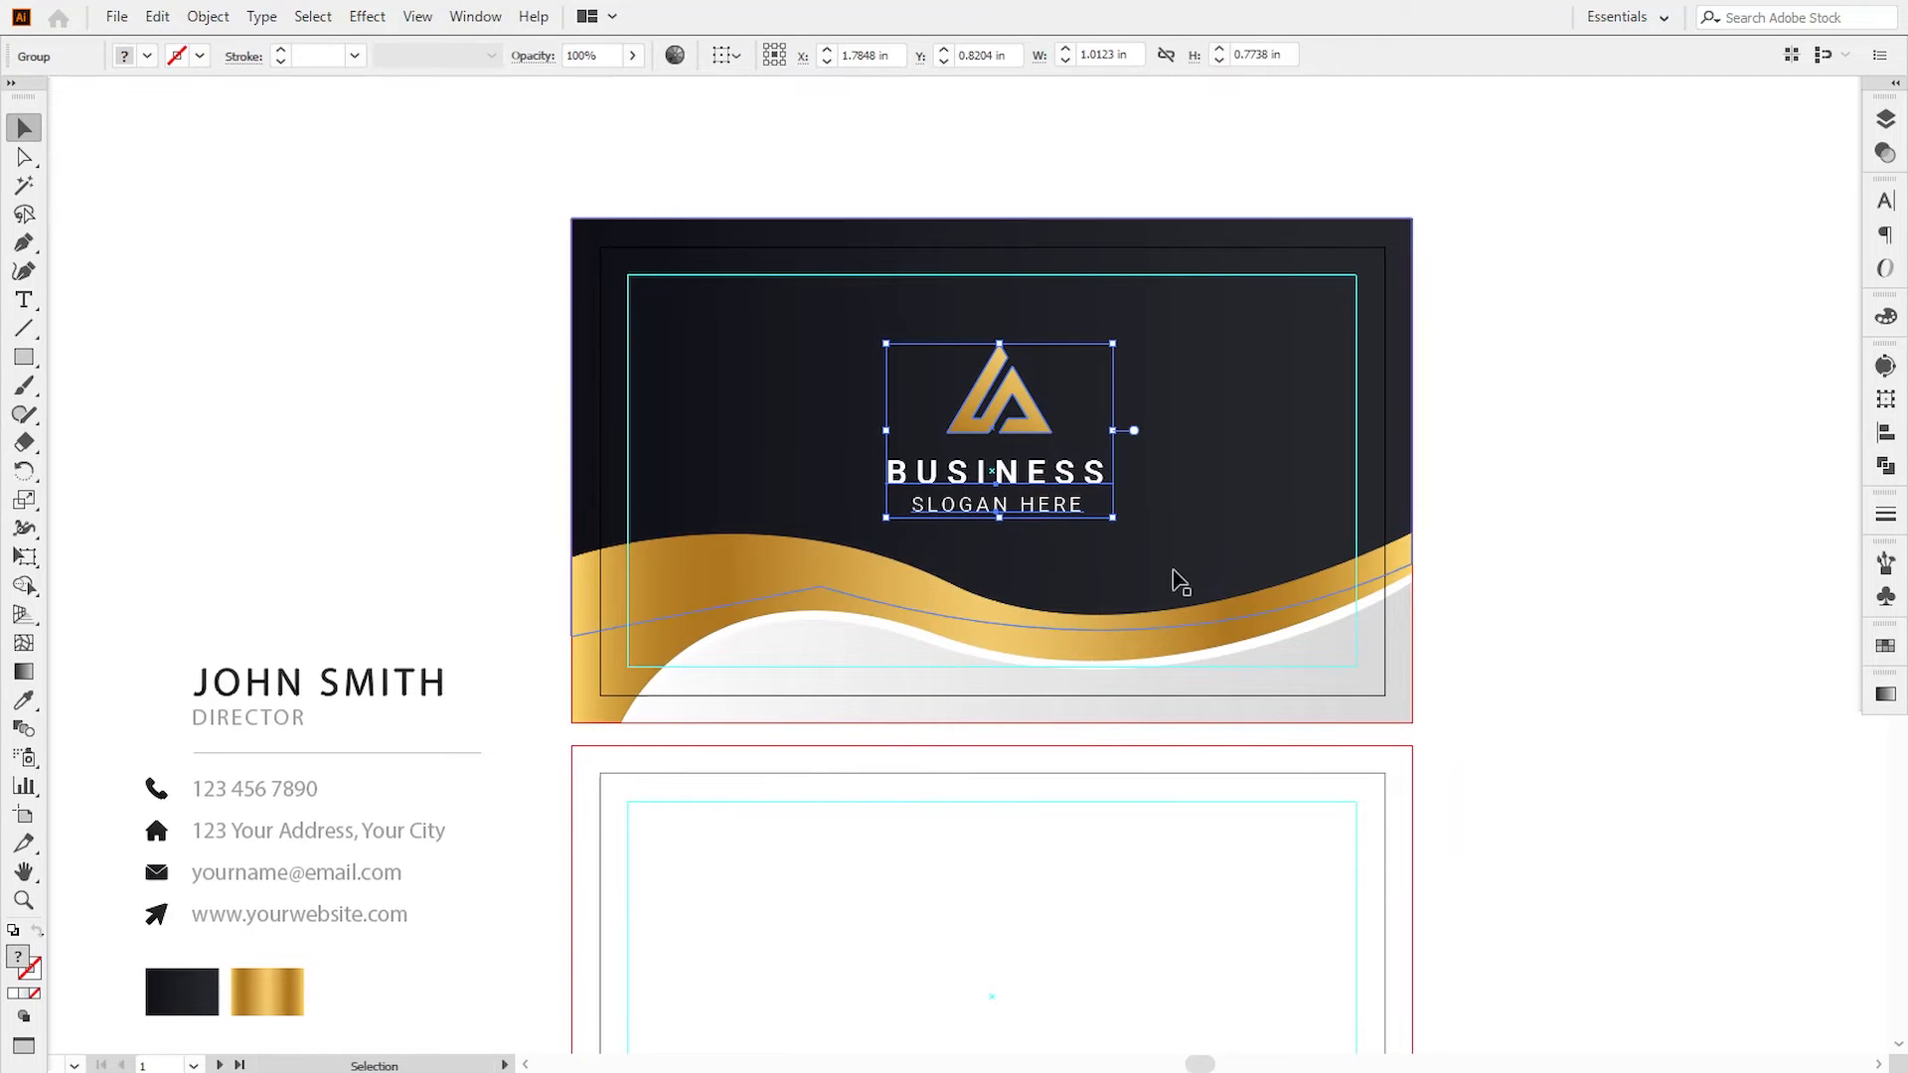
key(Down)
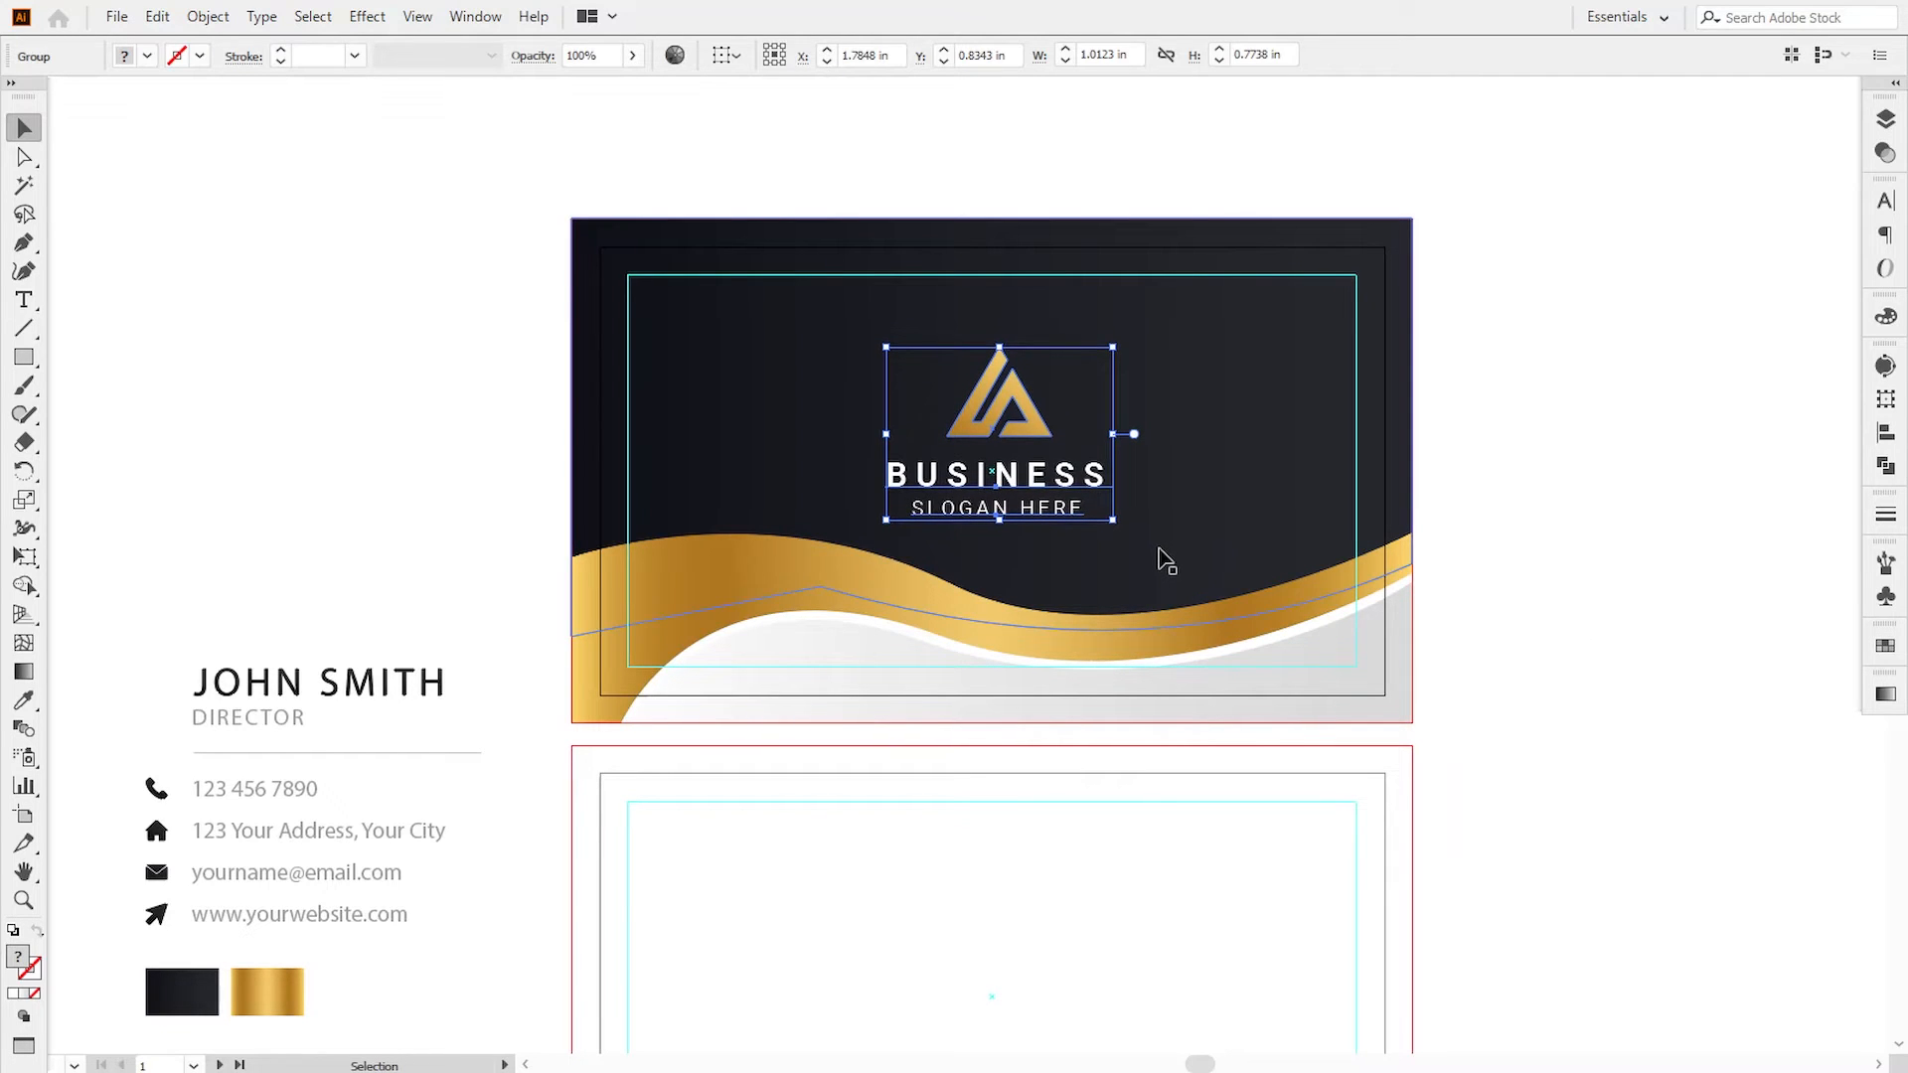
key(Up)
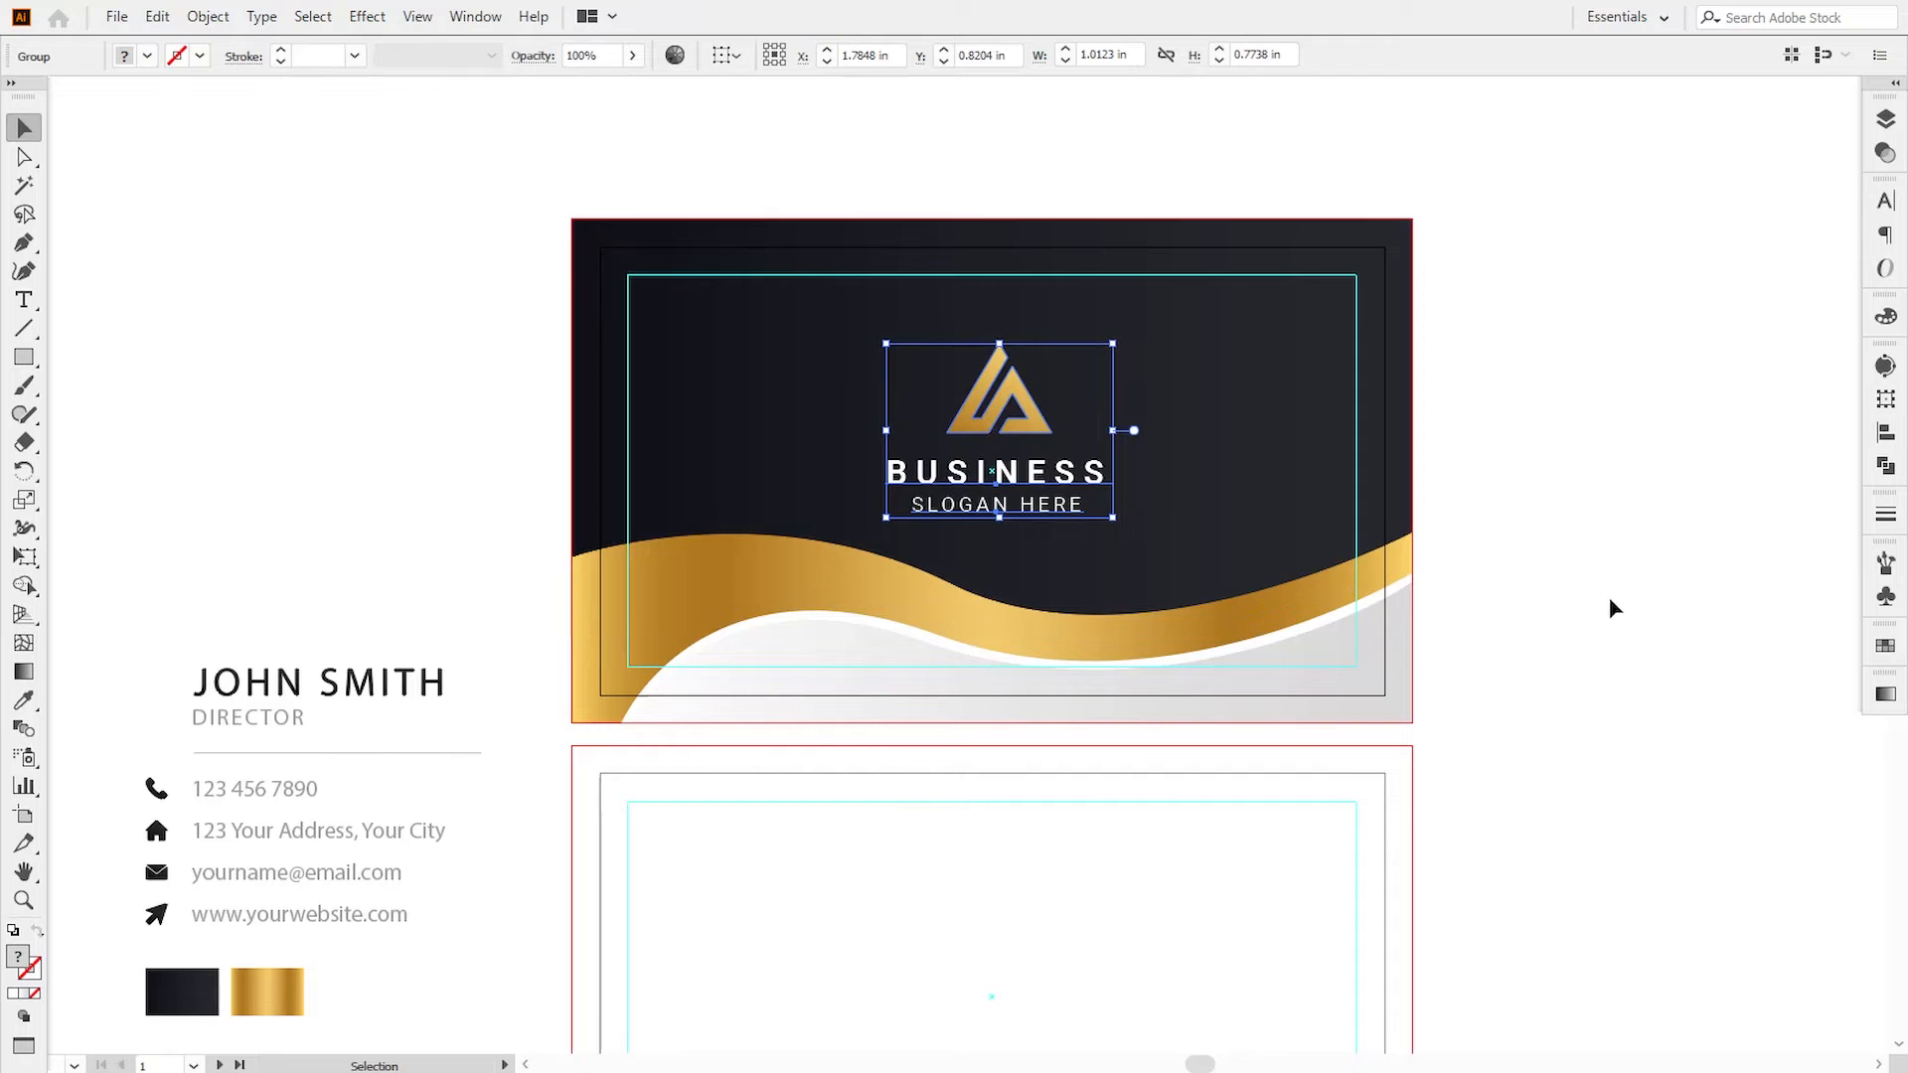
click(1609, 609)
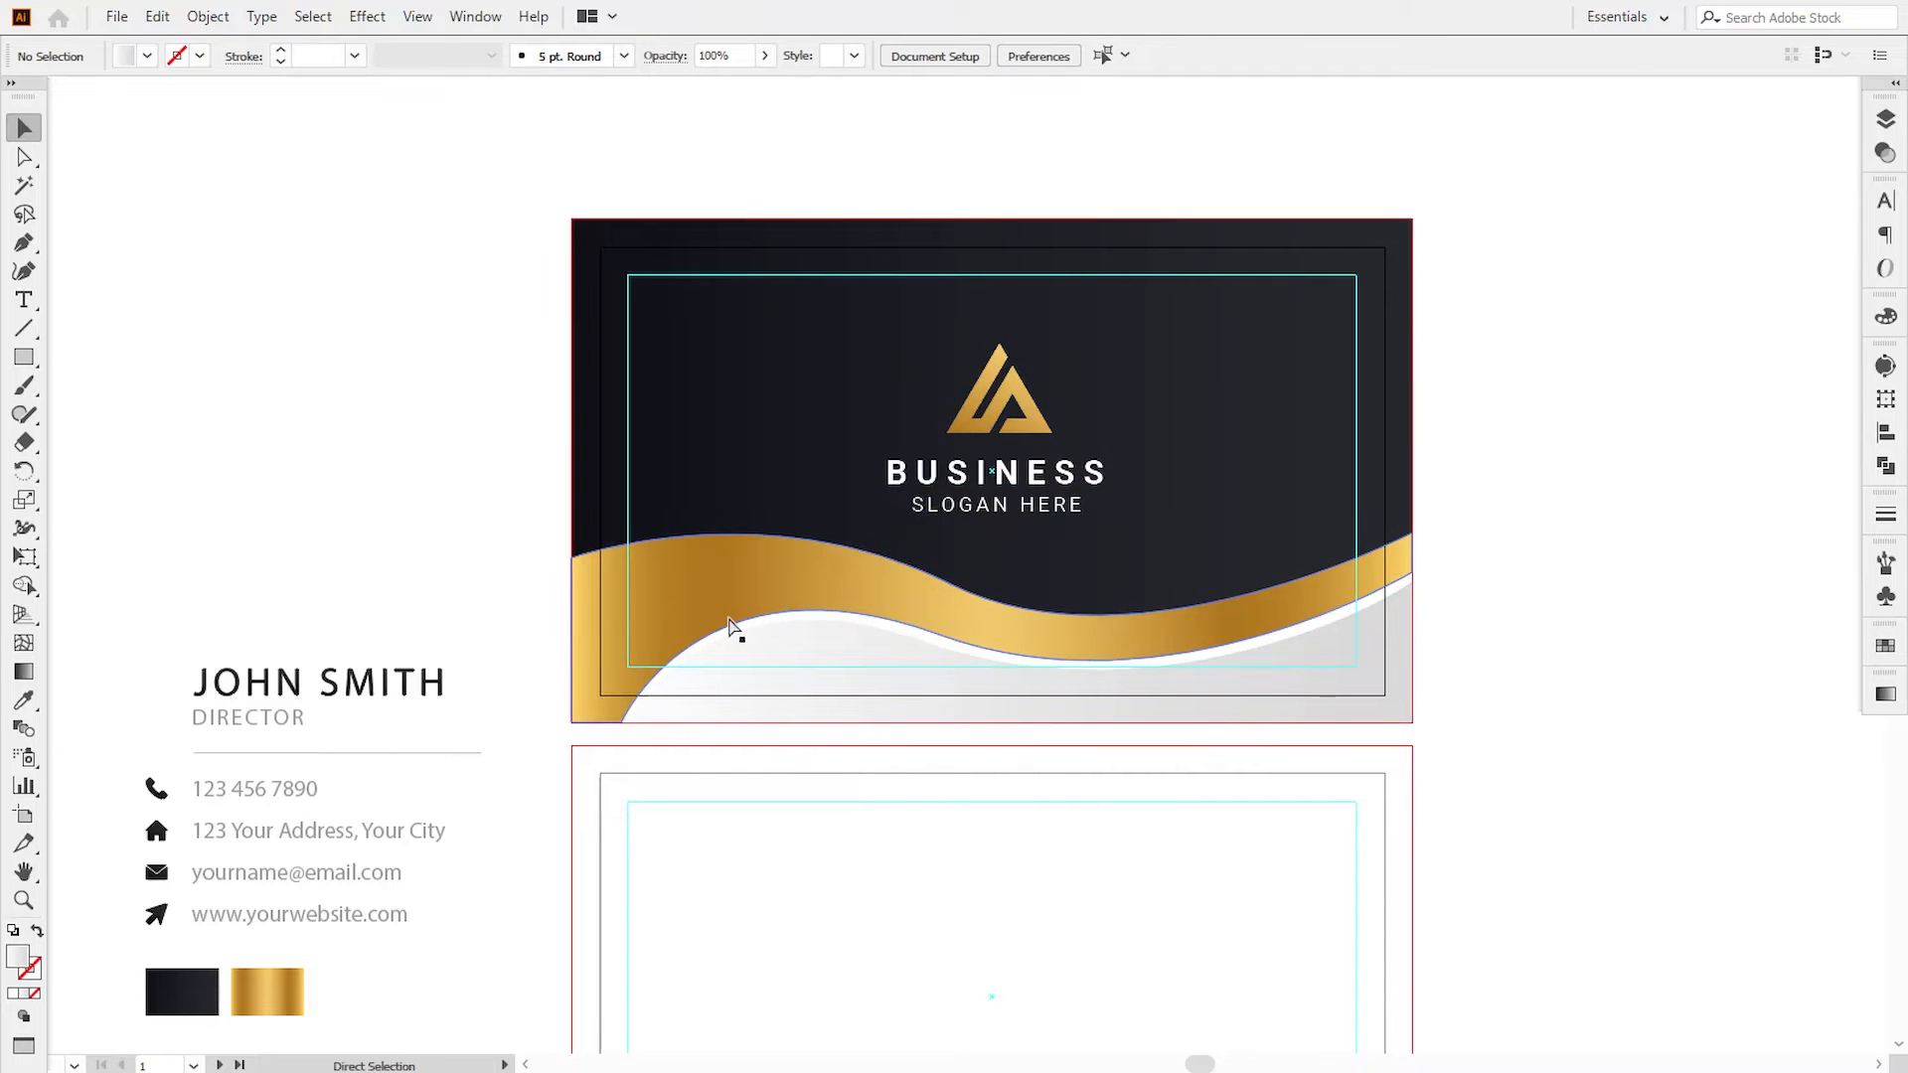
- Draw a curved upper edge with the Pen tool from the card's left bleed edge at about Y 1.34 in, ending at about X 2.93 in, Y 1.54 in
key(ctrl+plus)
drag(745, 639, 611, 668)
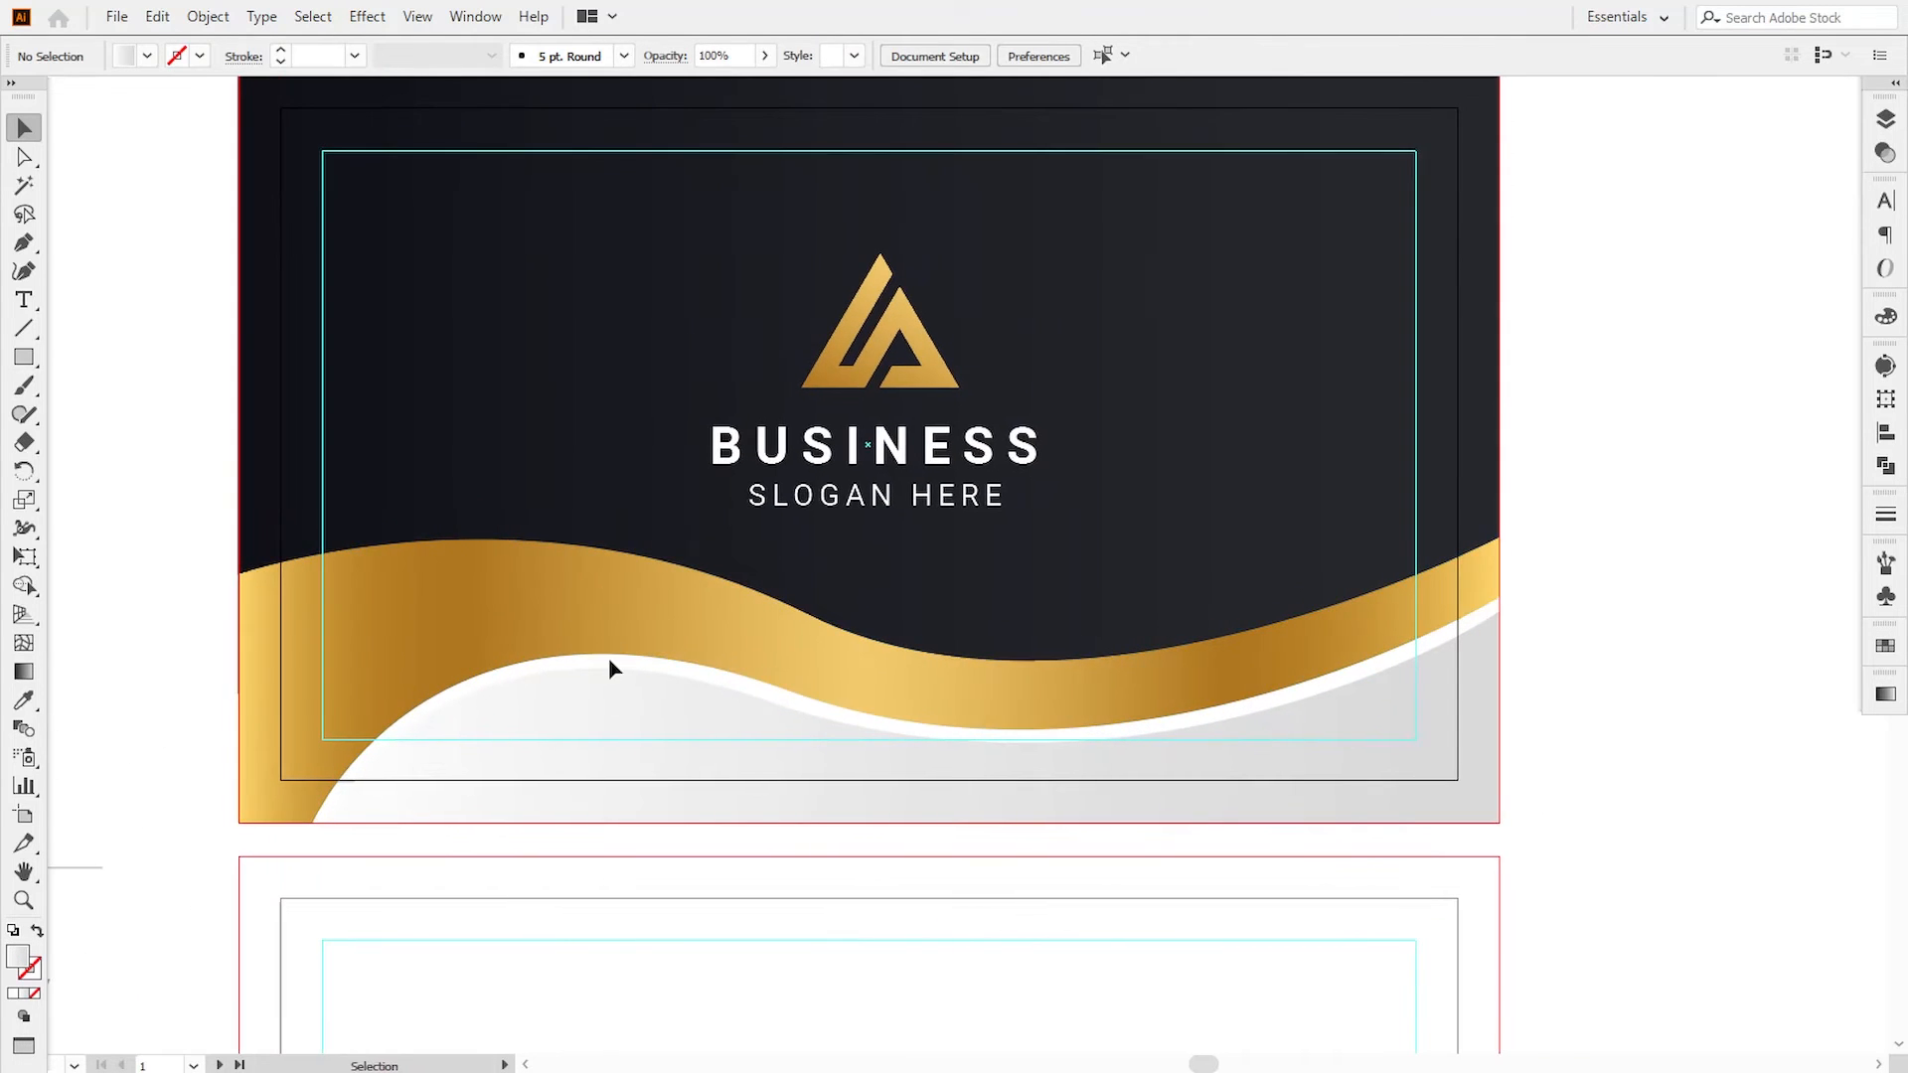
click(21, 244)
click(239, 559)
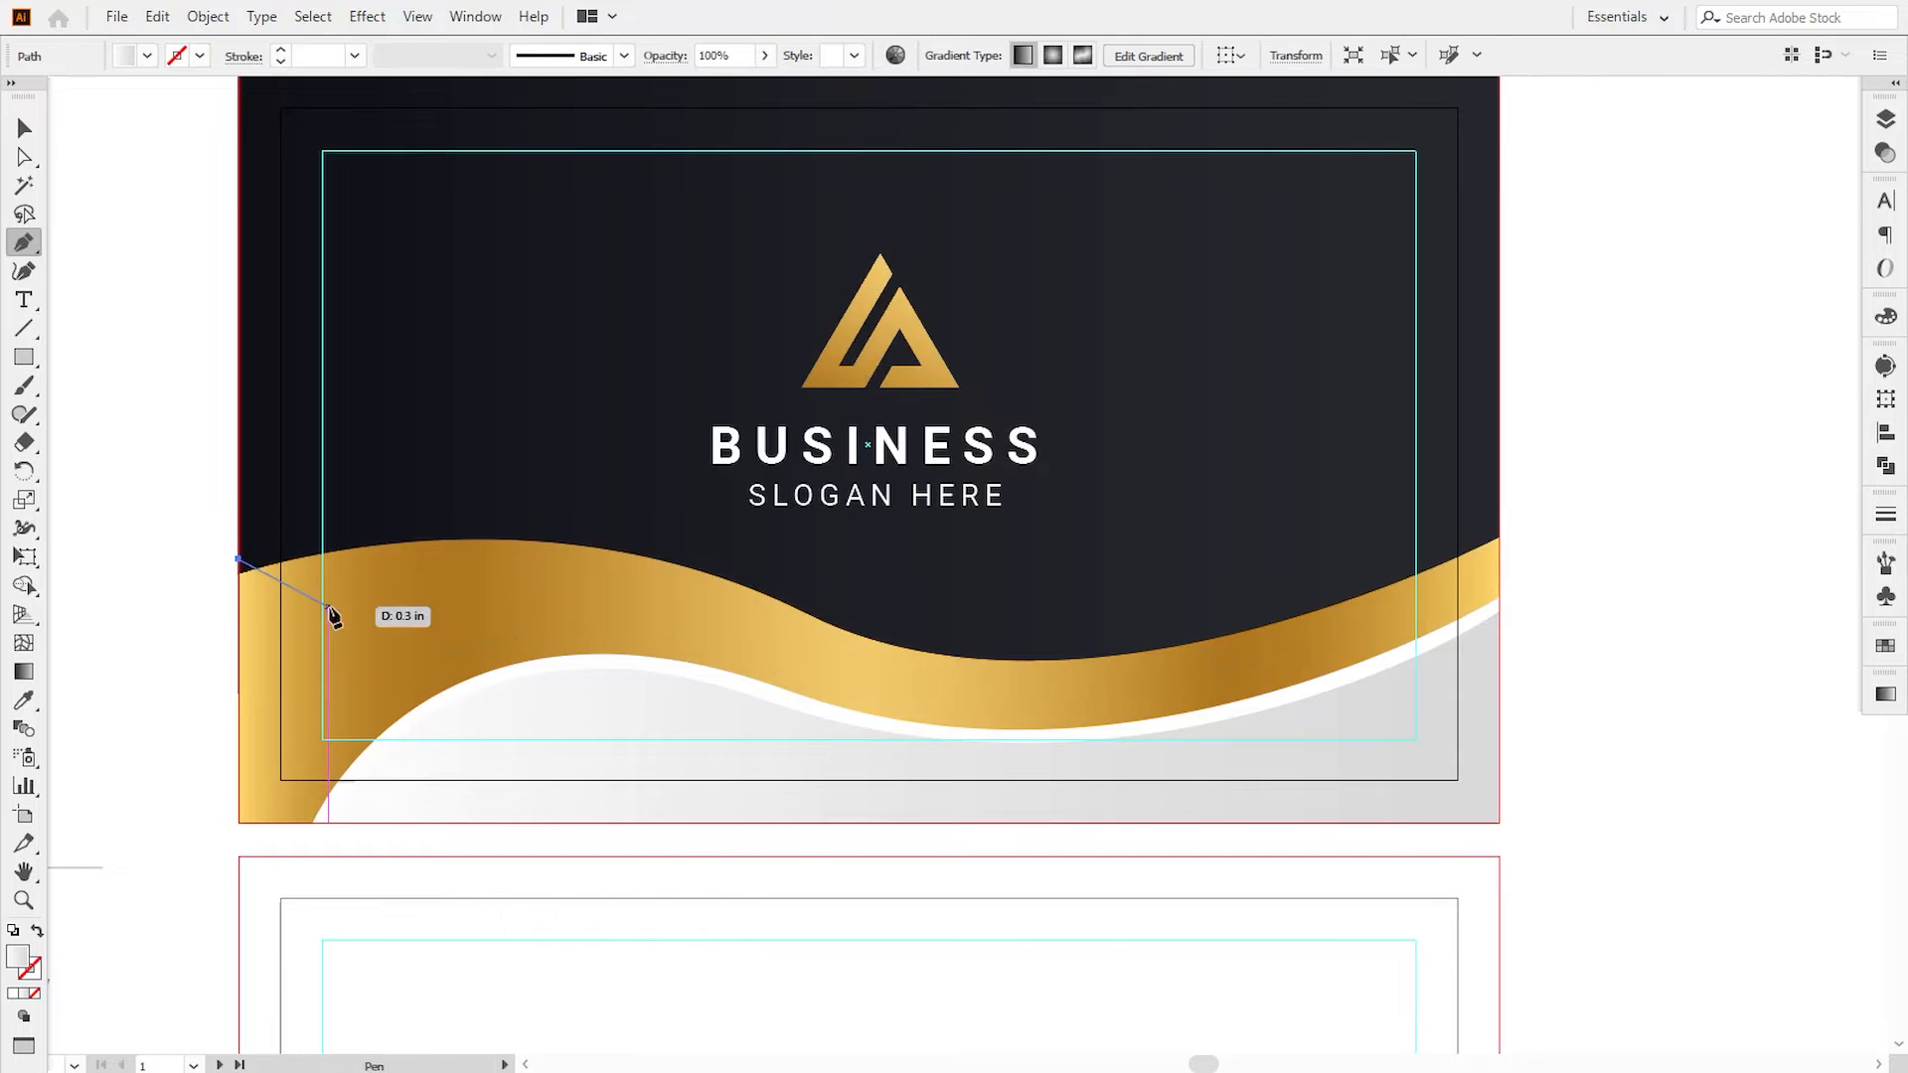
drag(819, 597, 1170, 747)
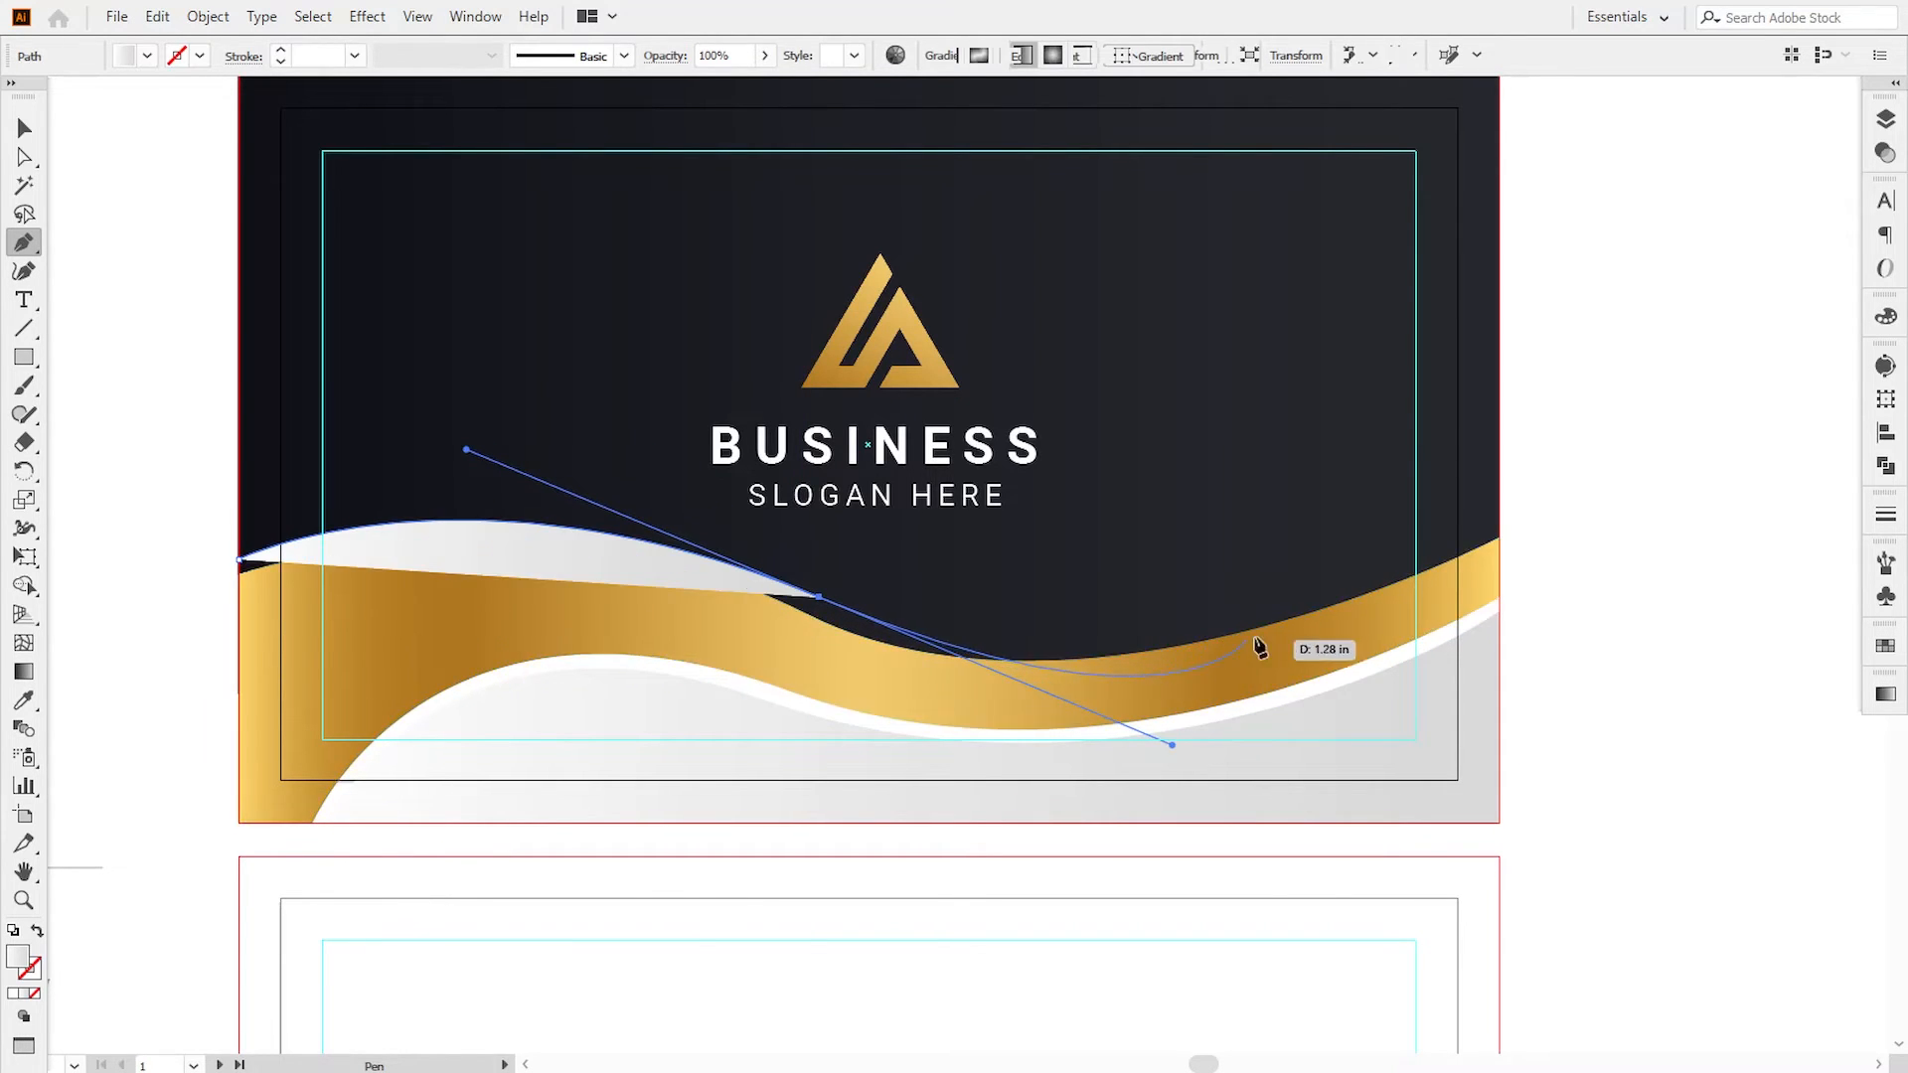
click(820, 597)
drag(1266, 626, 1533, 550)
click(1266, 626)
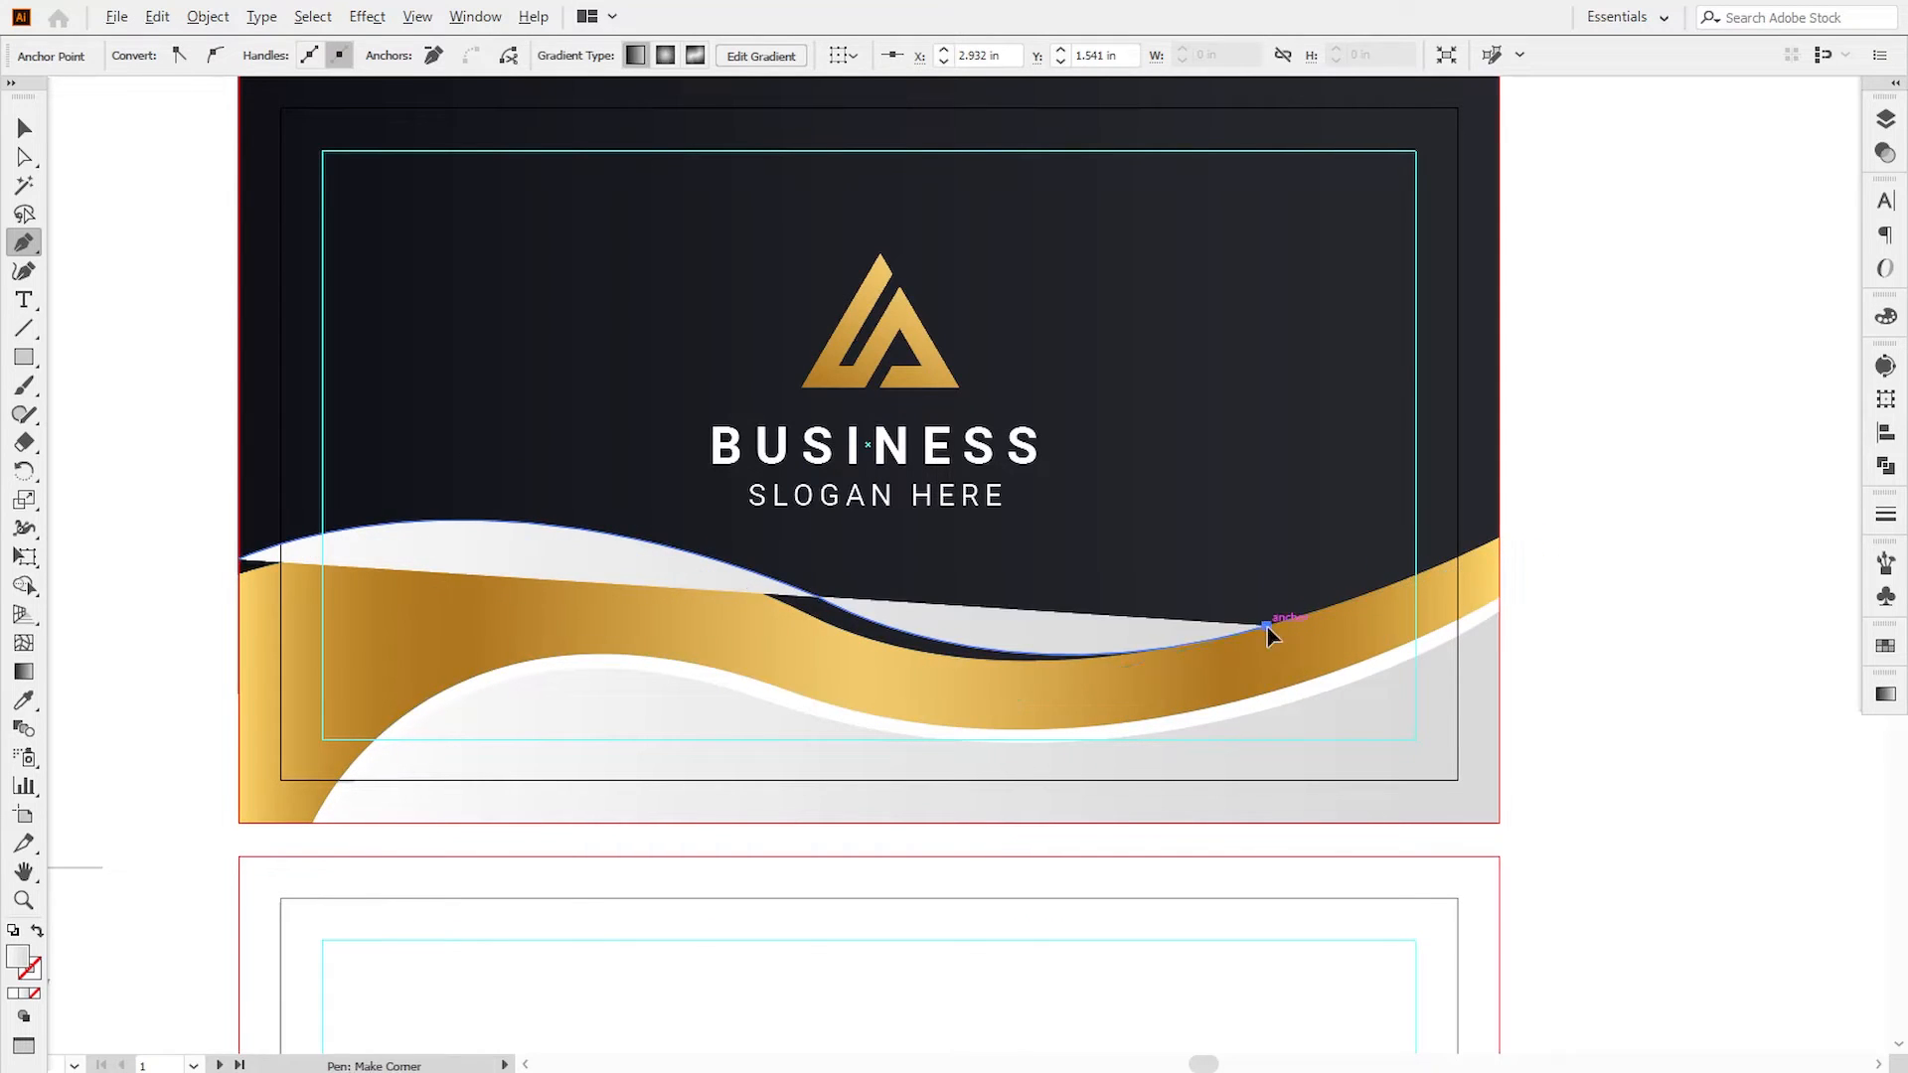
- Curve the path back through about X 0.96 in, Y 1.38 in to the left bleed edge at about Y 1.50 in, and close the shape
drag(604, 576, 204, 399)
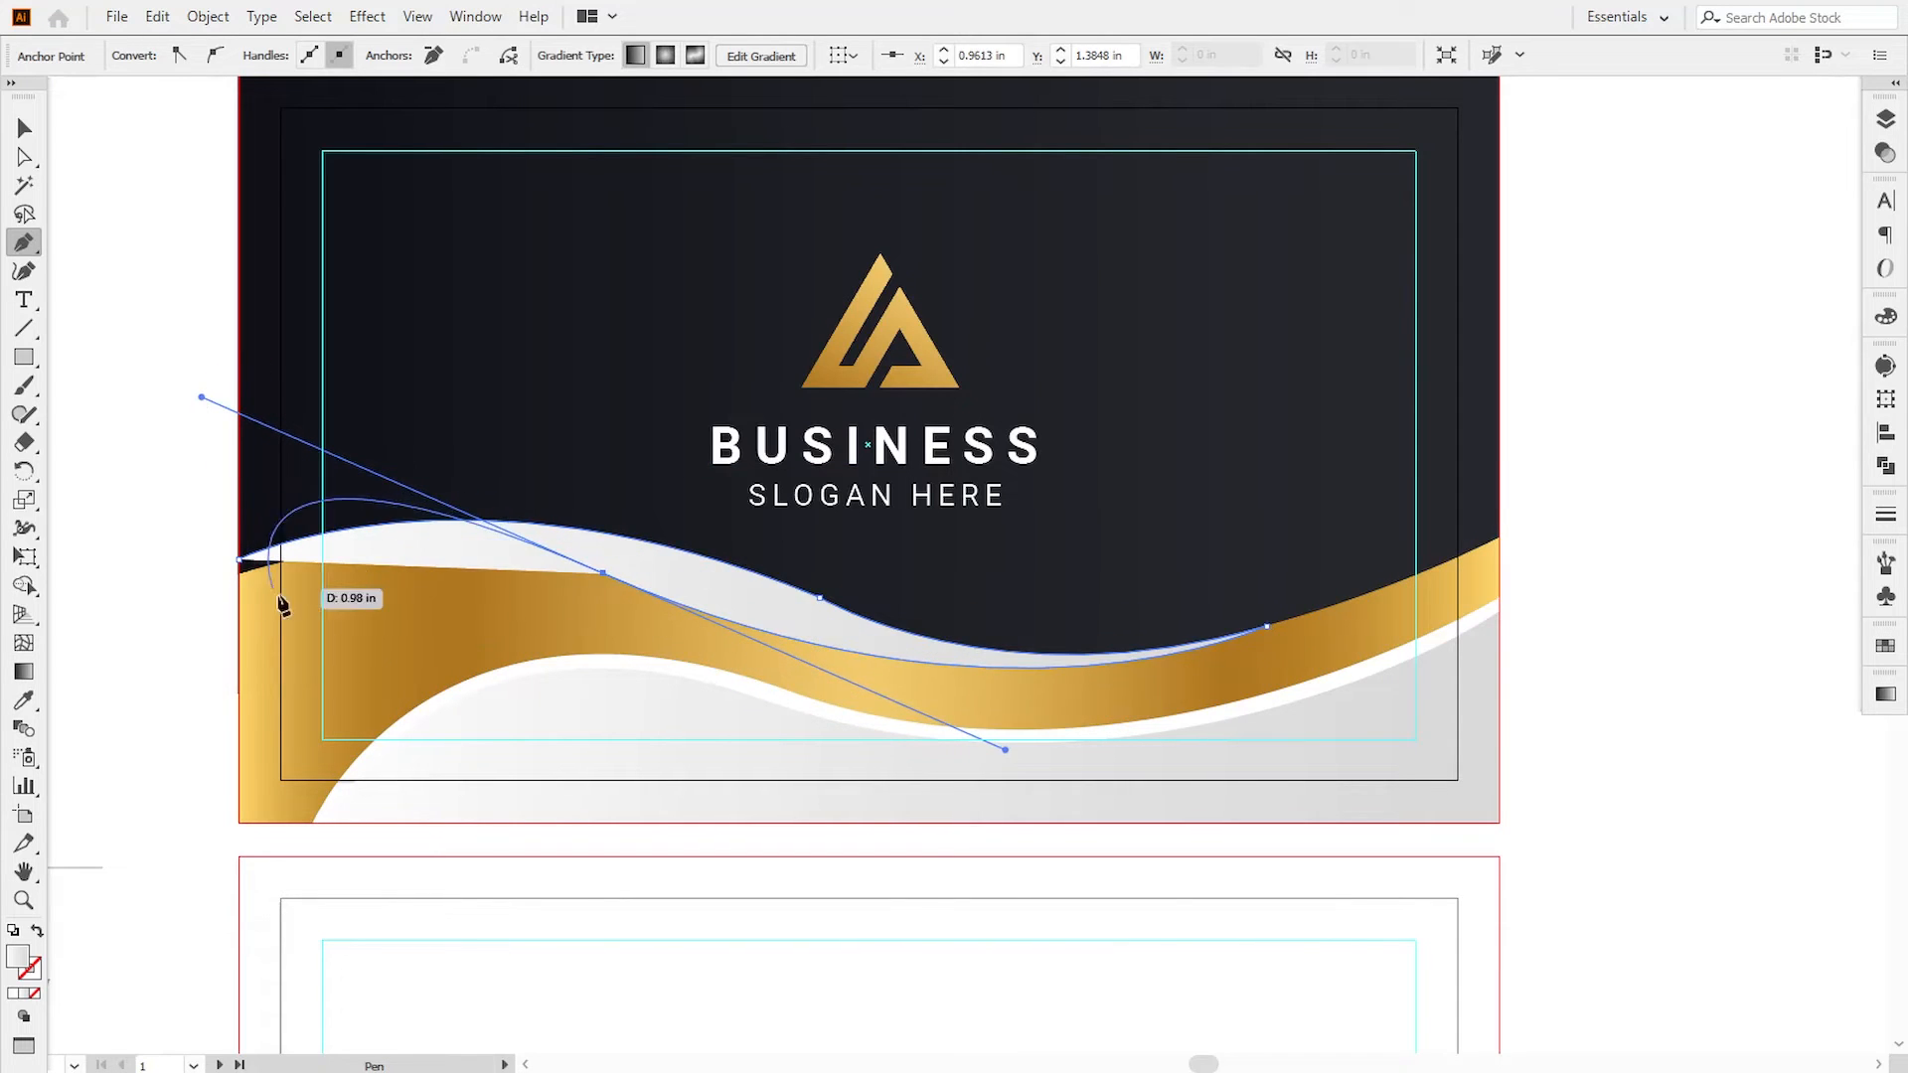
drag(604, 575, 105, 699)
click(239, 612)
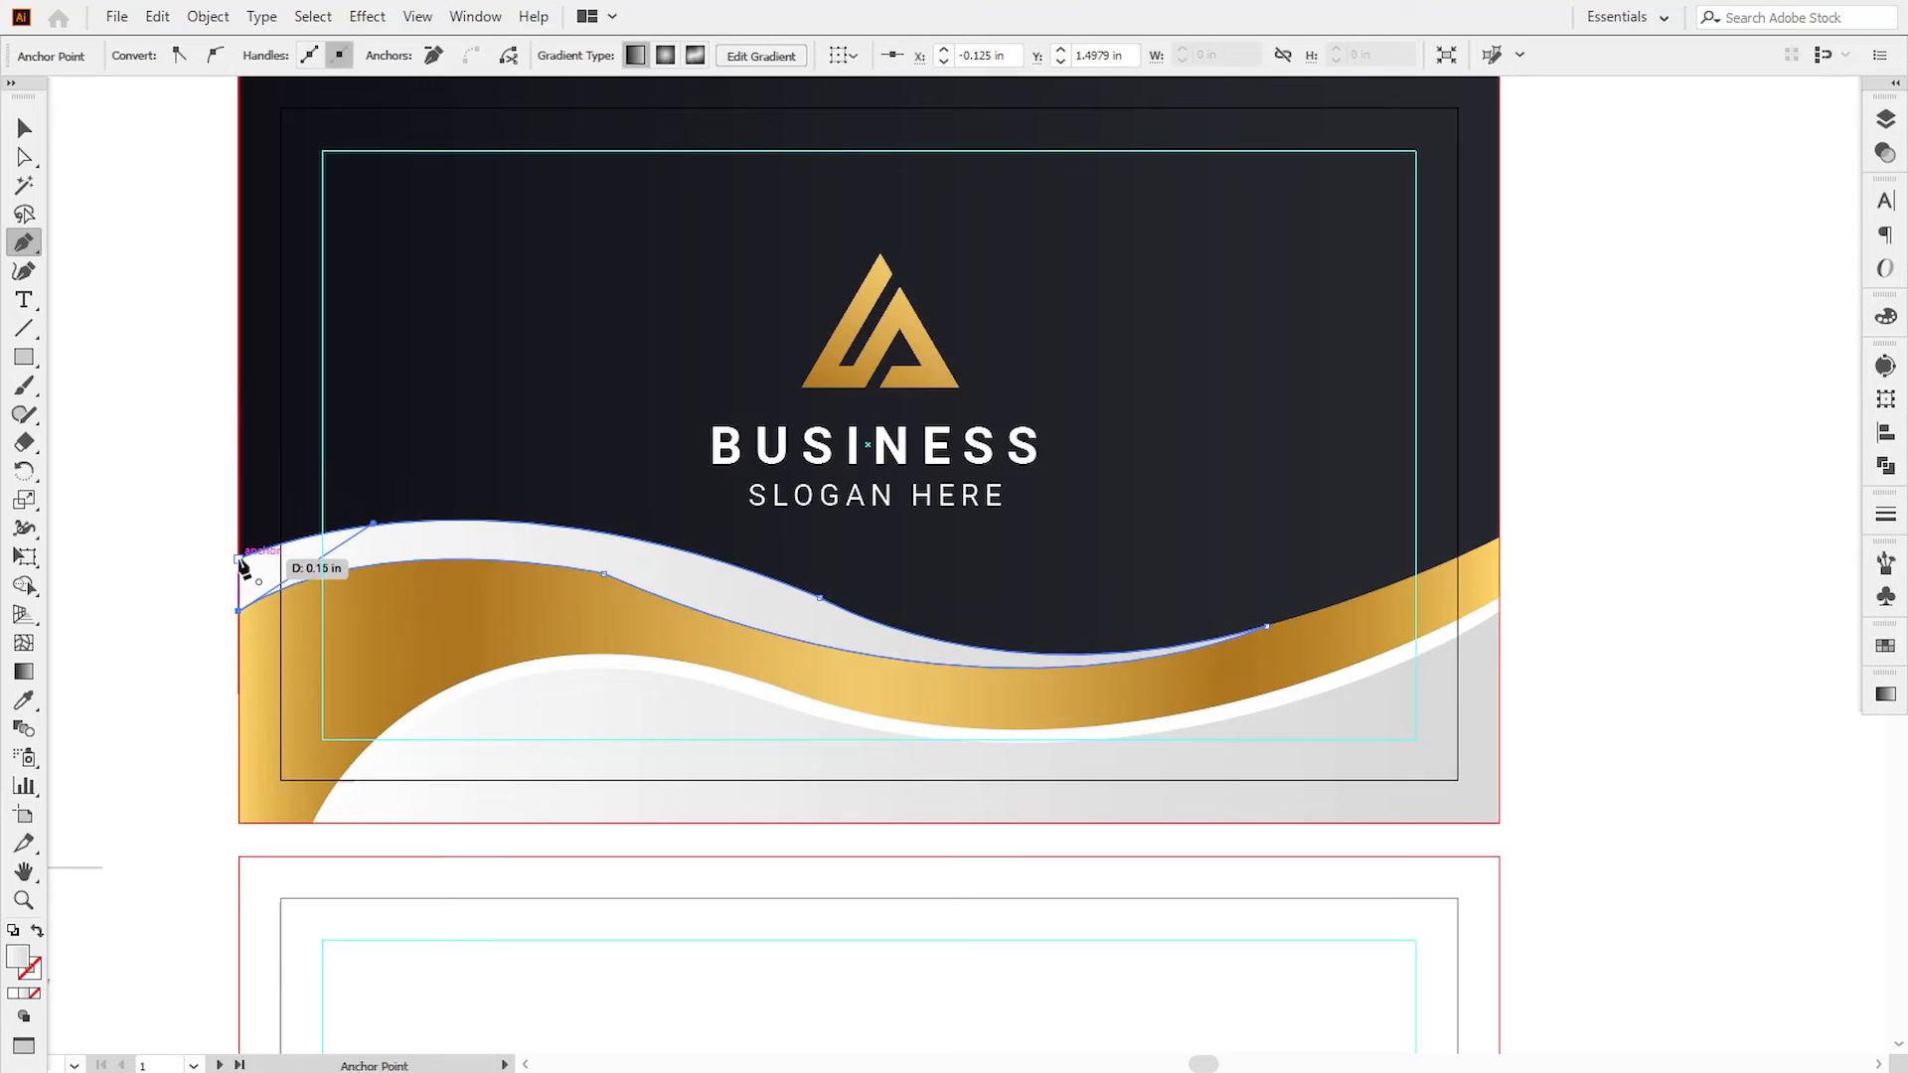
click(238, 560)
- Fill the new wave strip with the card background's dark gradient and set its blending mode to Multiply
click(24, 700)
click(441, 390)
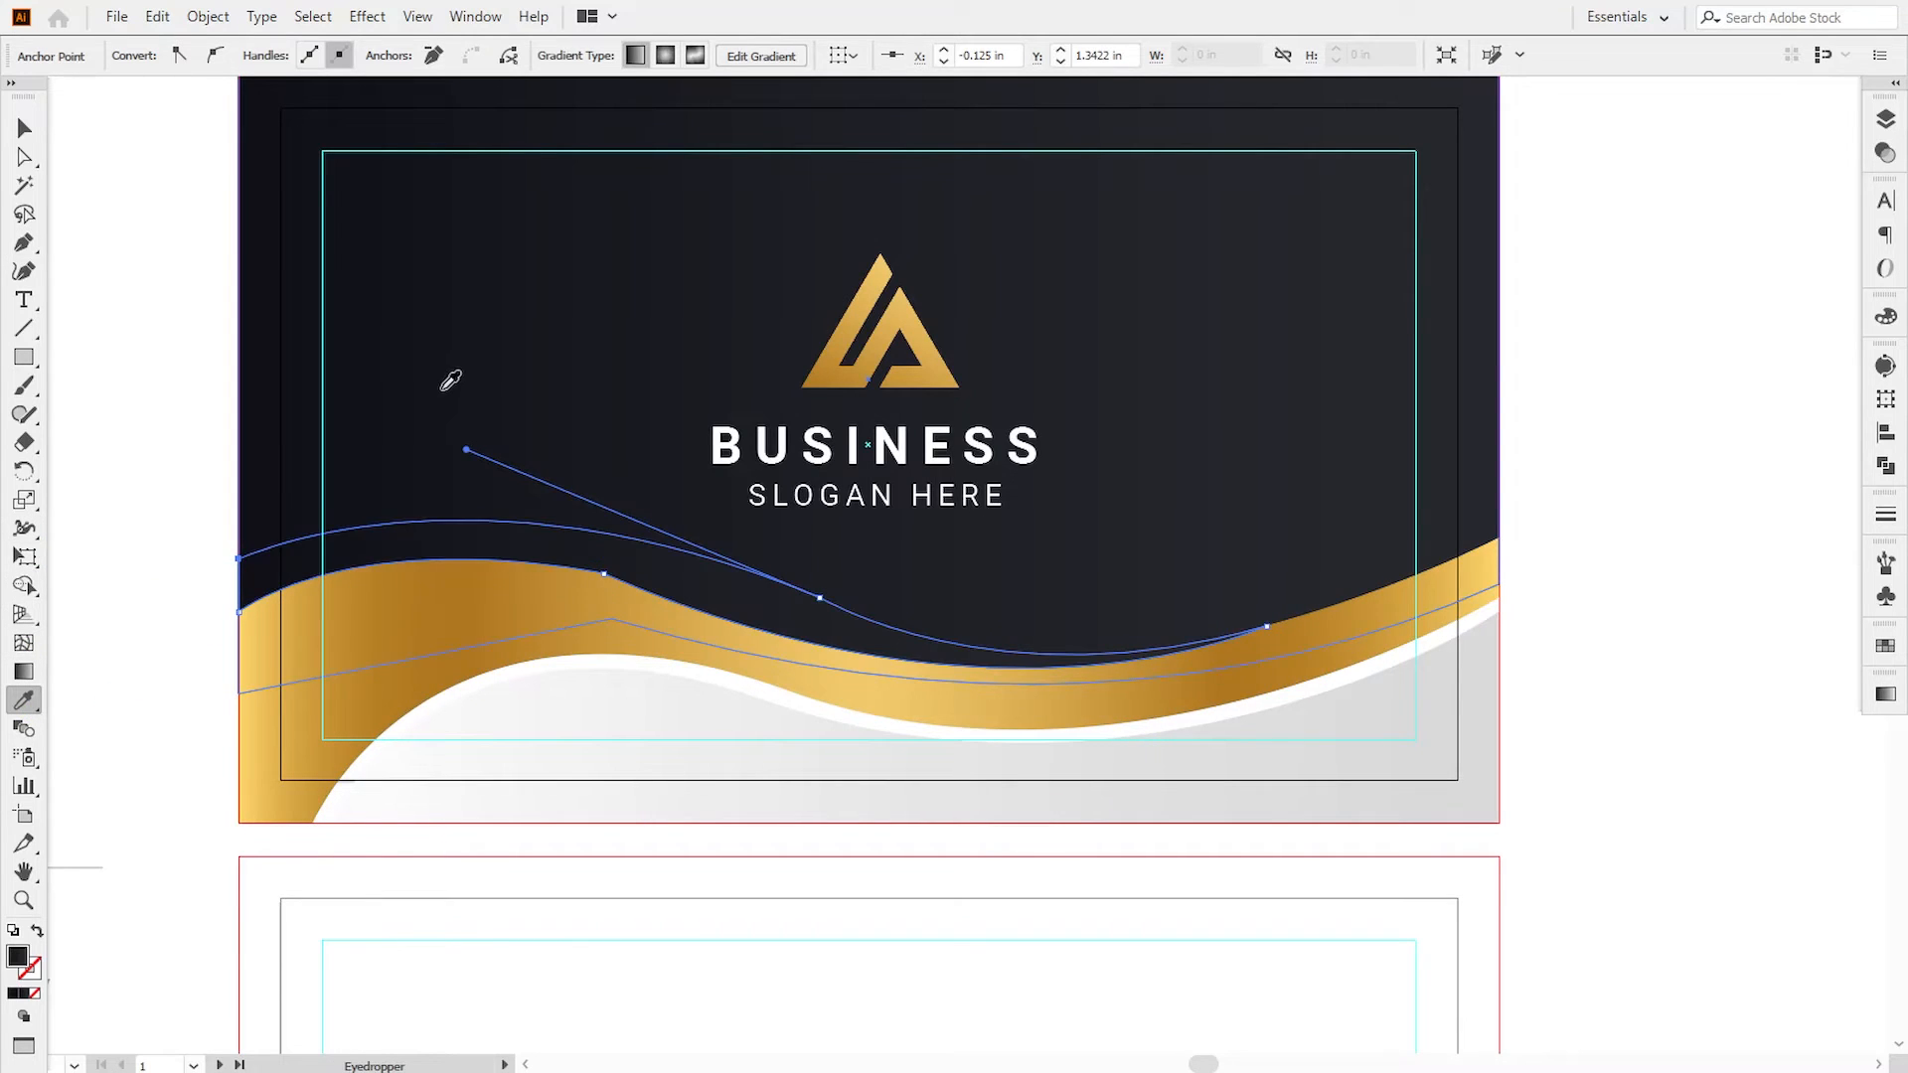
click(1884, 154)
click(1646, 144)
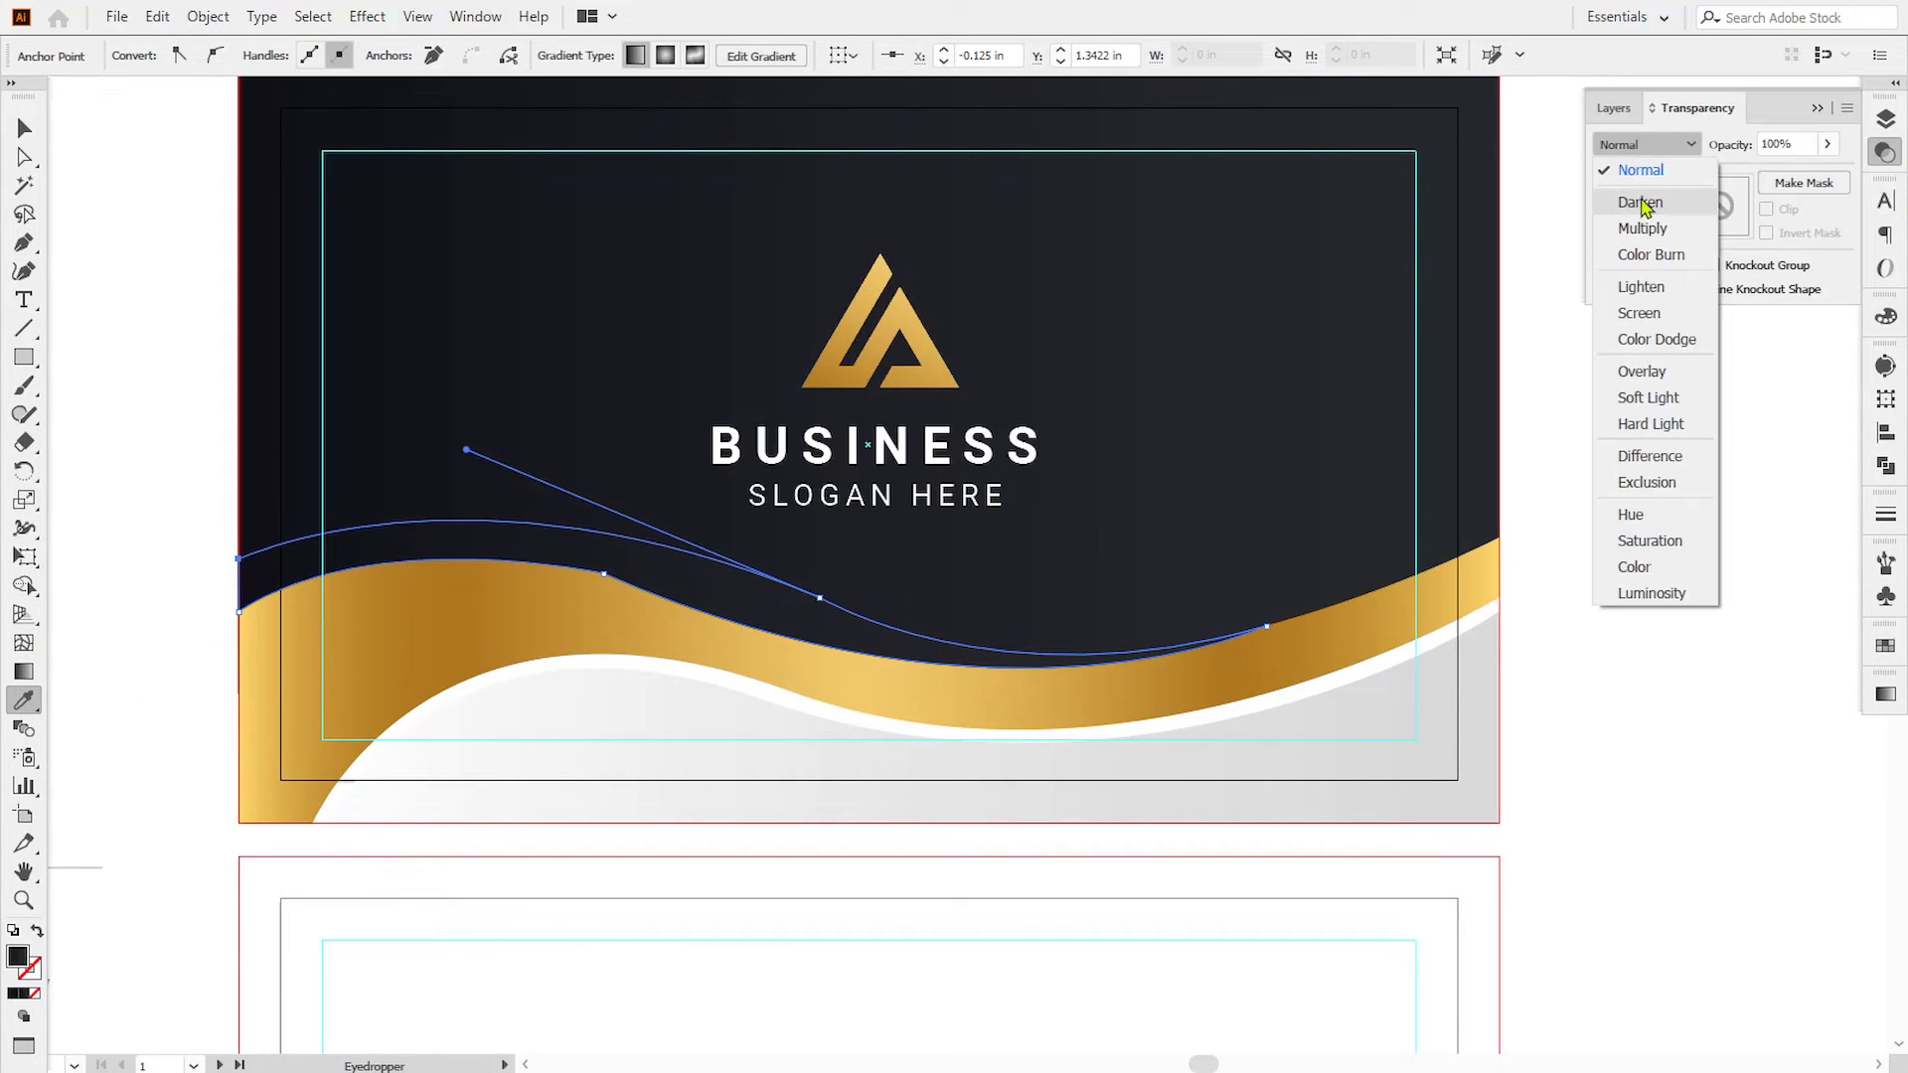
click(1642, 226)
click(24, 129)
click(211, 580)
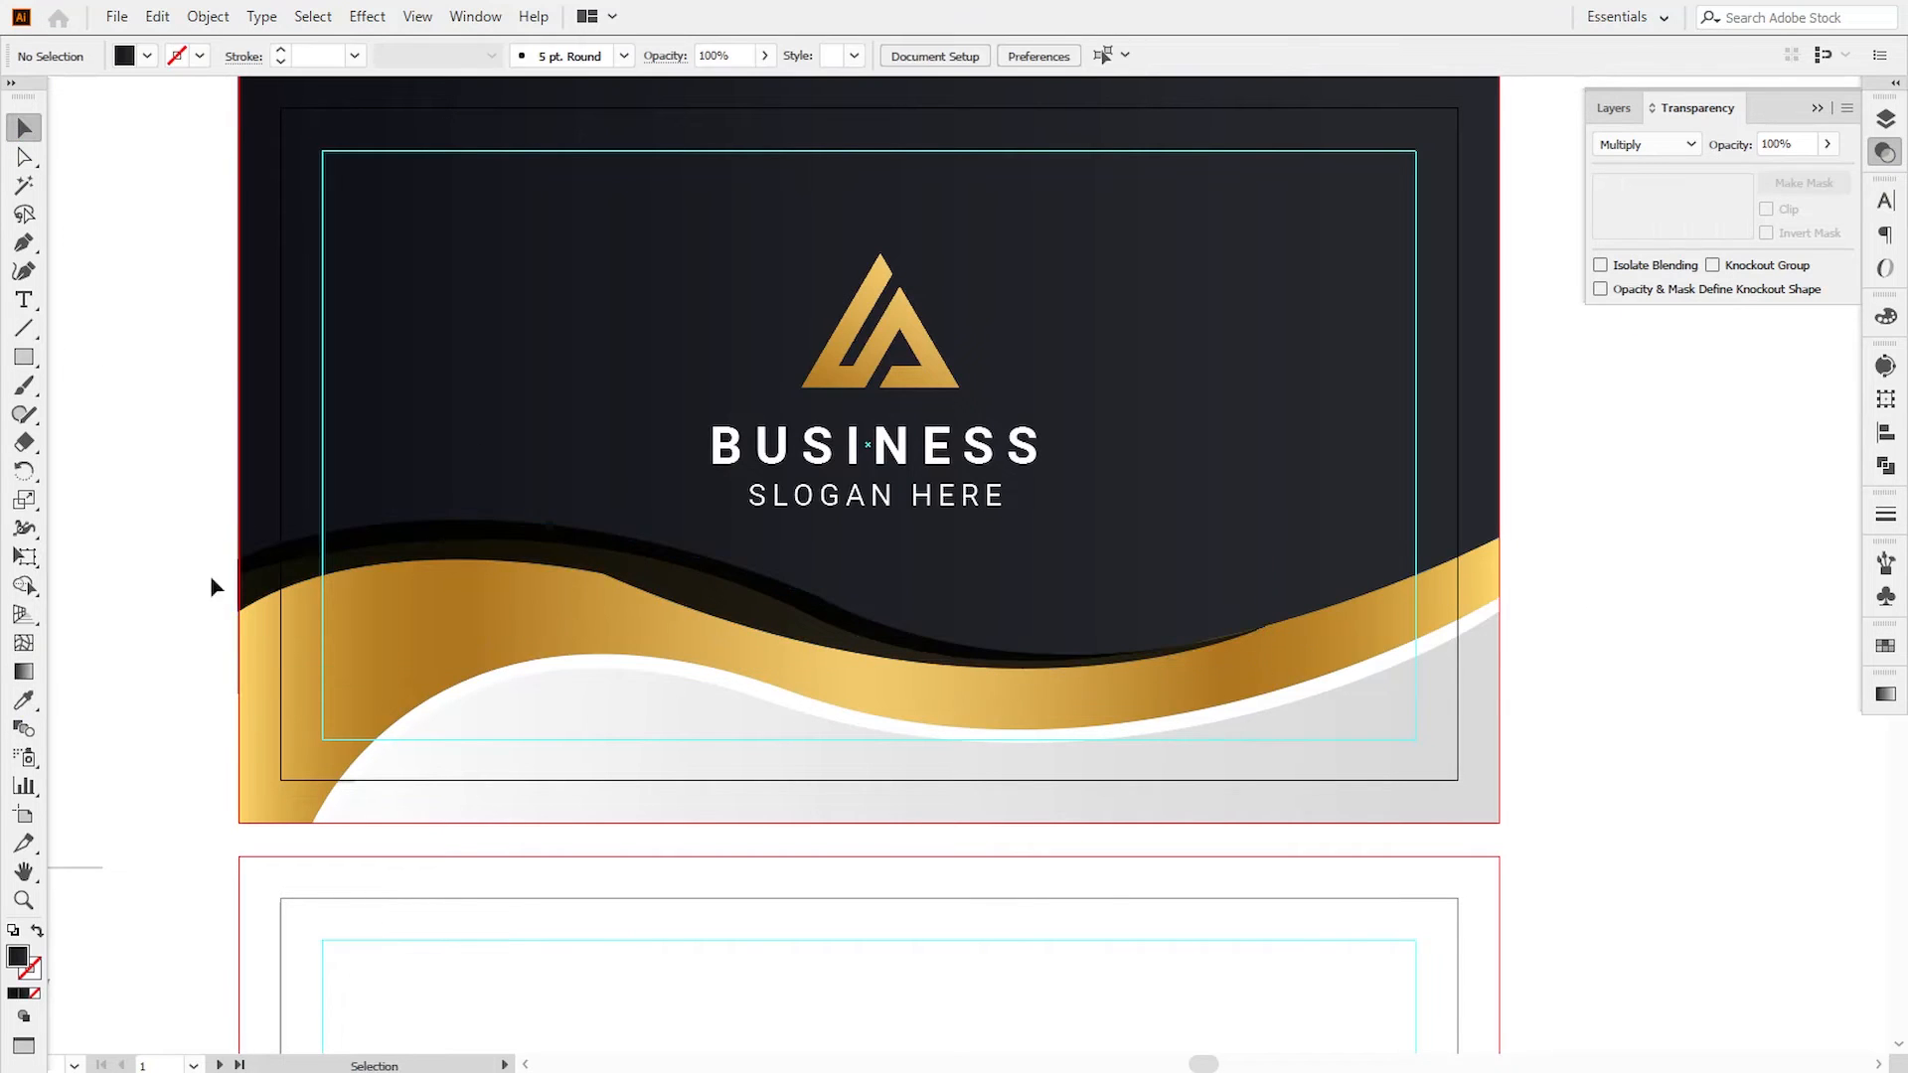
- Bring the golden wave to the front so it covers the lower part of the dark strip
right_click(336, 682)
click(609, 553)
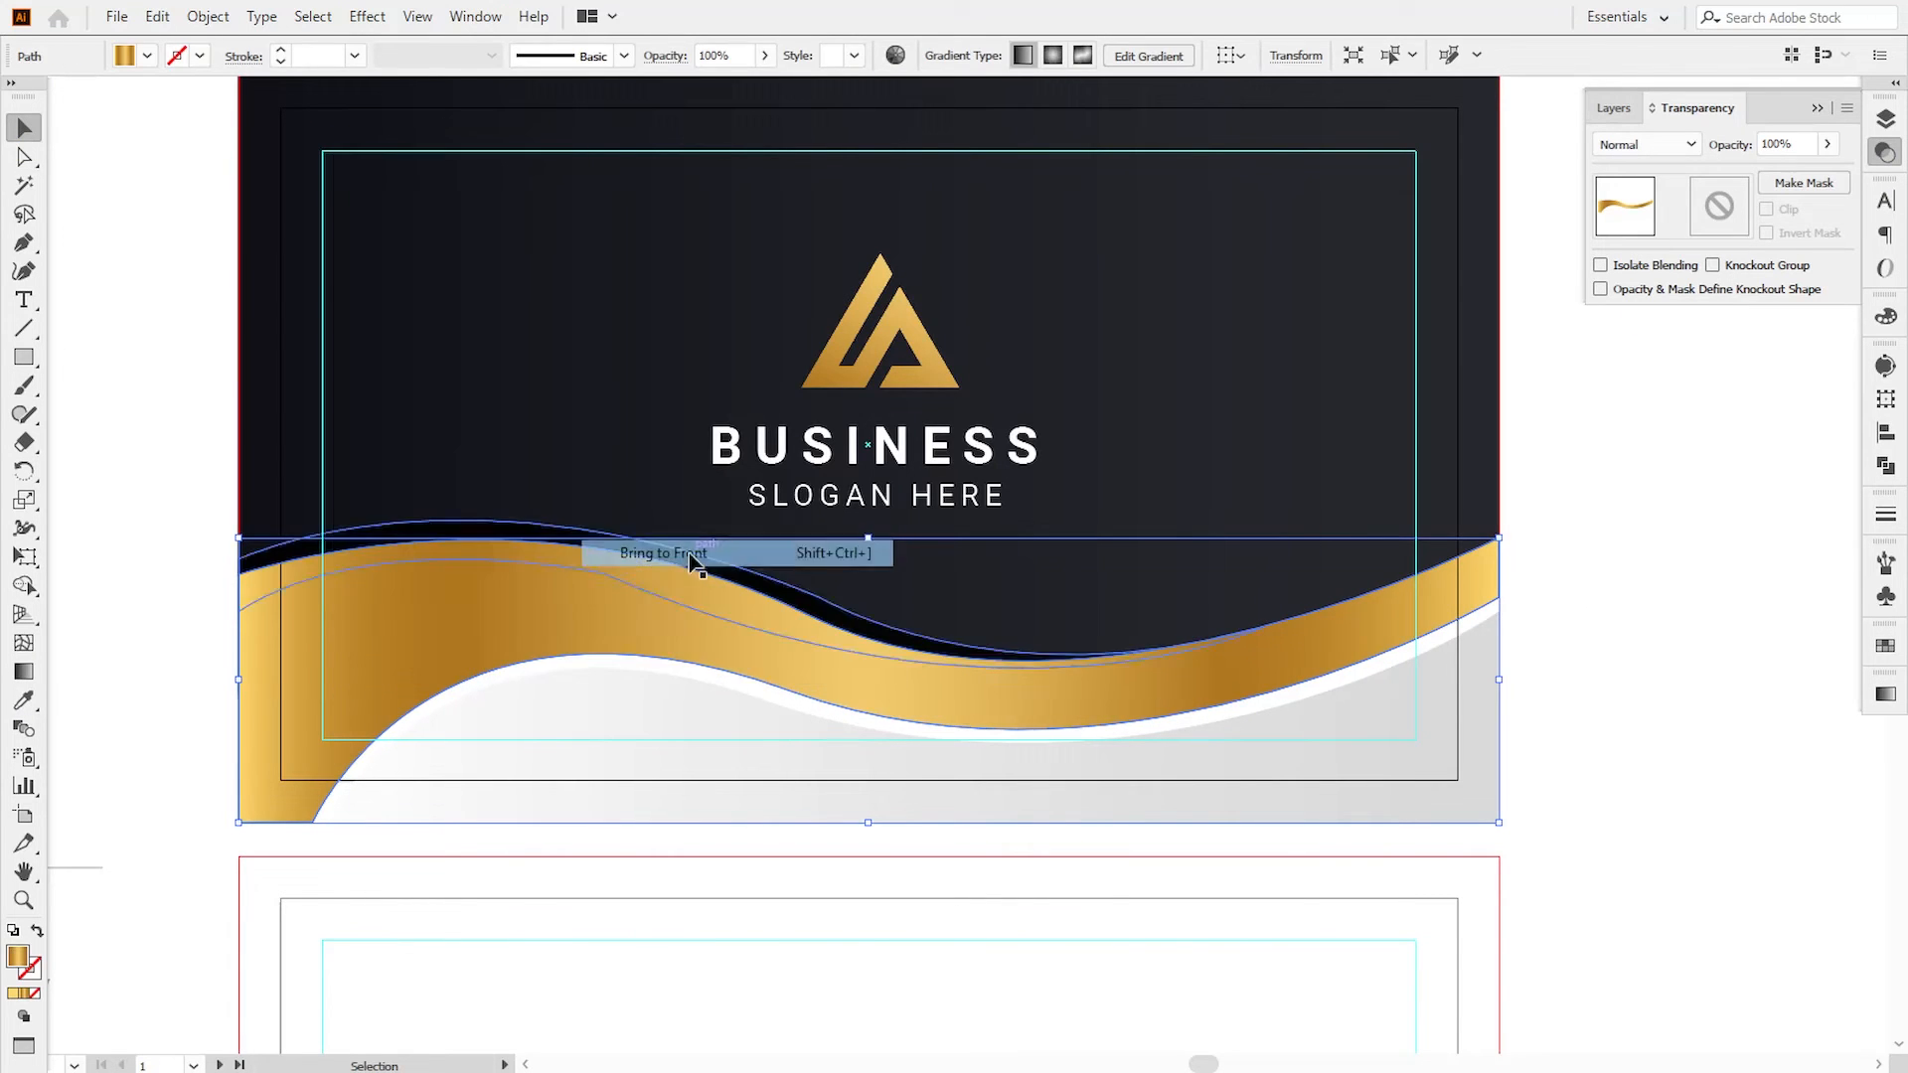
click(183, 639)
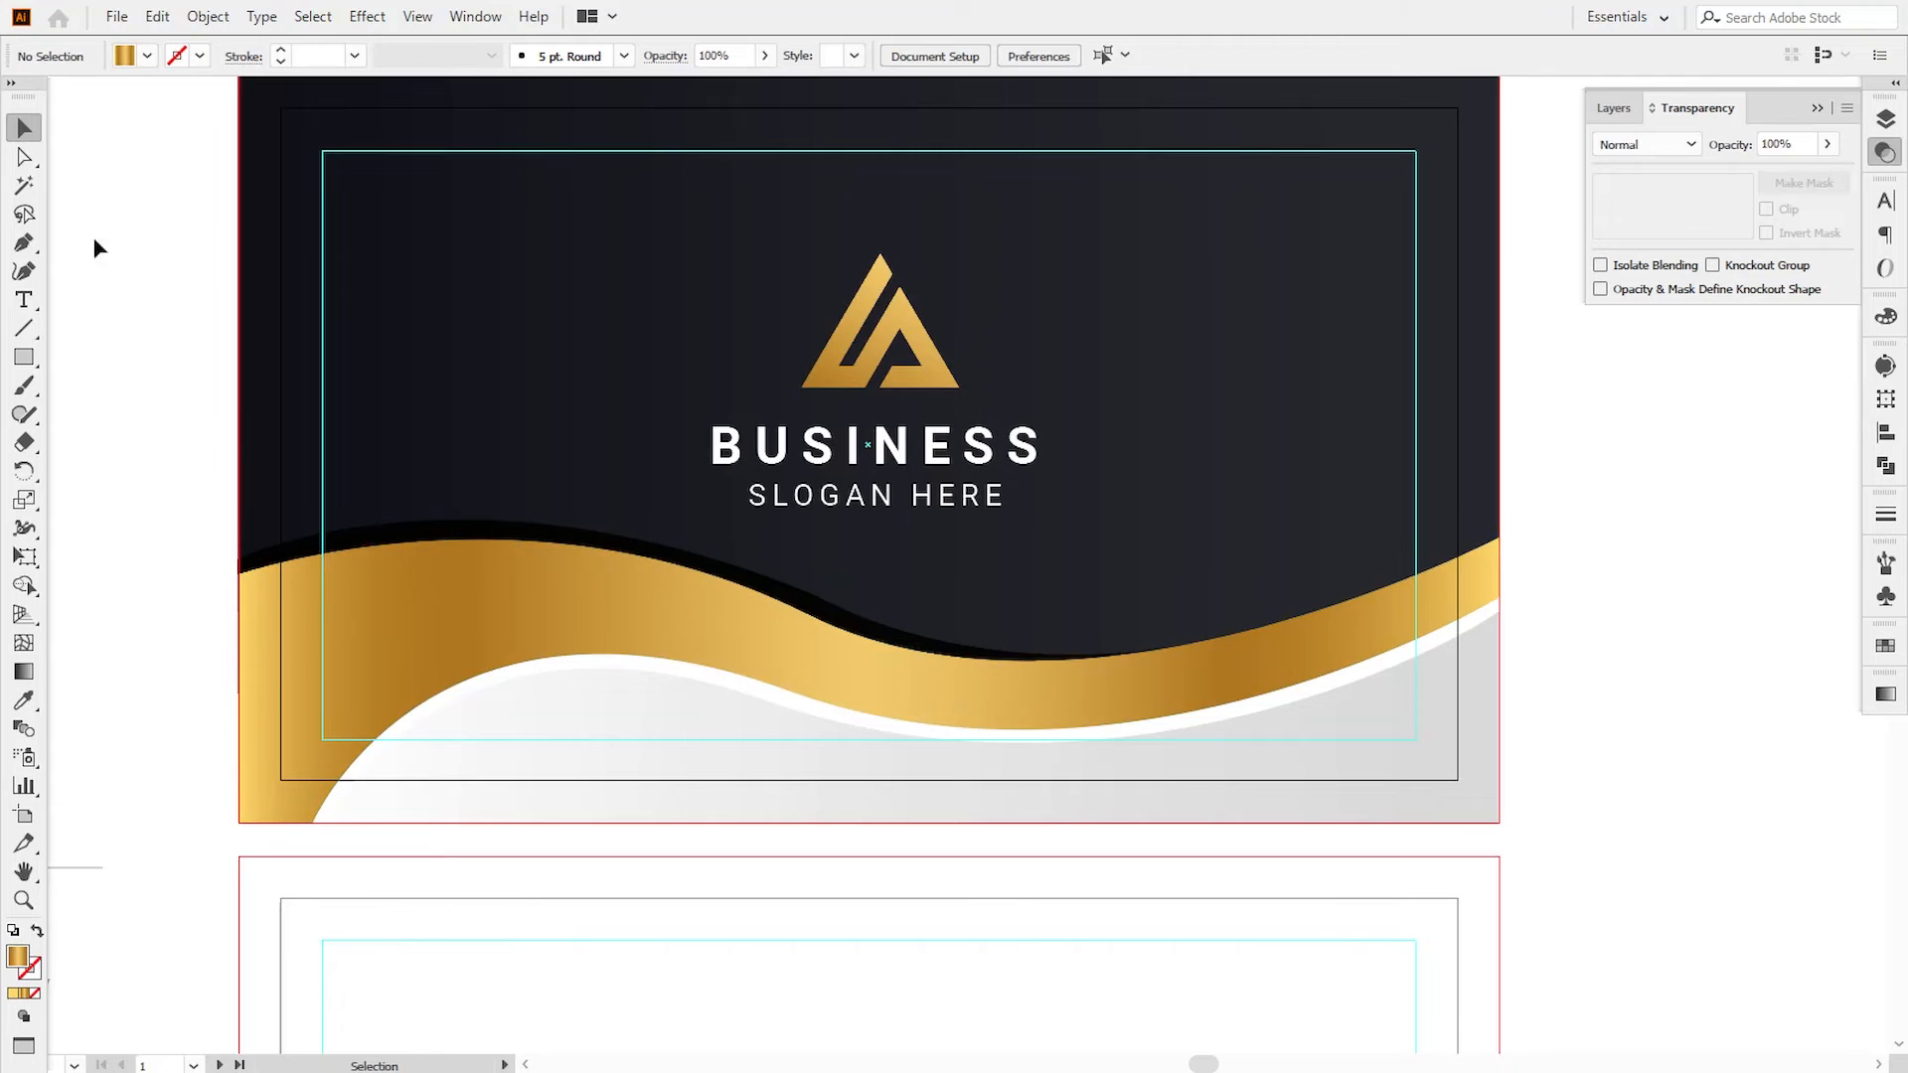
- Raise the left handle of the dark strip's middle upper anchor slightly and shorten the handle at its right tip
click(24, 157)
click(557, 527)
click(818, 599)
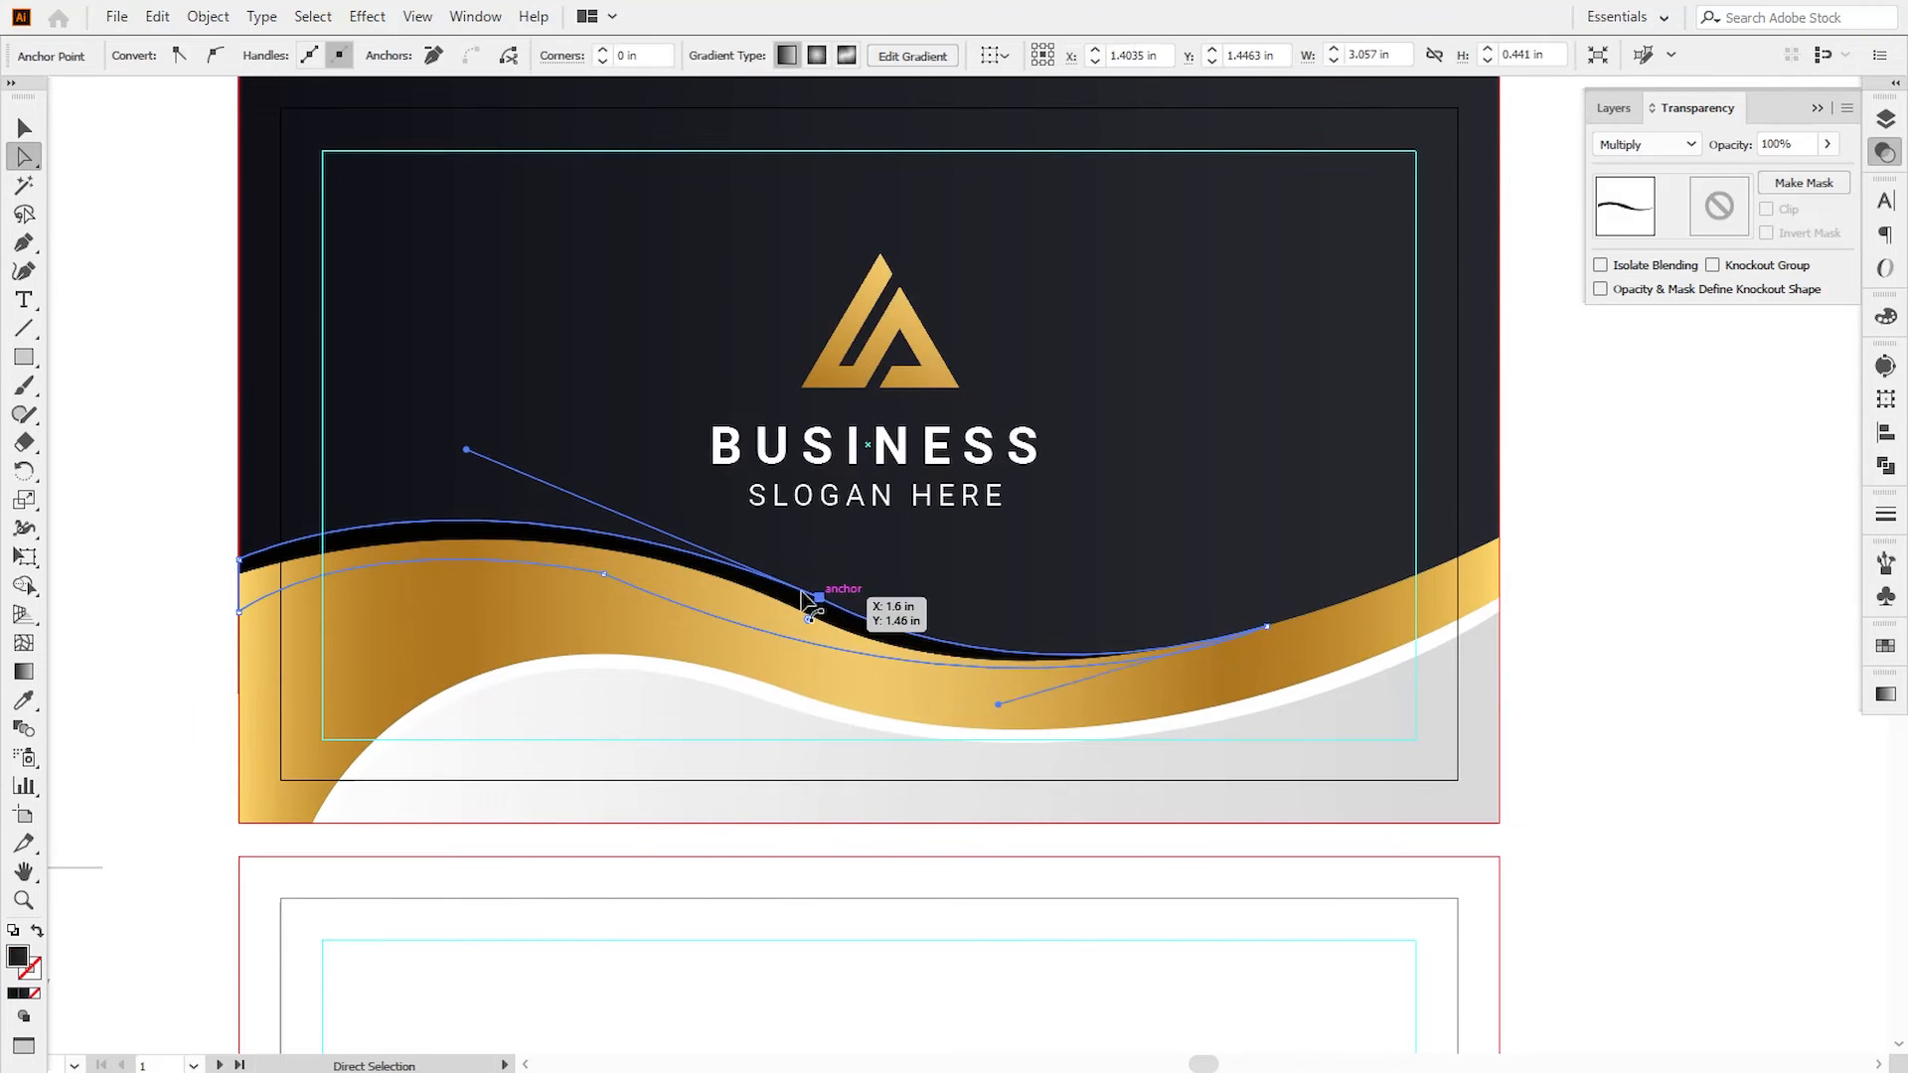
mouse_move(468, 452)
mouse_down()
mouse_move(455, 438)
mouse_move(472, 444)
mouse_up()
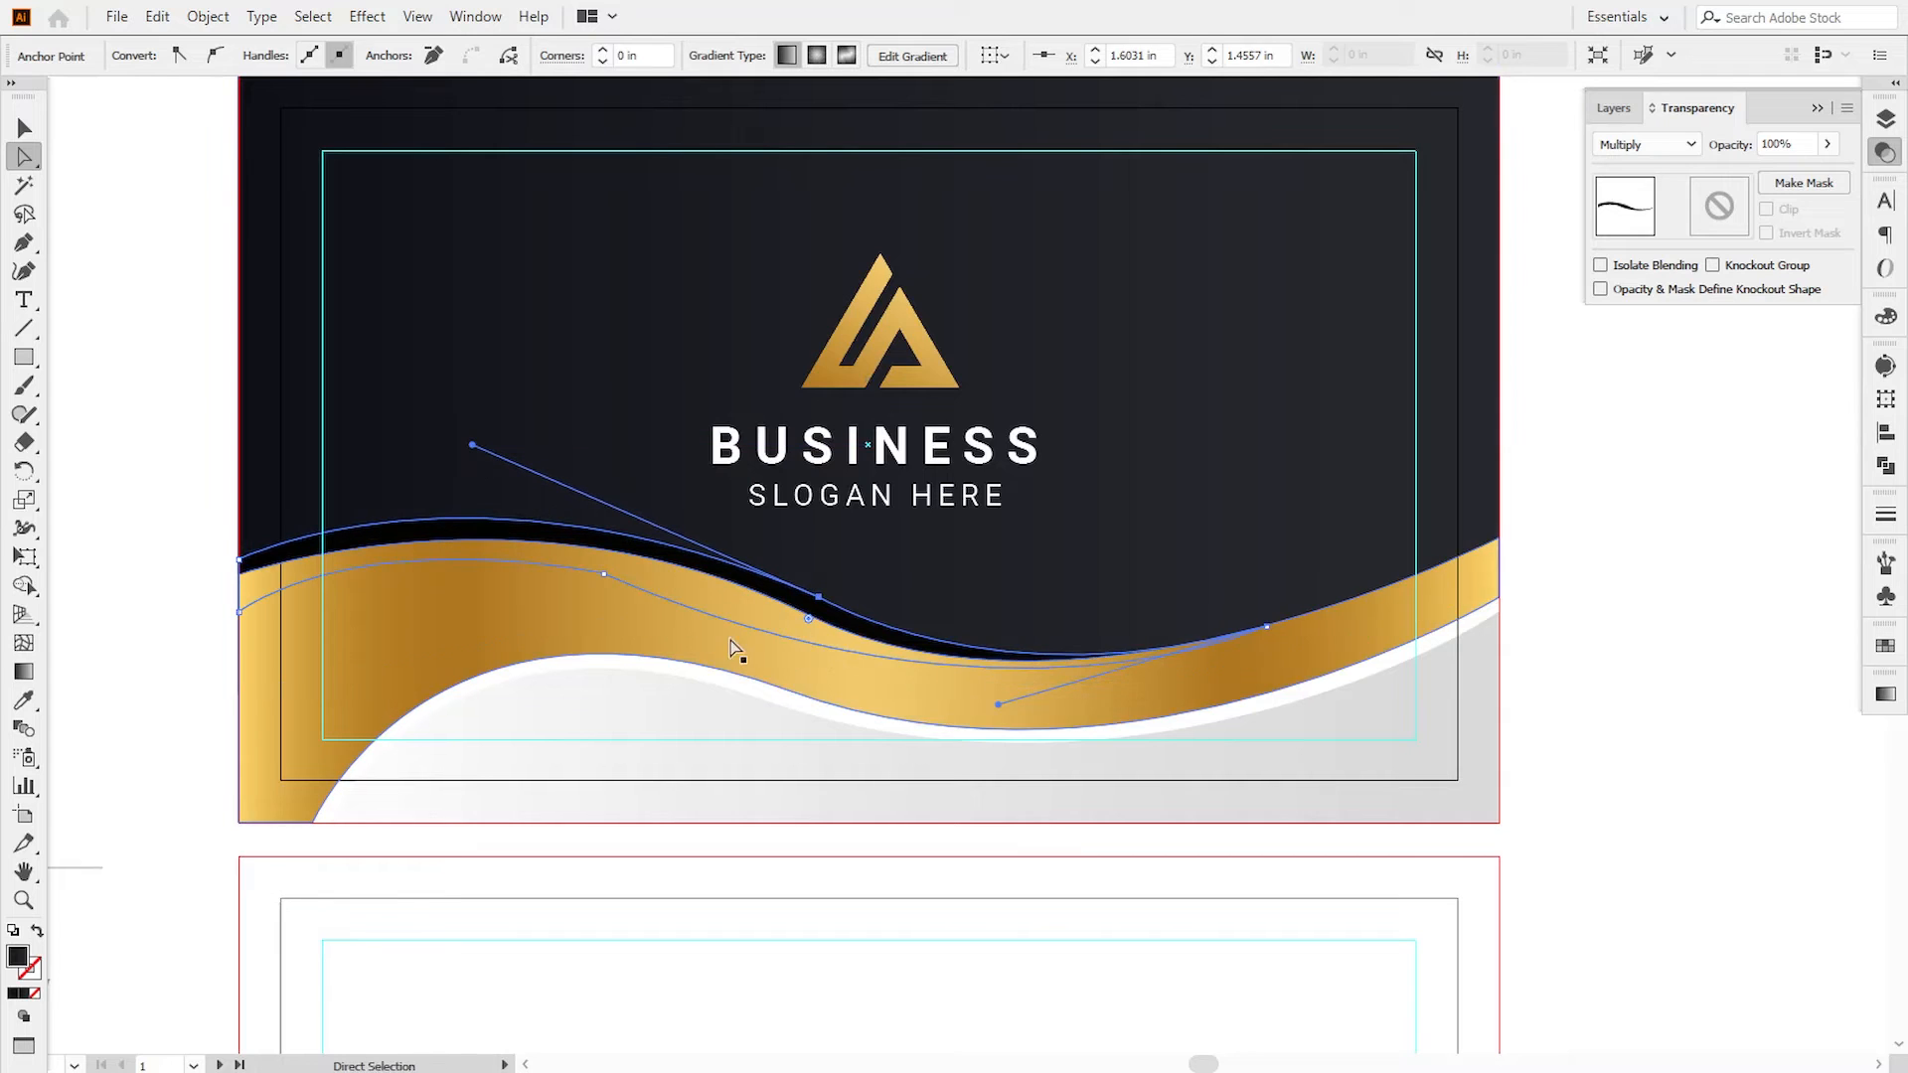
click(1023, 713)
drag(999, 705, 1039, 705)
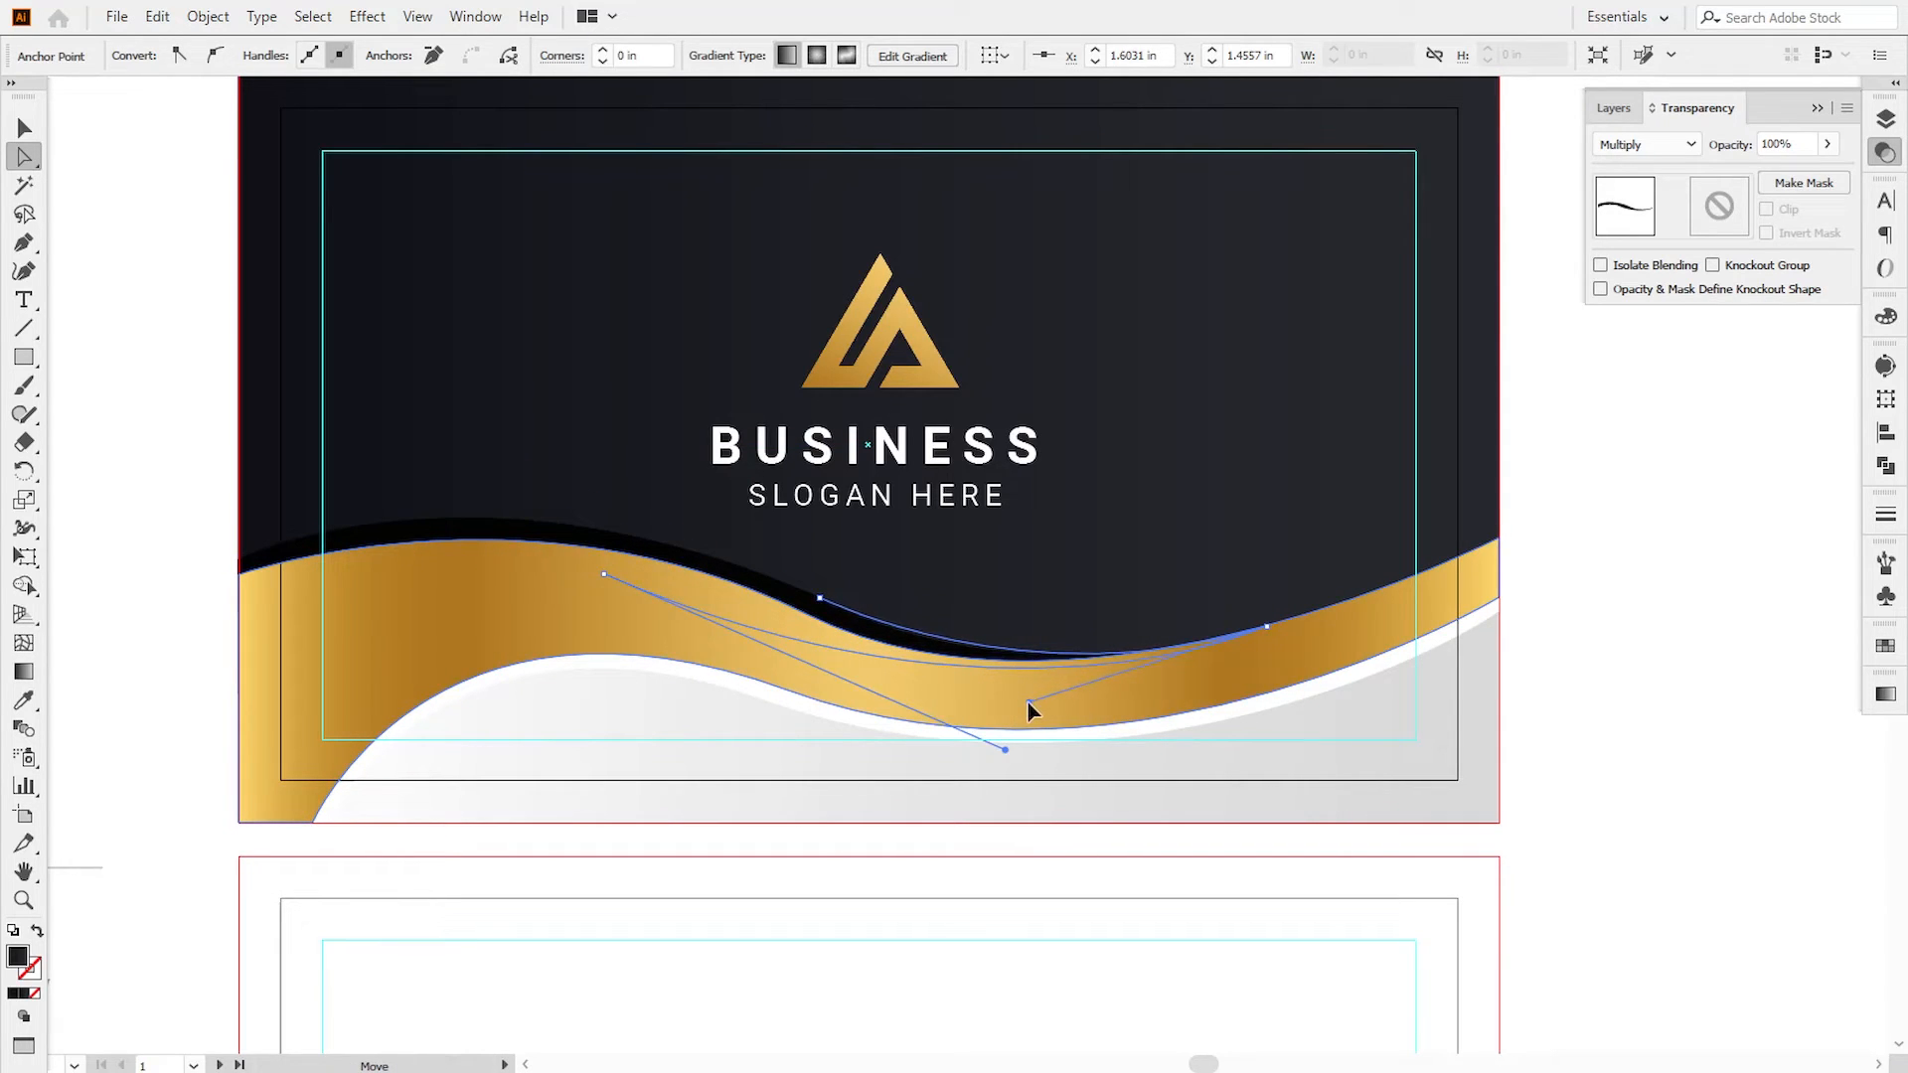
click(1615, 715)
- Shorten the dark strip's right-tip handle further and pull the middle upper anchor's left handle slightly to the right
click(820, 606)
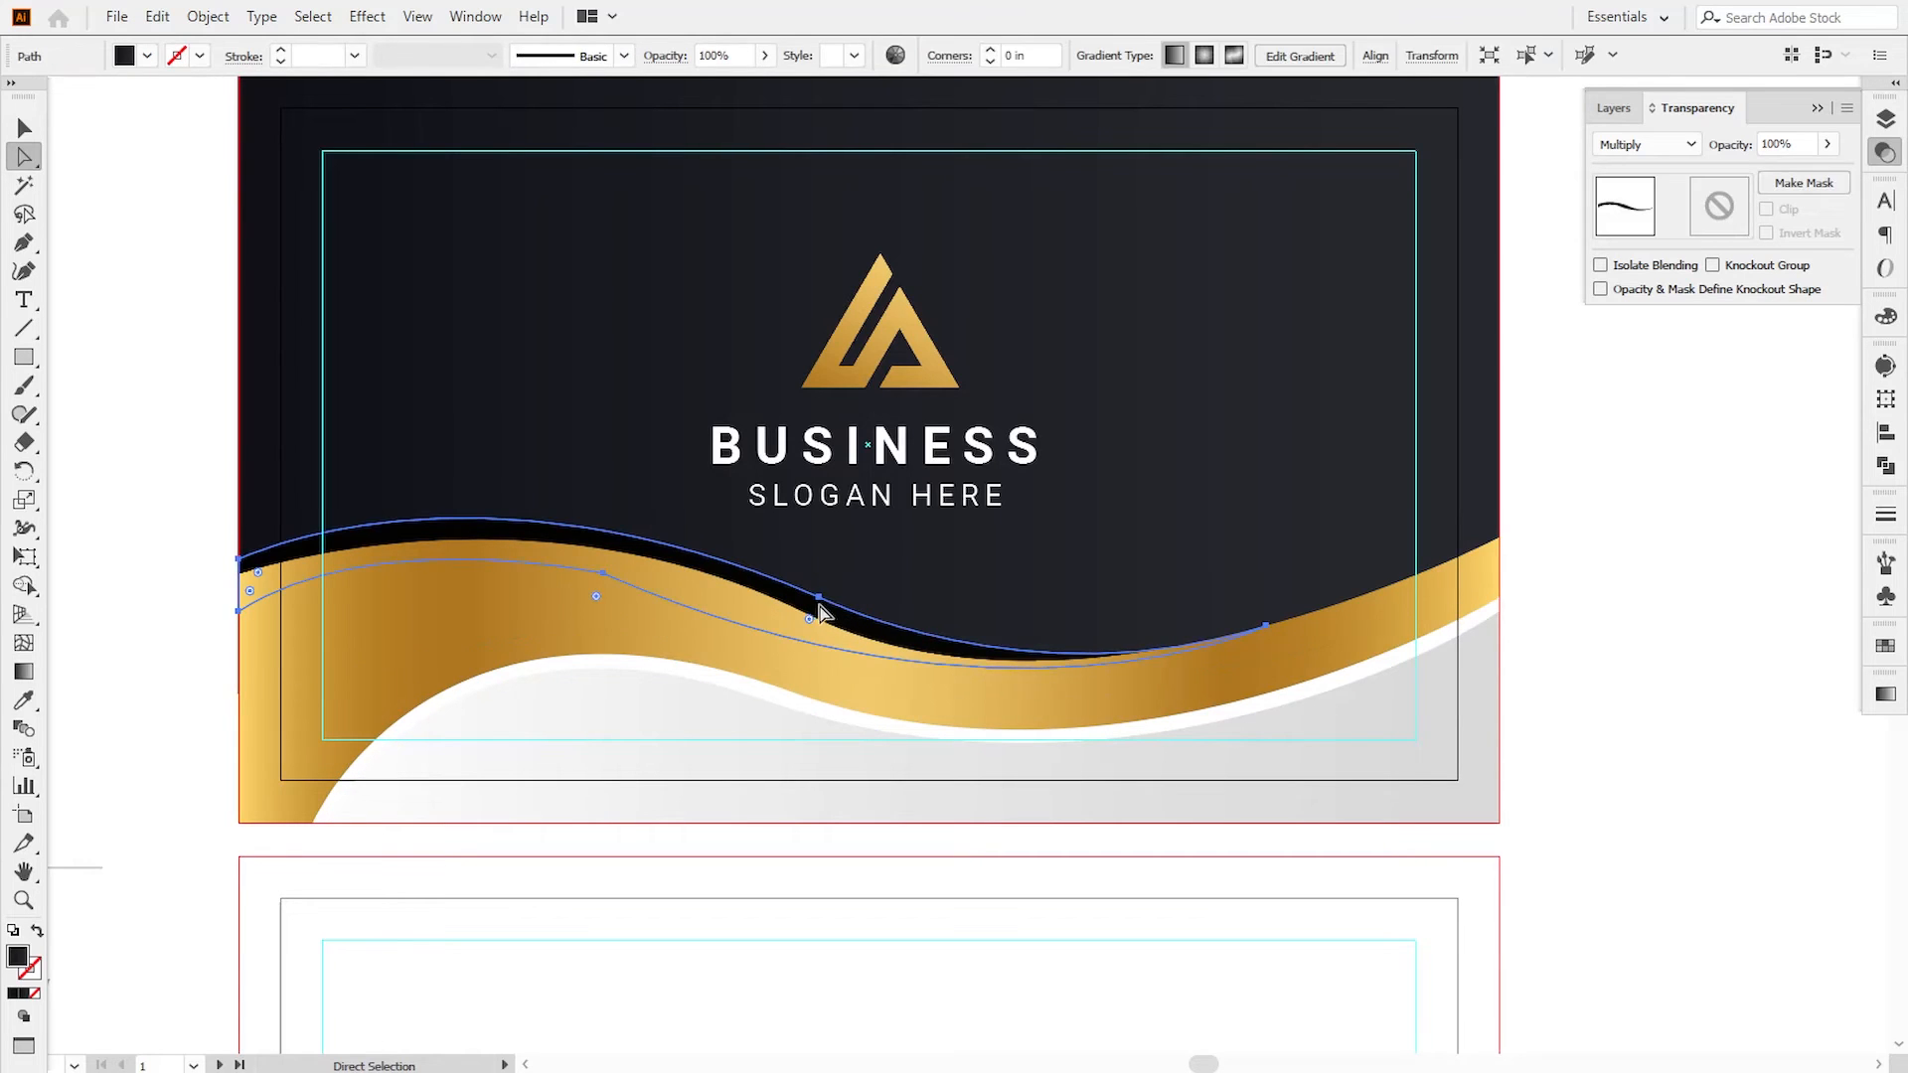
click(818, 597)
drag(1031, 707, 1054, 708)
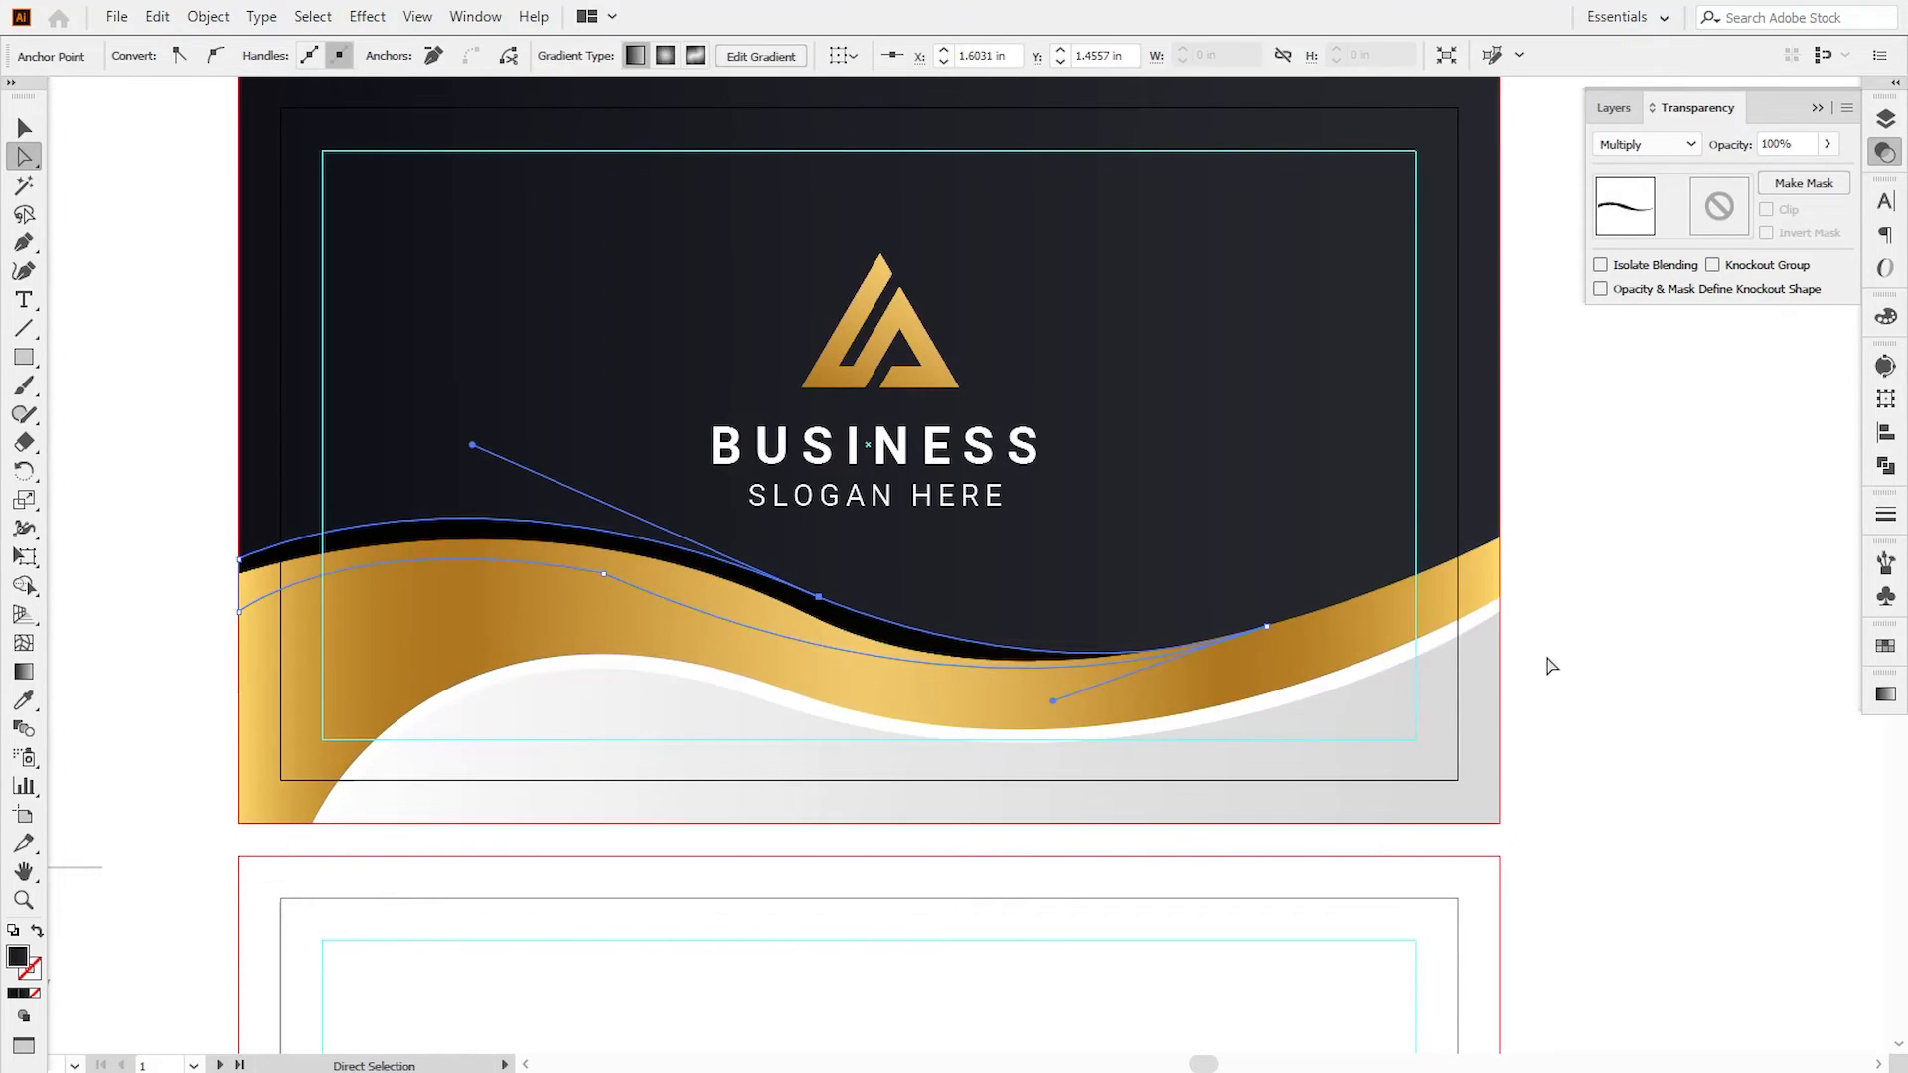
click(240, 559)
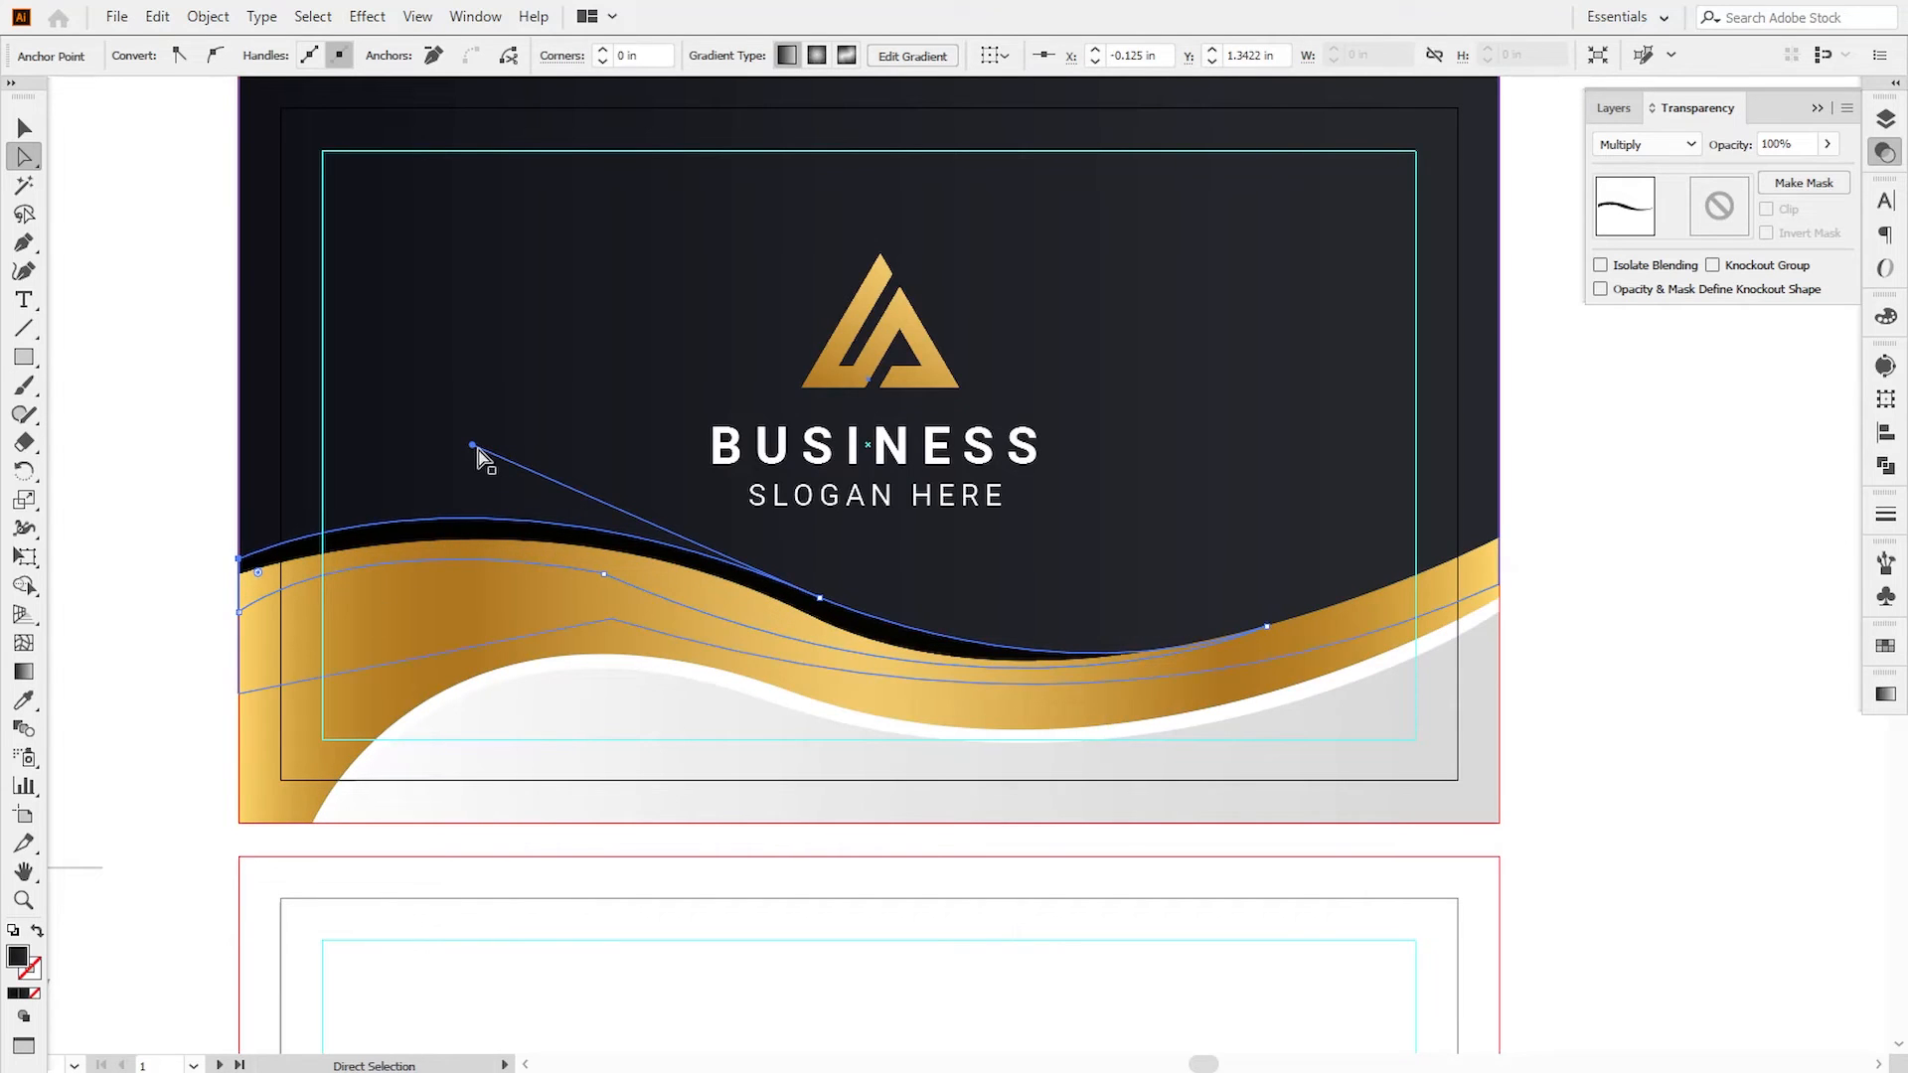
drag(477, 449, 495, 446)
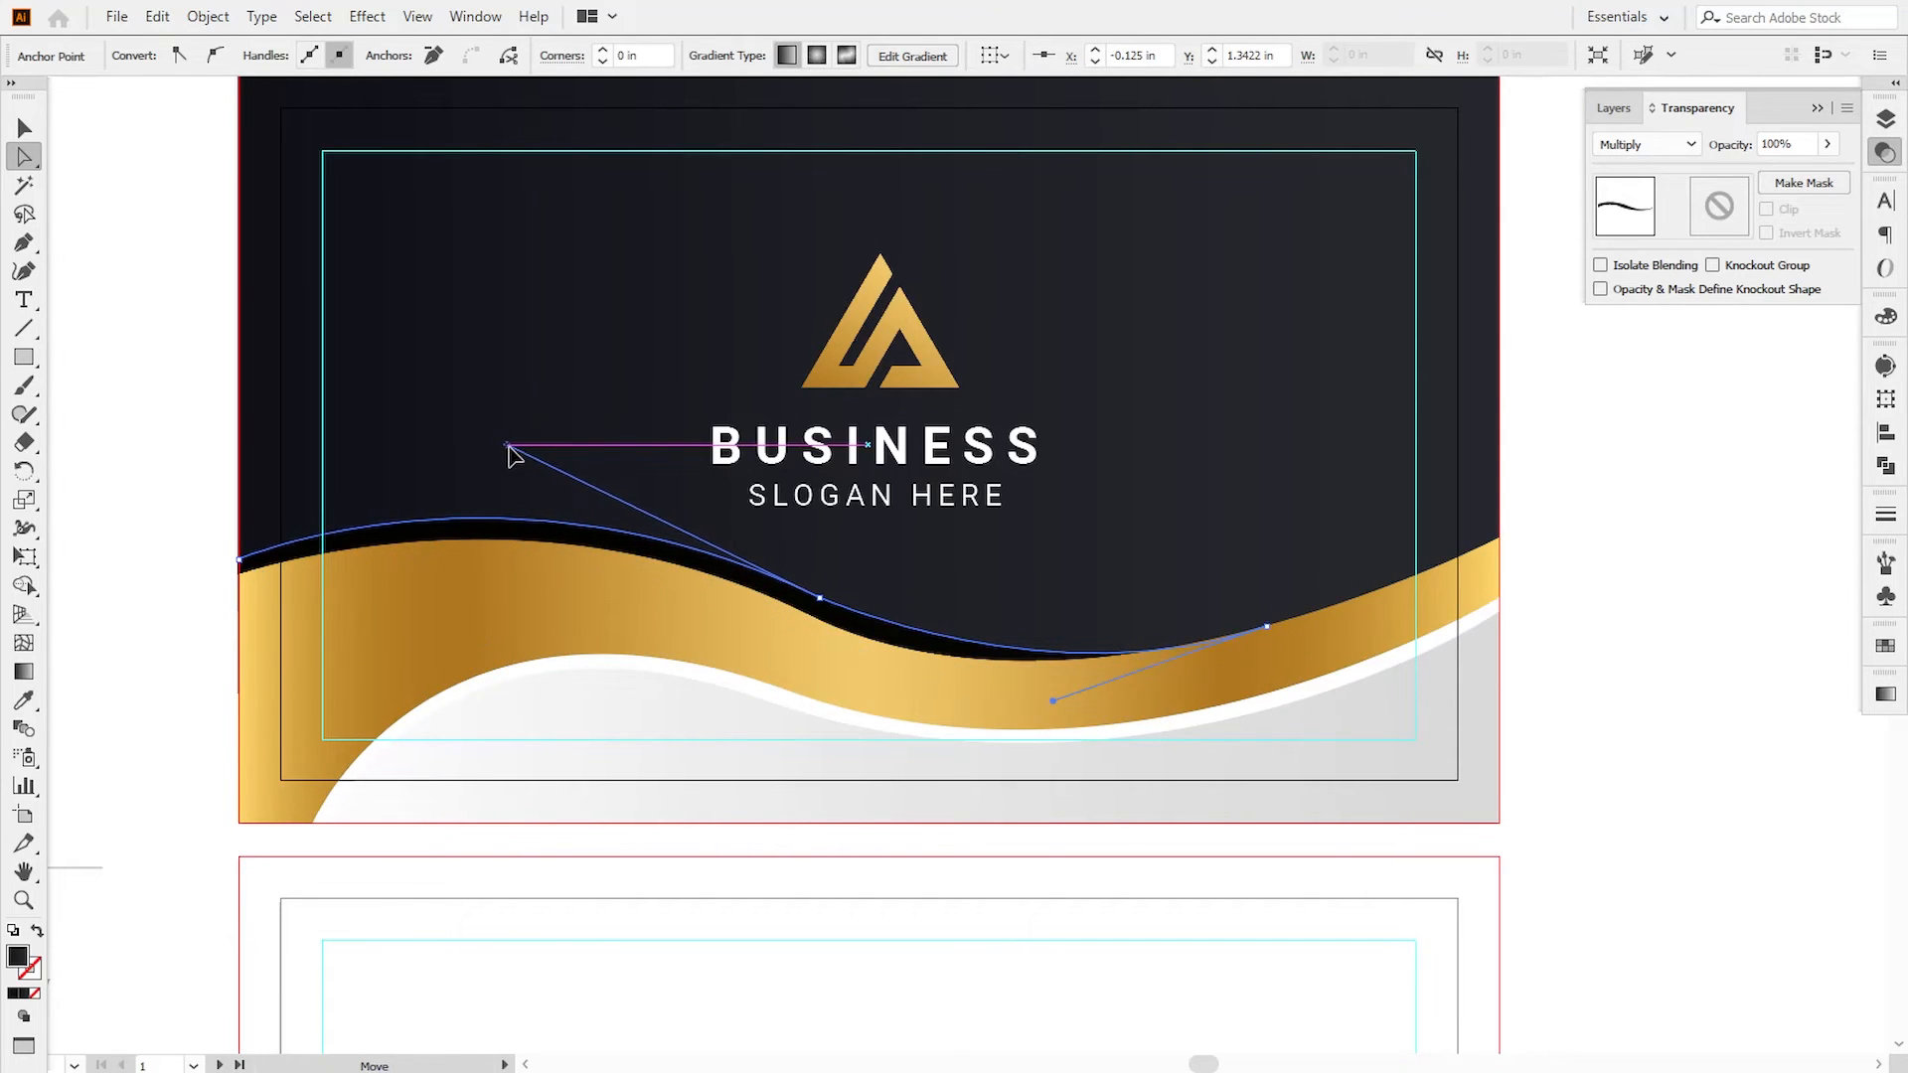
click(1619, 723)
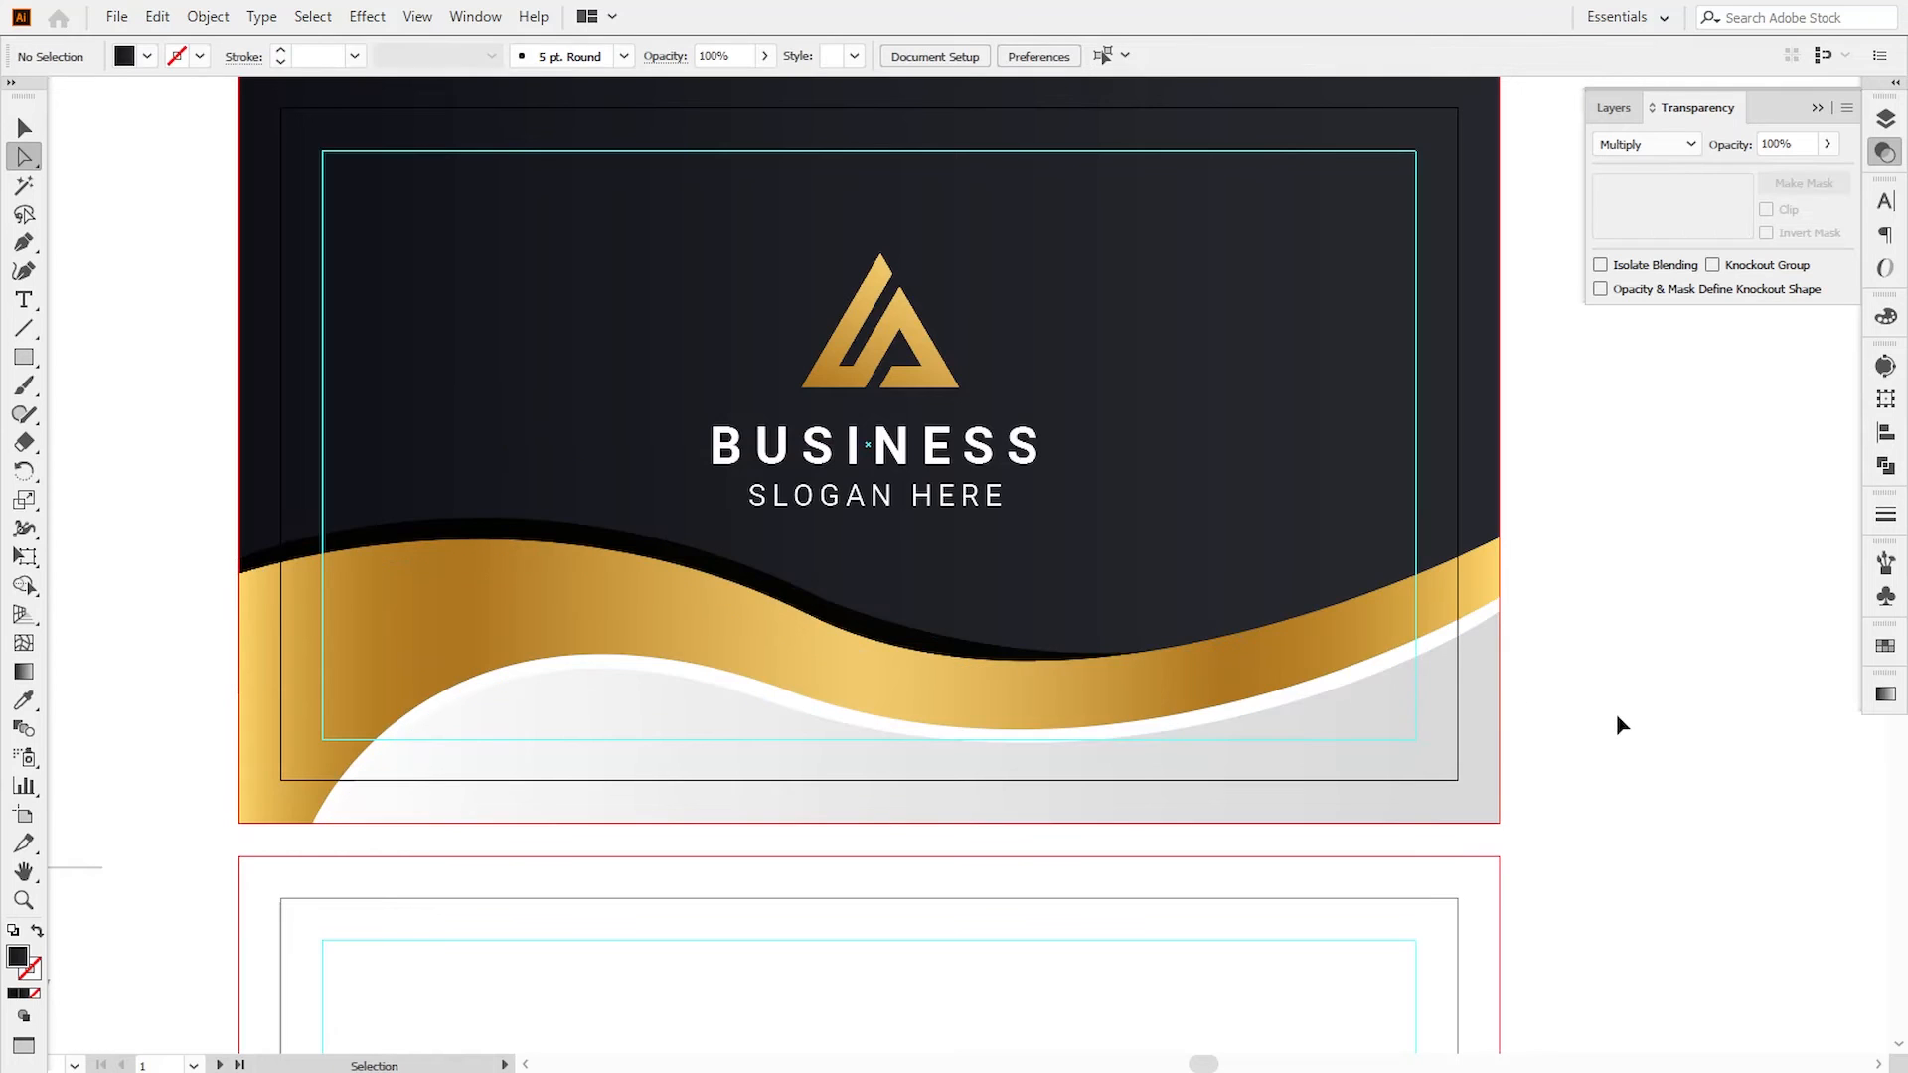
key(ctrl+minus)
key(ctrl+minus)
key(ctrl+plus)
key(ctrl+plus)
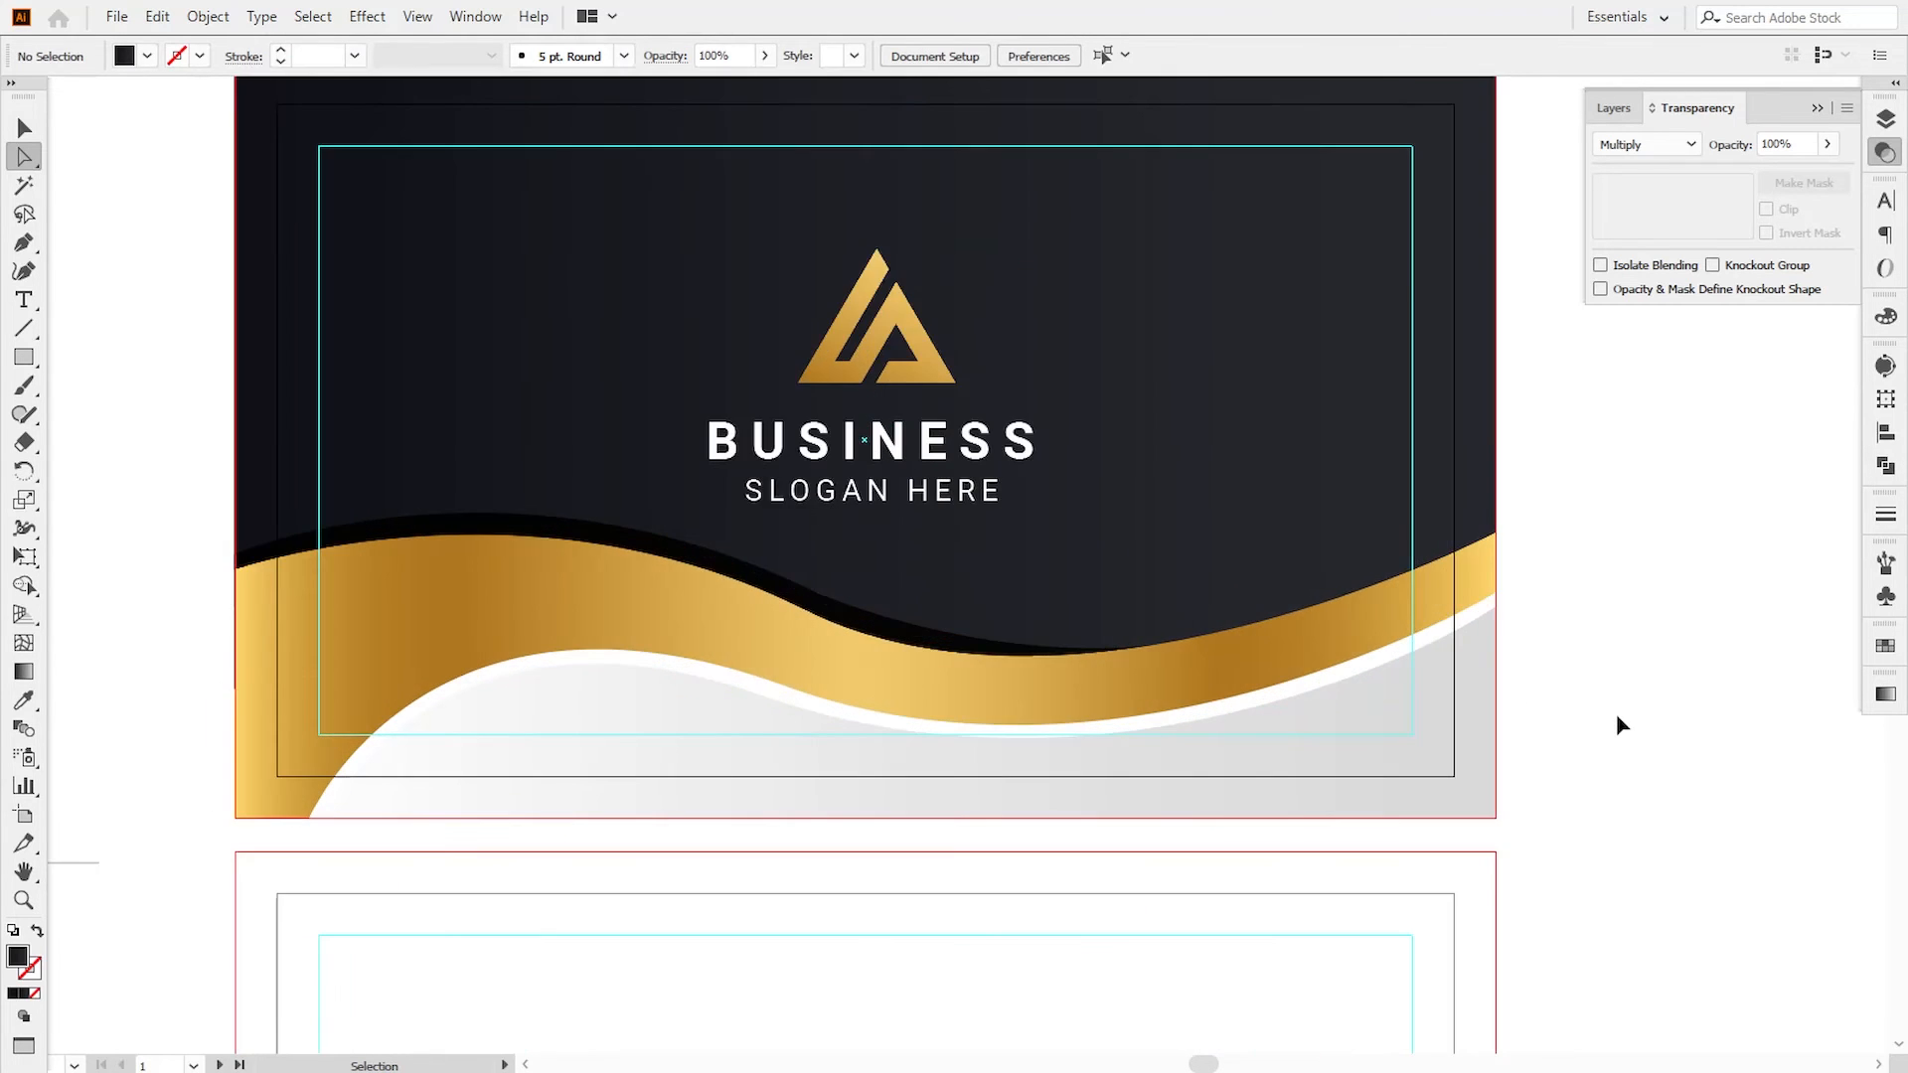
key(ctrl+minus)
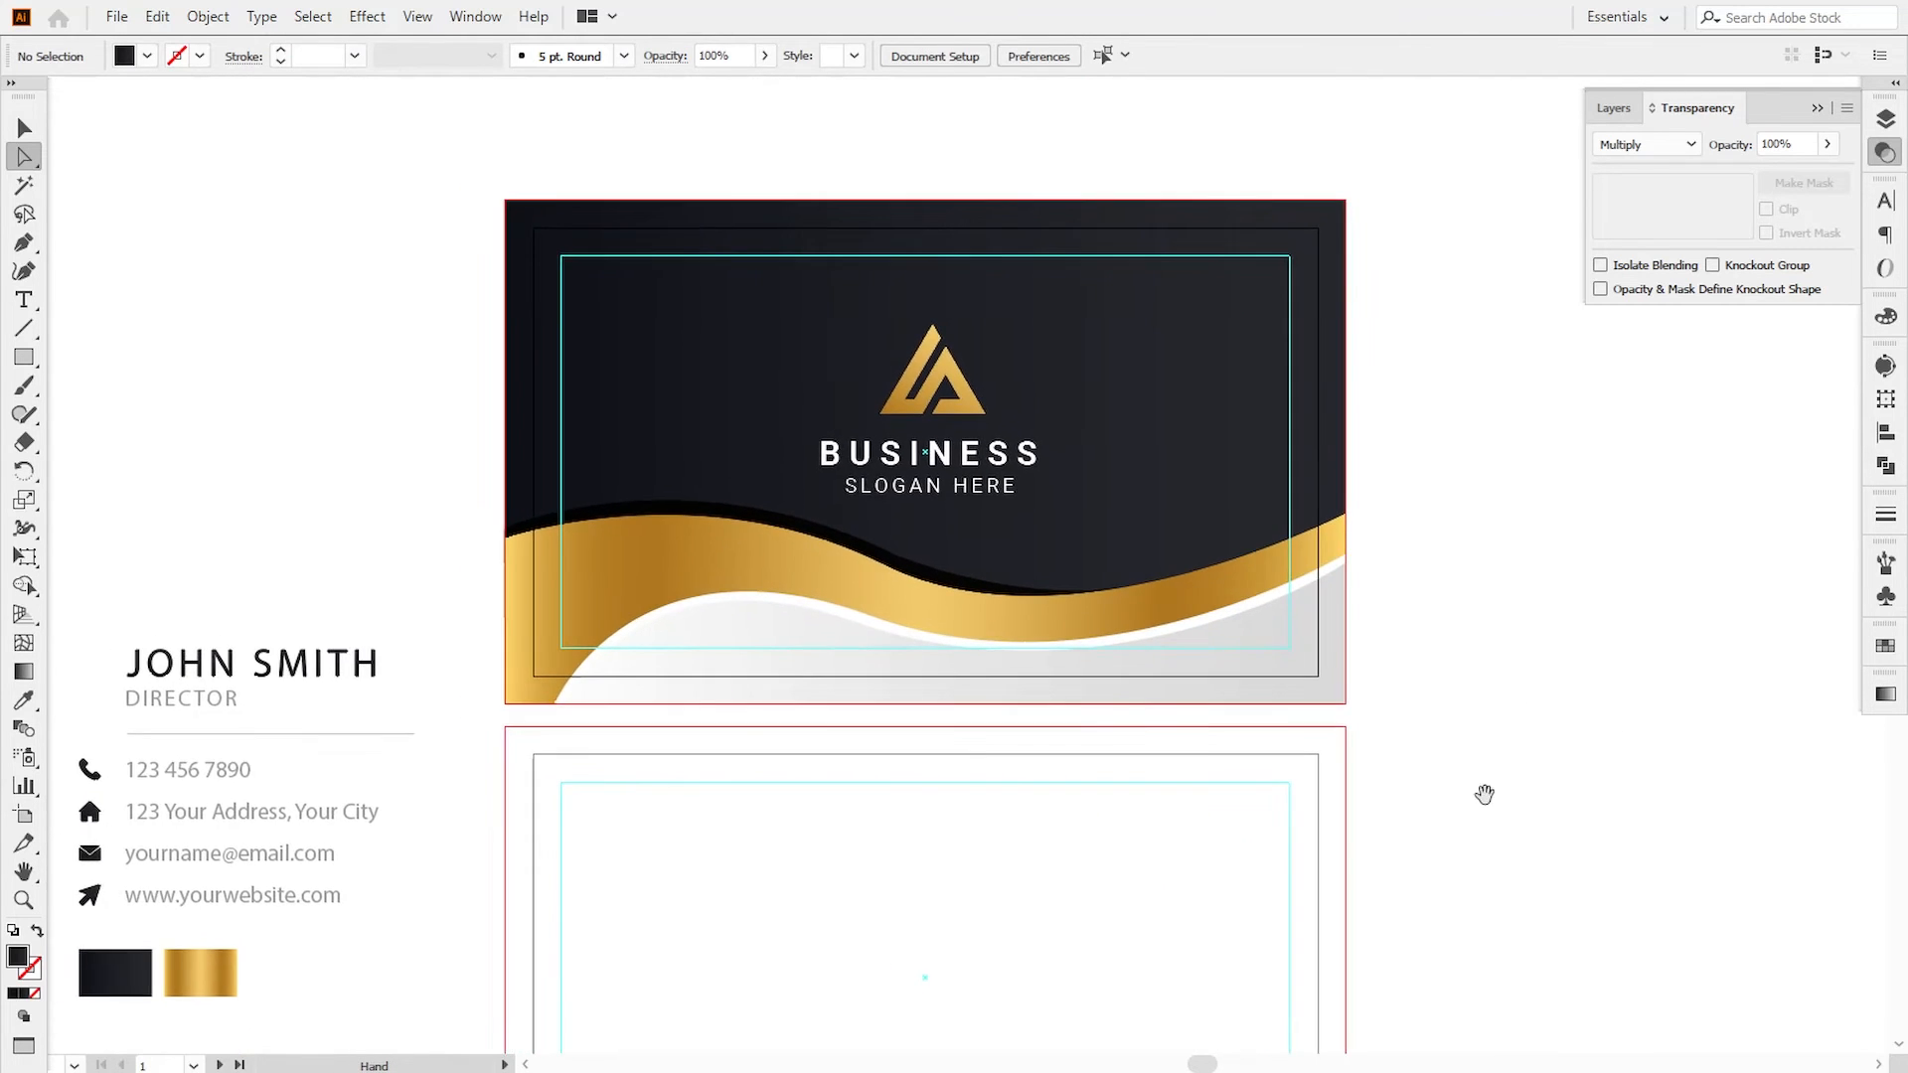
- Duplicate the front card's golden wave straight down over the upper edge of the blank back card
drag(1377, 794, 1361, 524)
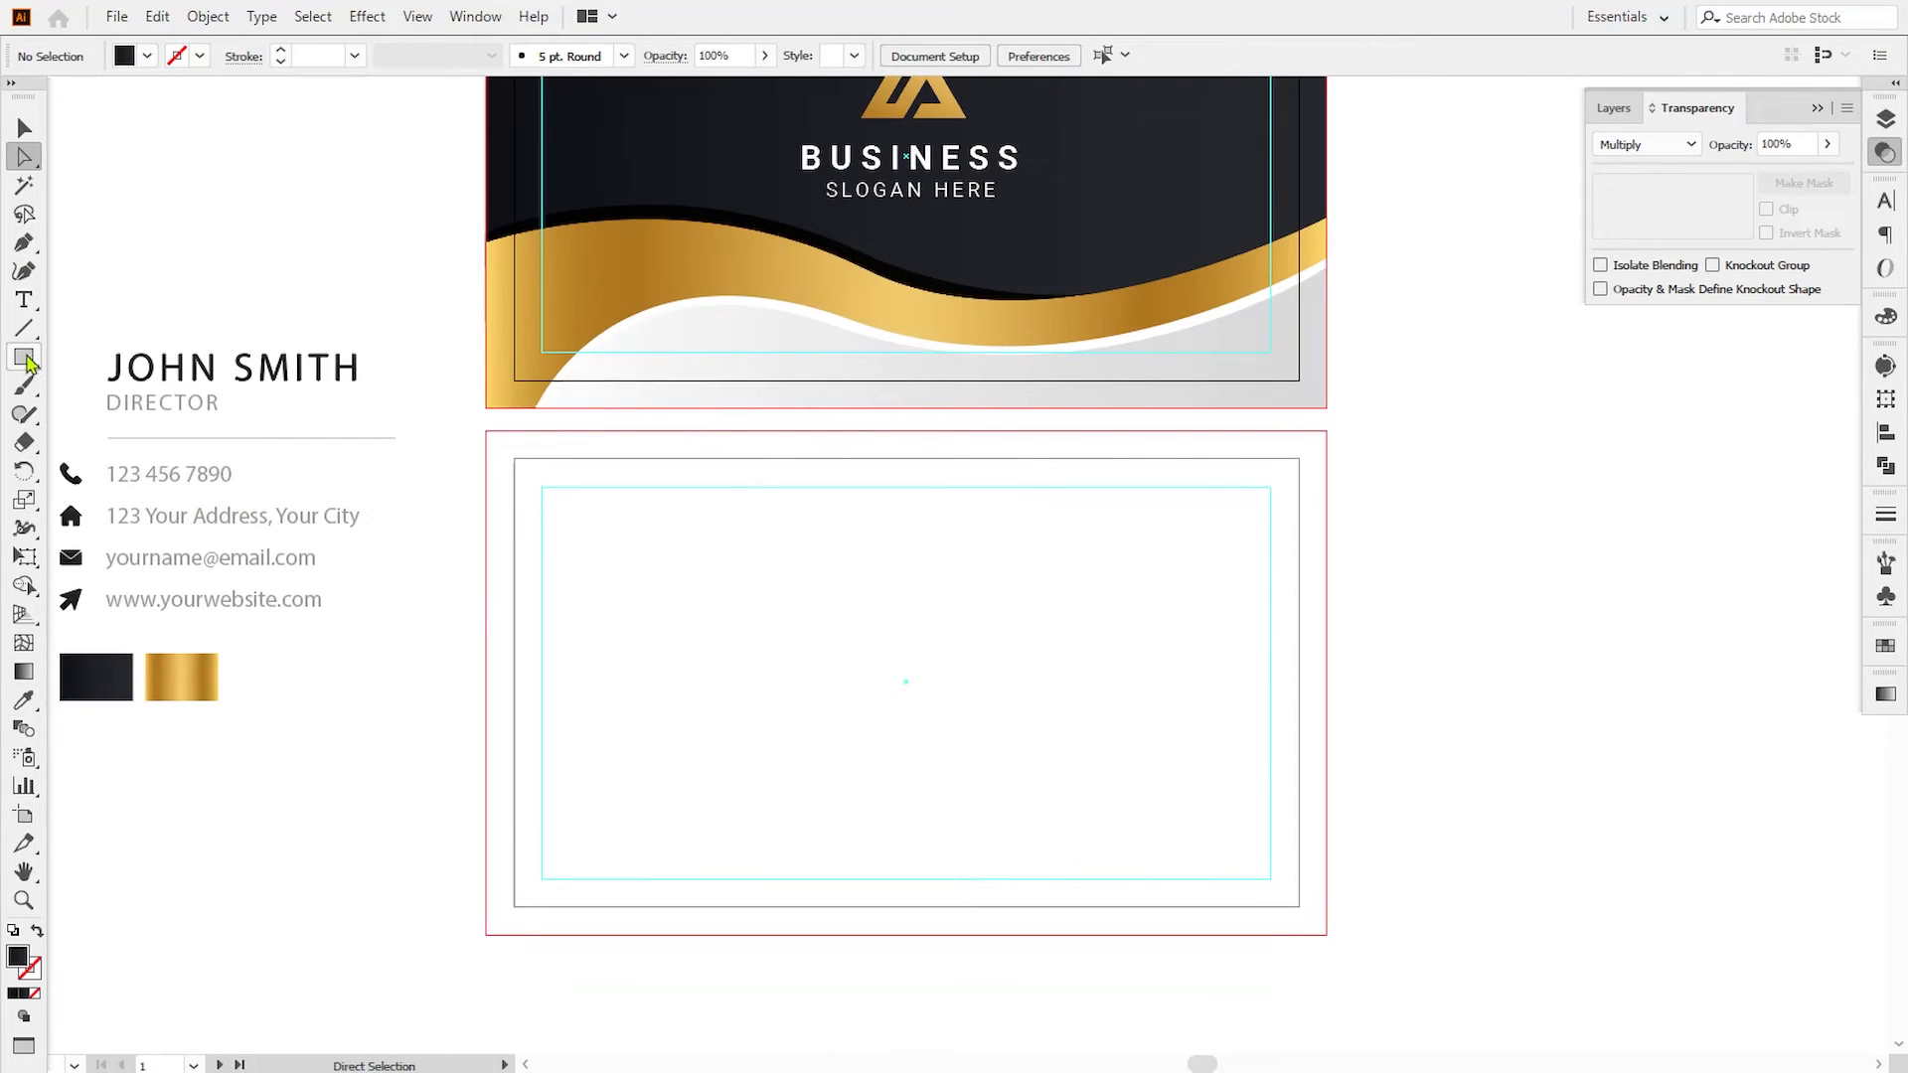
click(25, 360)
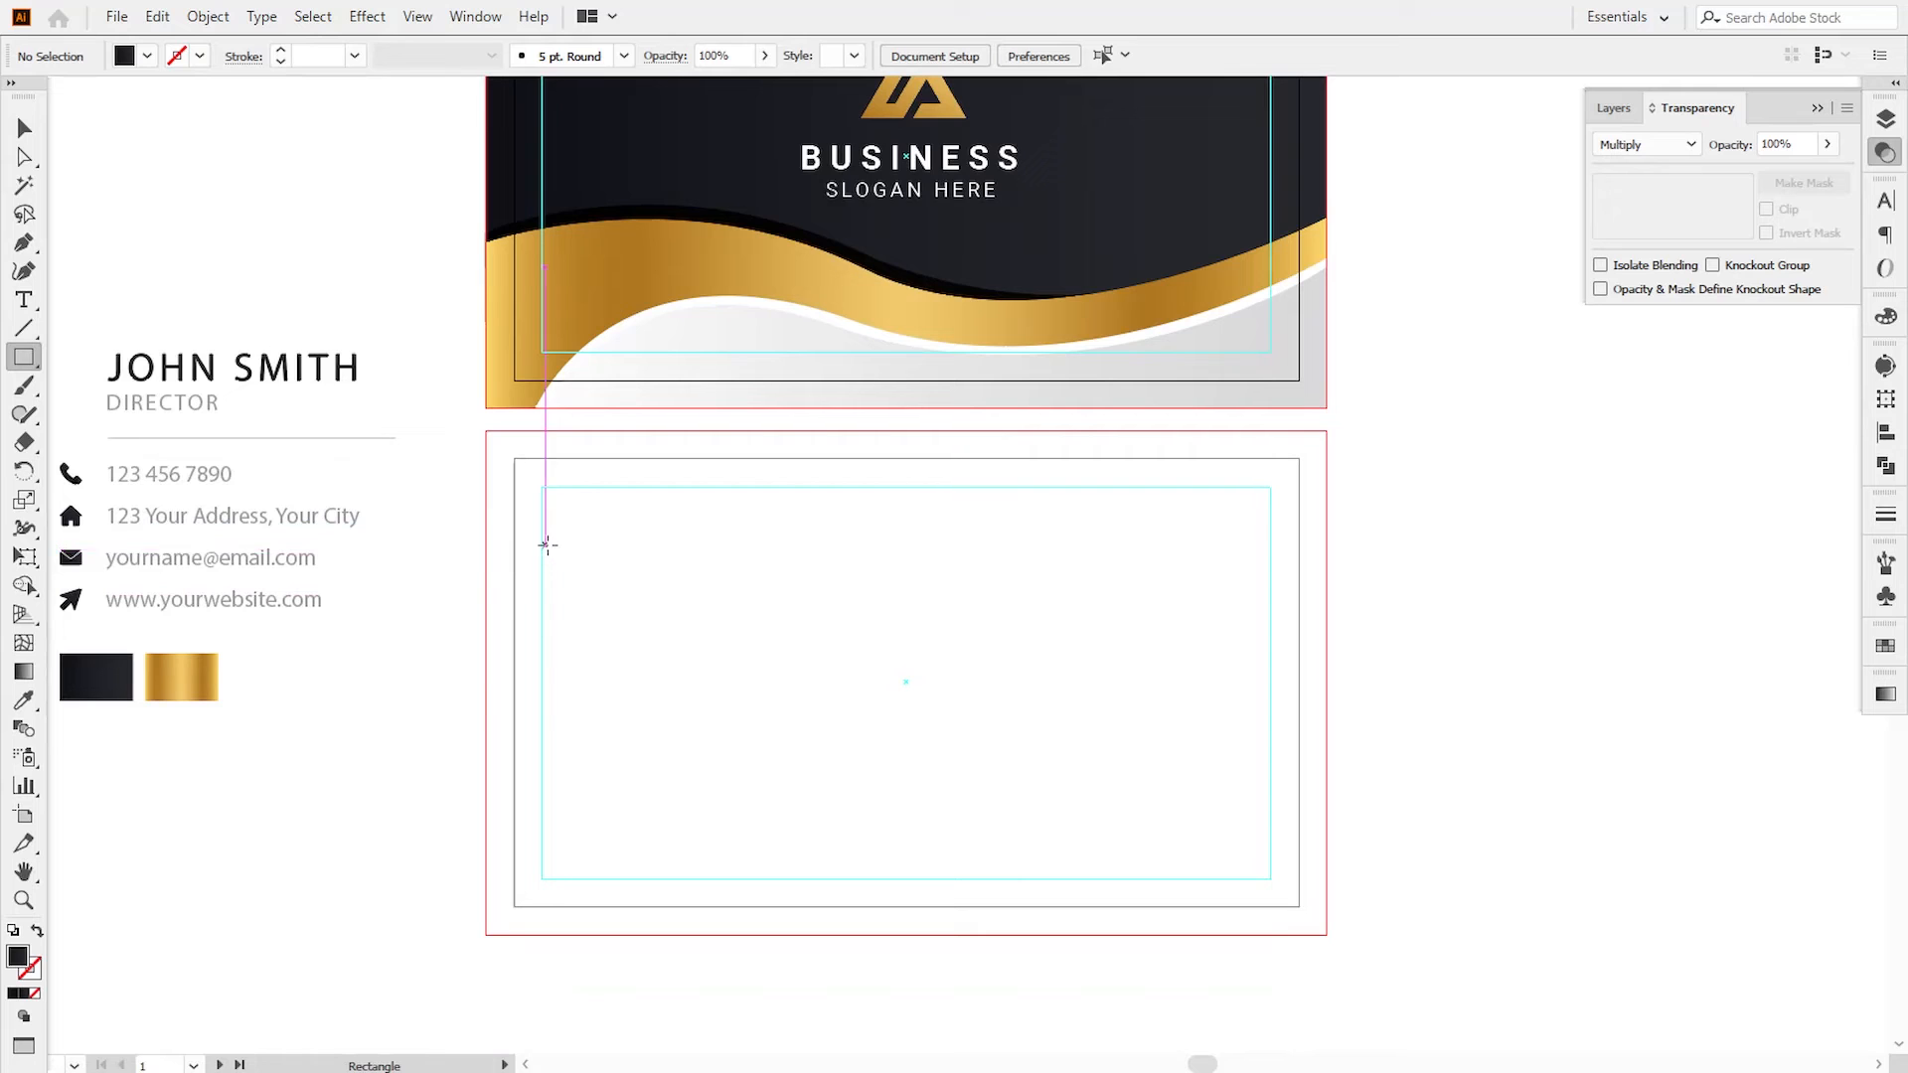
click(12, 154)
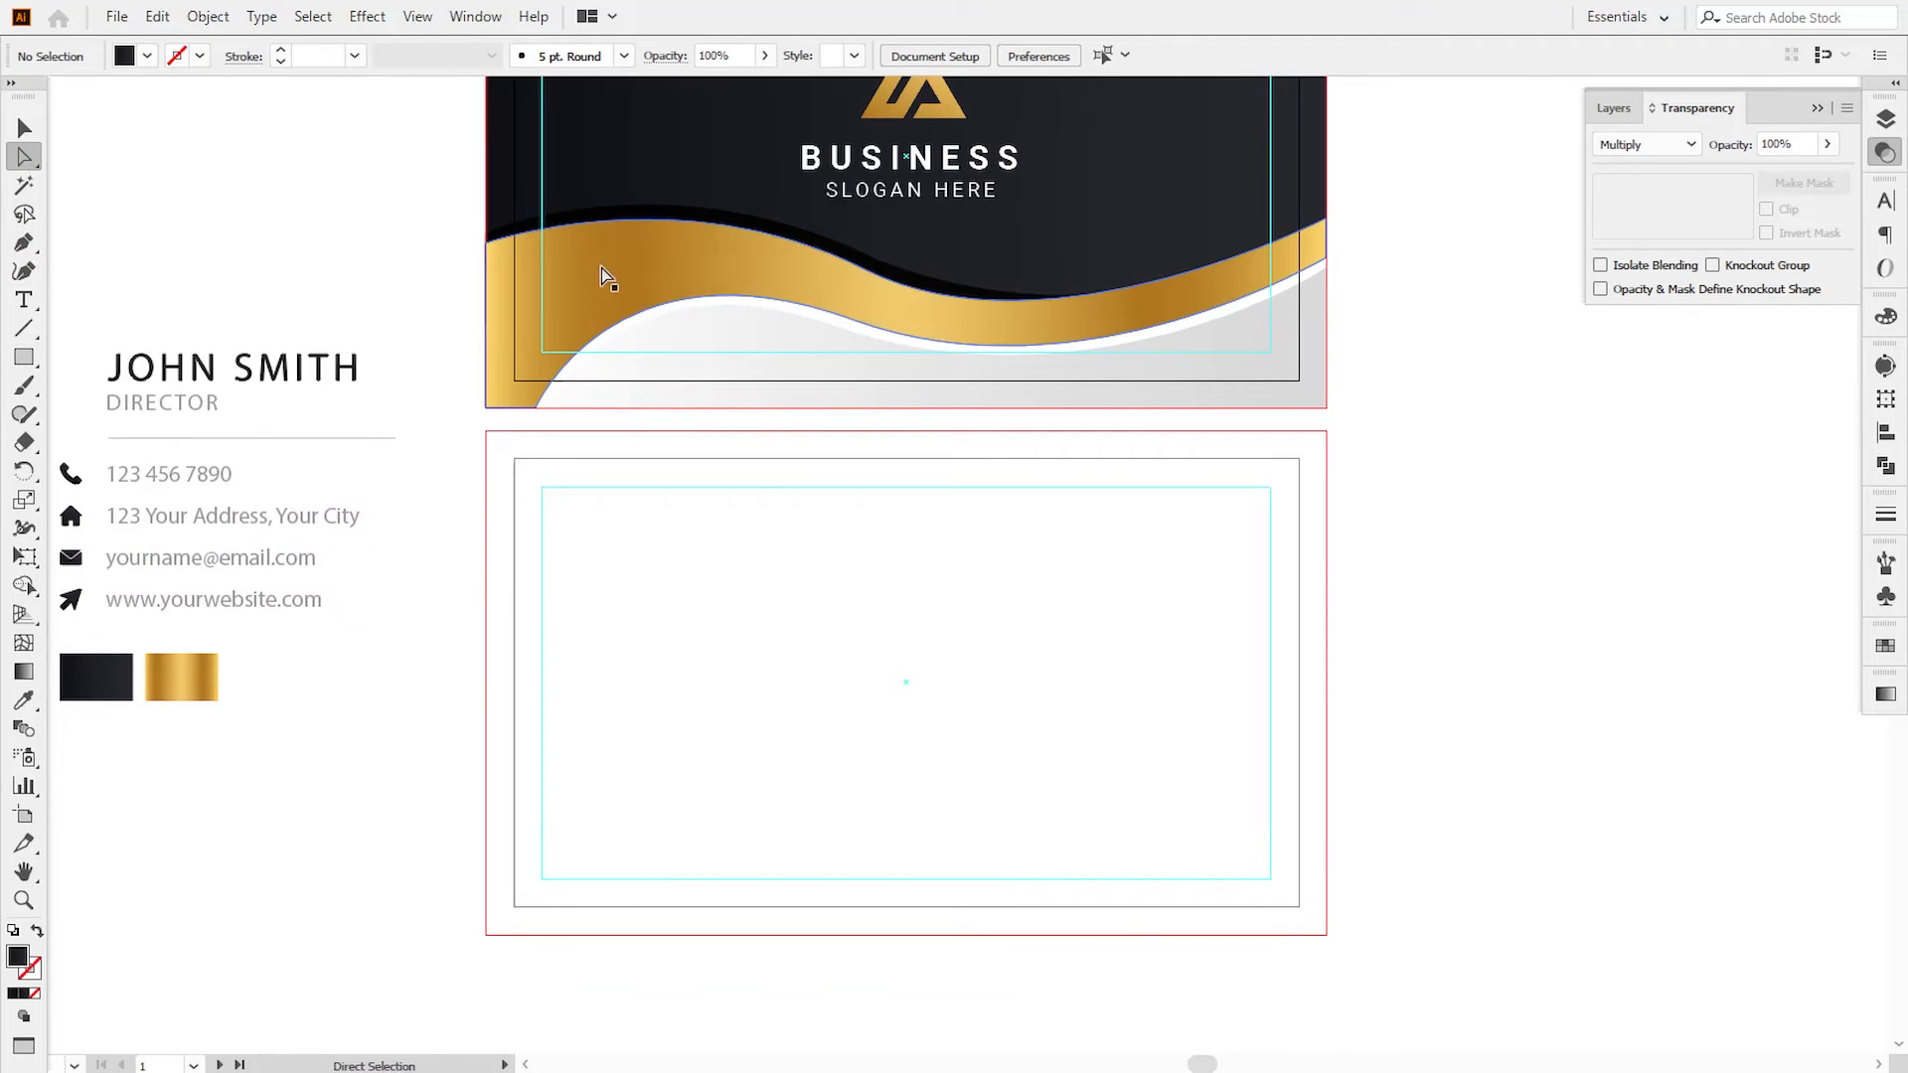
alt+drag(603, 276, 603, 469)
click(1285, 490)
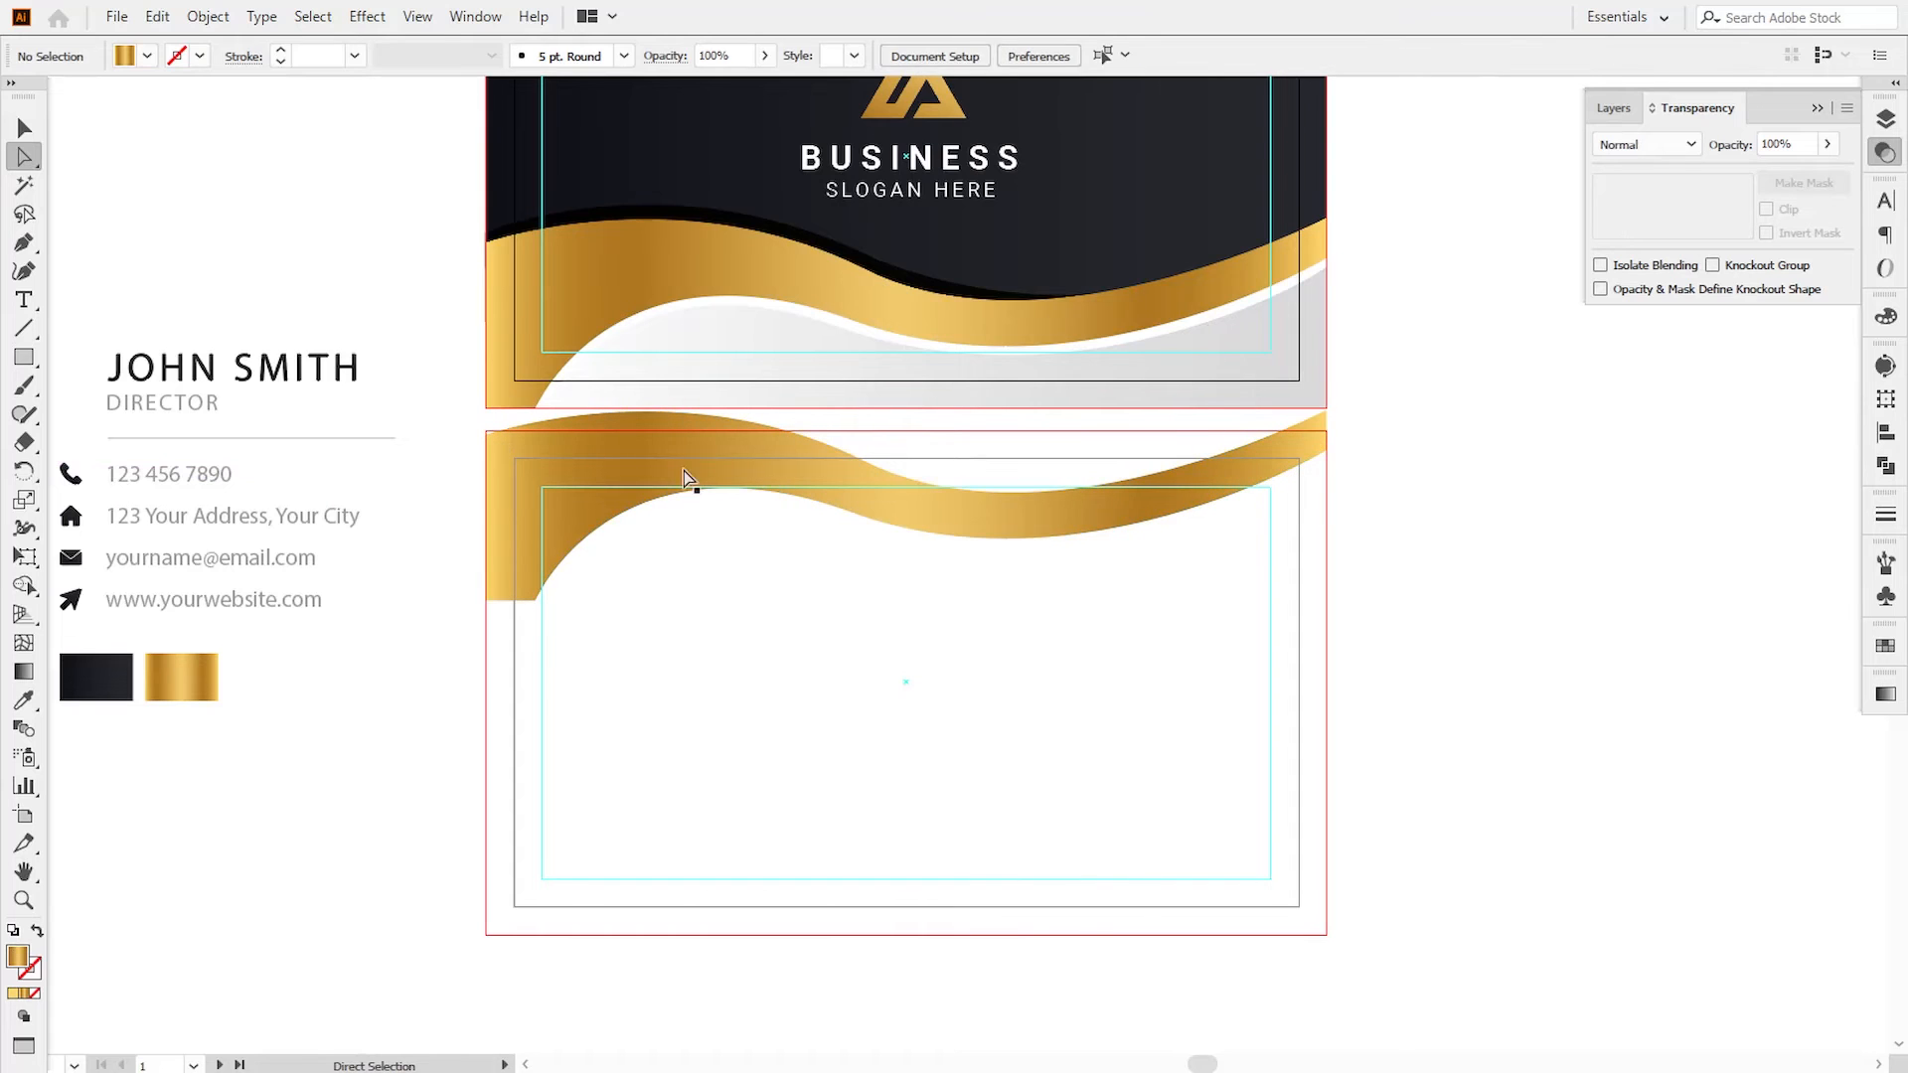
- Rotate the duplicated golden wave 180° so its wide end sits at the back card's upper-right corner
click(25, 129)
click(524, 545)
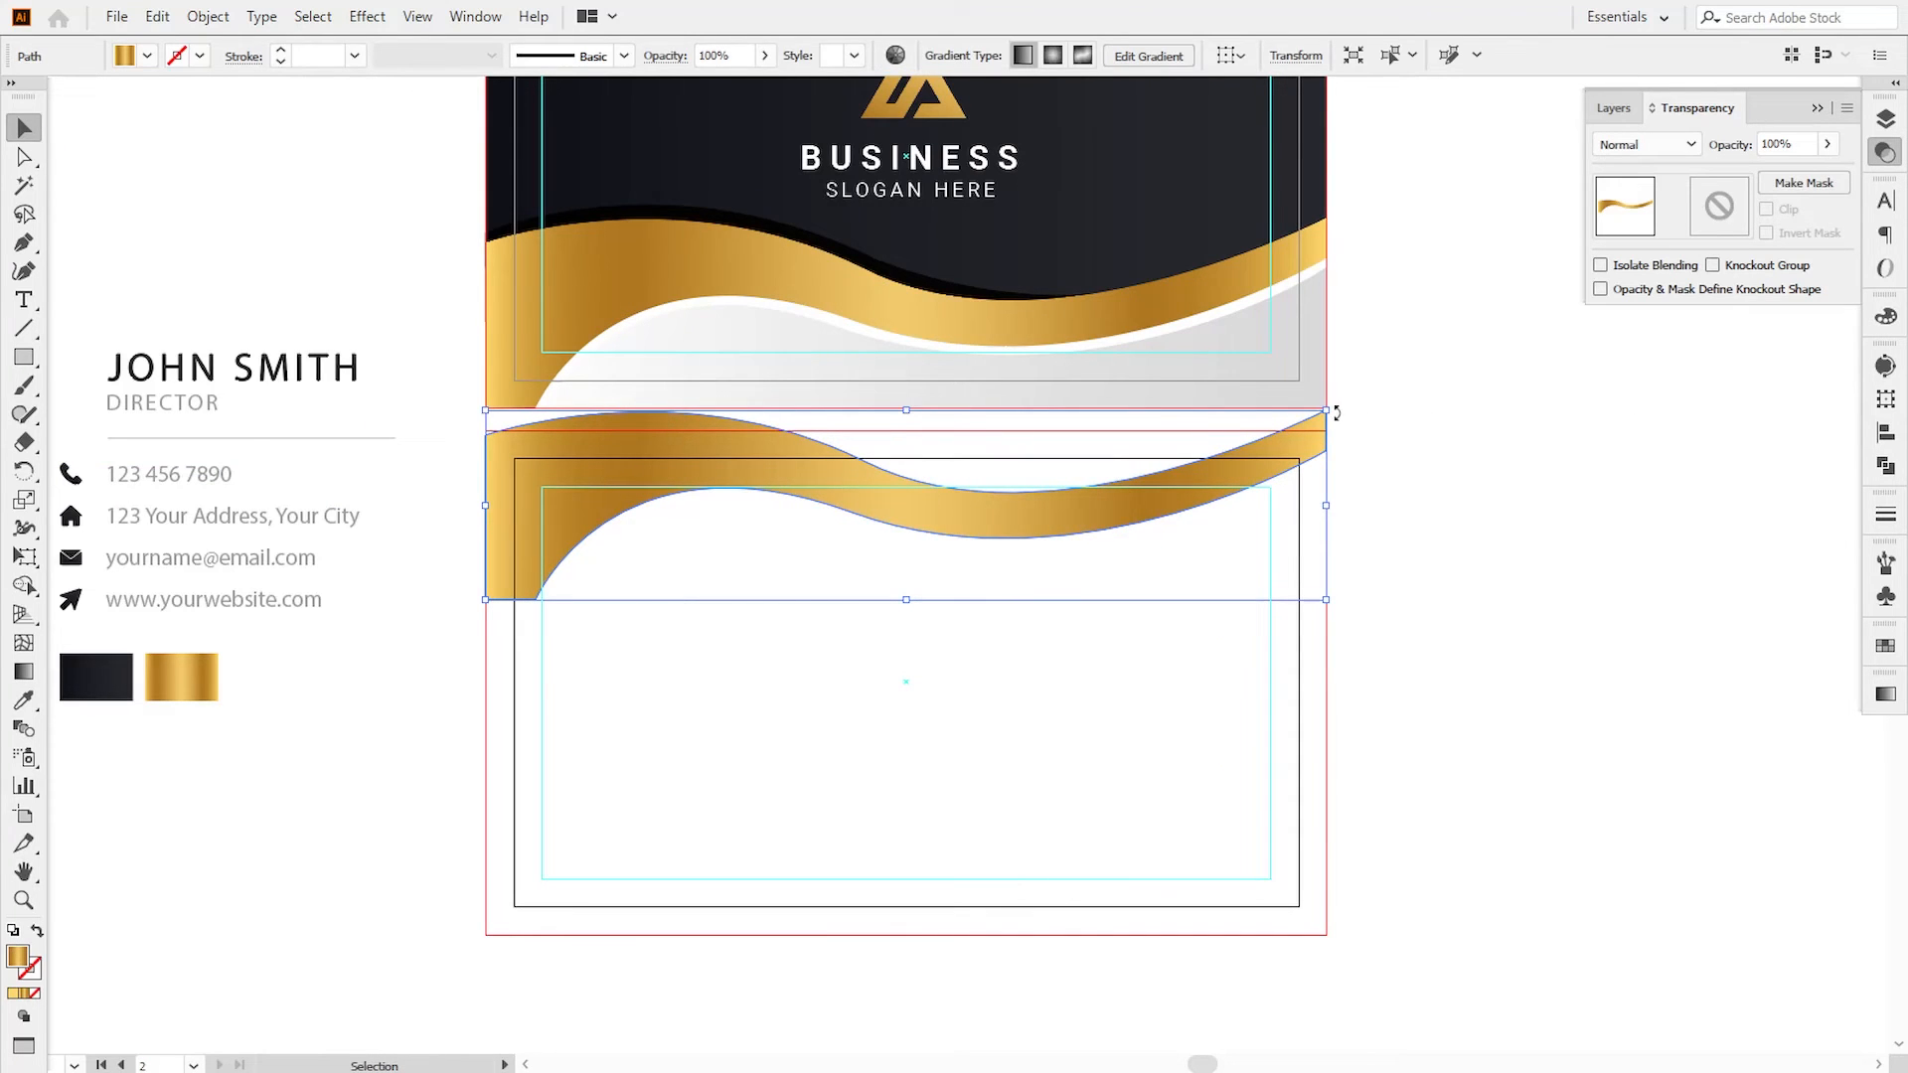
drag(1335, 413, 575, 576)
click(1450, 599)
- Nudge the rotated golden wave down until its flat top edge aligns with the back card's top bleed line
key(ctrl+plus)
drag(1447, 553, 928, 699)
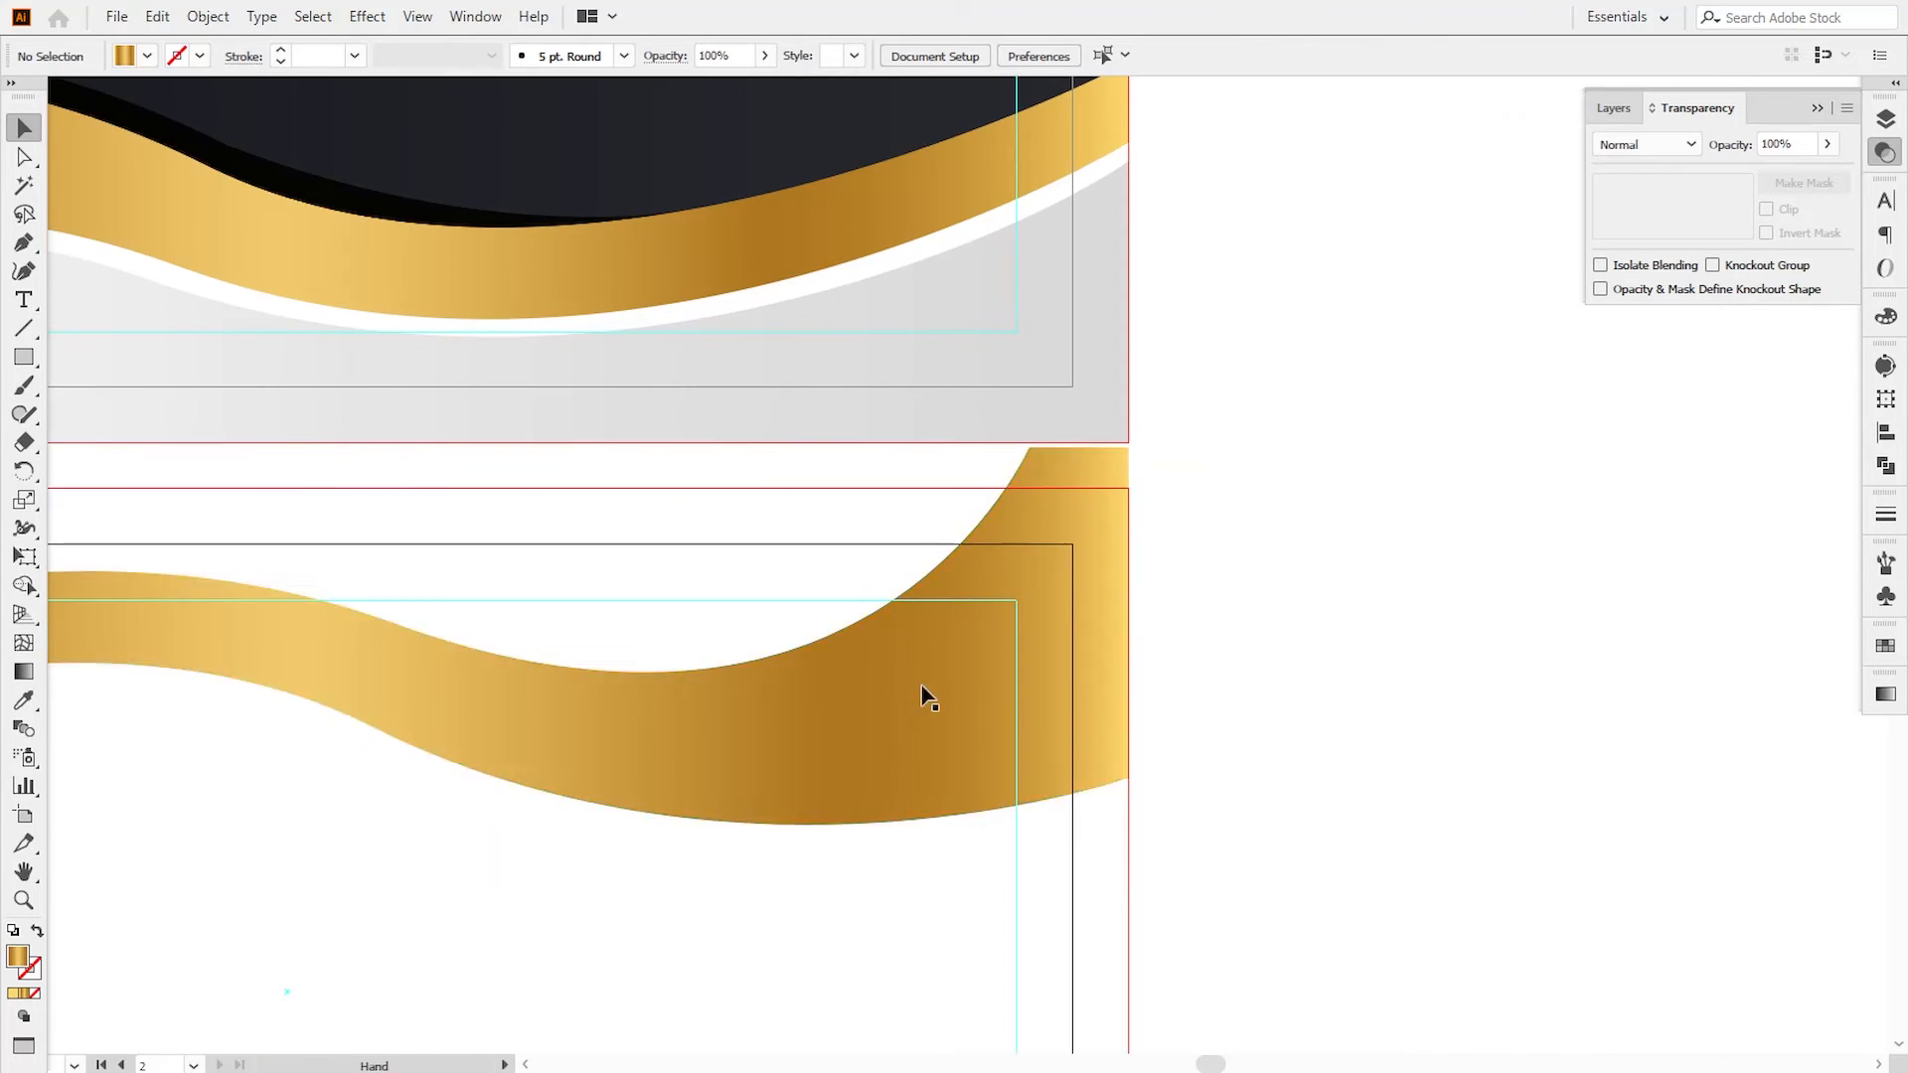
click(928, 699)
key(Down)
key(Down)
key(Down)
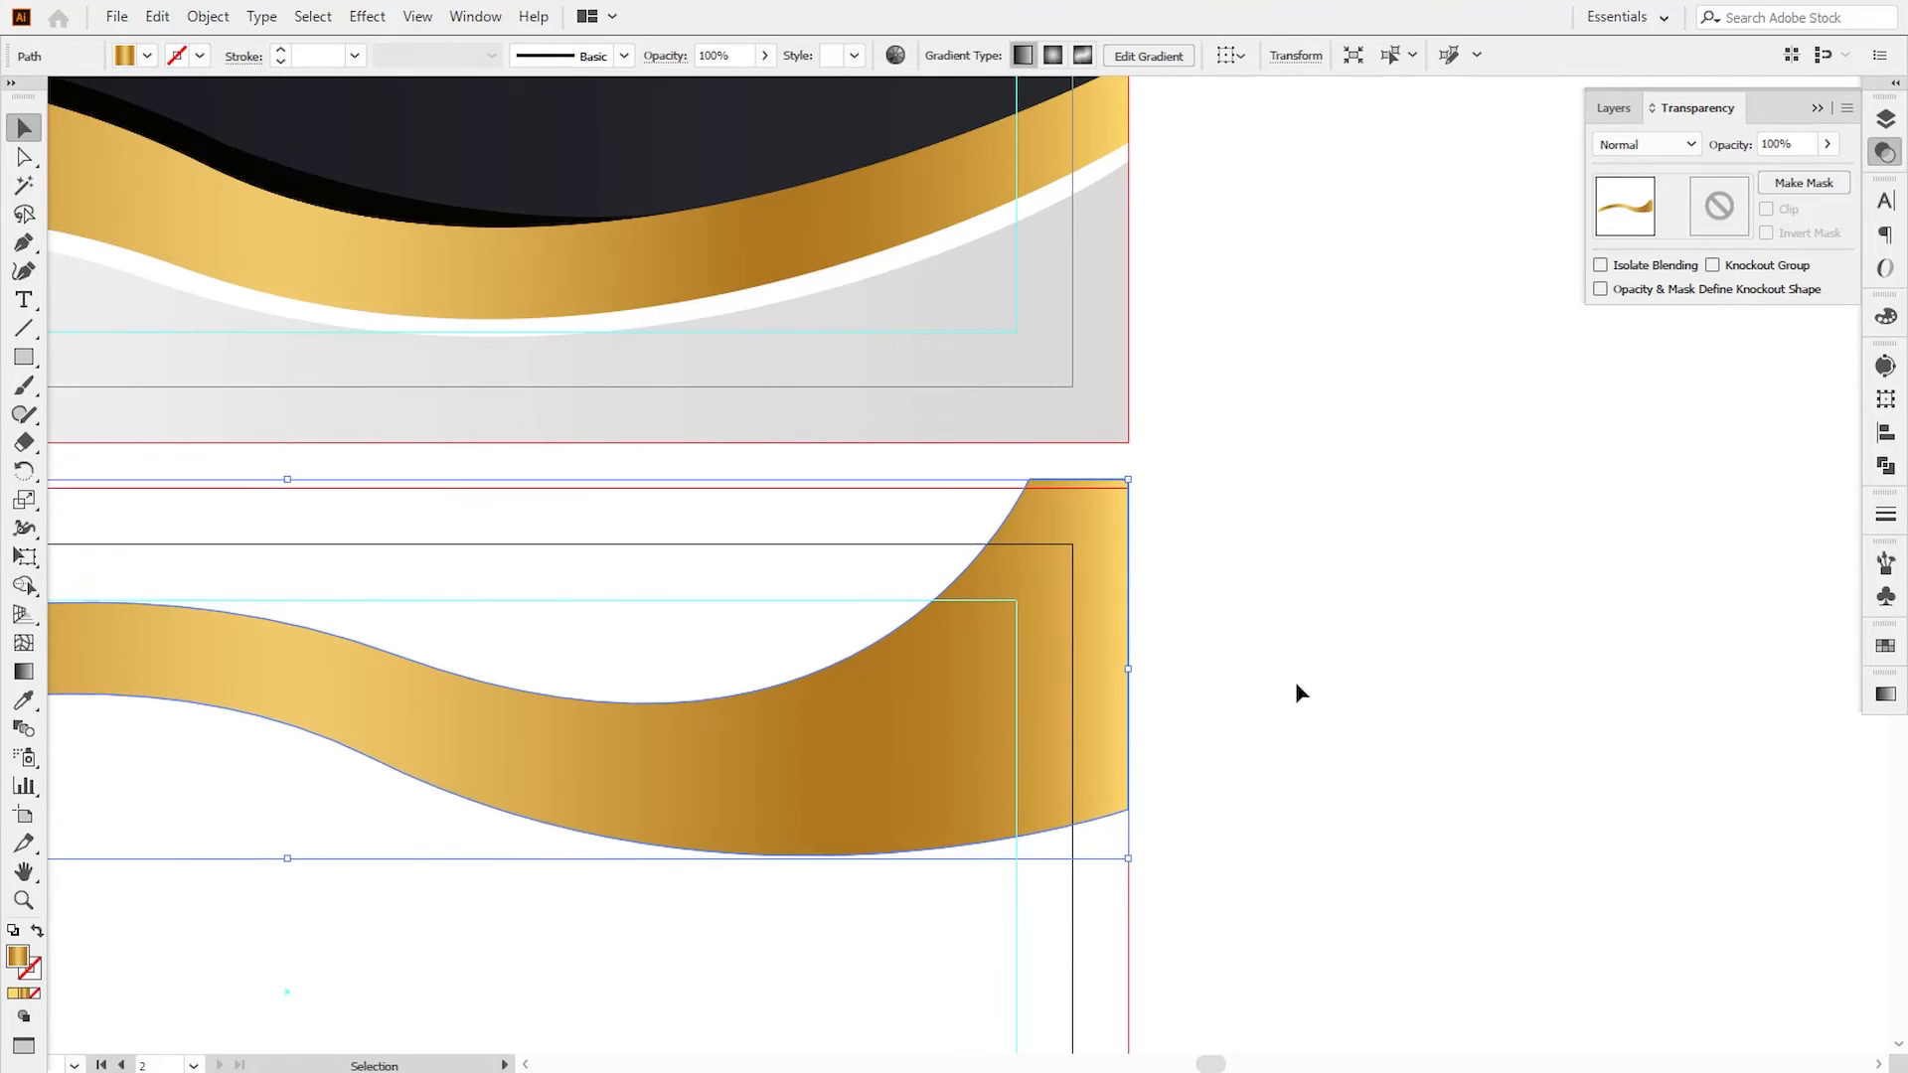
key(Down)
key(Down)
click(1279, 543)
key(ctrl+plus)
click(1272, 495)
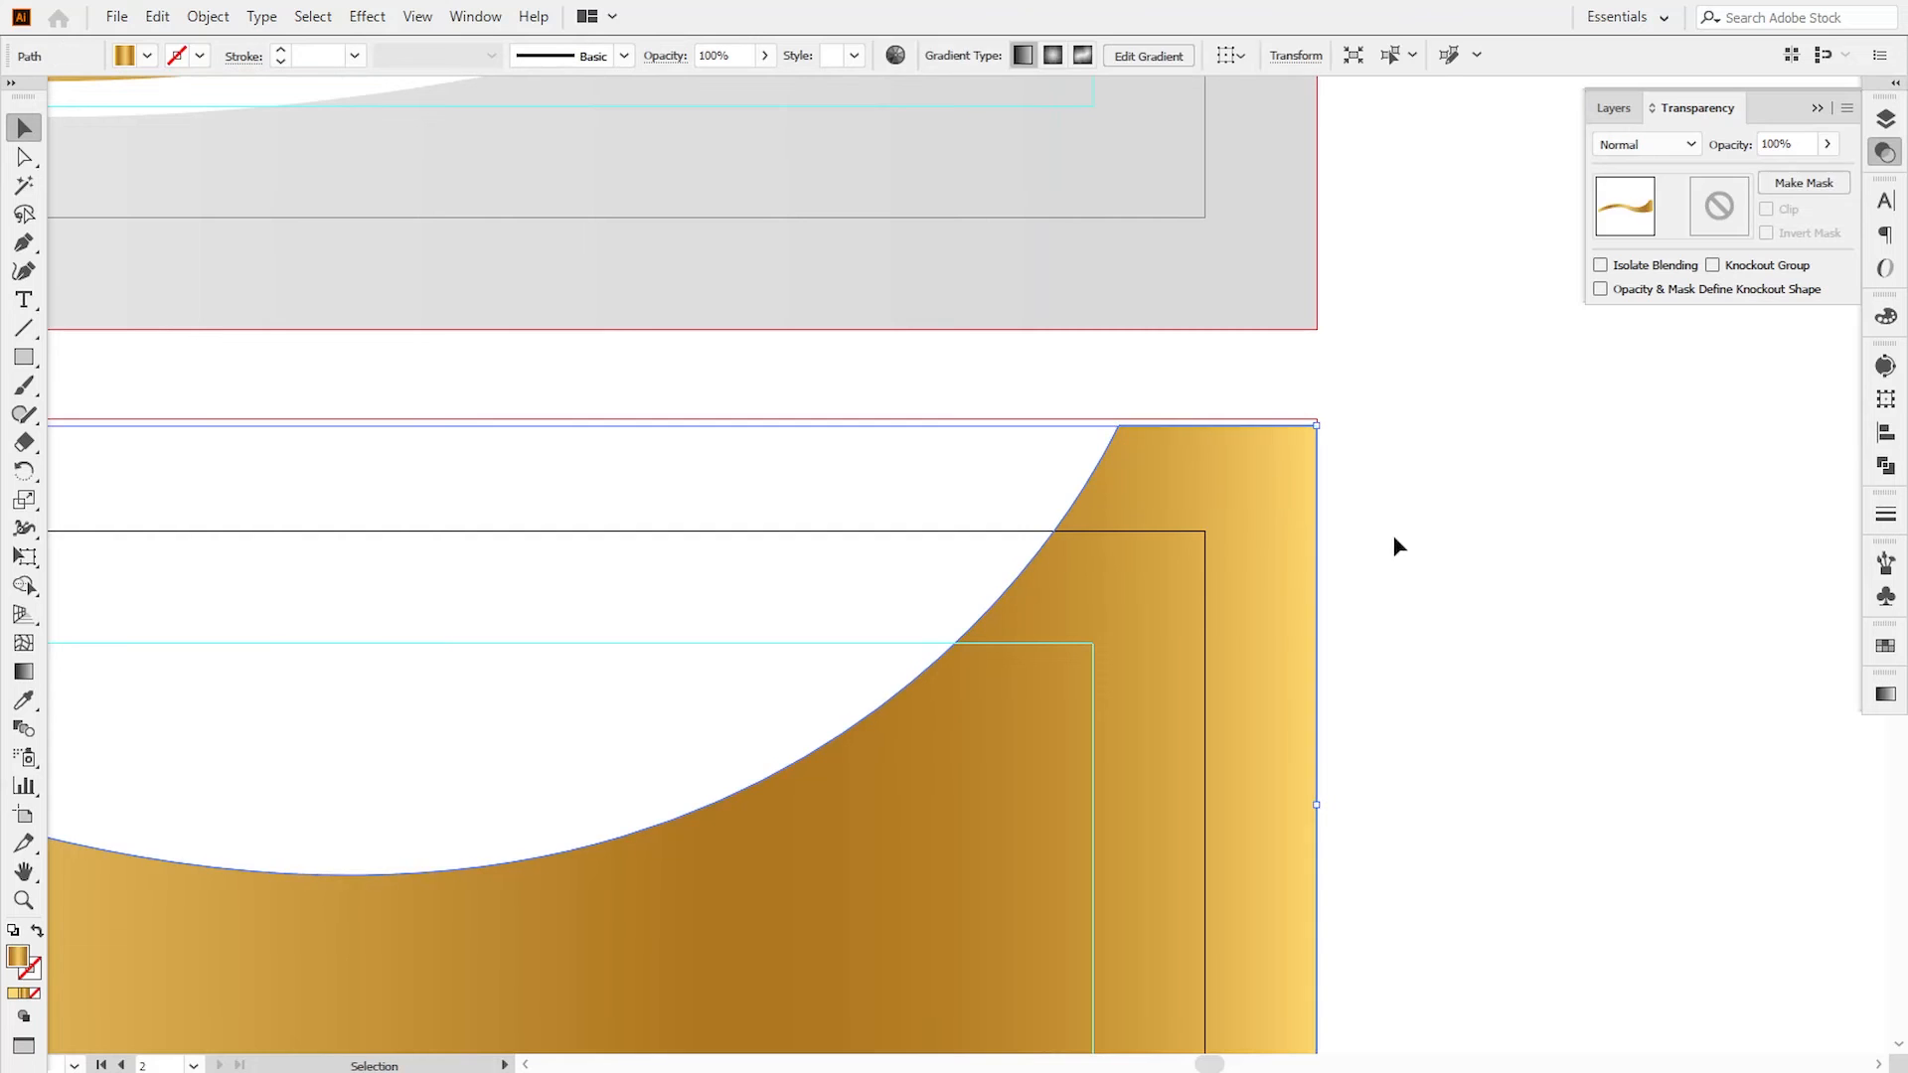
click(1447, 543)
key(ctrl+plus)
drag(1371, 481, 954, 555)
click(1345, 668)
- Draw a closed Pen shape over the back card's top, with a curved lower edge slightly below the golden wave and corners on the bleed line
key(ctrl+minus)
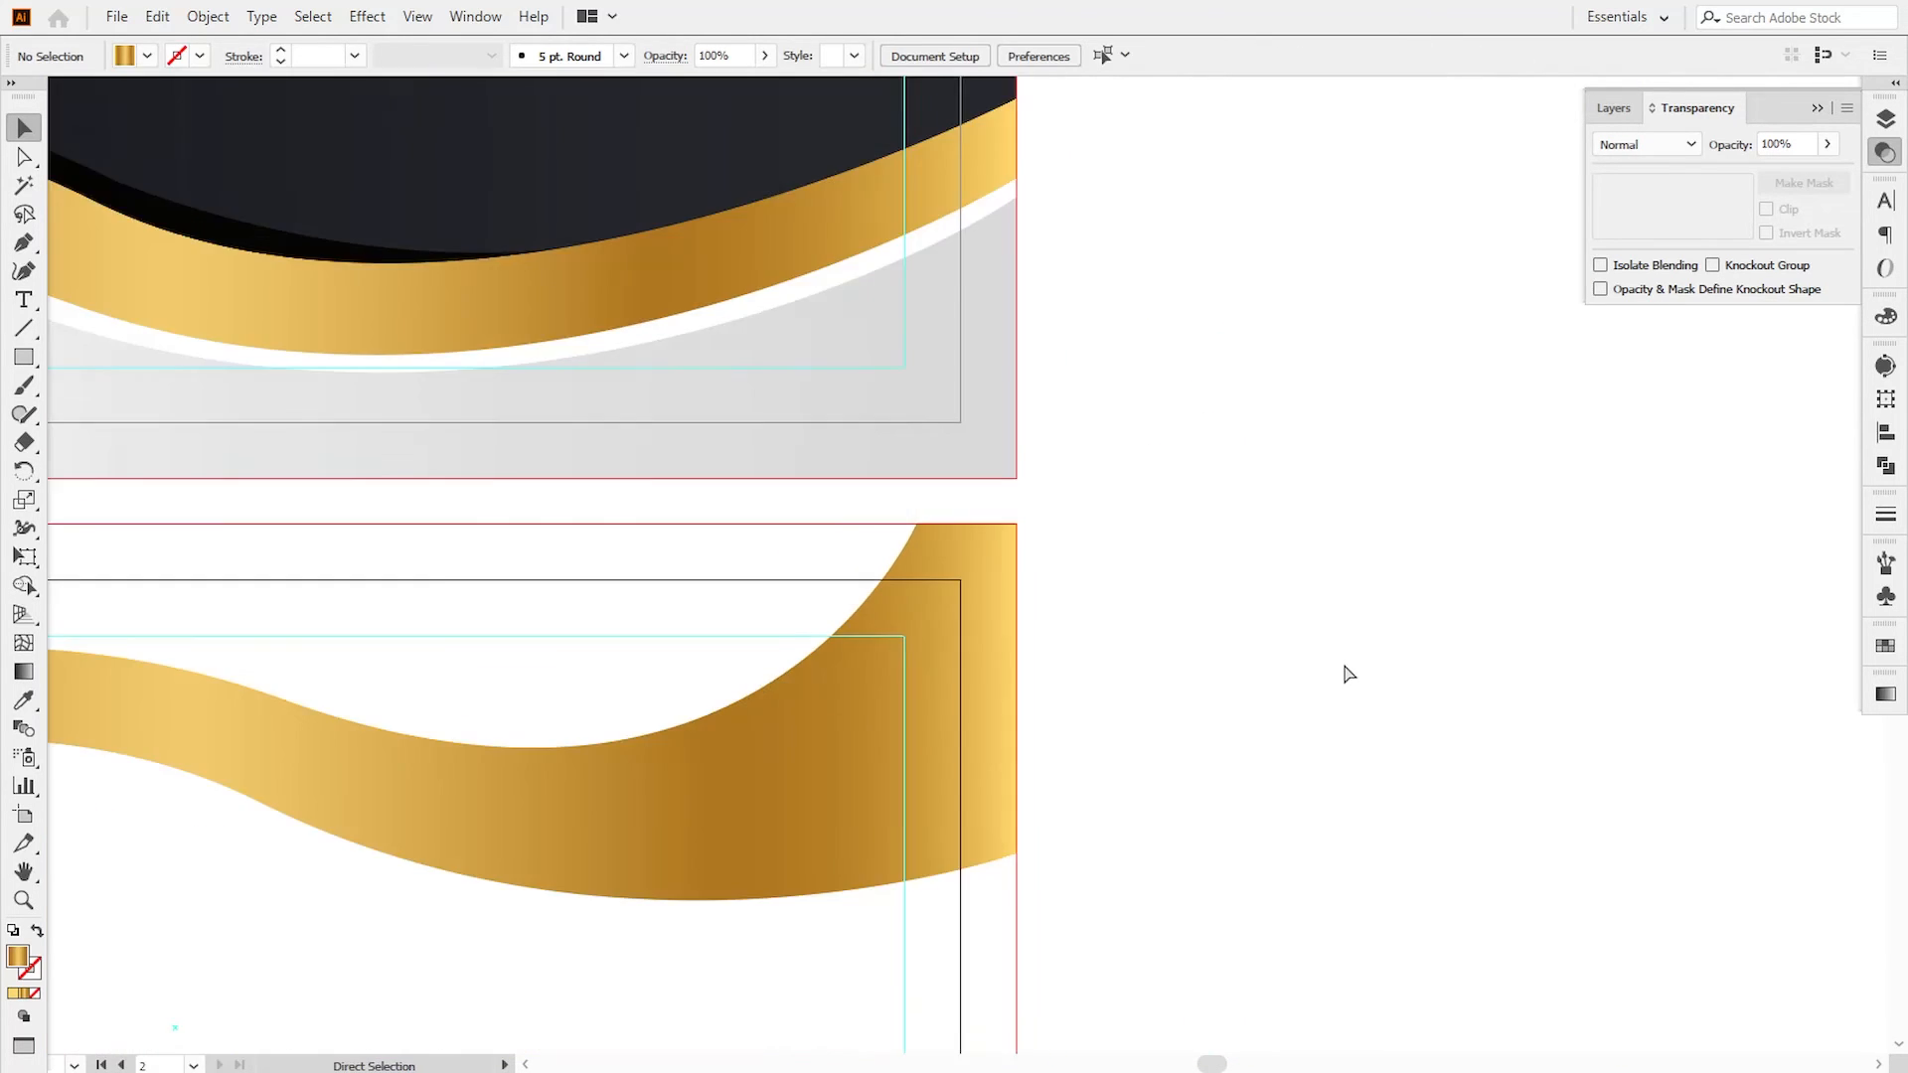
key(ctrl+minus)
drag(1183, 682, 1357, 651)
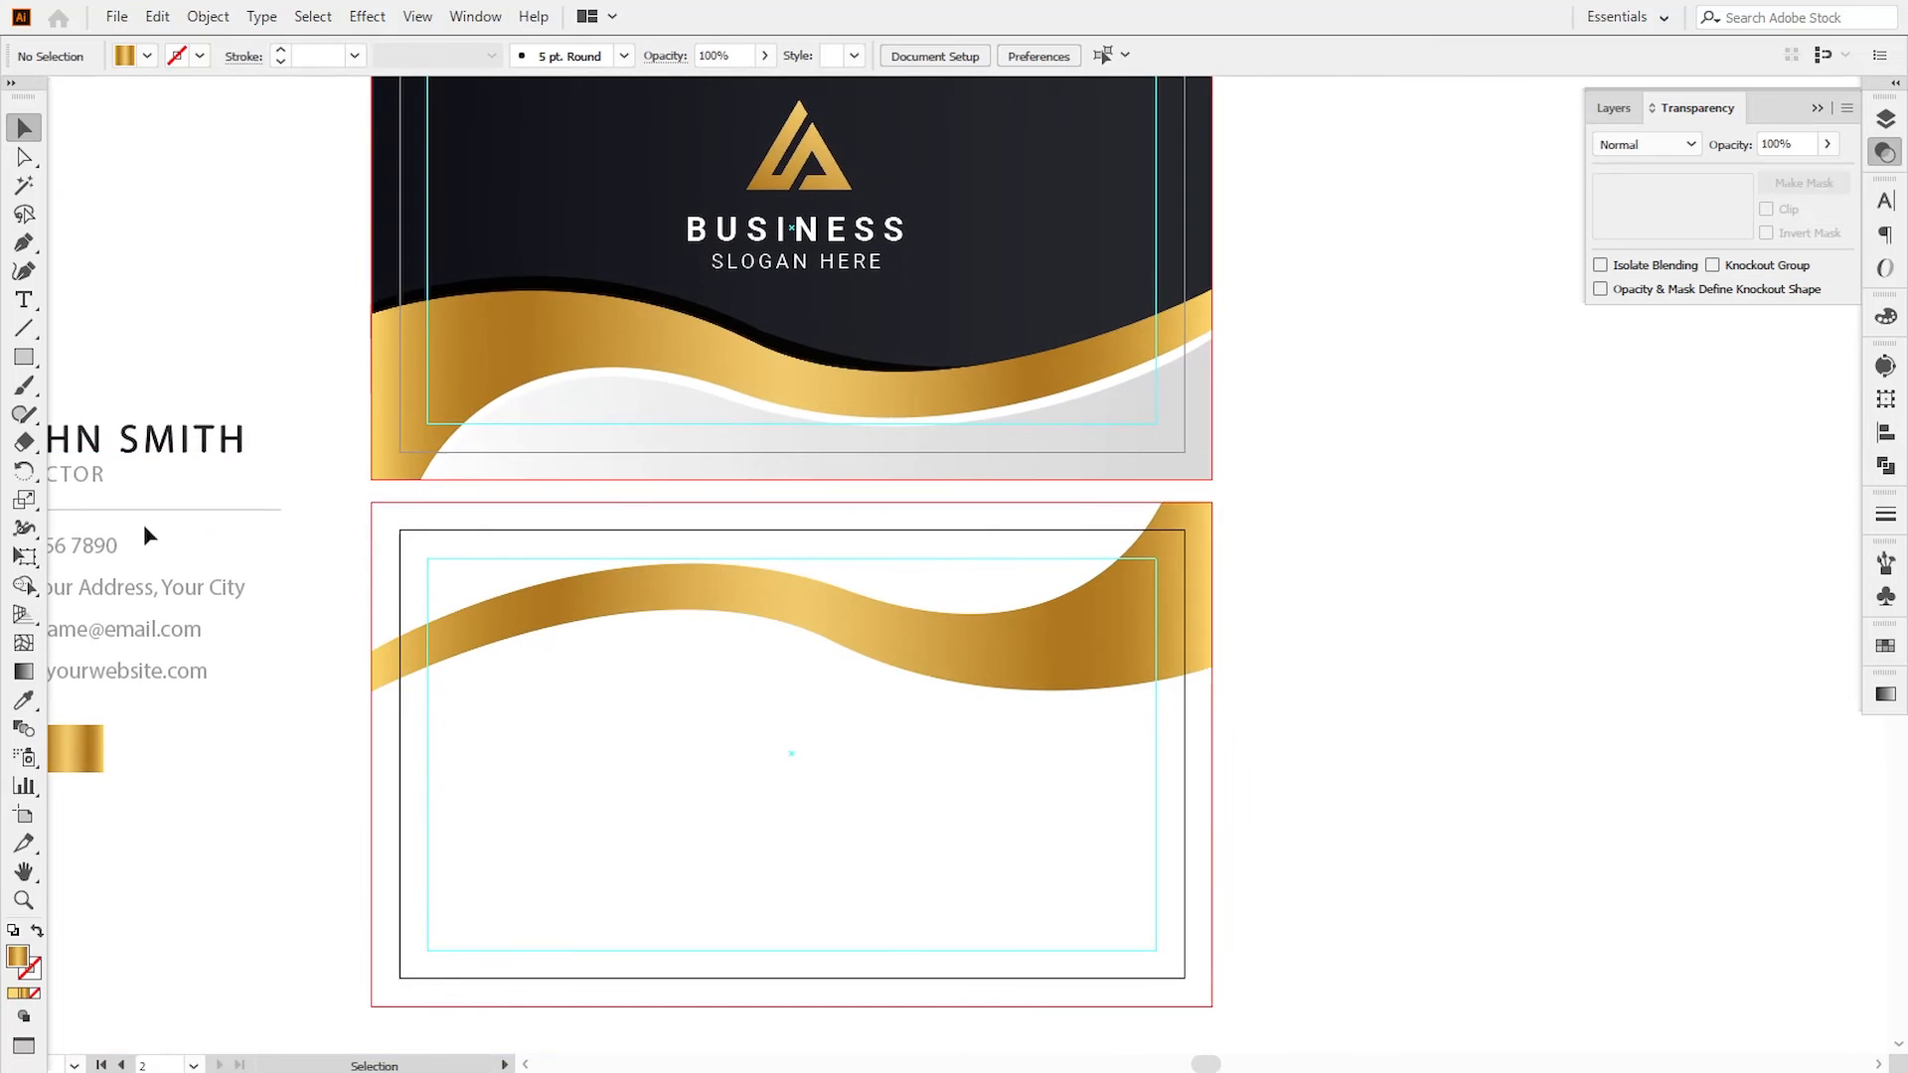
drag(20, 248, 91, 258)
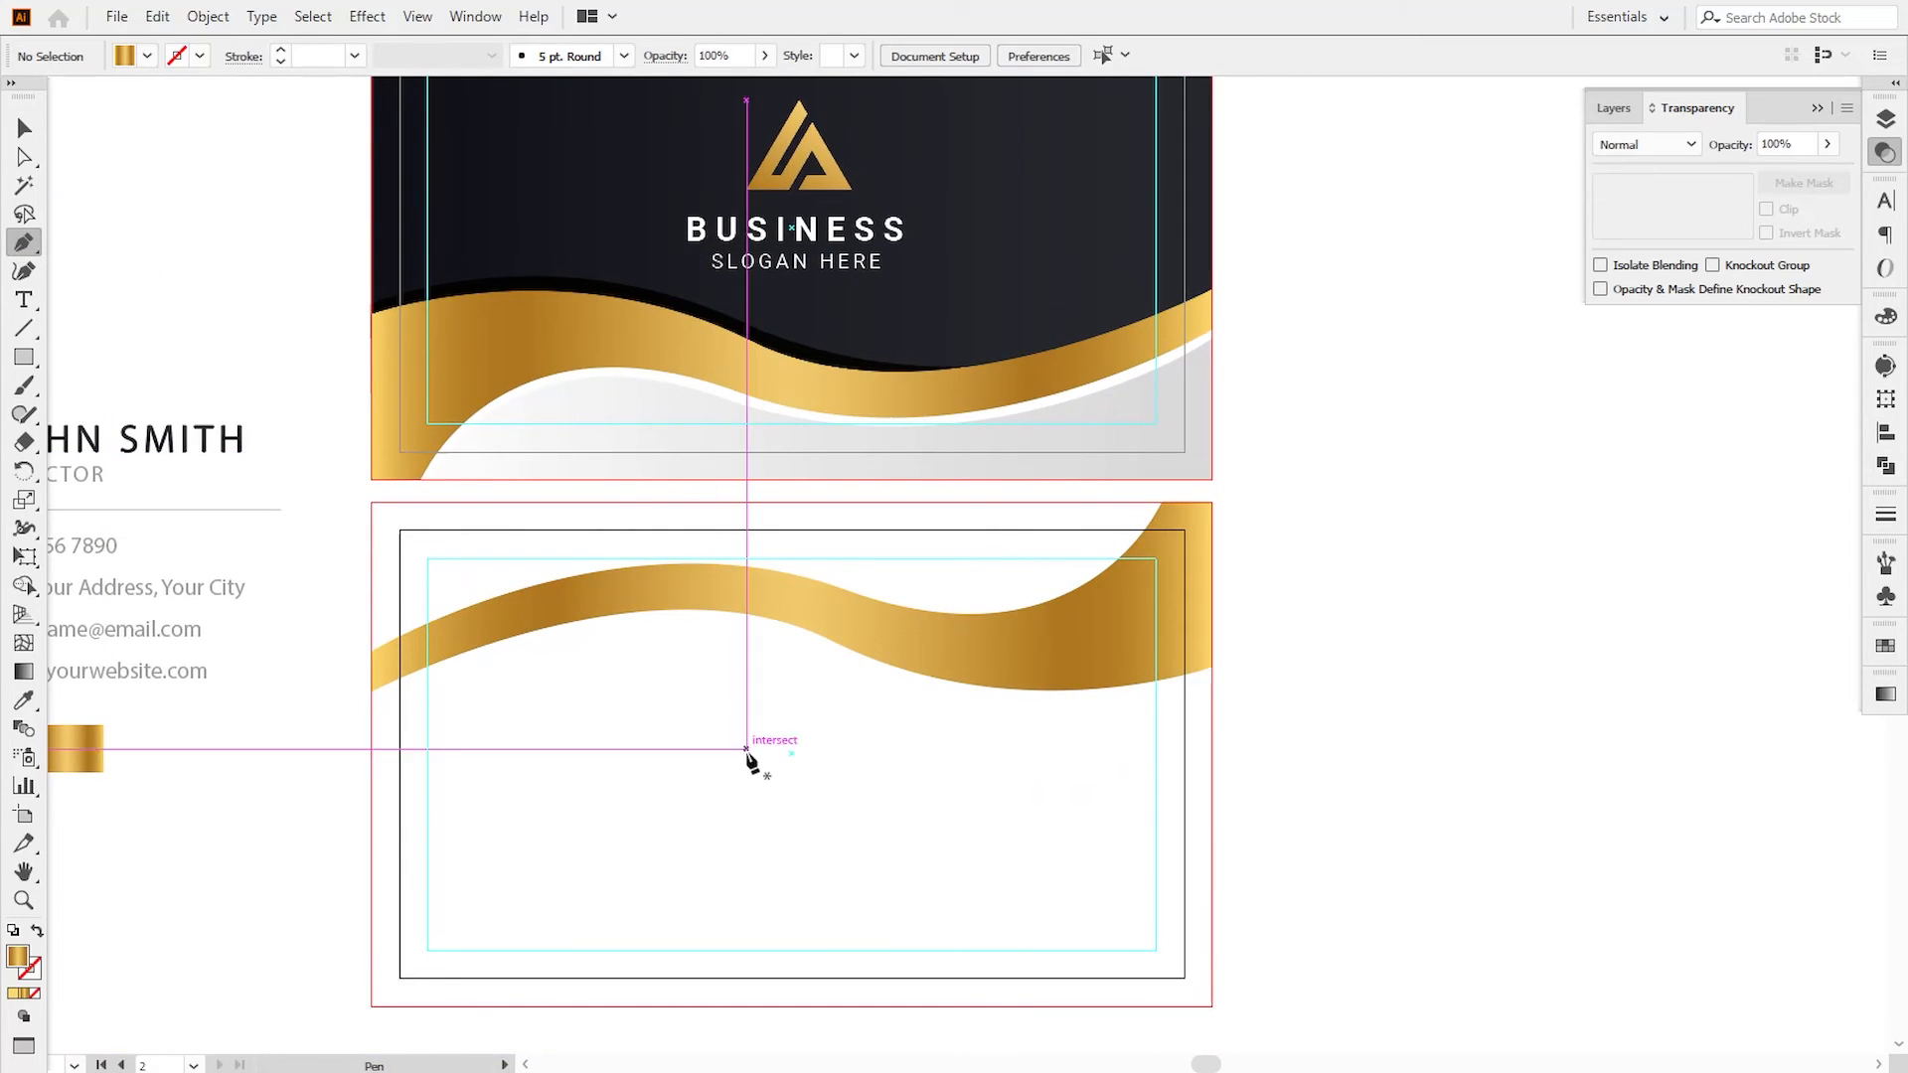
click(1211, 700)
drag(798, 627, 562, 533)
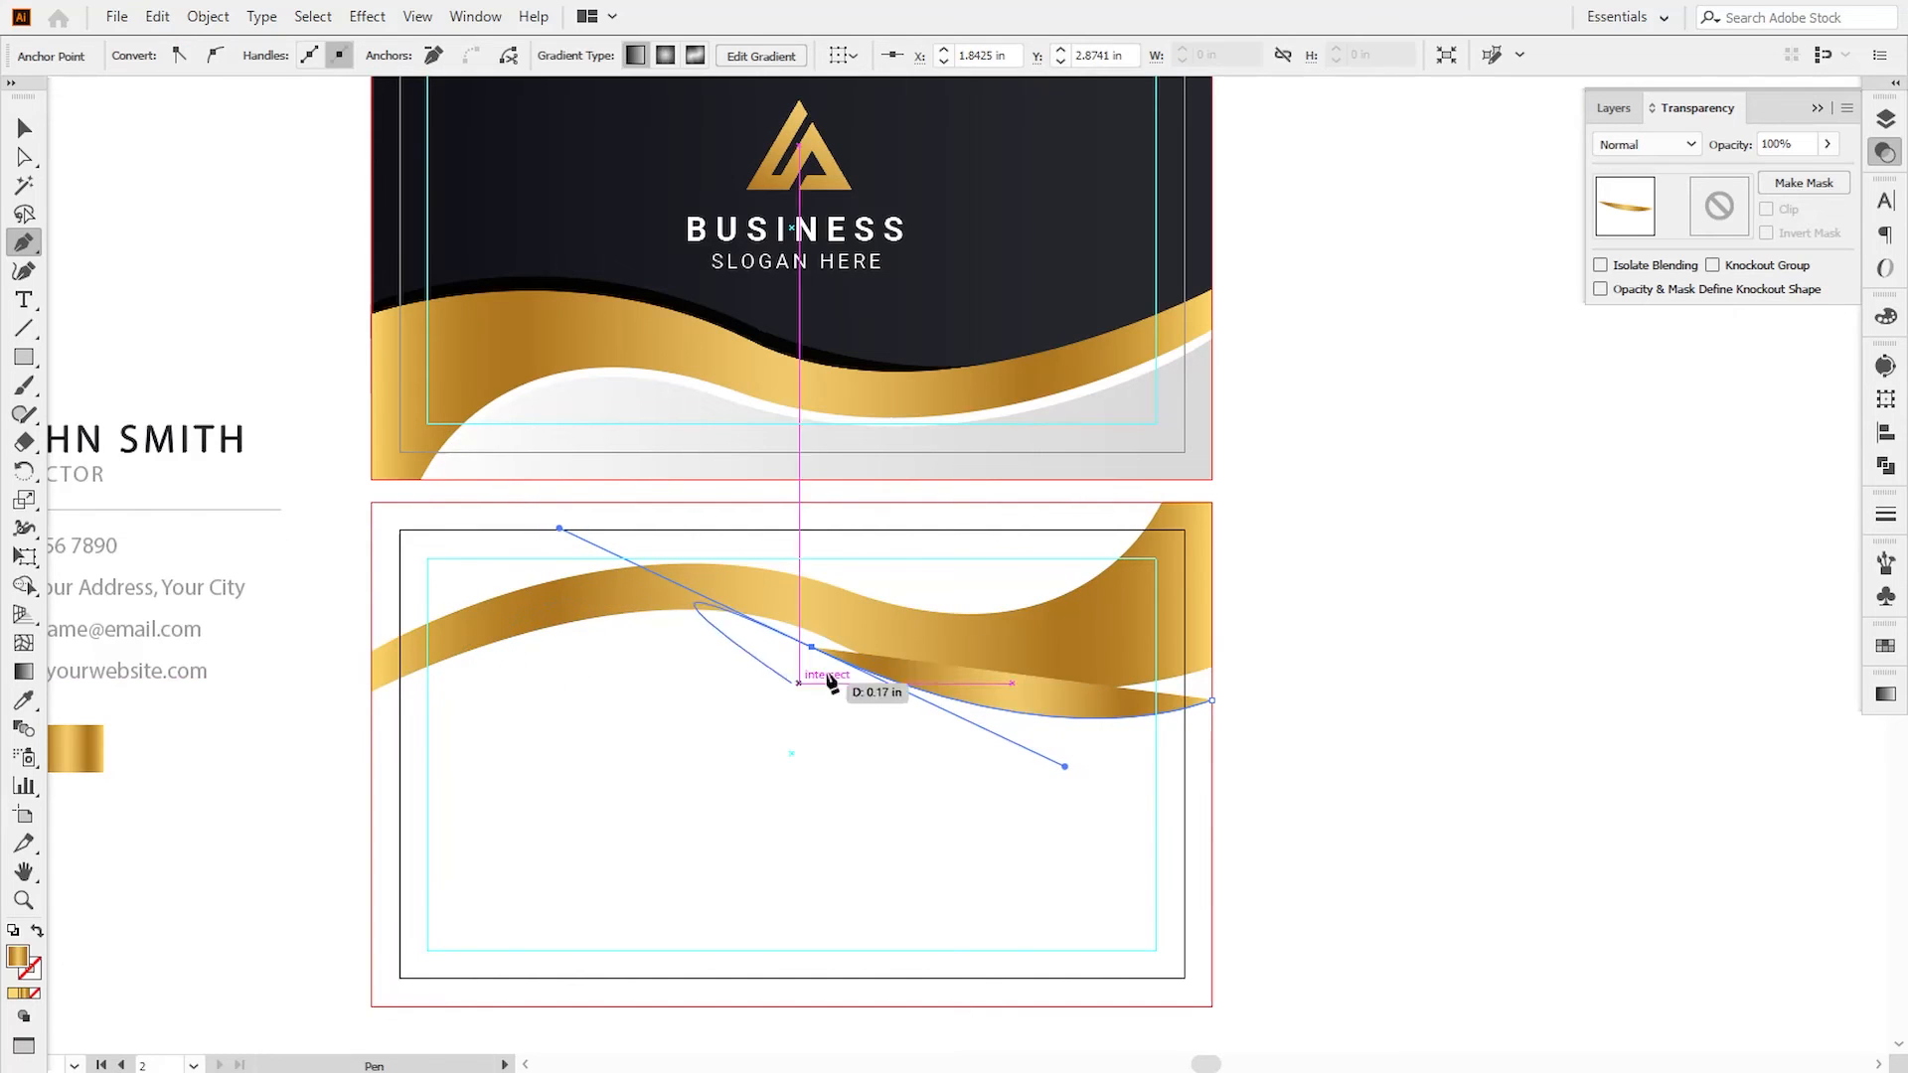
click(812, 648)
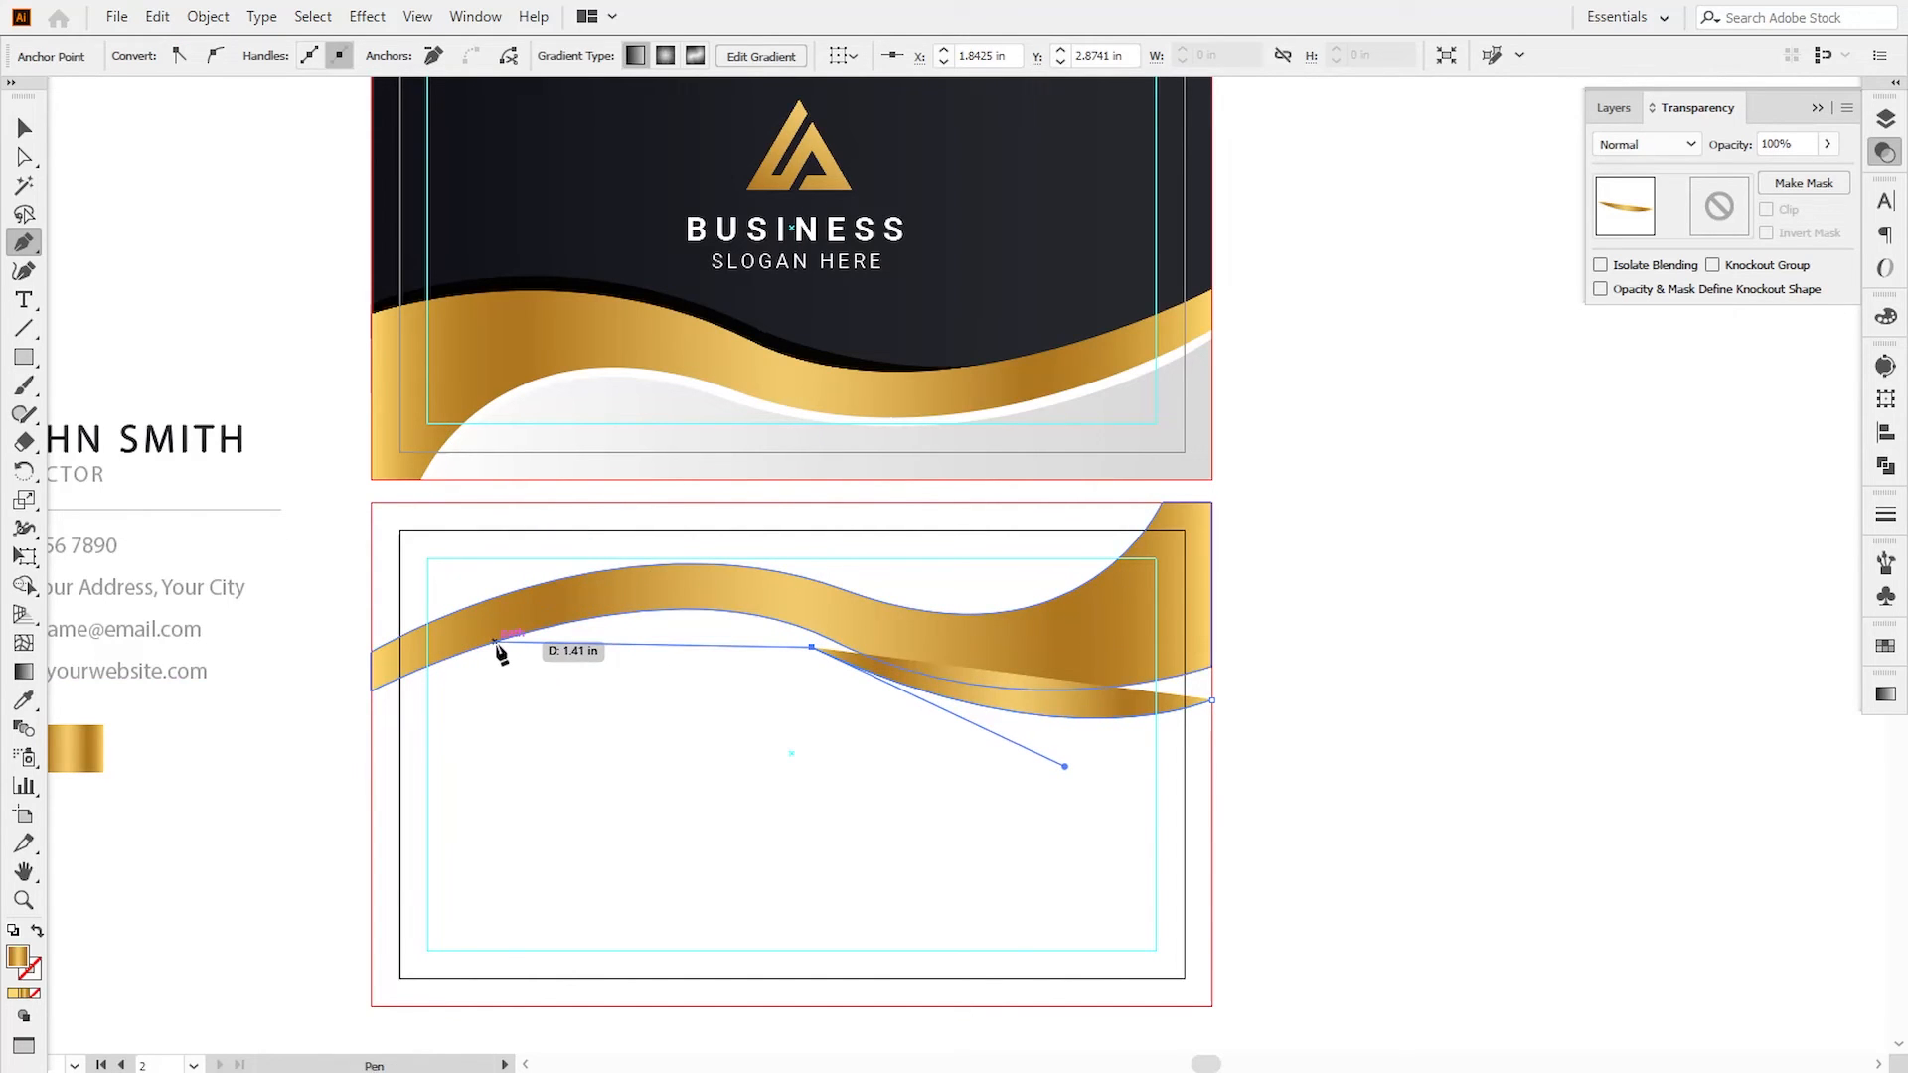
drag(473, 648, 222, 712)
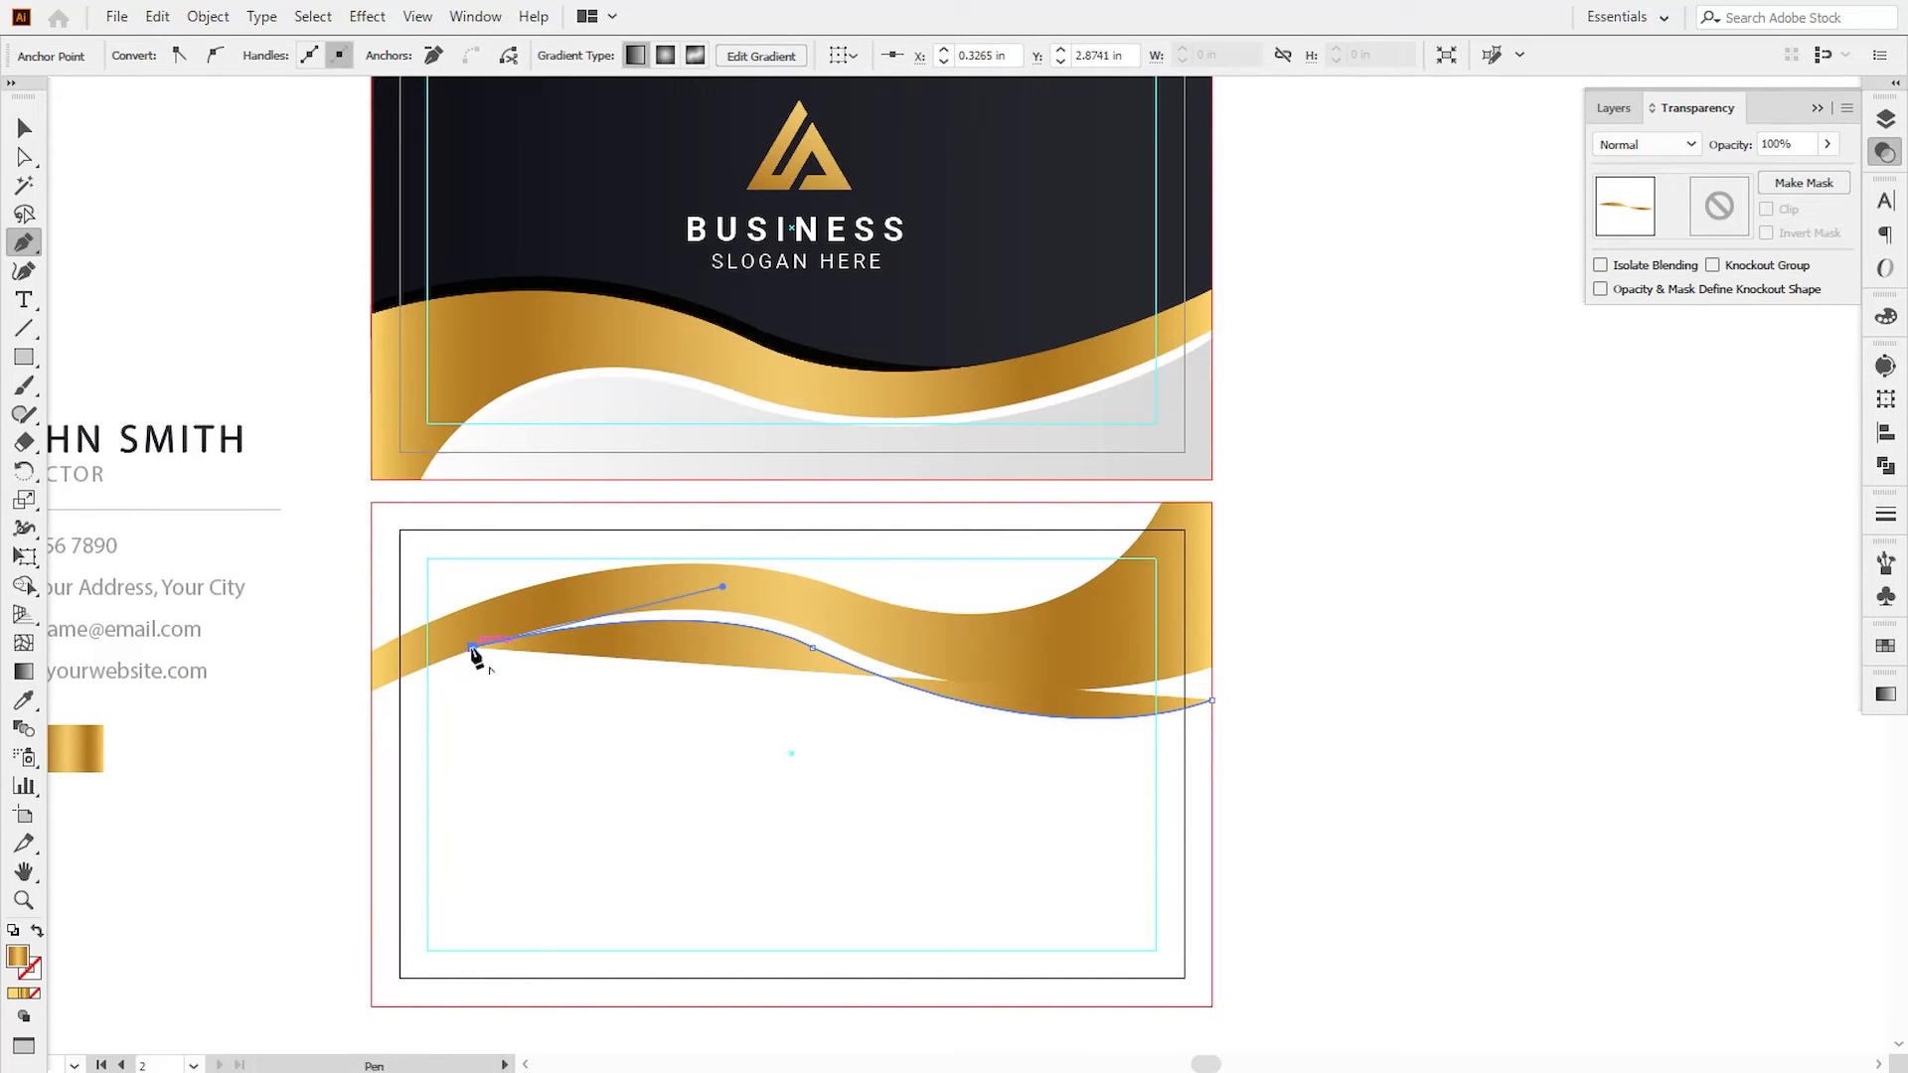
click(371, 668)
click(371, 502)
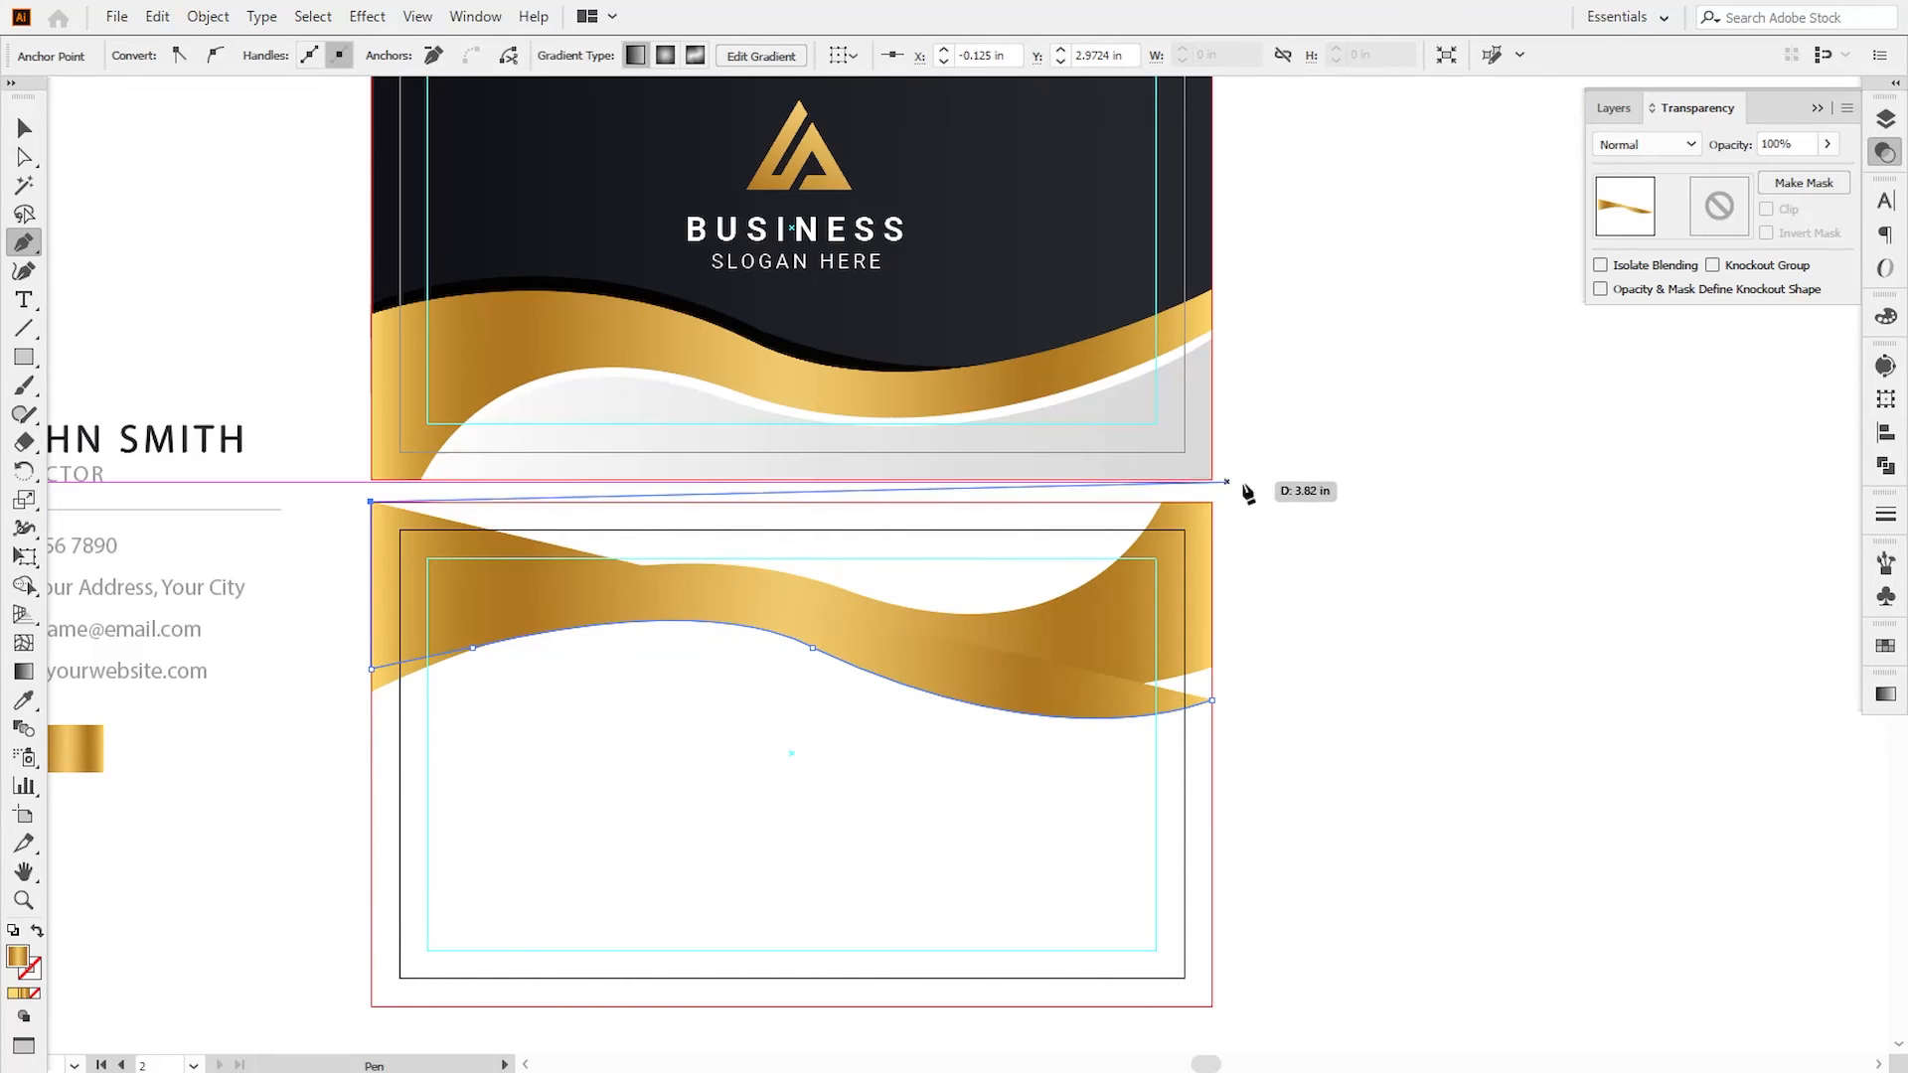
click(1211, 501)
click(1211, 700)
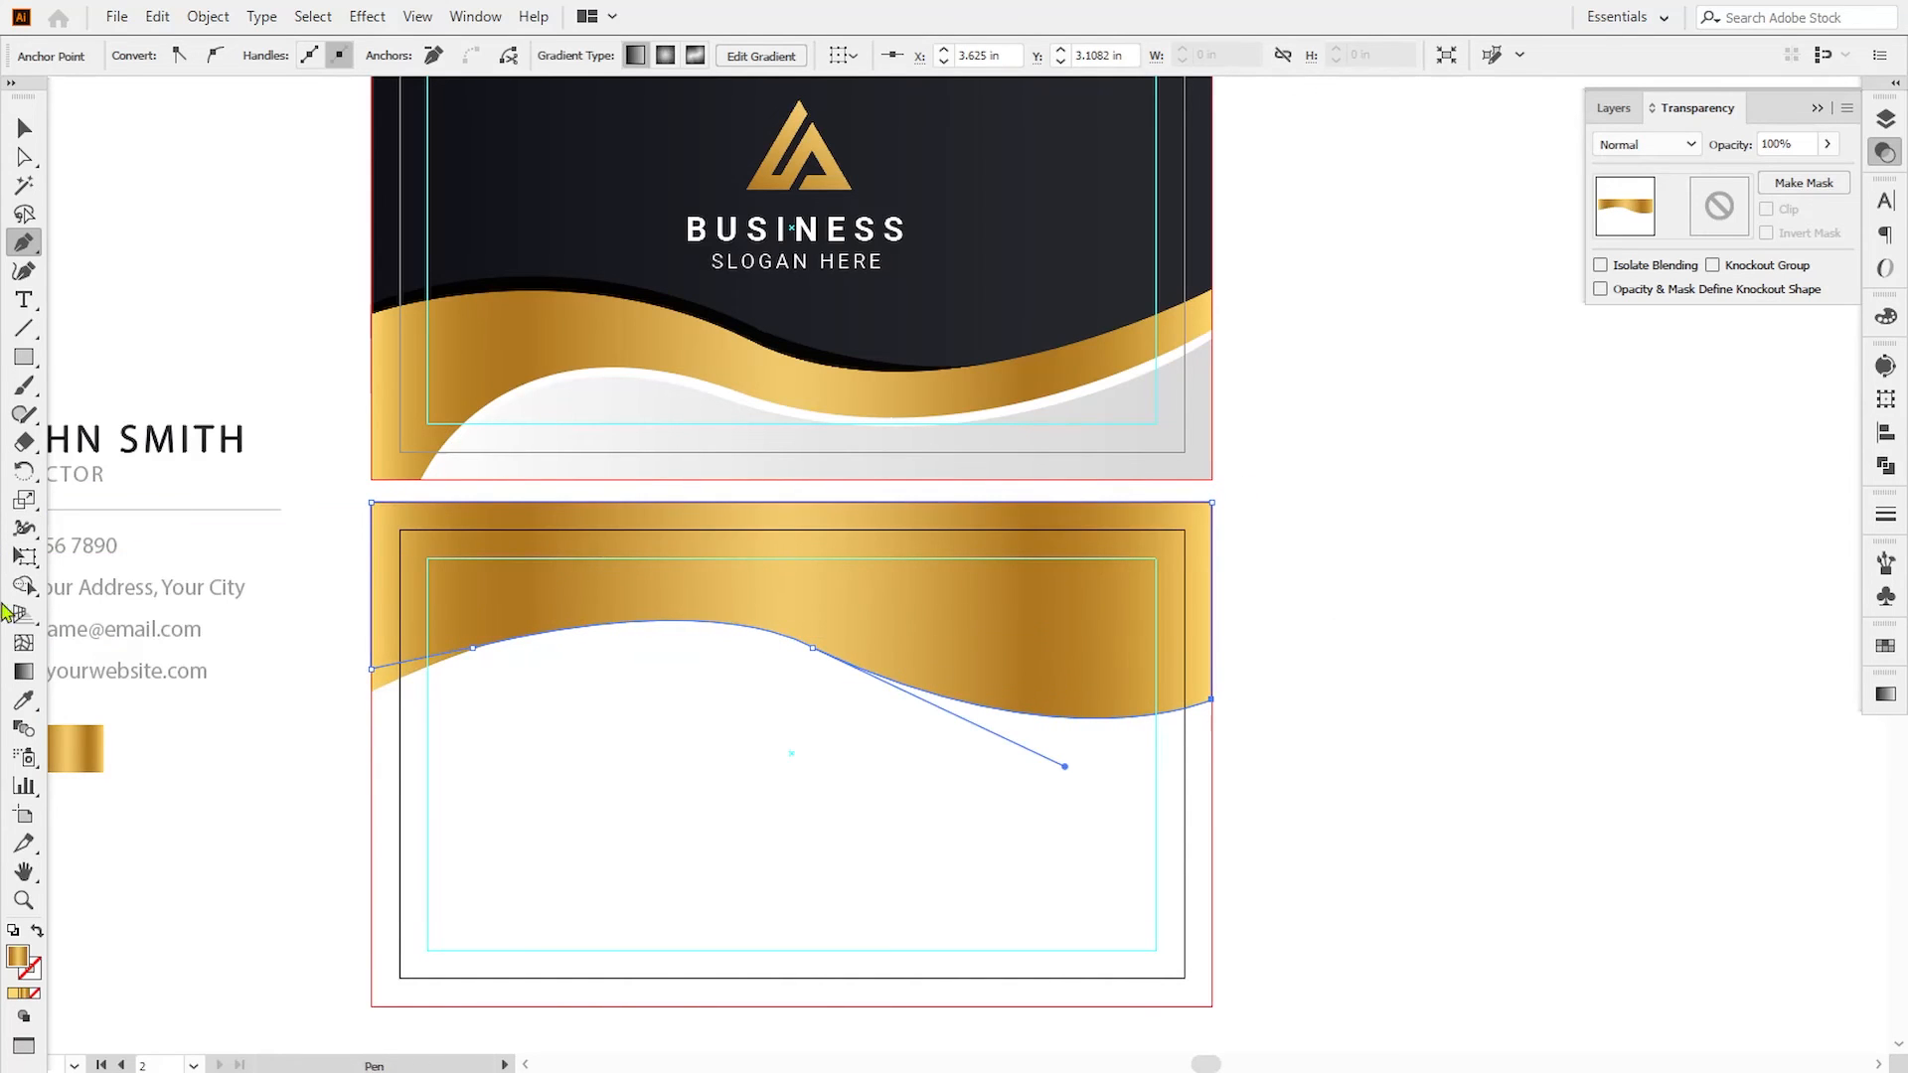
- Fill the new shape with the front card's dark gradient and bring the golden wave in front of it
click(24, 702)
click(675, 176)
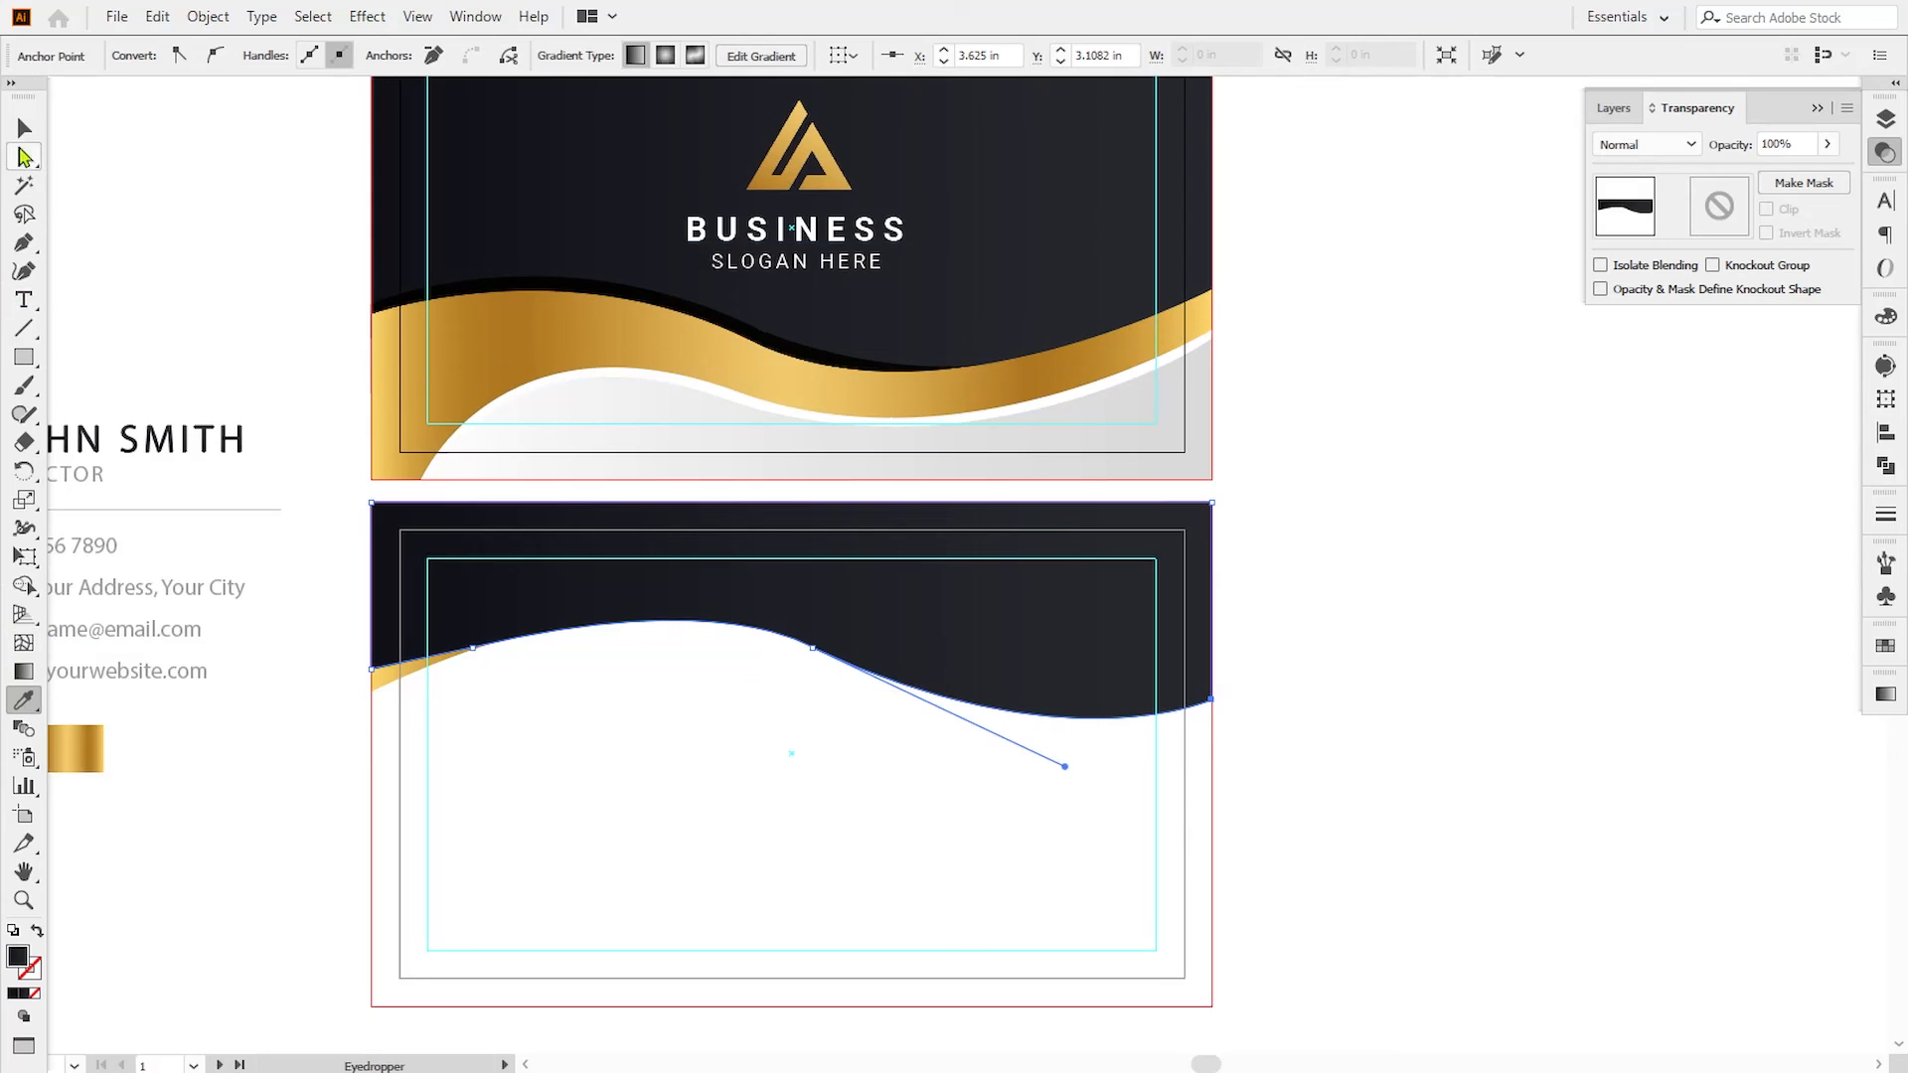
key(v)
click(405, 672)
right_click(417, 681)
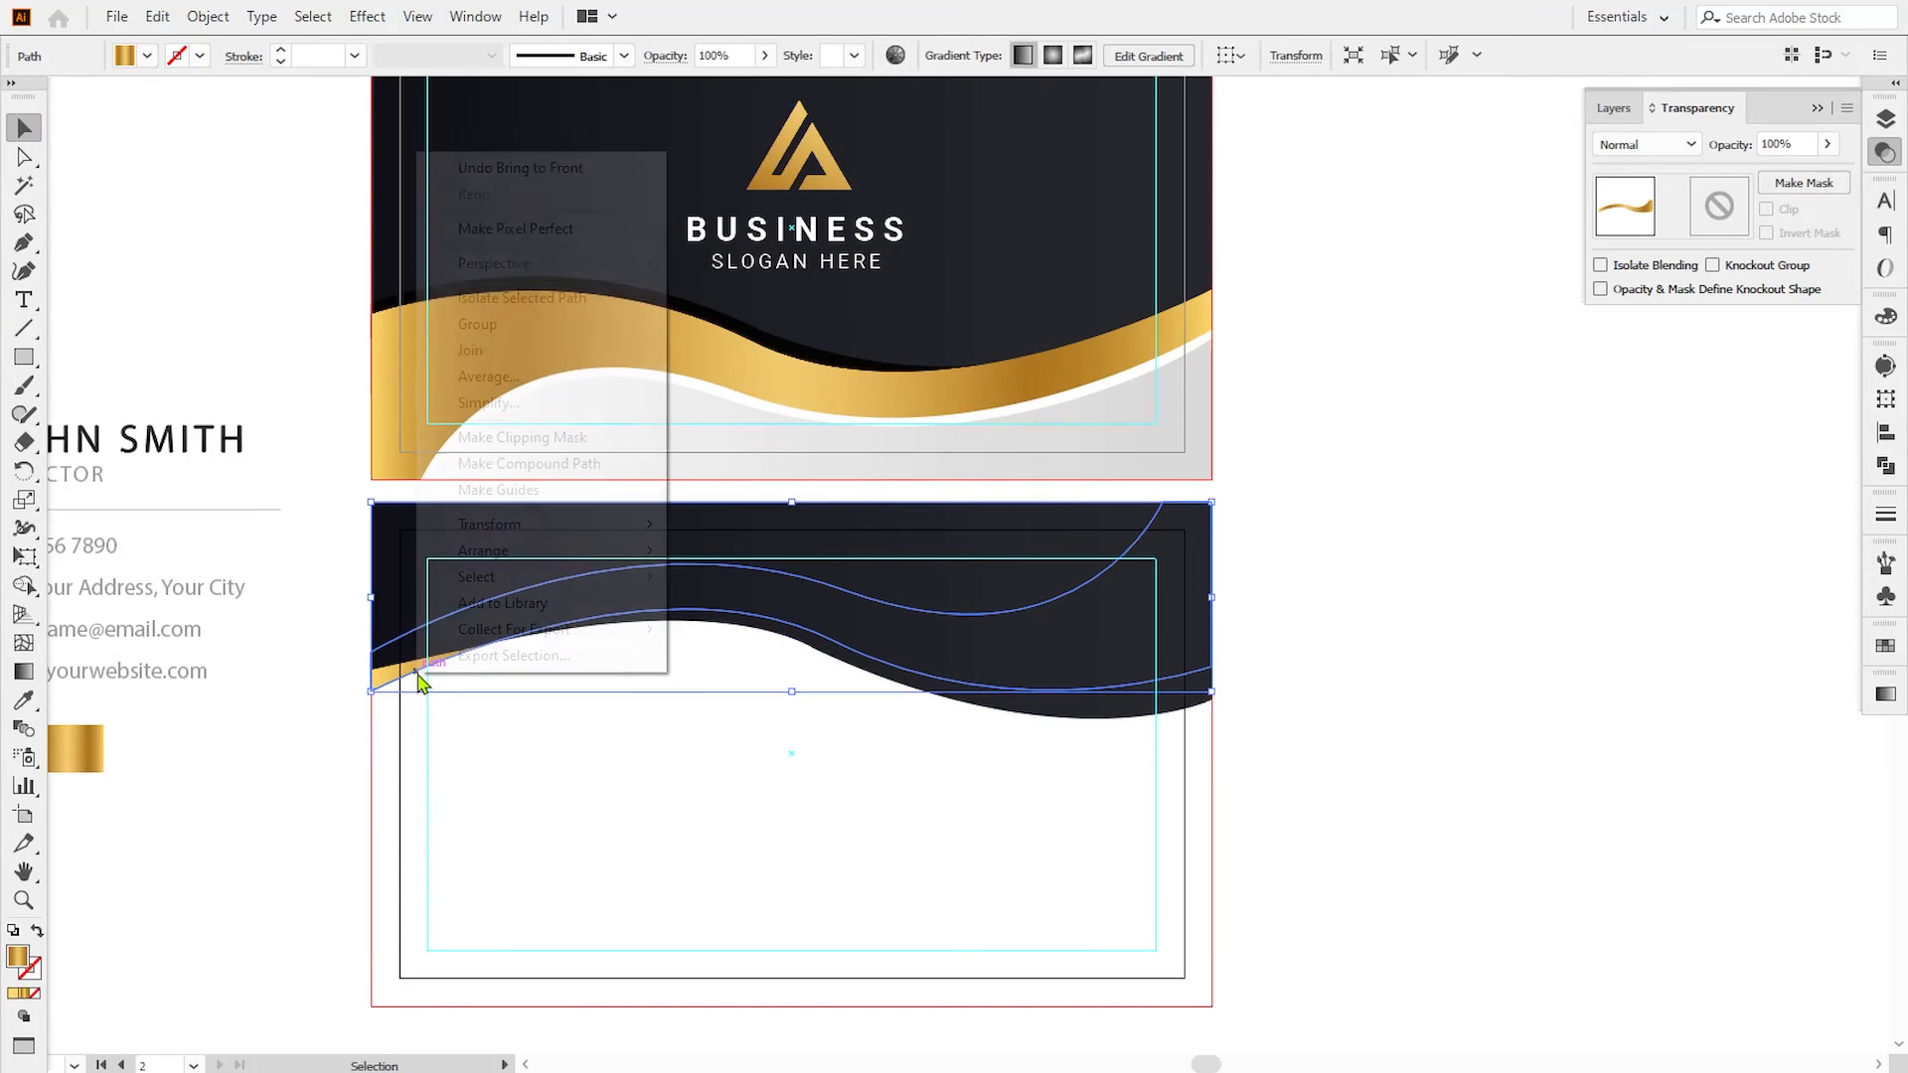
mouse_move(492, 550)
click(725, 551)
click(1415, 739)
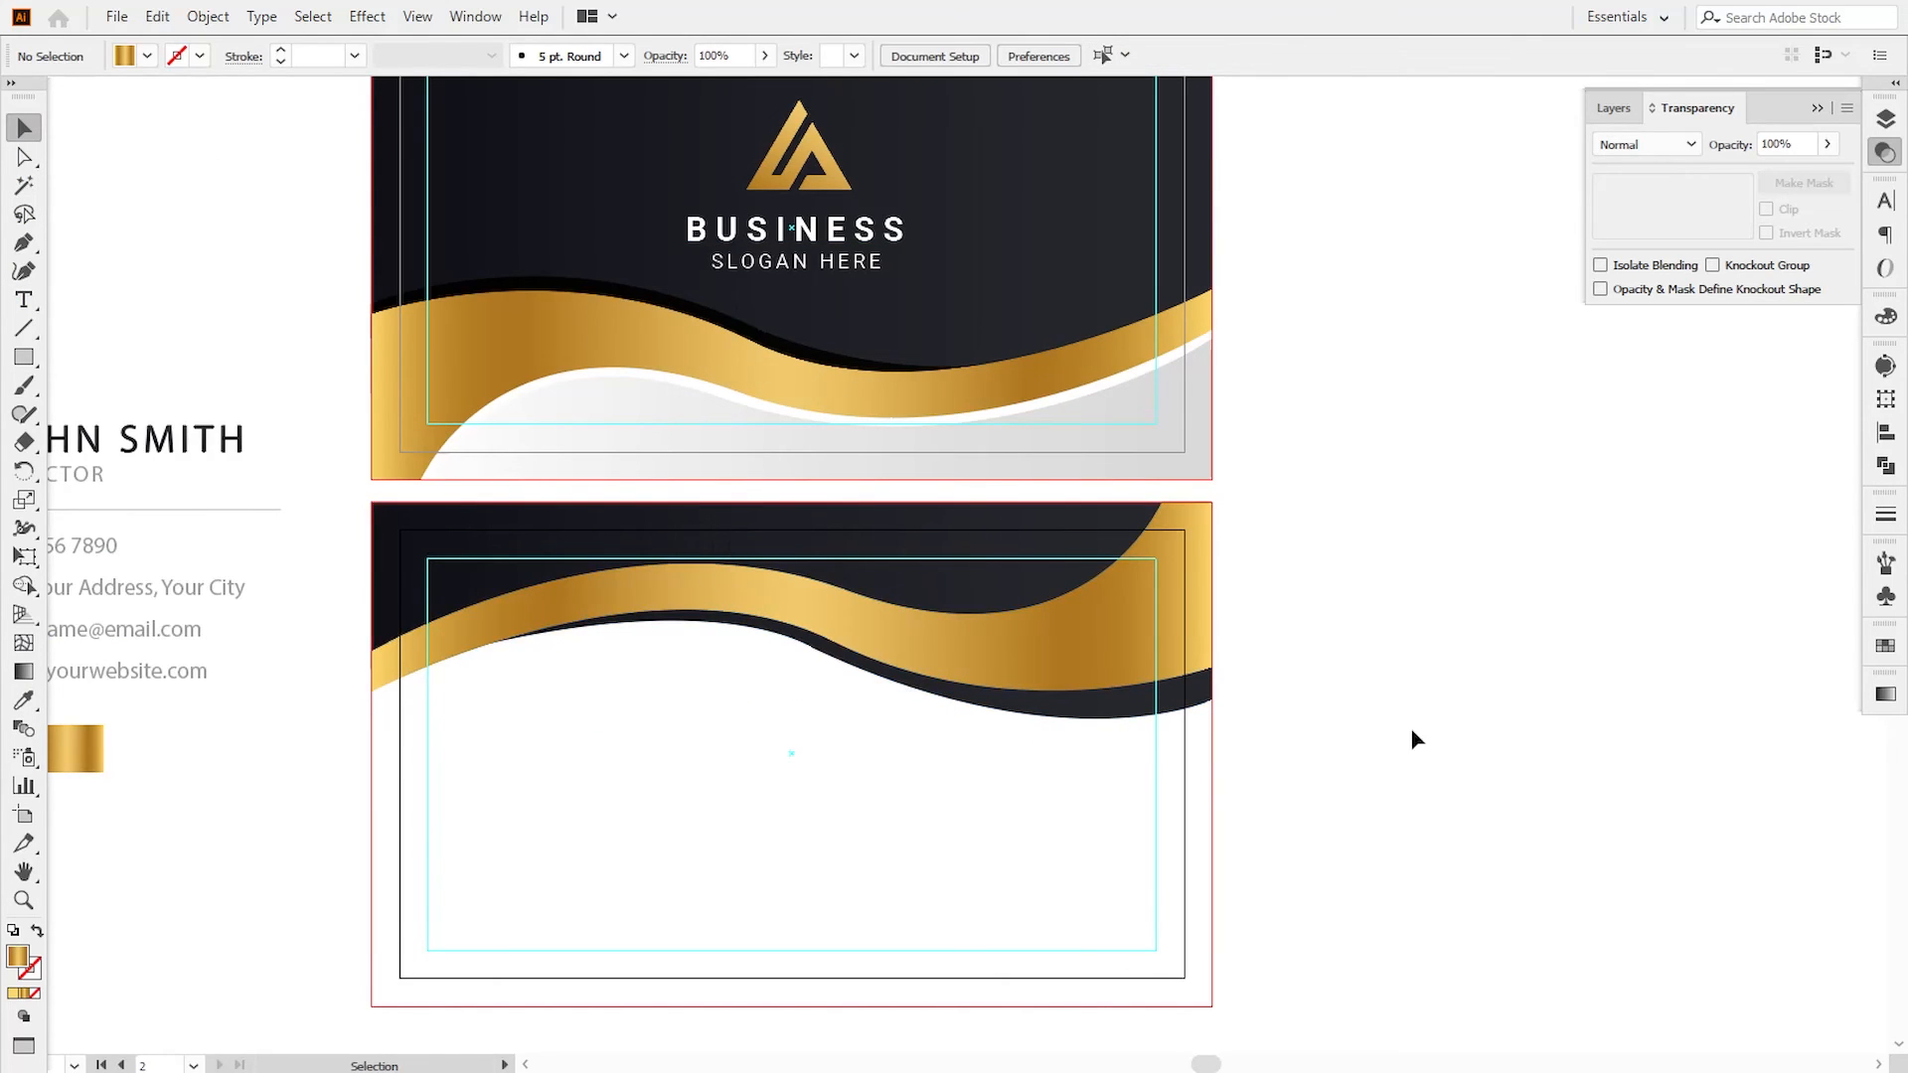
- Shorten the right handle of the dark shape's middle lower anchor and the handle of its left curve anchor
key(a)
key(ctrl+plus)
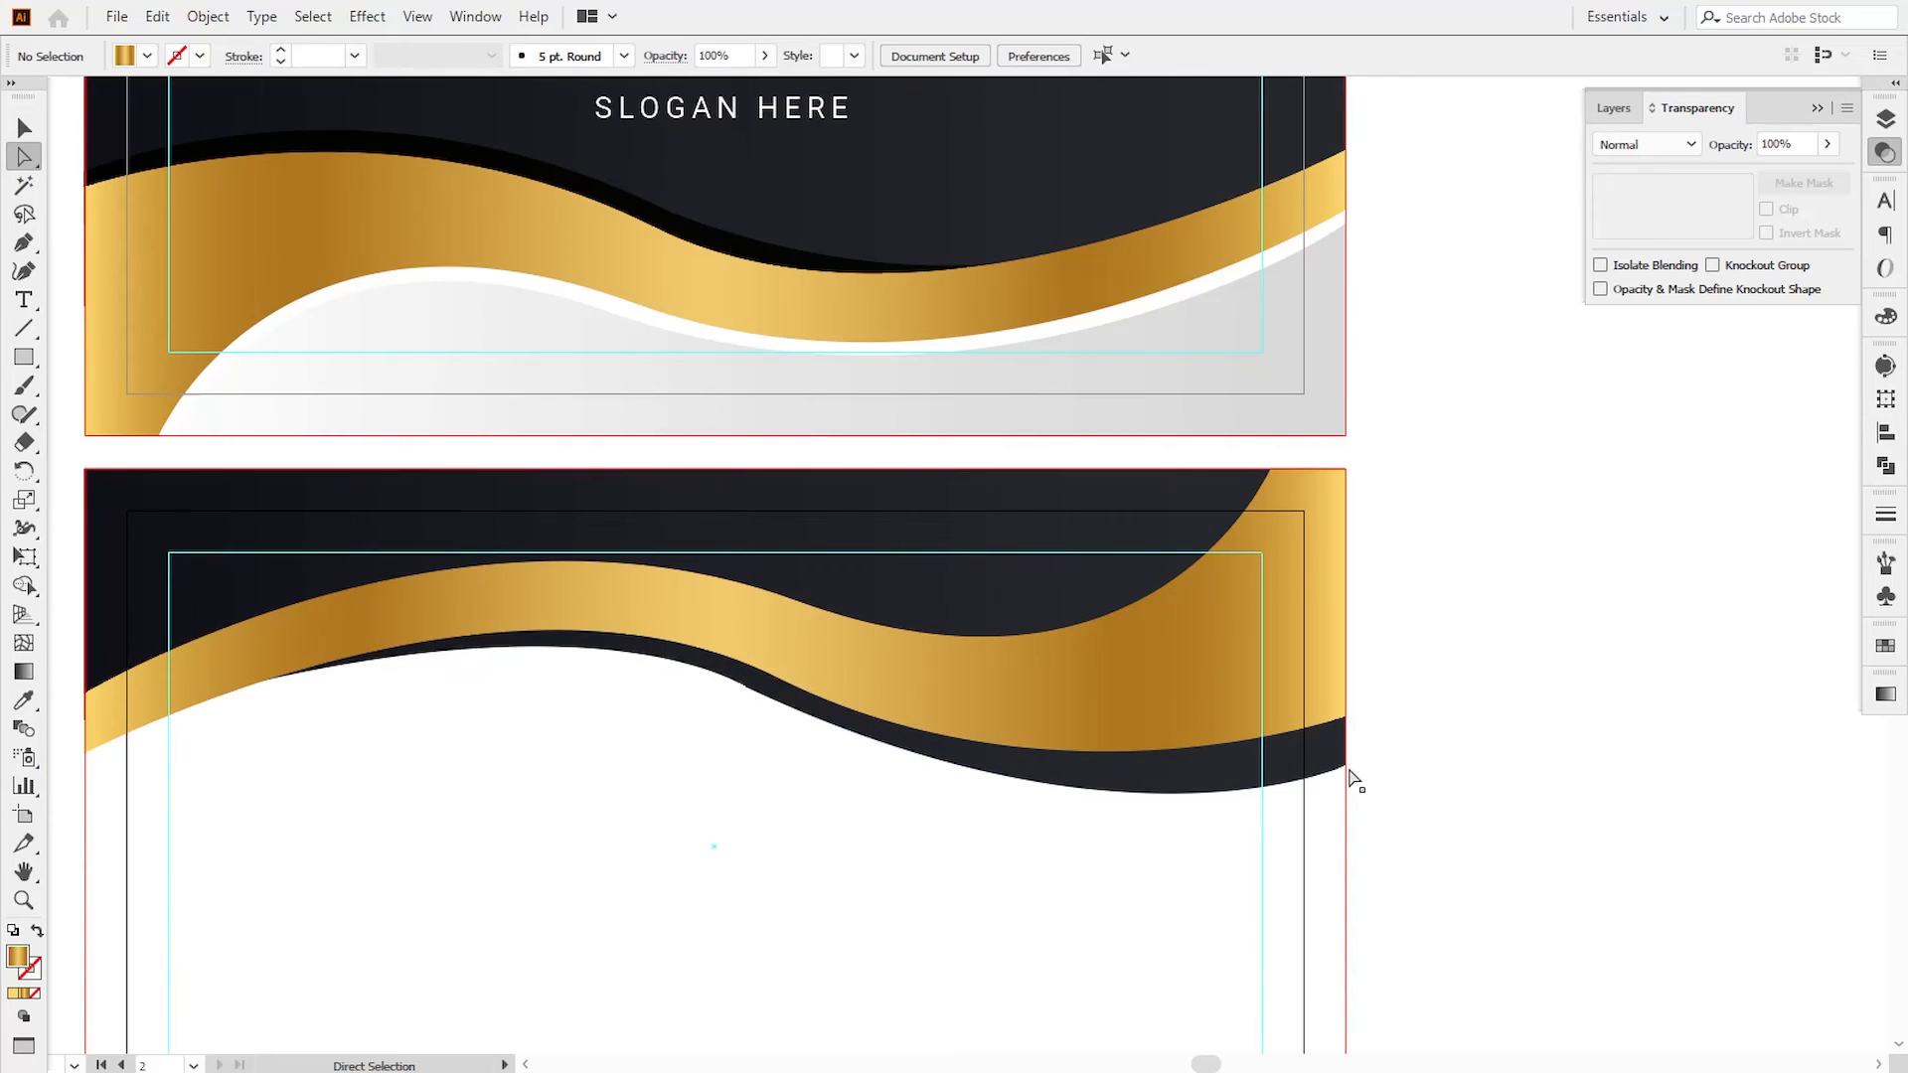
click(1347, 767)
click(745, 686)
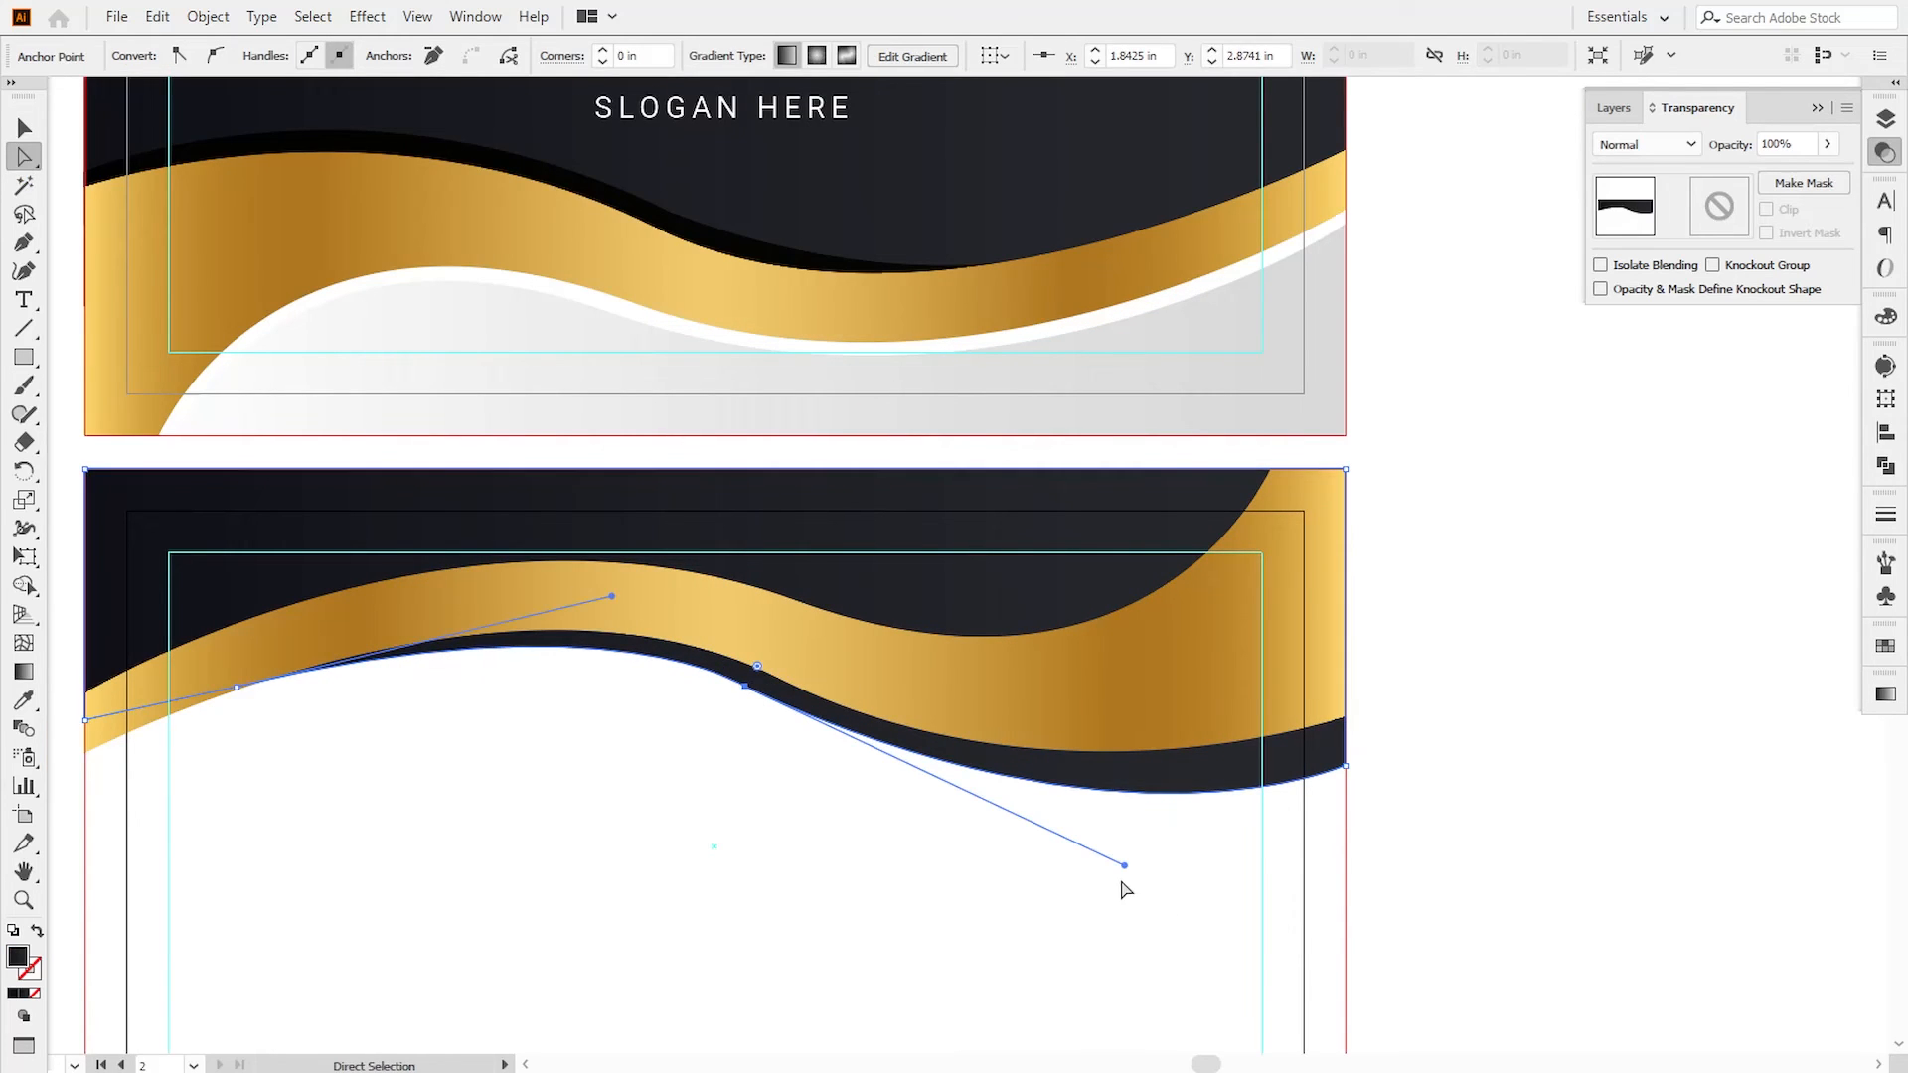
mouse_move(1125, 866)
mouse_down()
mouse_move(1153, 890)
mouse_move(1069, 864)
mouse_move(1088, 865)
mouse_up()
drag(612, 598, 499, 570)
click(602, 791)
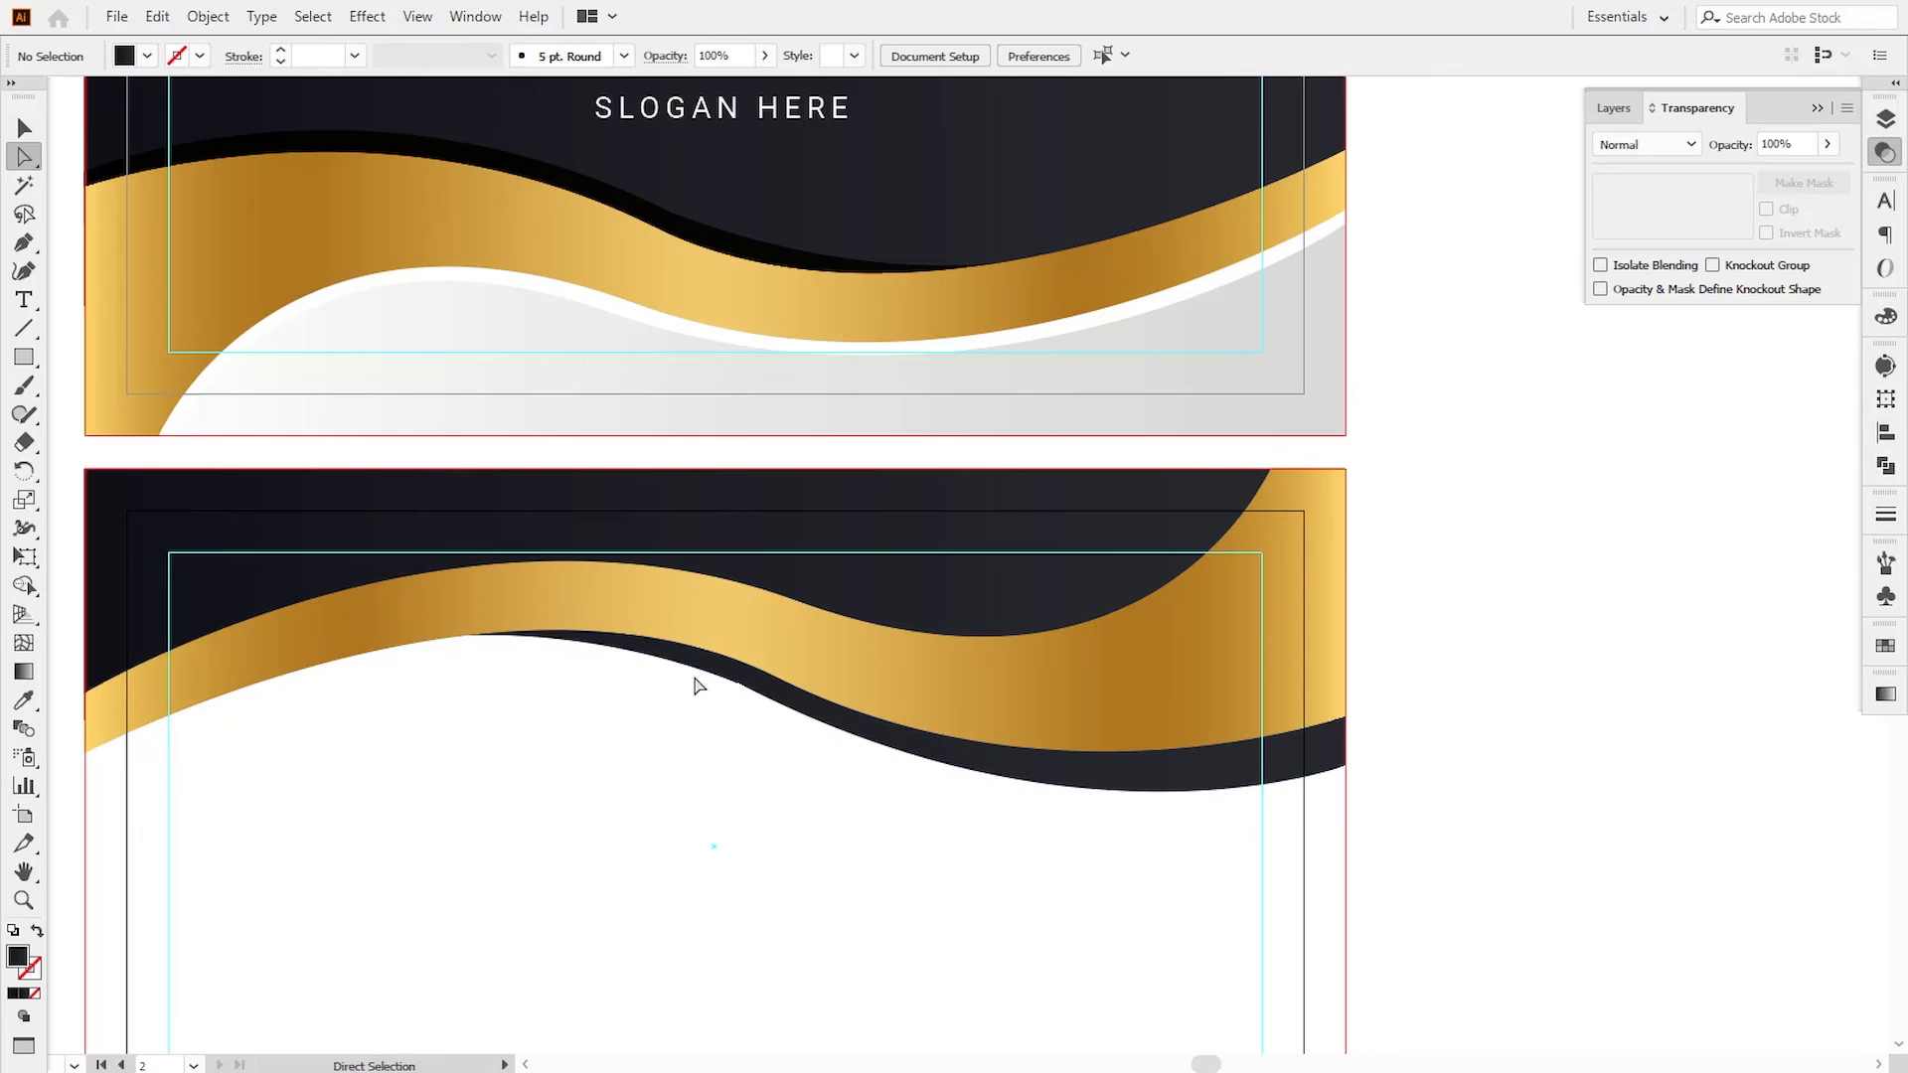
- Move the dark shape's left curve anchor to the golden wave's lower-left corner and lengthen its handle along the wave
click(728, 679)
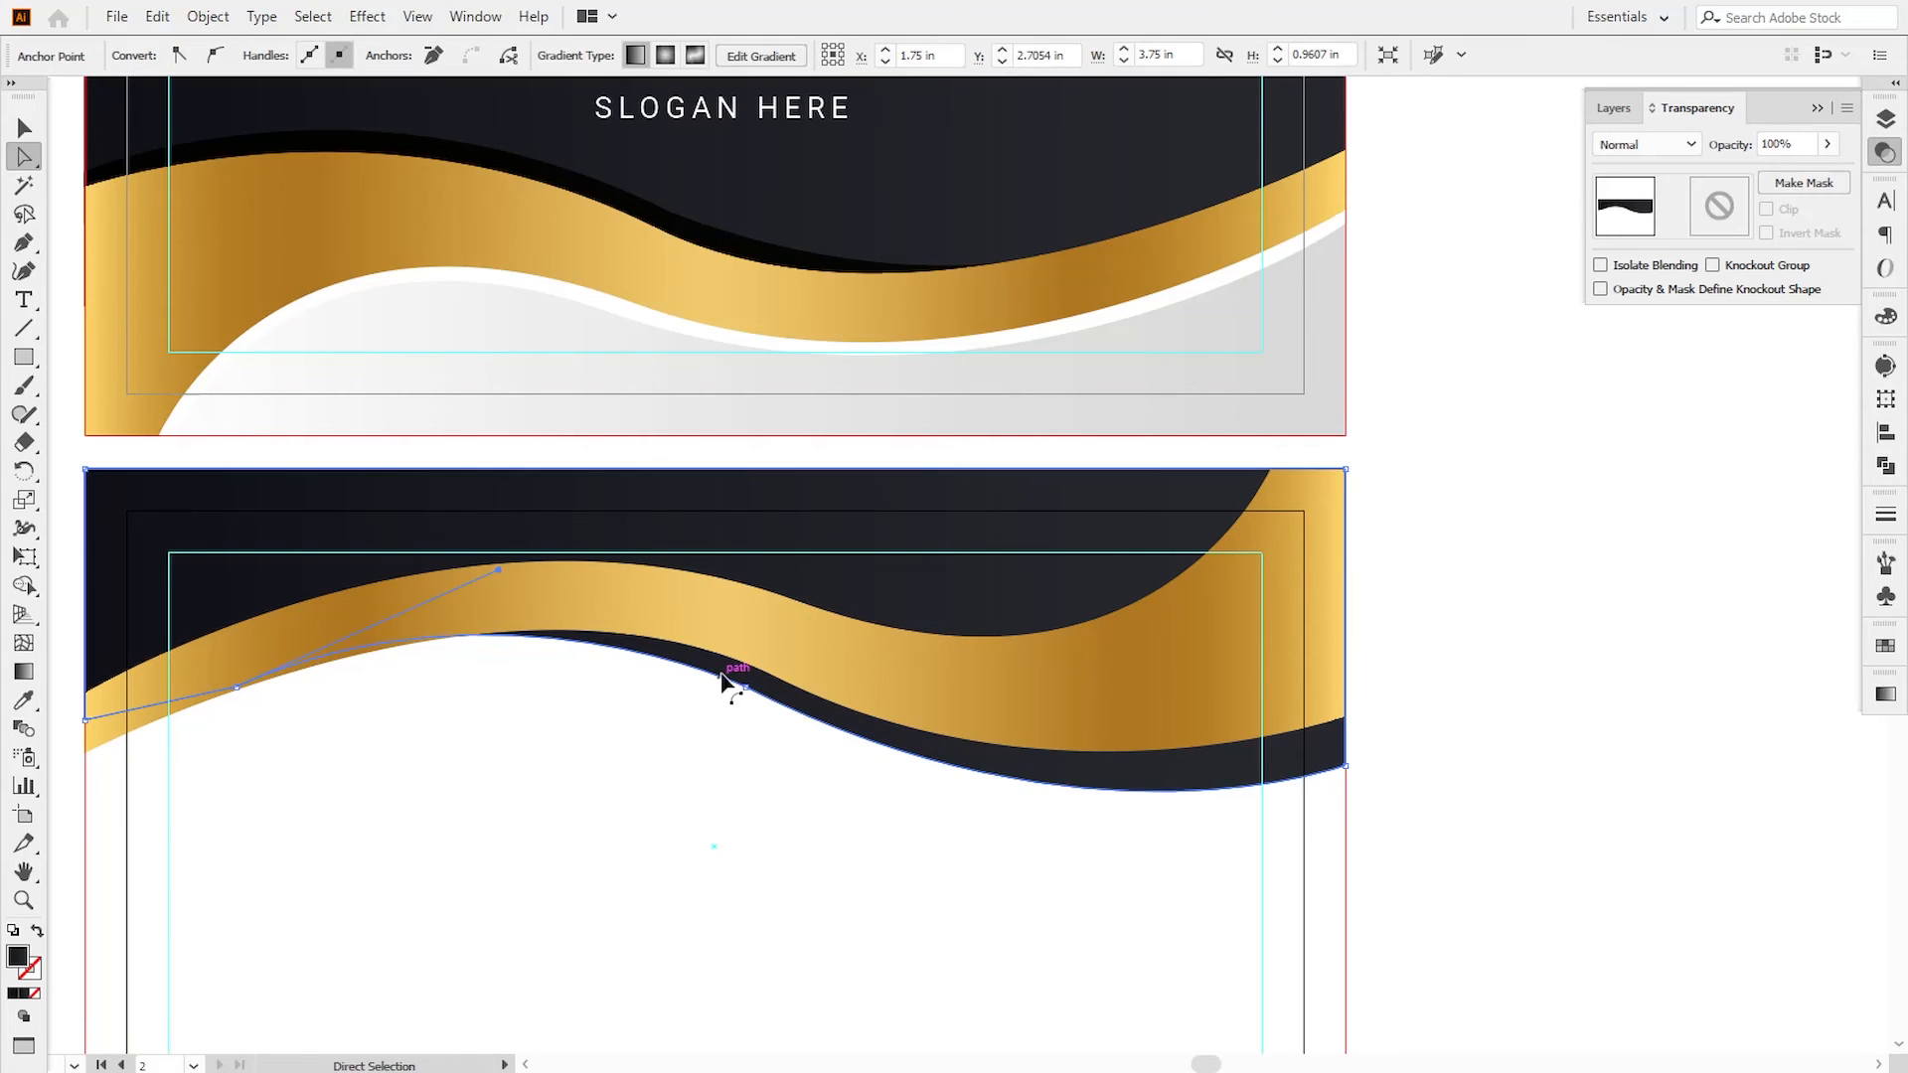
click(237, 688)
drag(239, 689, 86, 752)
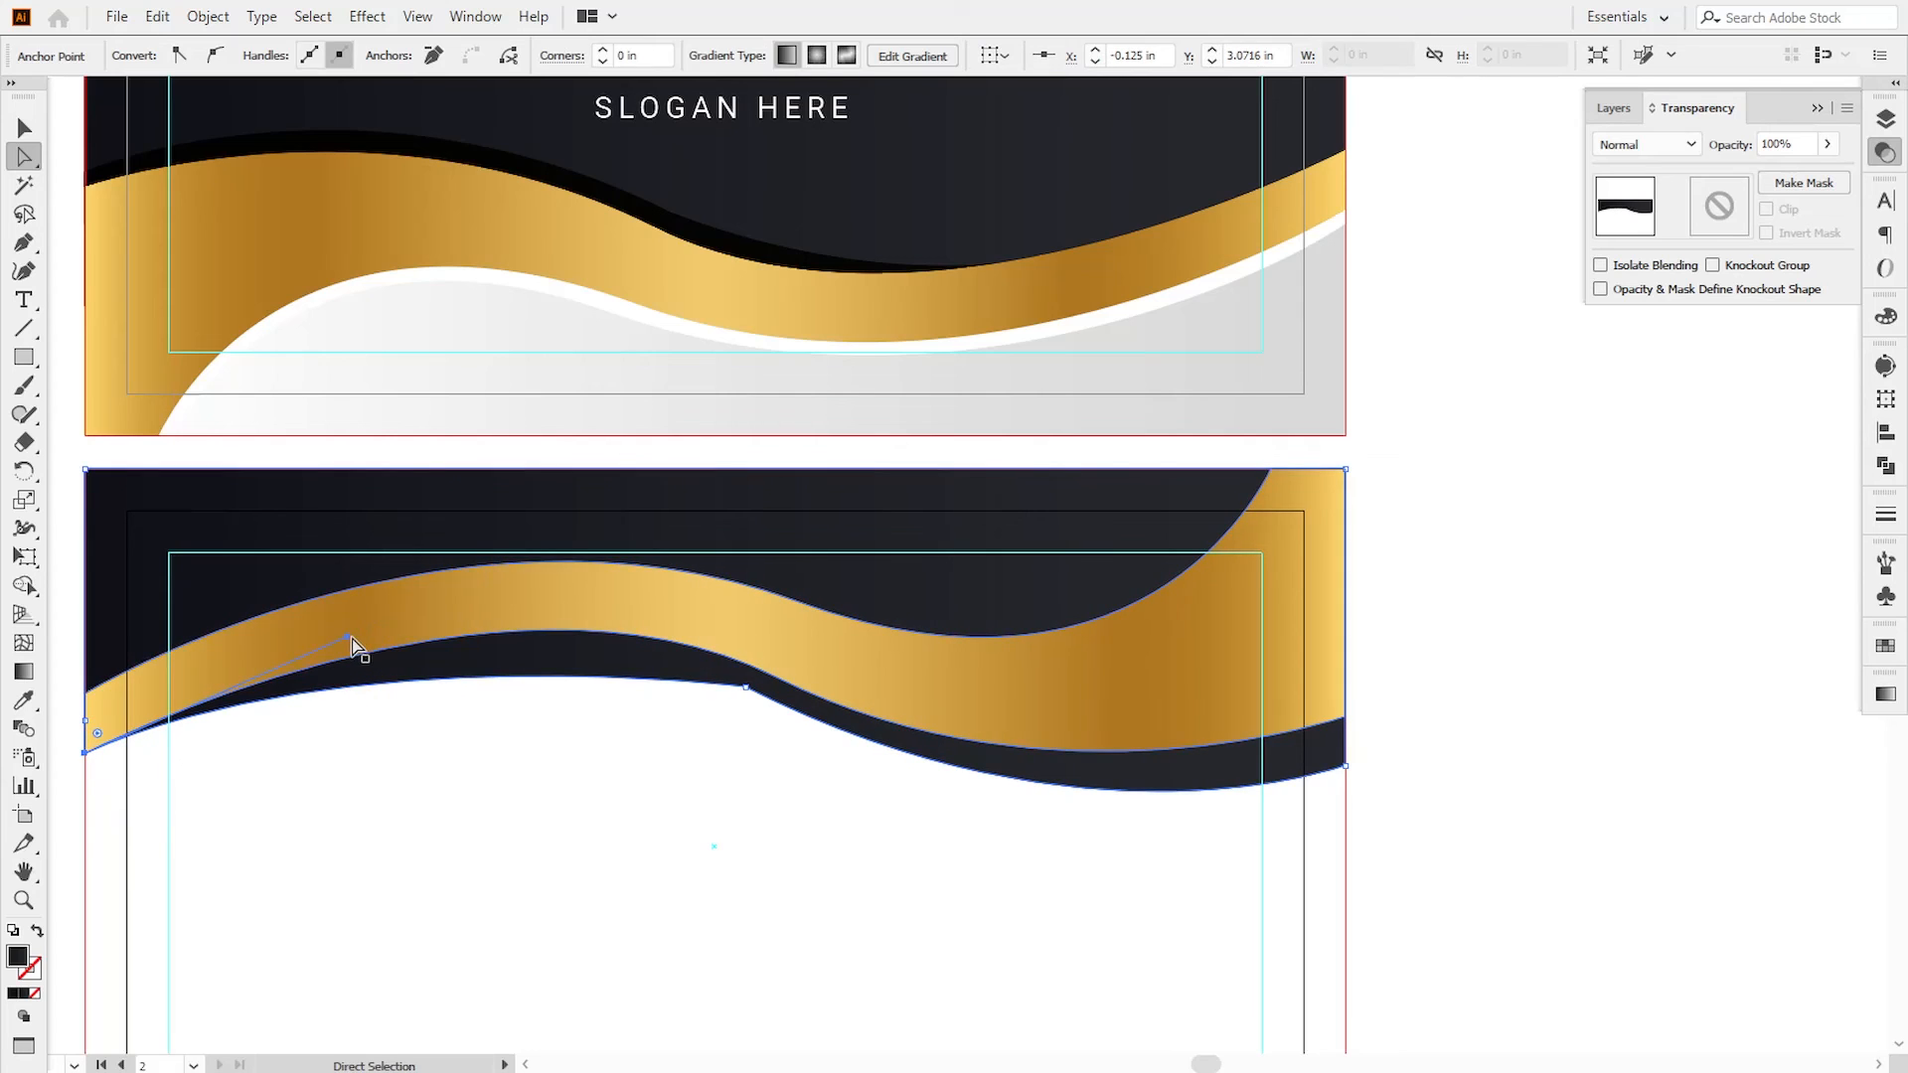
drag(359, 631, 542, 558)
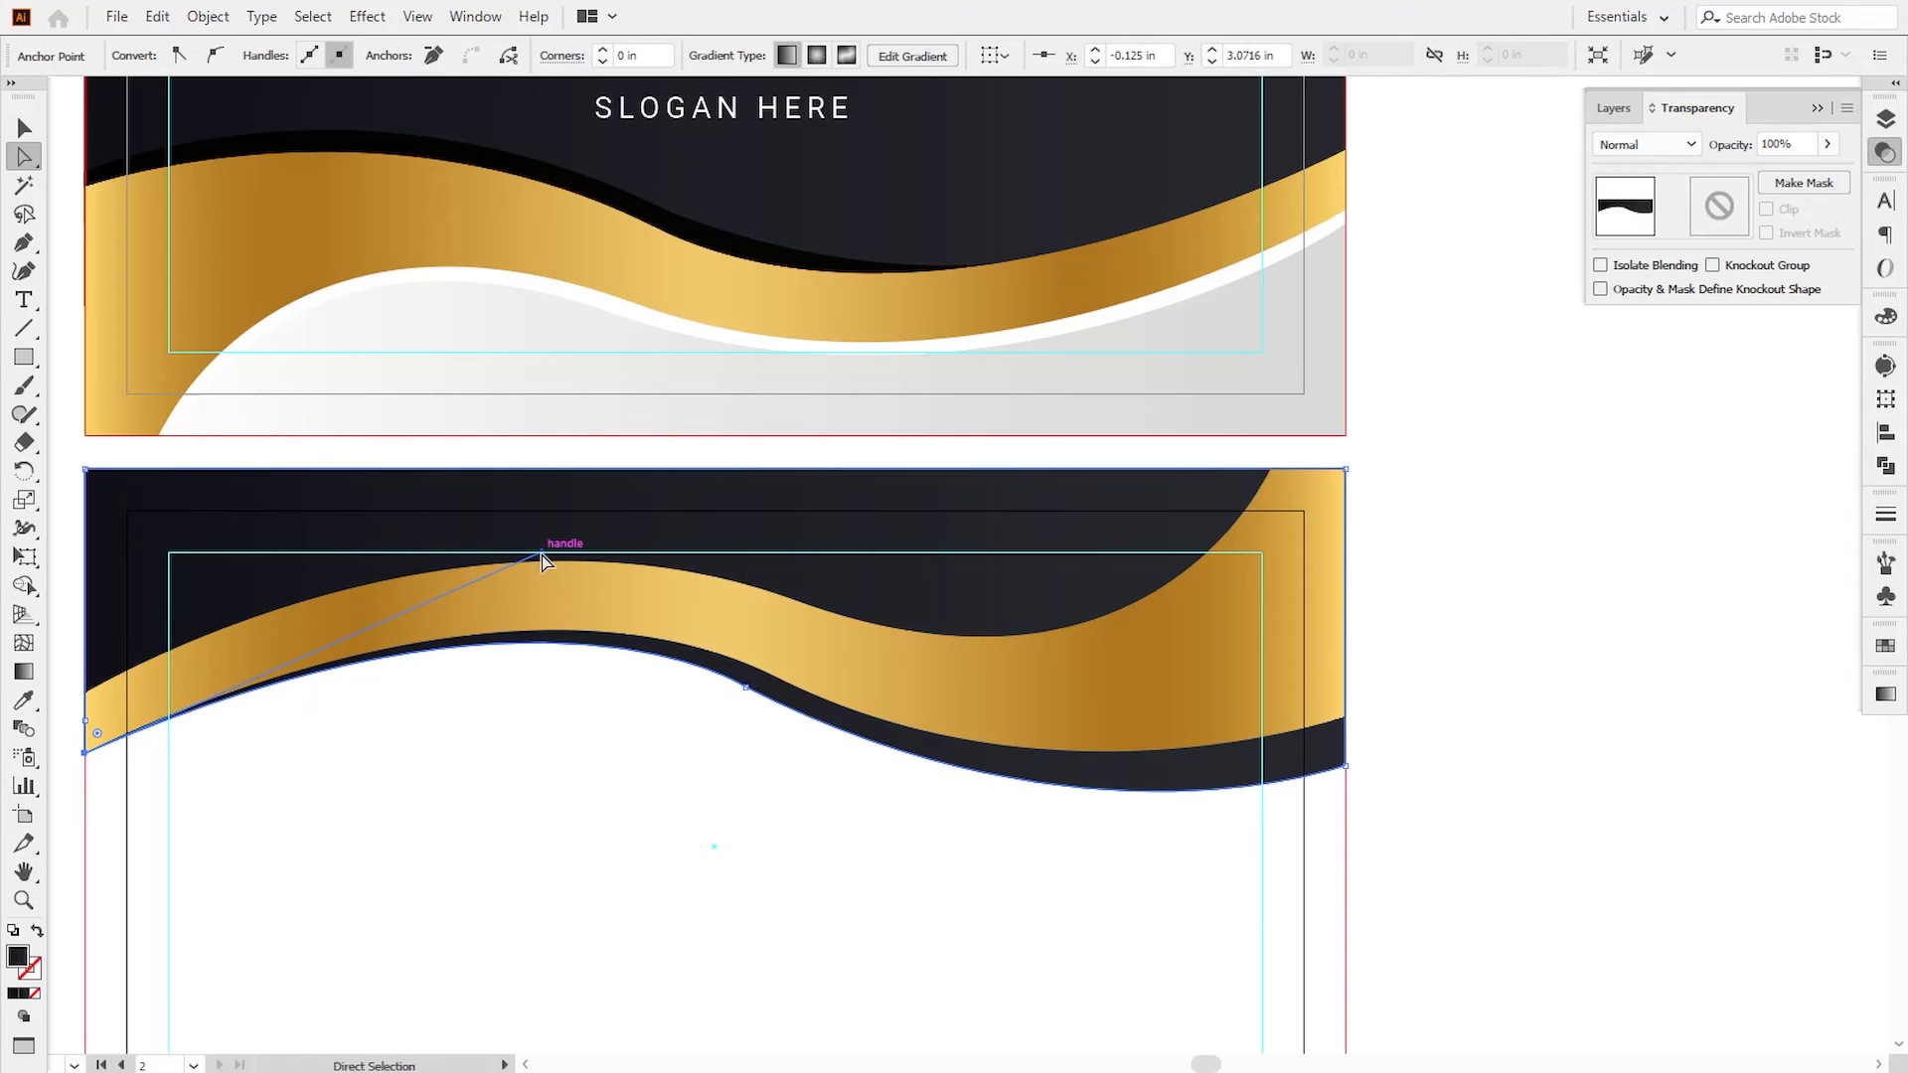
click(731, 820)
- Shift the dark shape's middle lower anchor slightly down and right, and shorten its right handle a little
drag(747, 685, 753, 693)
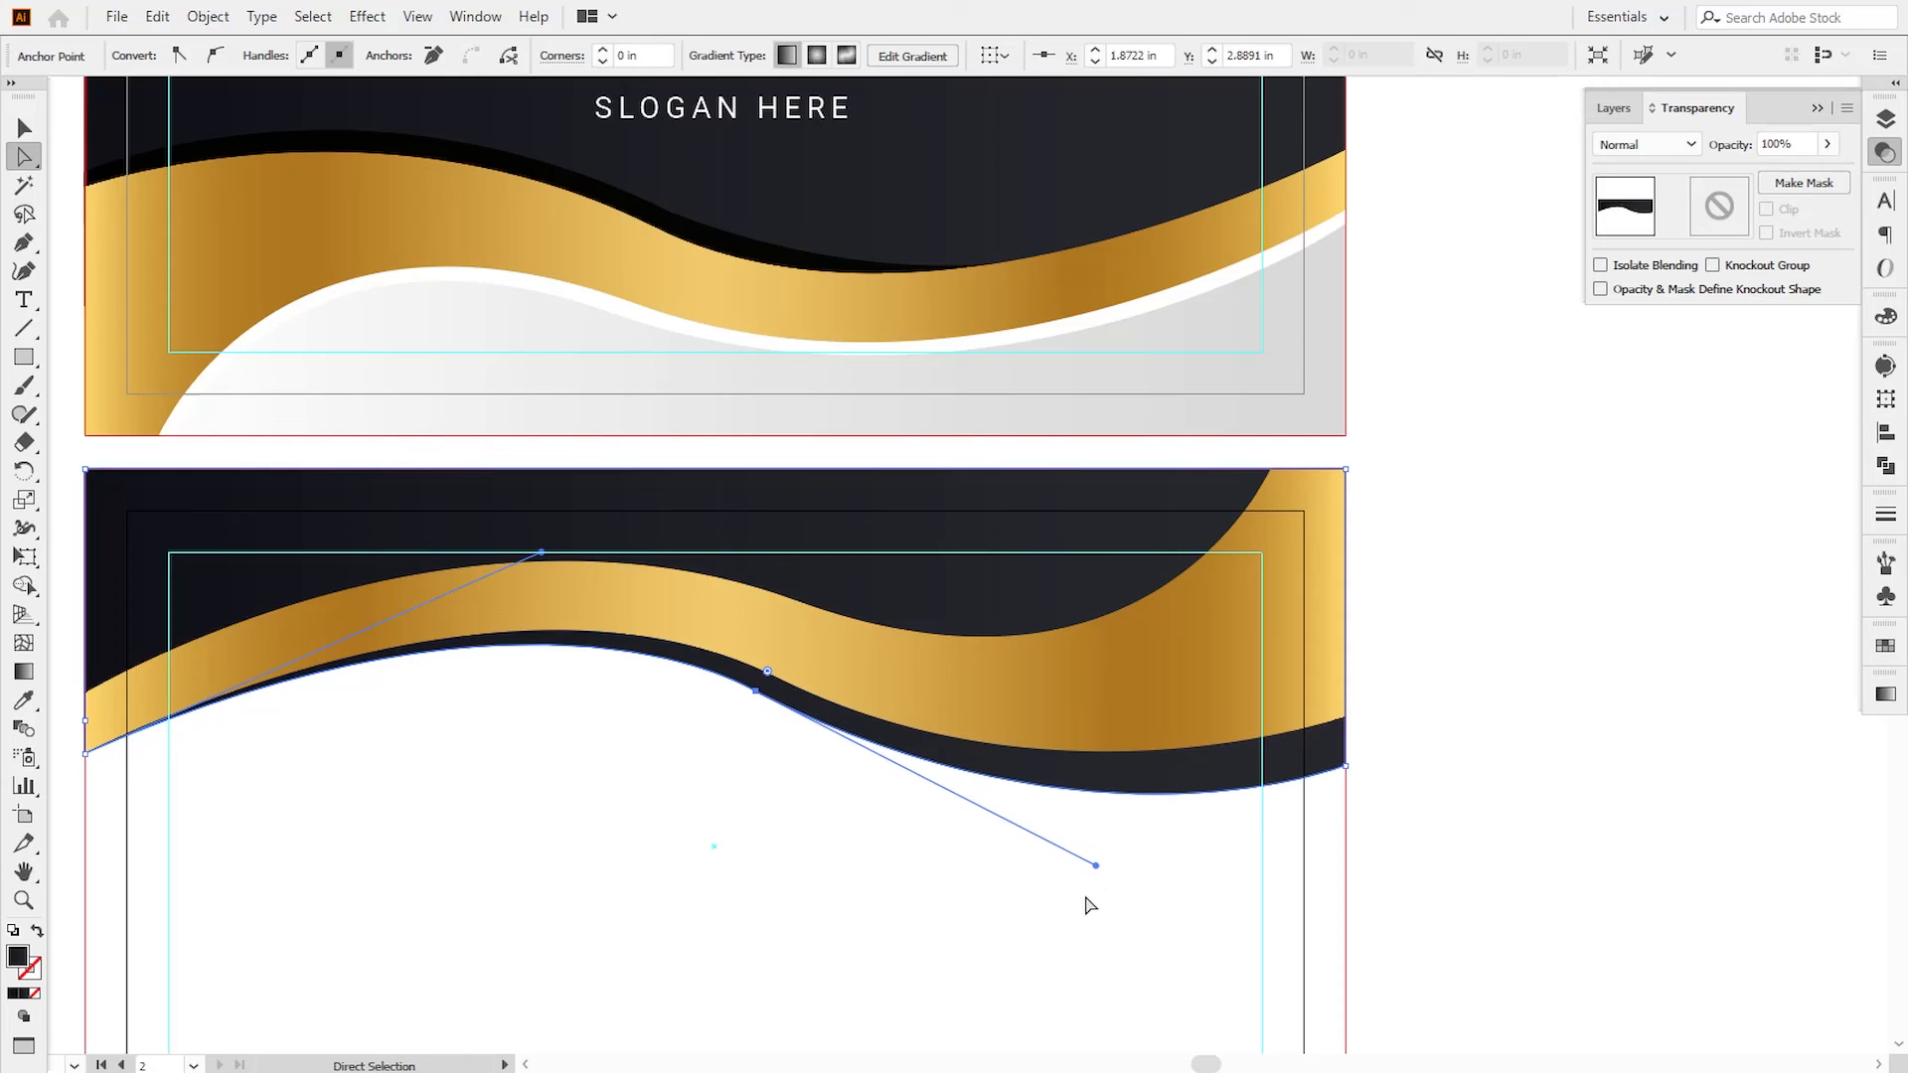
click(856, 963)
click(757, 693)
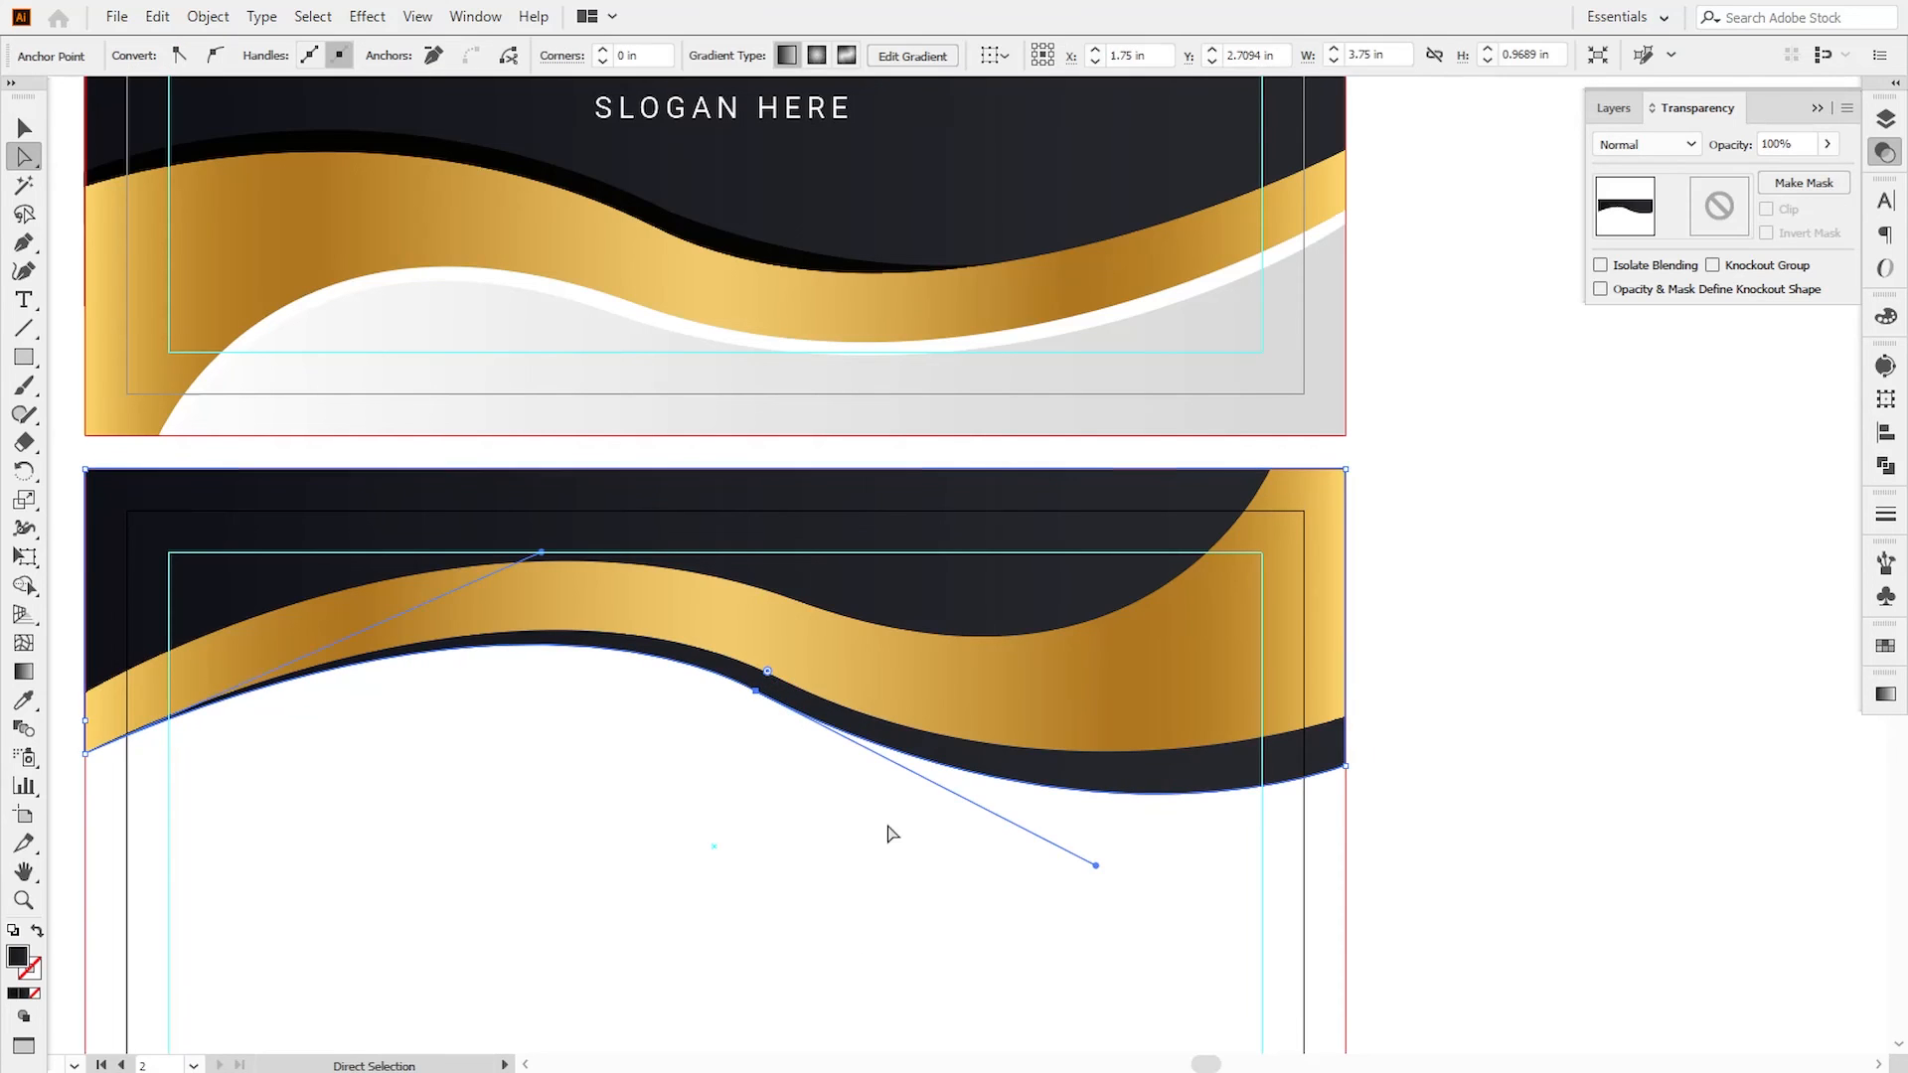
key(ctrl+plus)
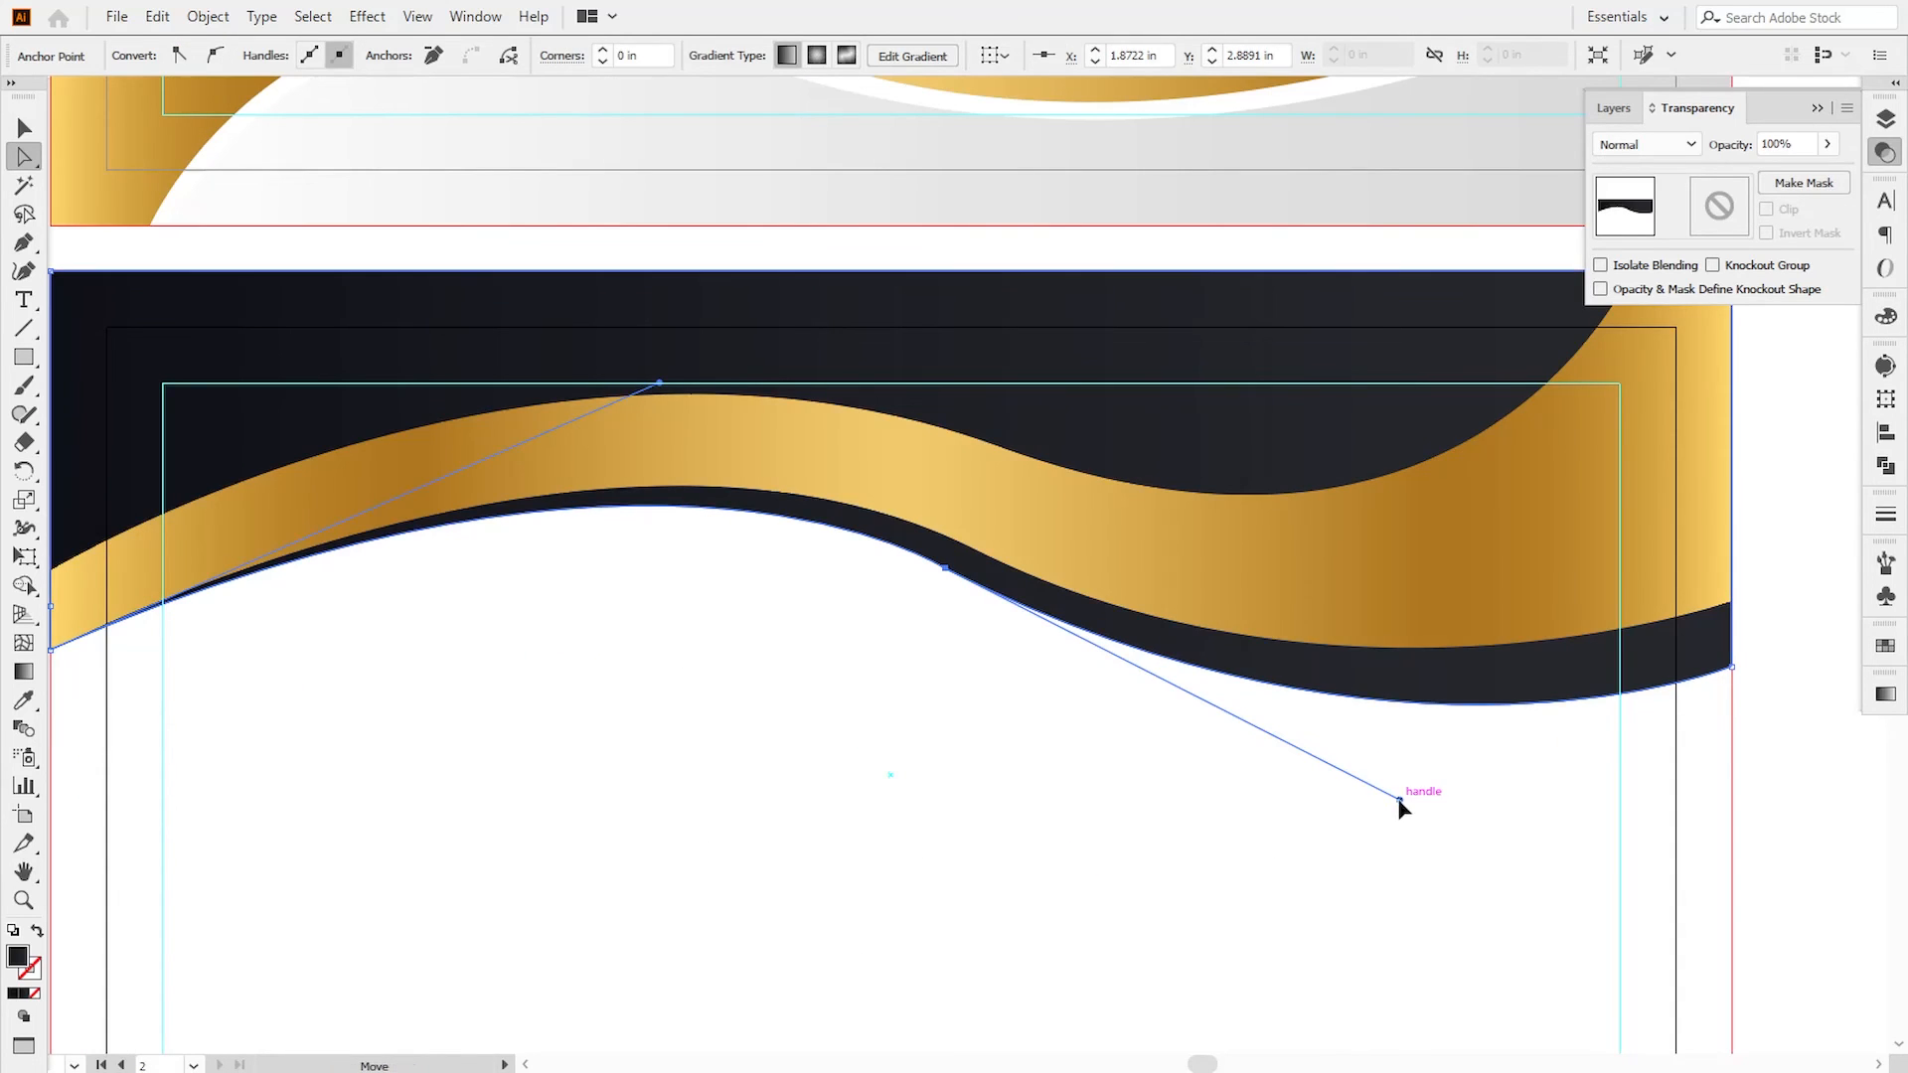
drag(1401, 800, 1376, 803)
click(997, 842)
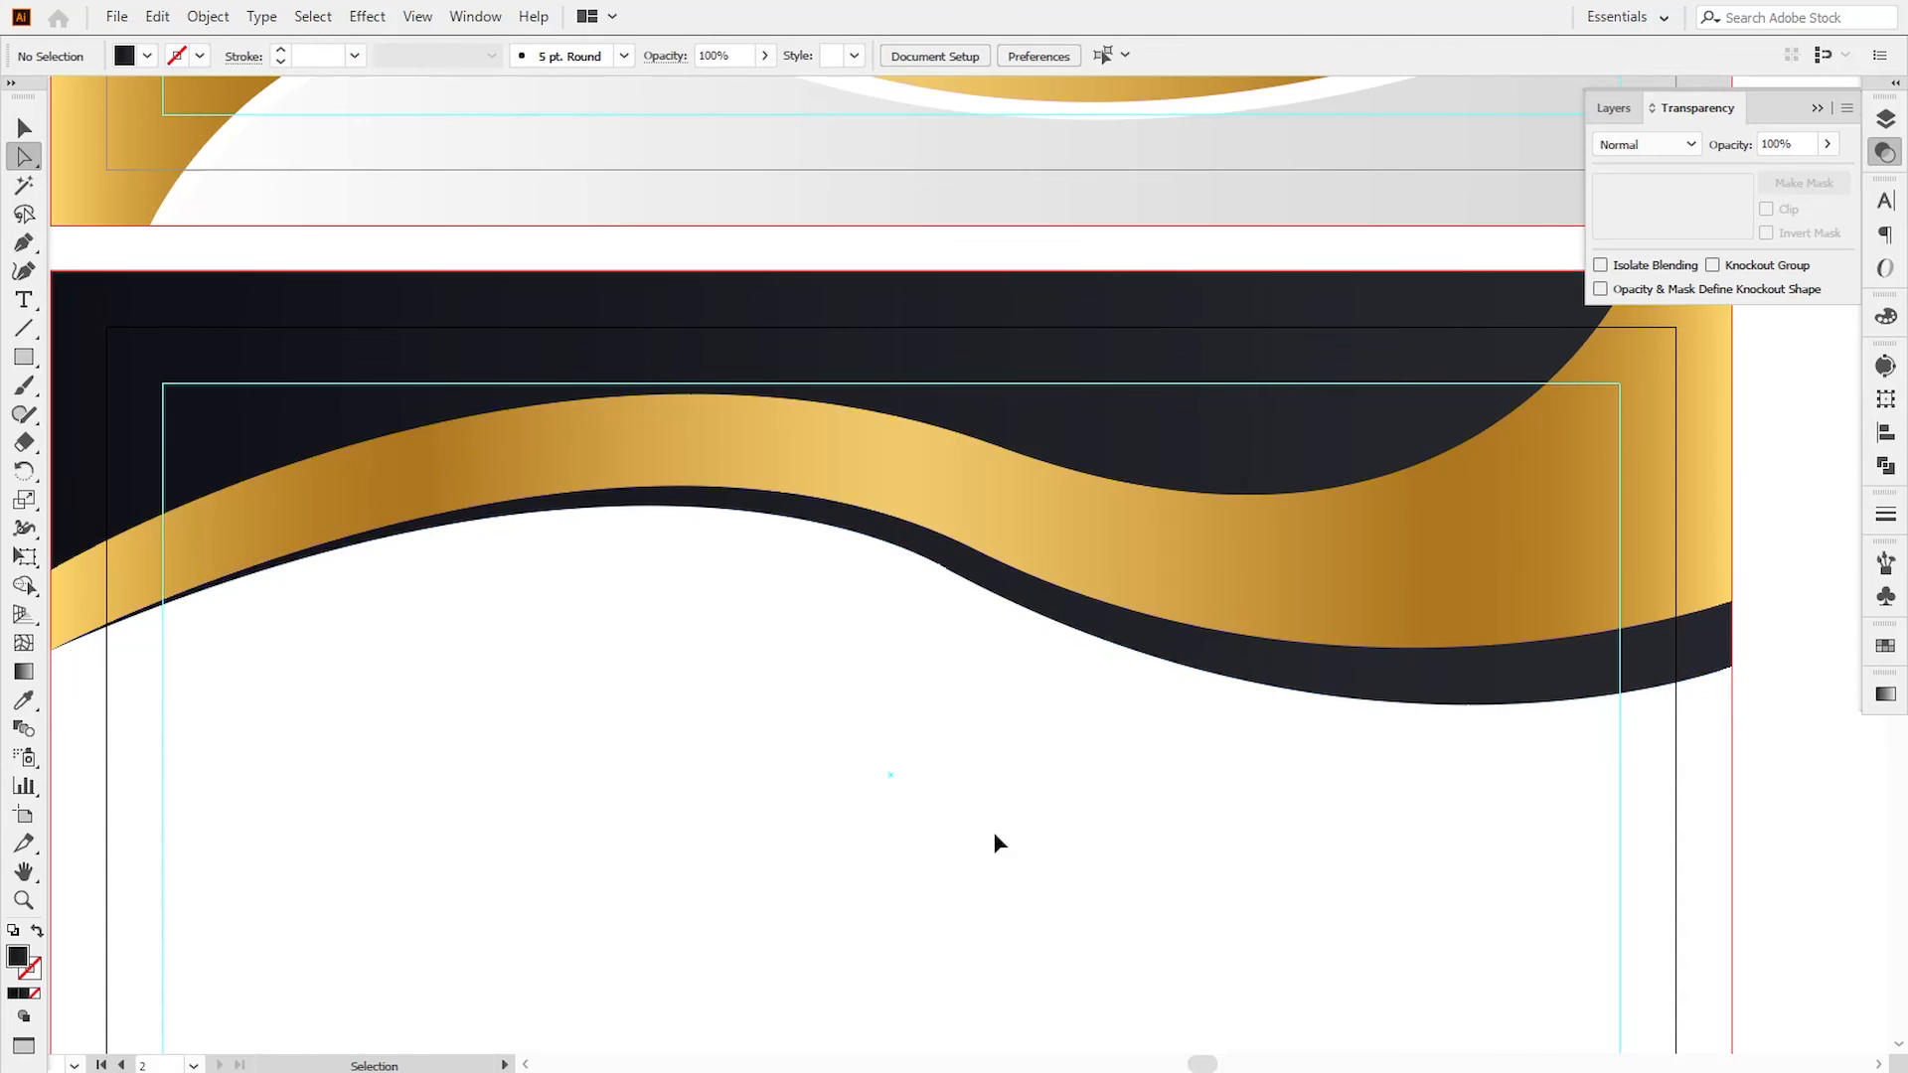
- Move the name, job title and contact details block onto the left half of the back card, below the waves
key(ctrl+minus)
key(ctrl+minus)
key(ctrl+minus)
key(ctrl+minus)
key(ctrl+plus)
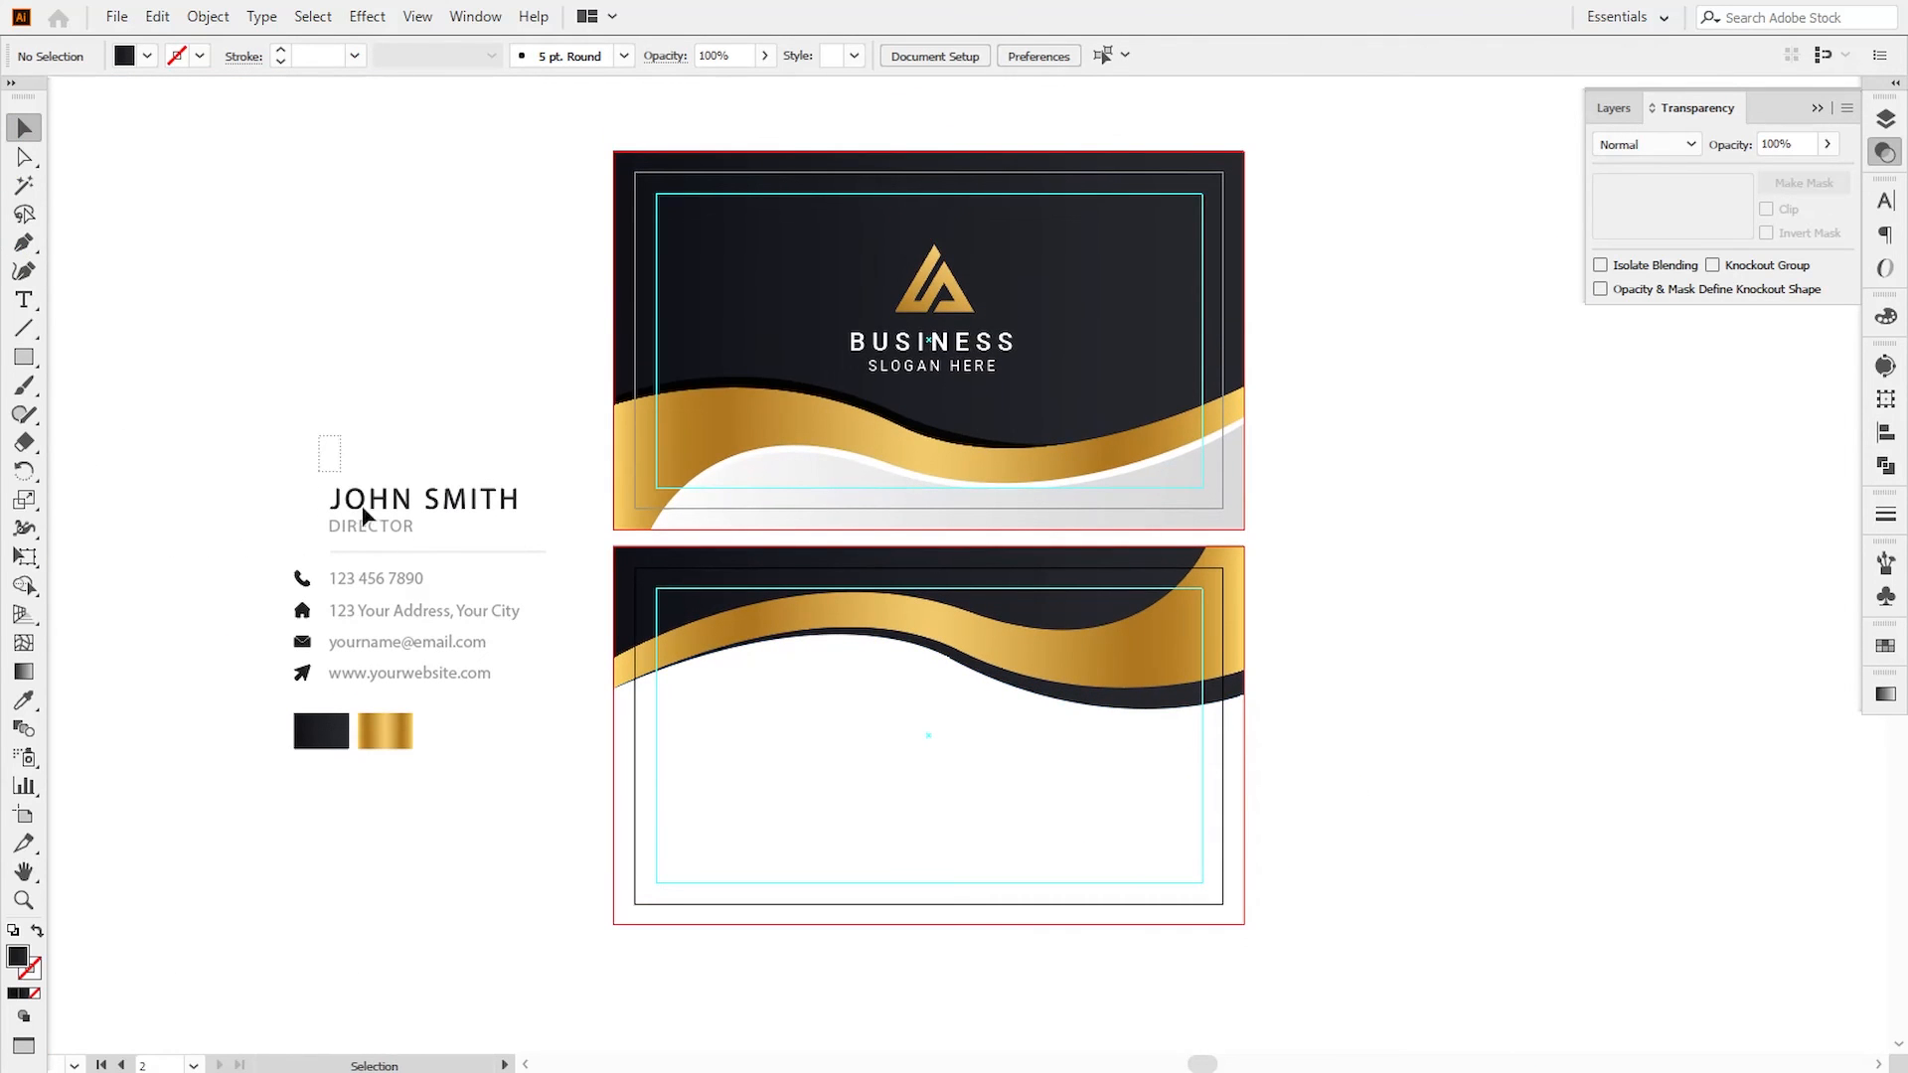
drag(459, 686, 459, 686)
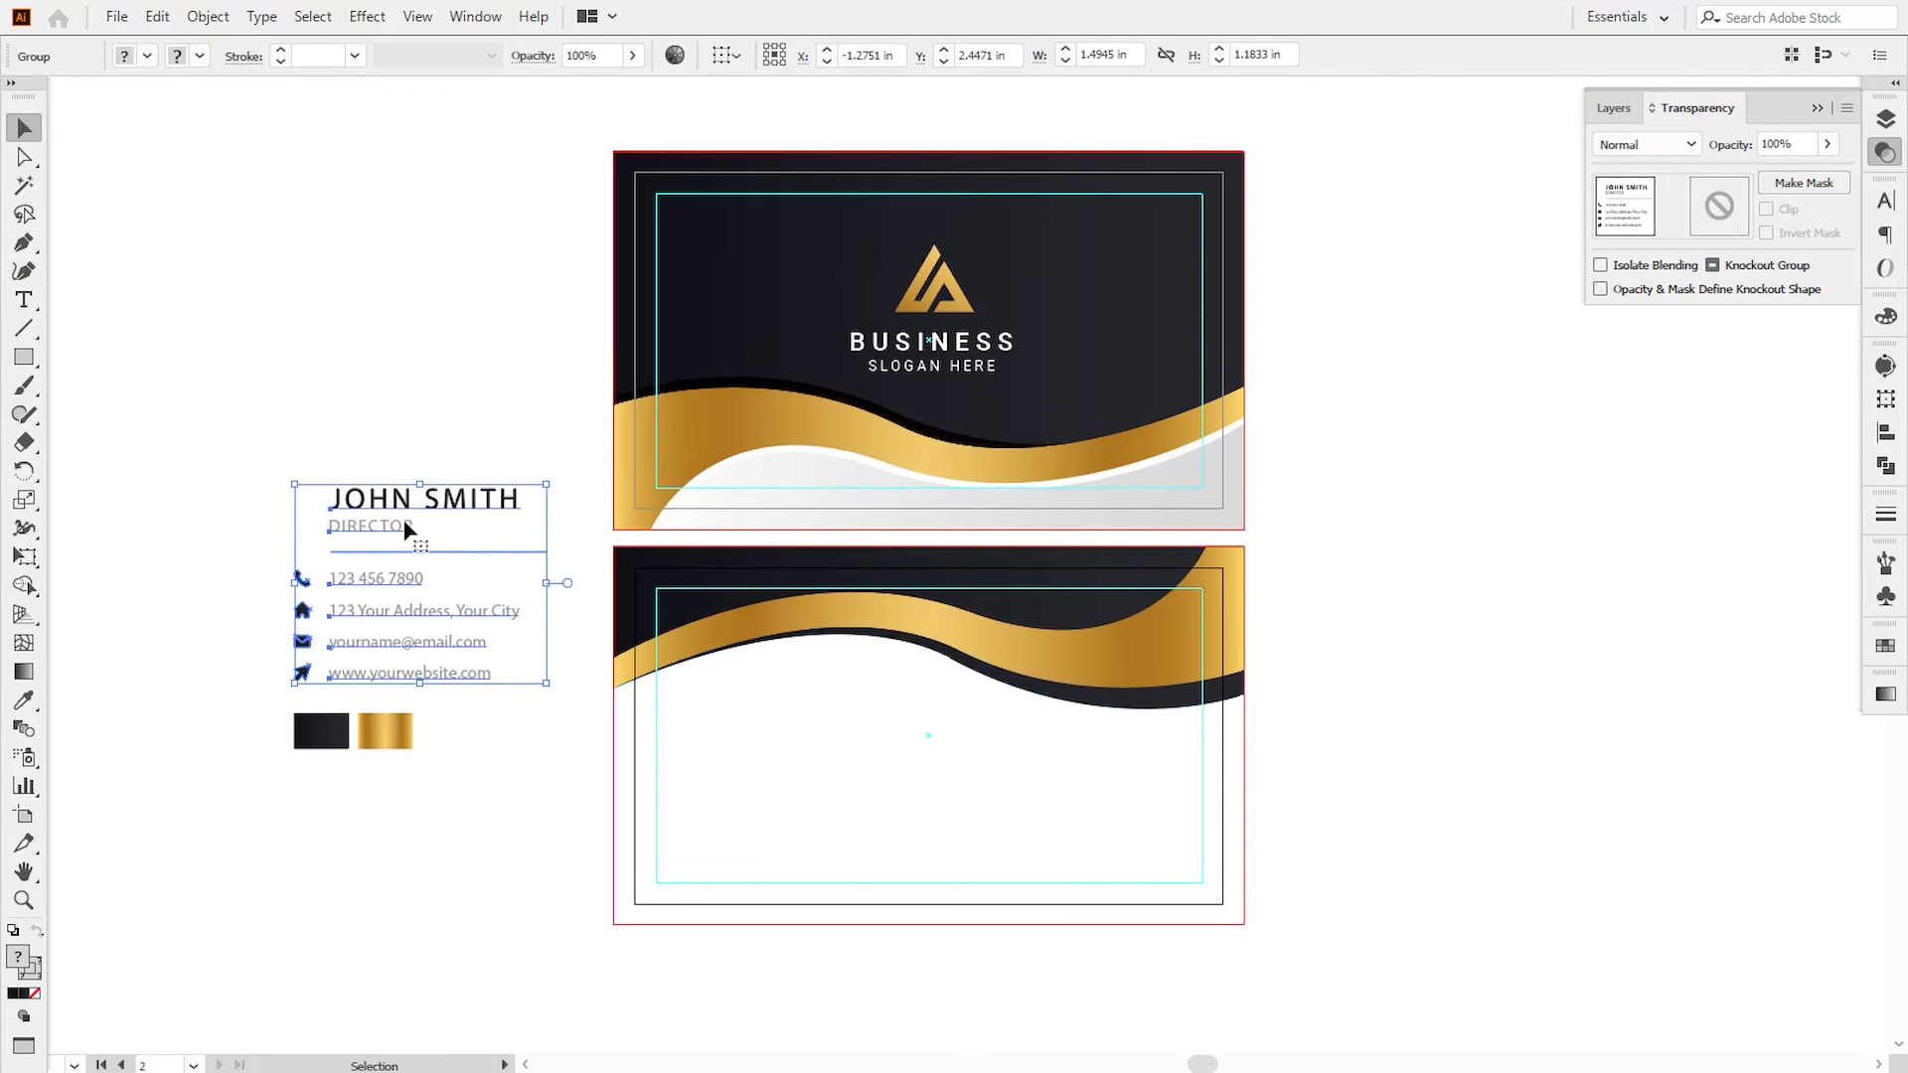
drag(398, 533, 779, 736)
click(1377, 725)
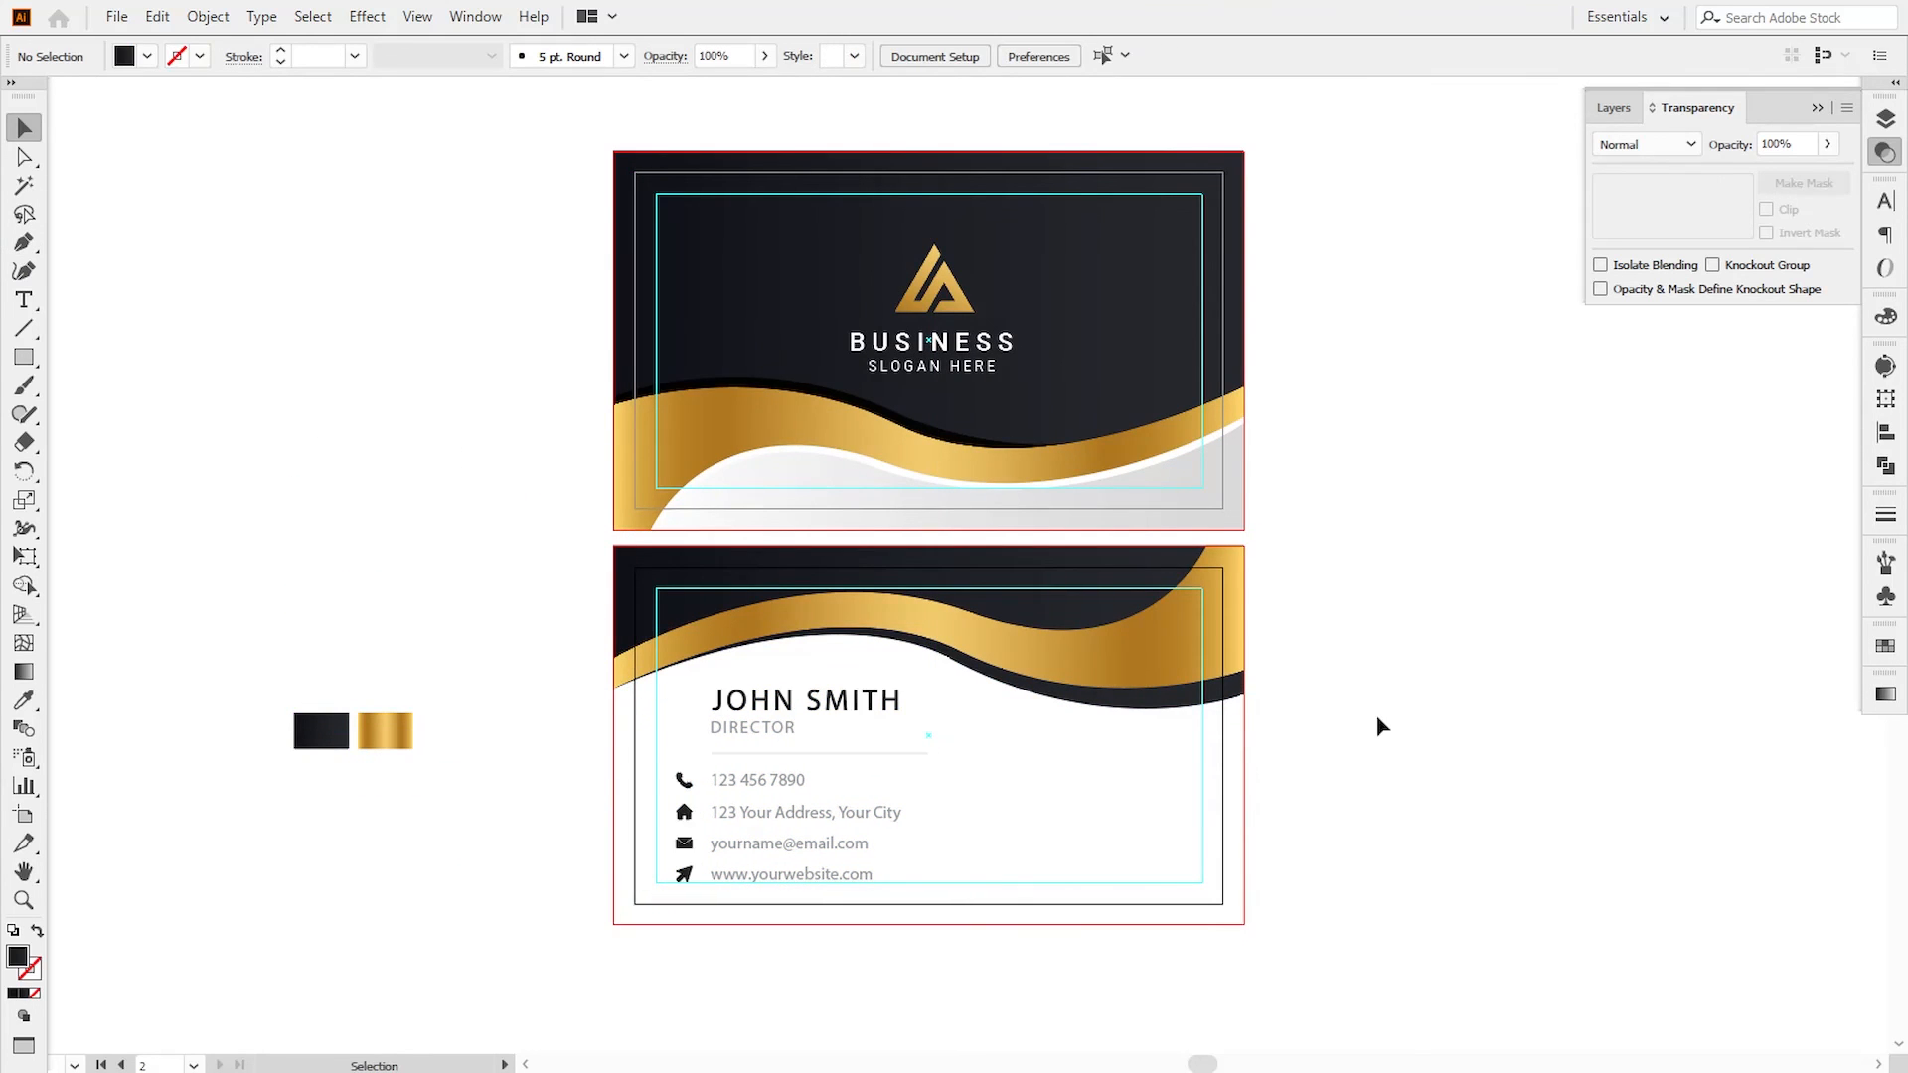
- Copy the logo to the back card's lower-right area and fill its company name and slogan with the front card's dark gradient
drag(931, 313, 1086, 802)
click(20, 159)
click(477, 477)
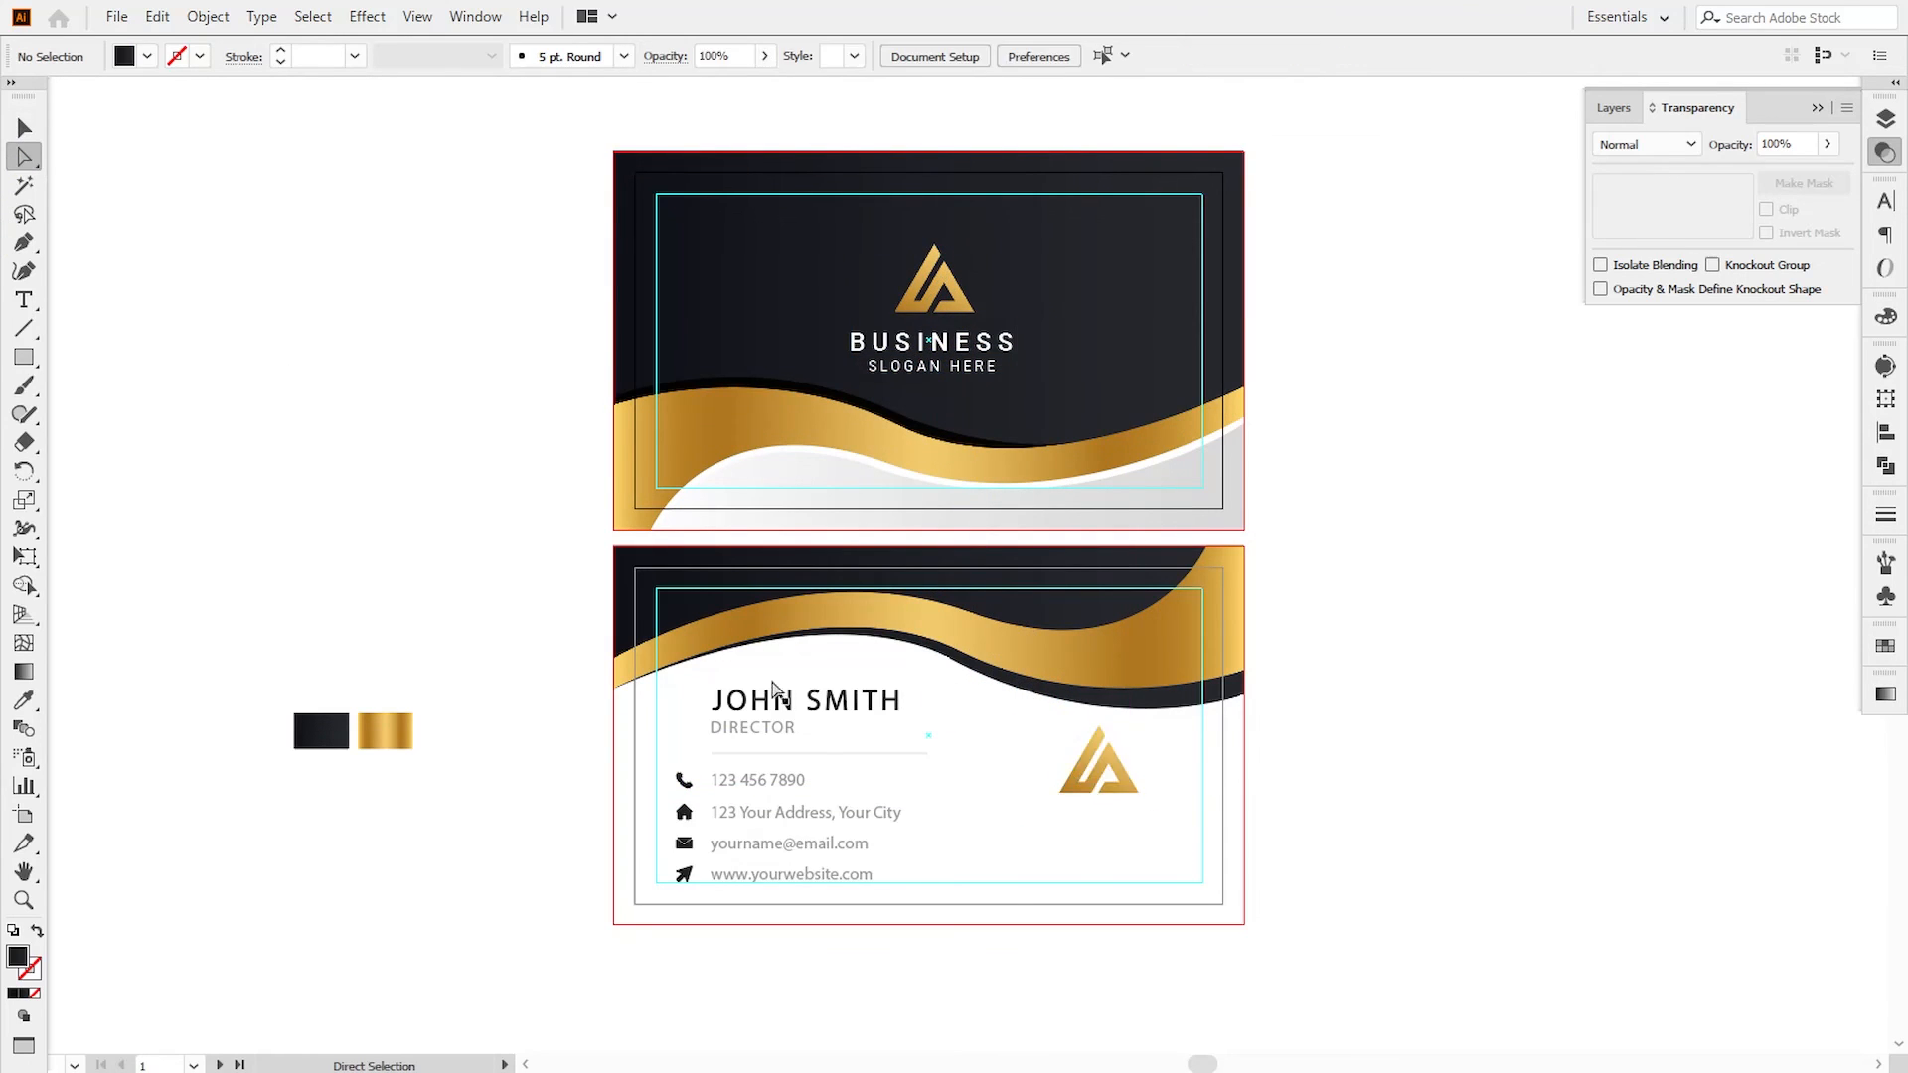
click(1126, 821)
shift+click(1125, 856)
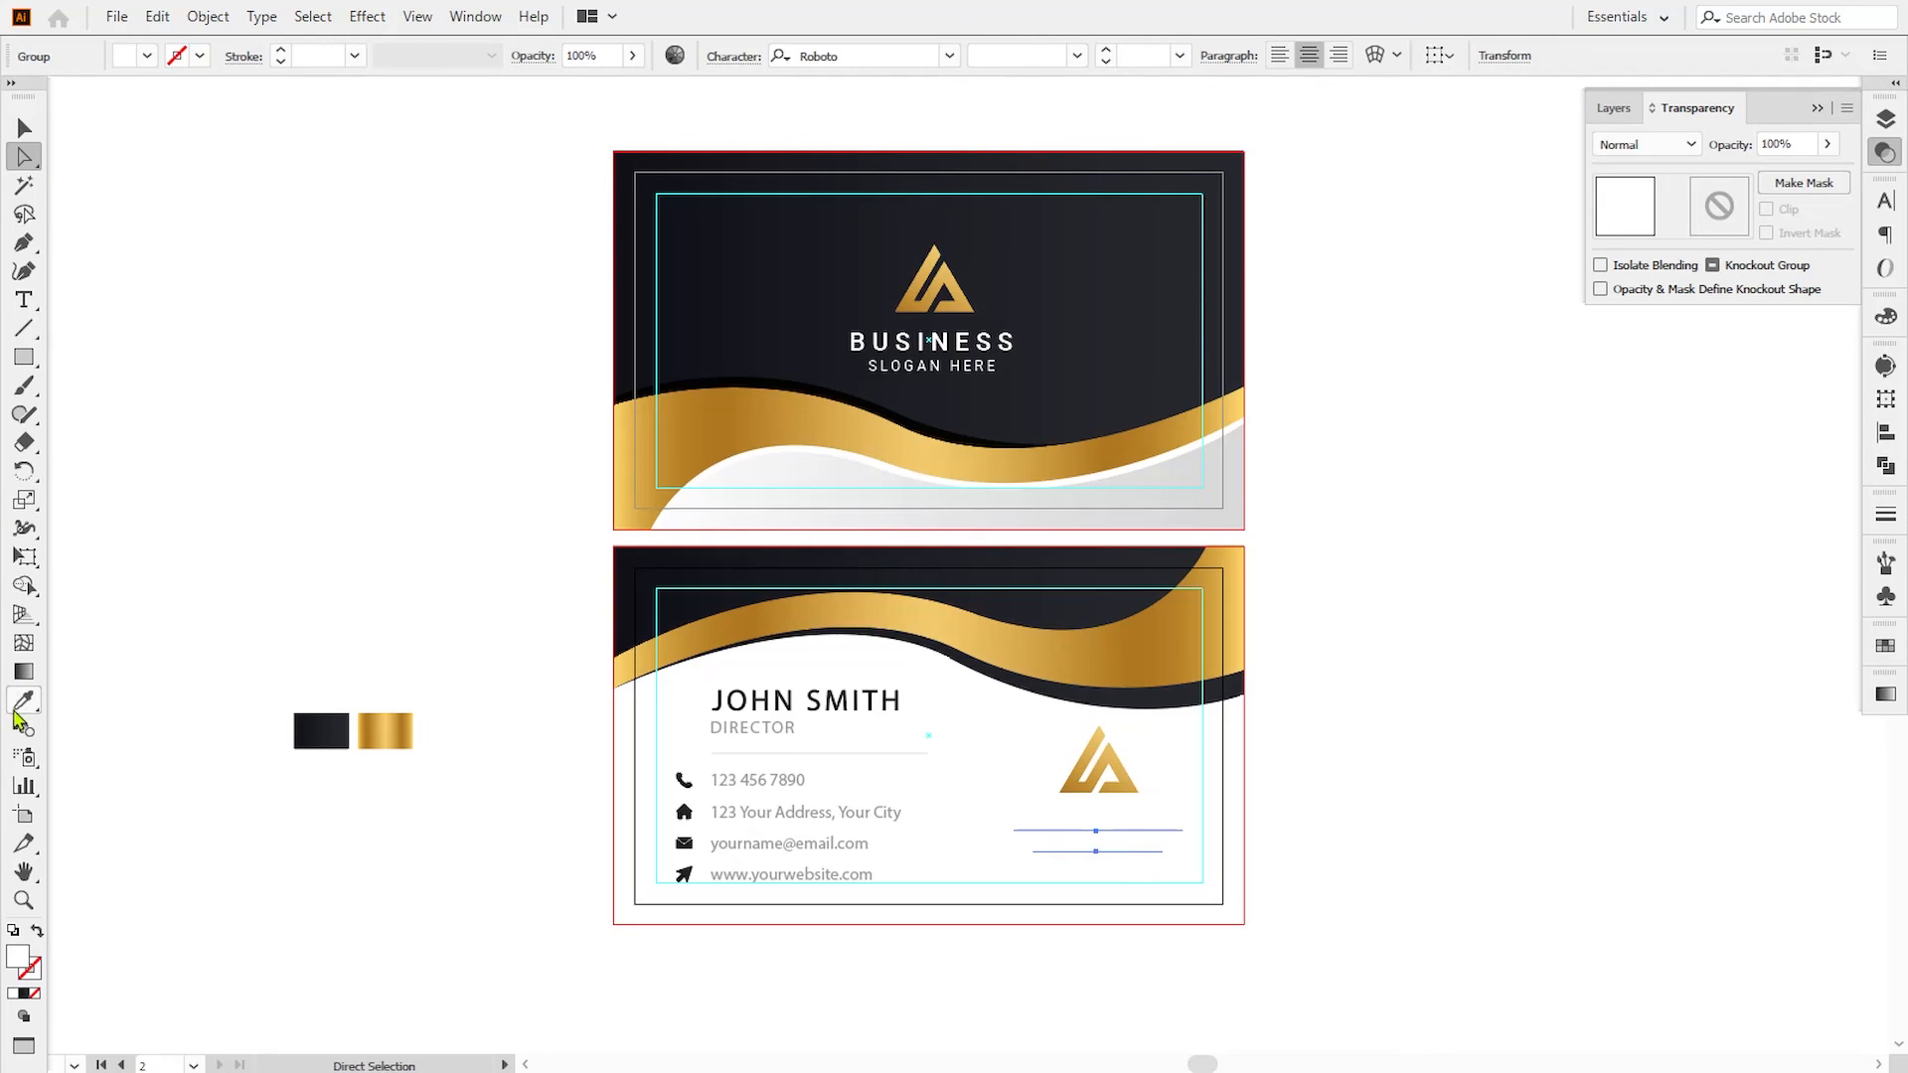
click(21, 705)
click(706, 289)
click(23, 127)
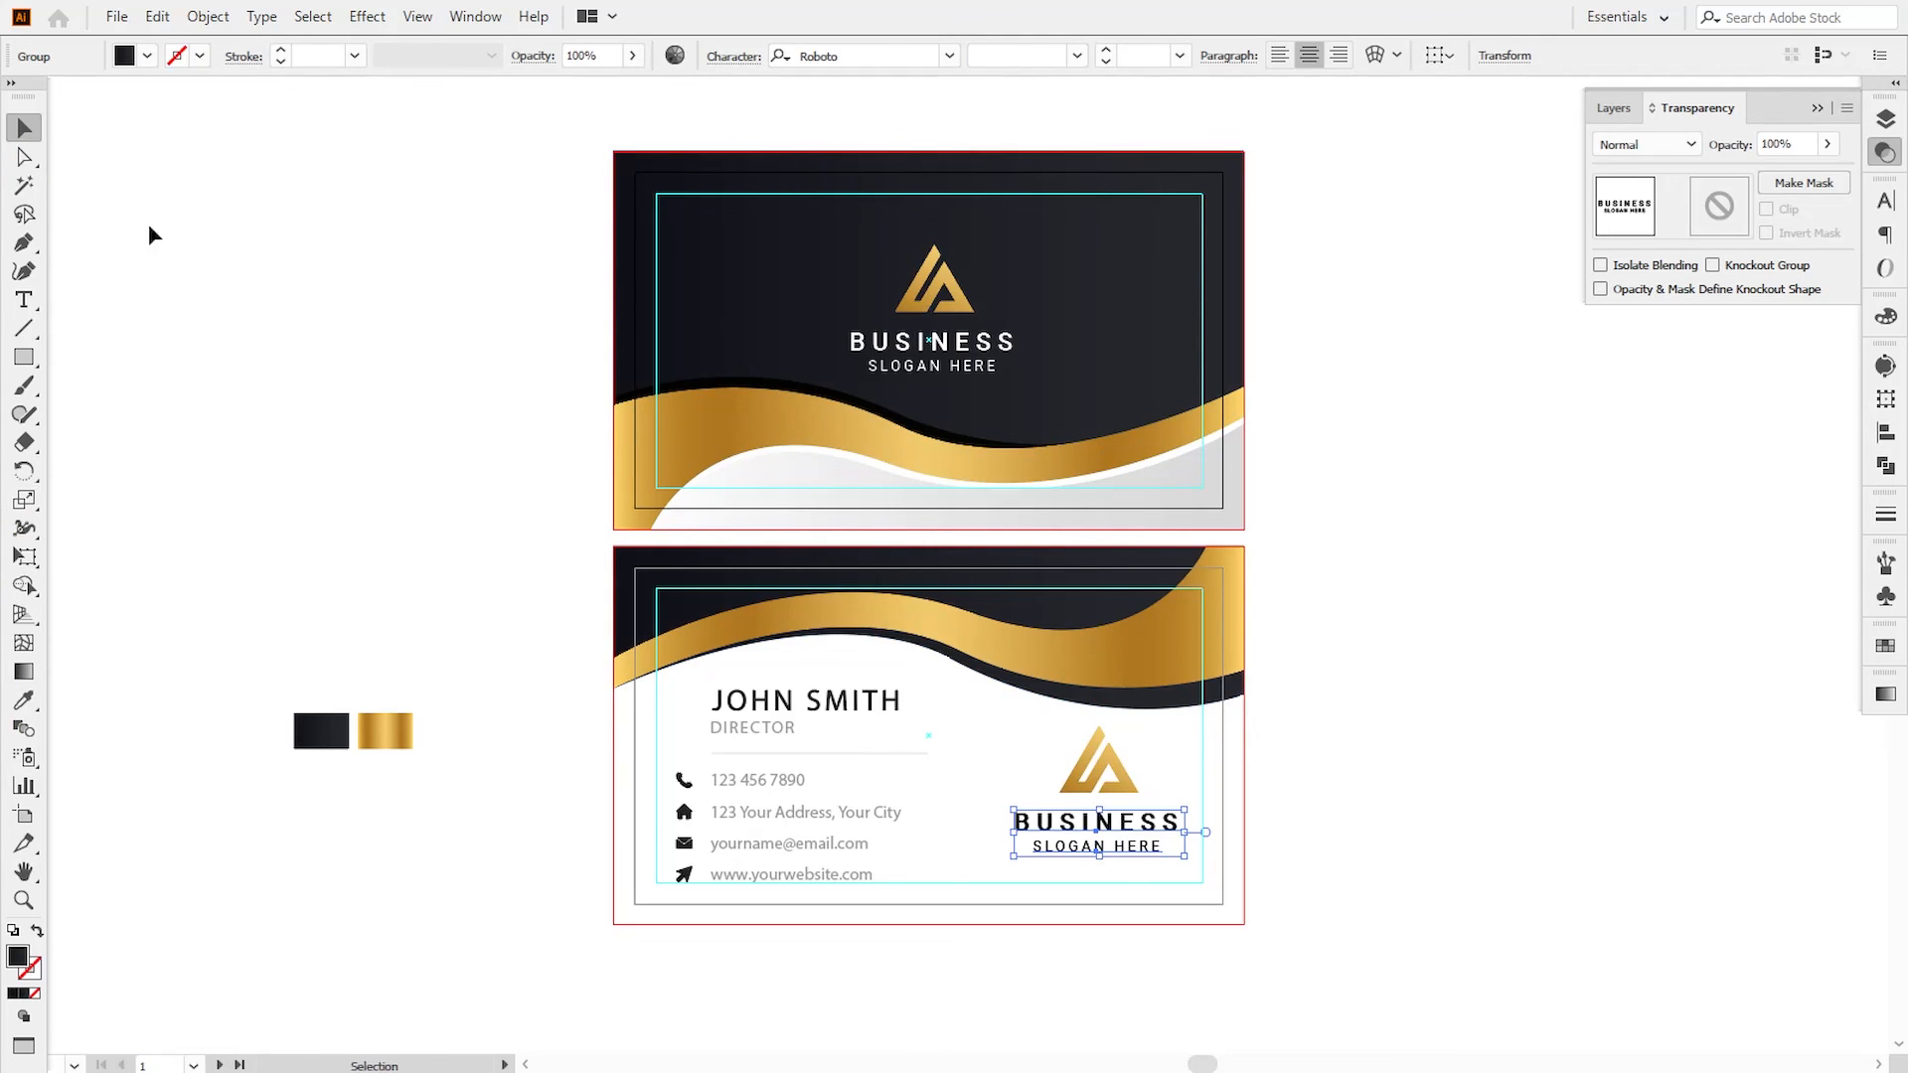
- Nudge the whole logo on the back card, emblem and text together, about 0.04 in down
click(240, 345)
click(1097, 770)
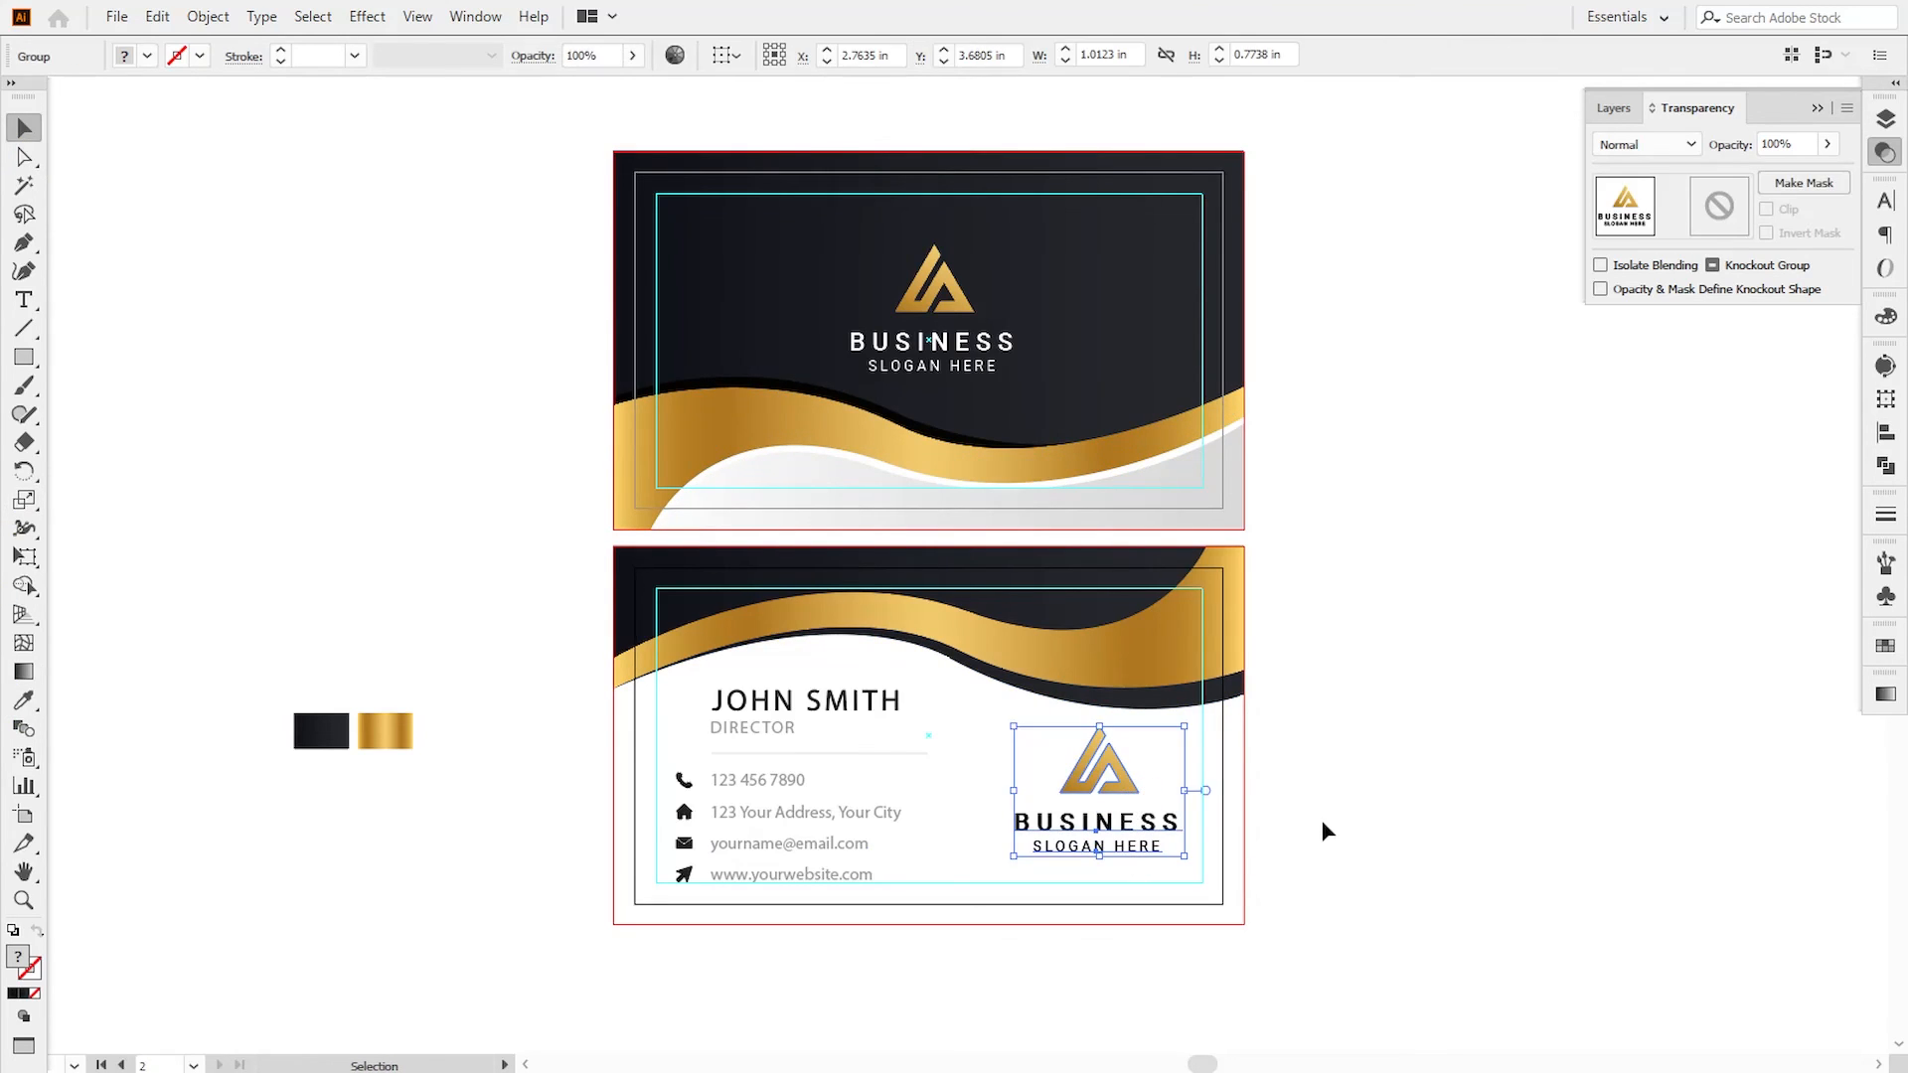
key(Down)
key(Down)
key(Down)
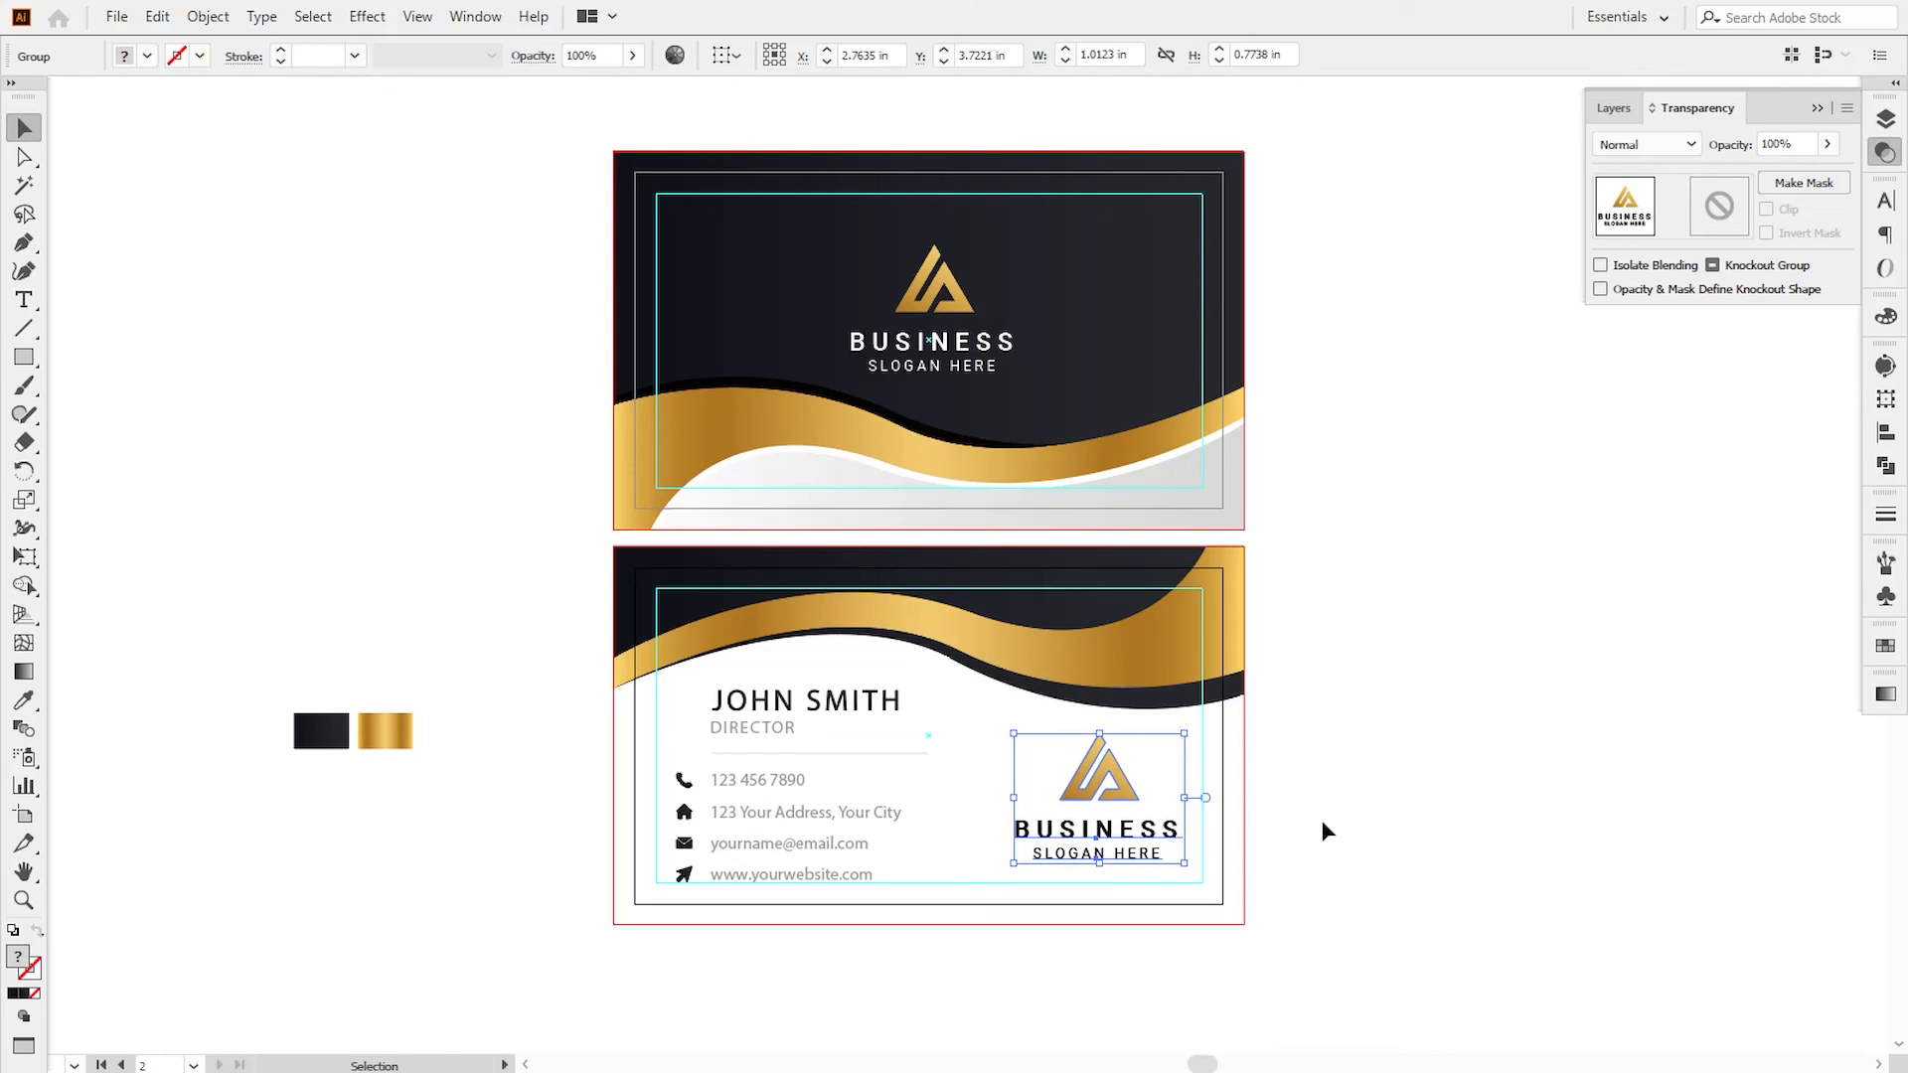
click(1325, 830)
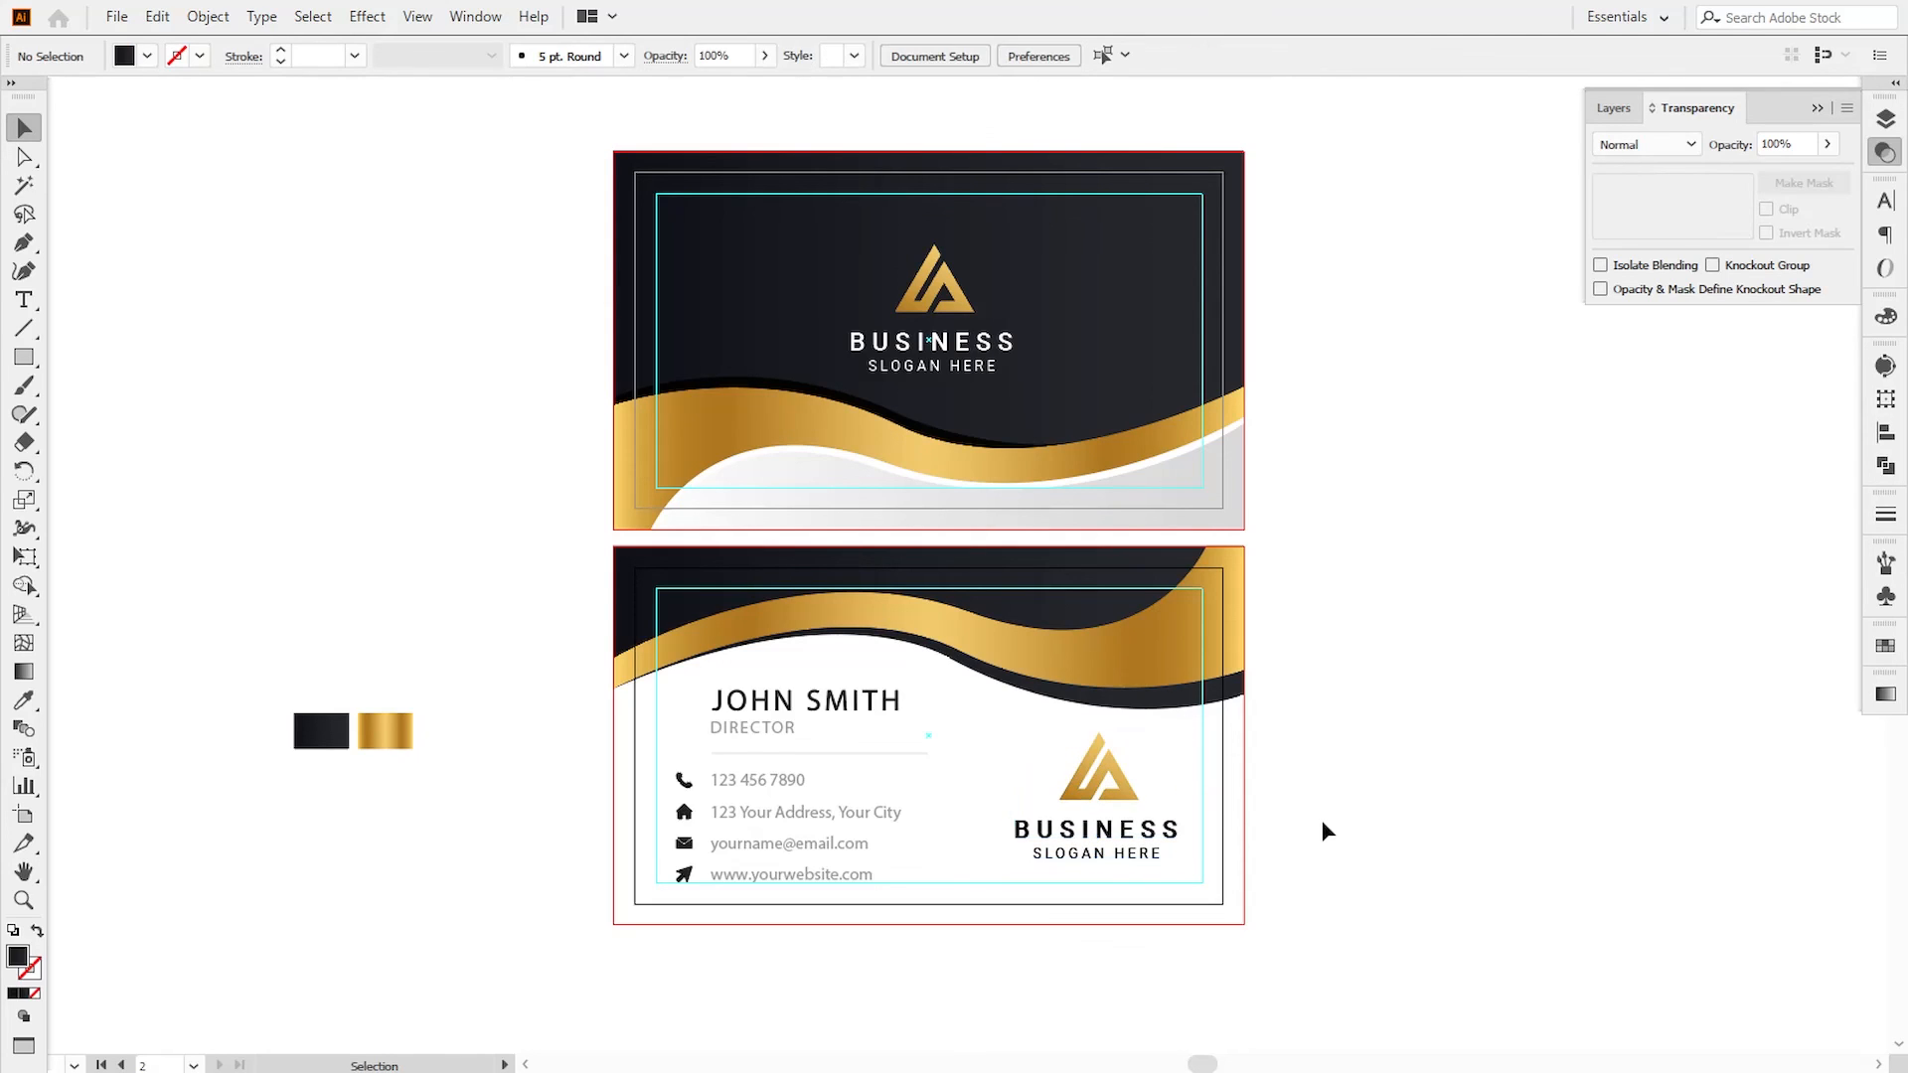
- Delete the dark and golden gradient sample squares beside the cards and put away the transparency settings
drag(1345, 836, 1364, 832)
drag(256, 634, 441, 755)
key(Delete)
click(1816, 107)
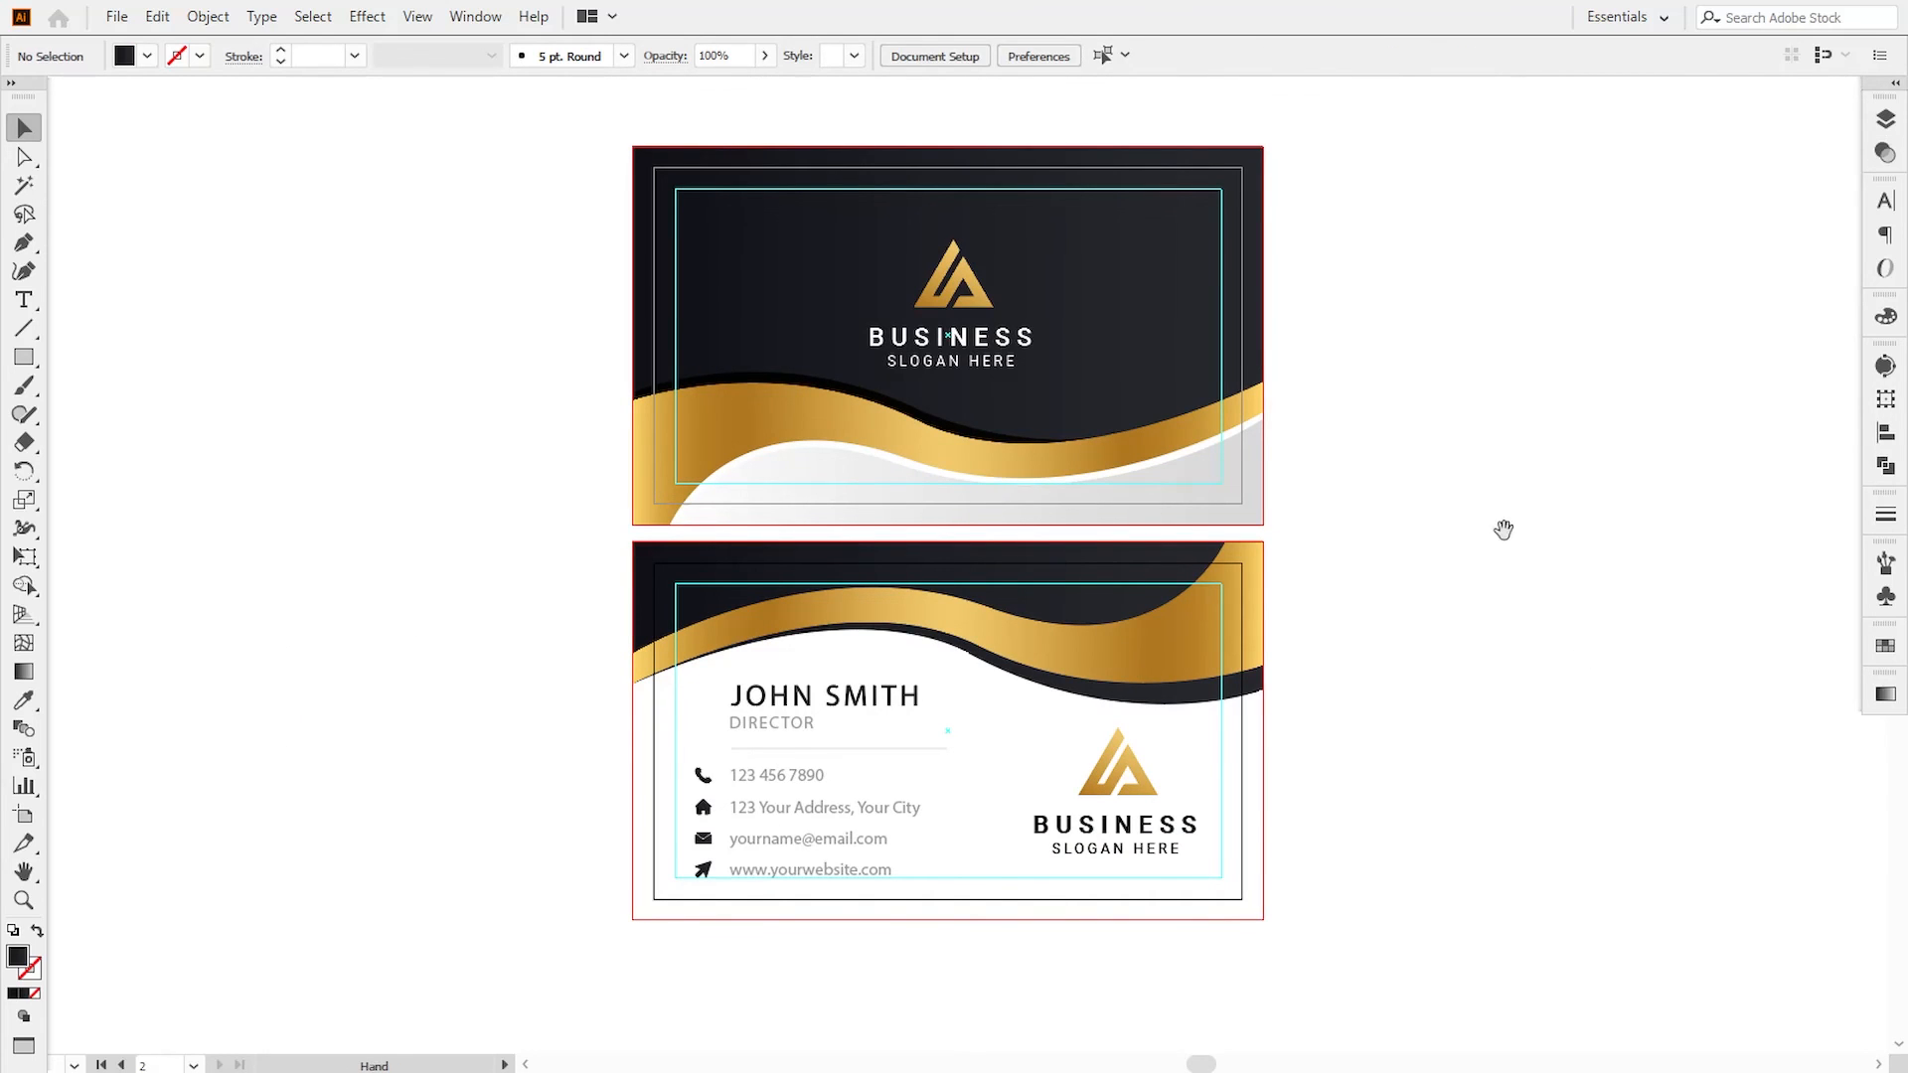
- Smooth the dark shape's lower edge around its middle anchor on the back card with the Smooth tool
click(24, 156)
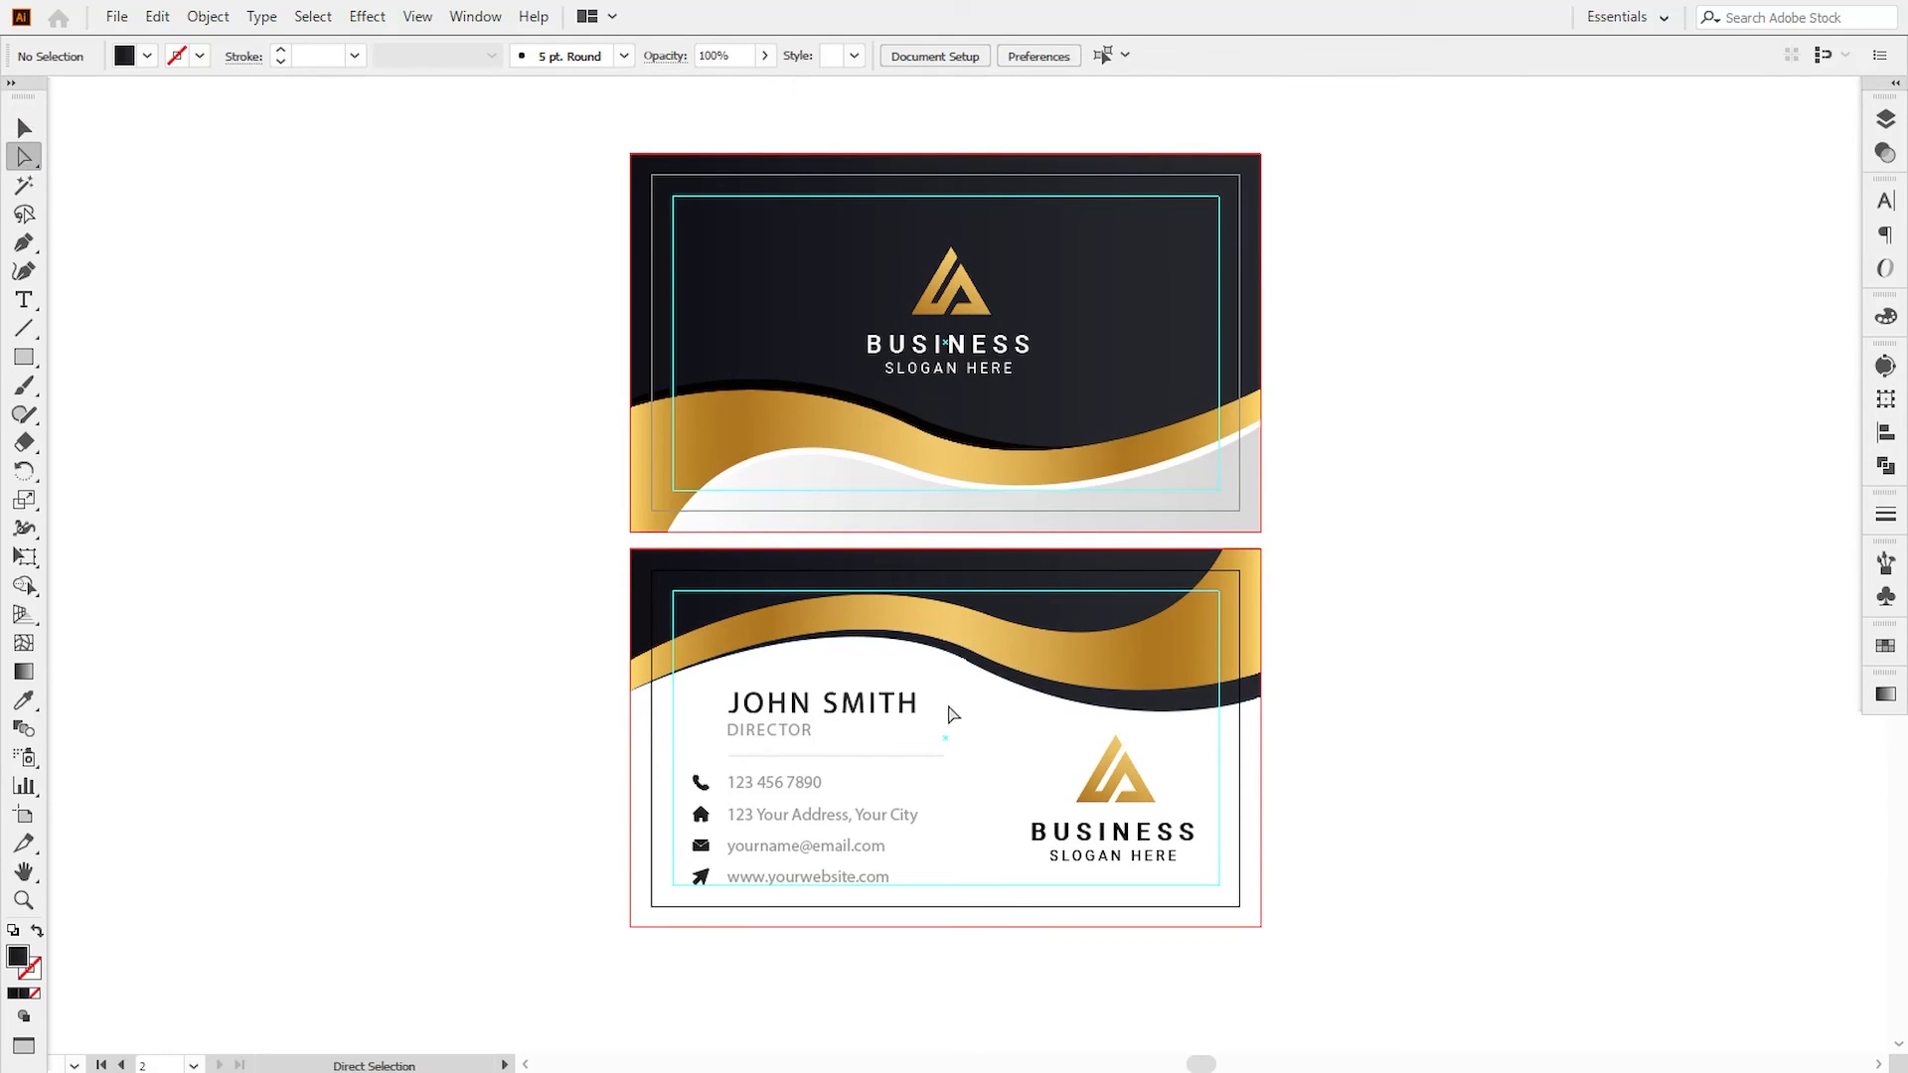
click(999, 680)
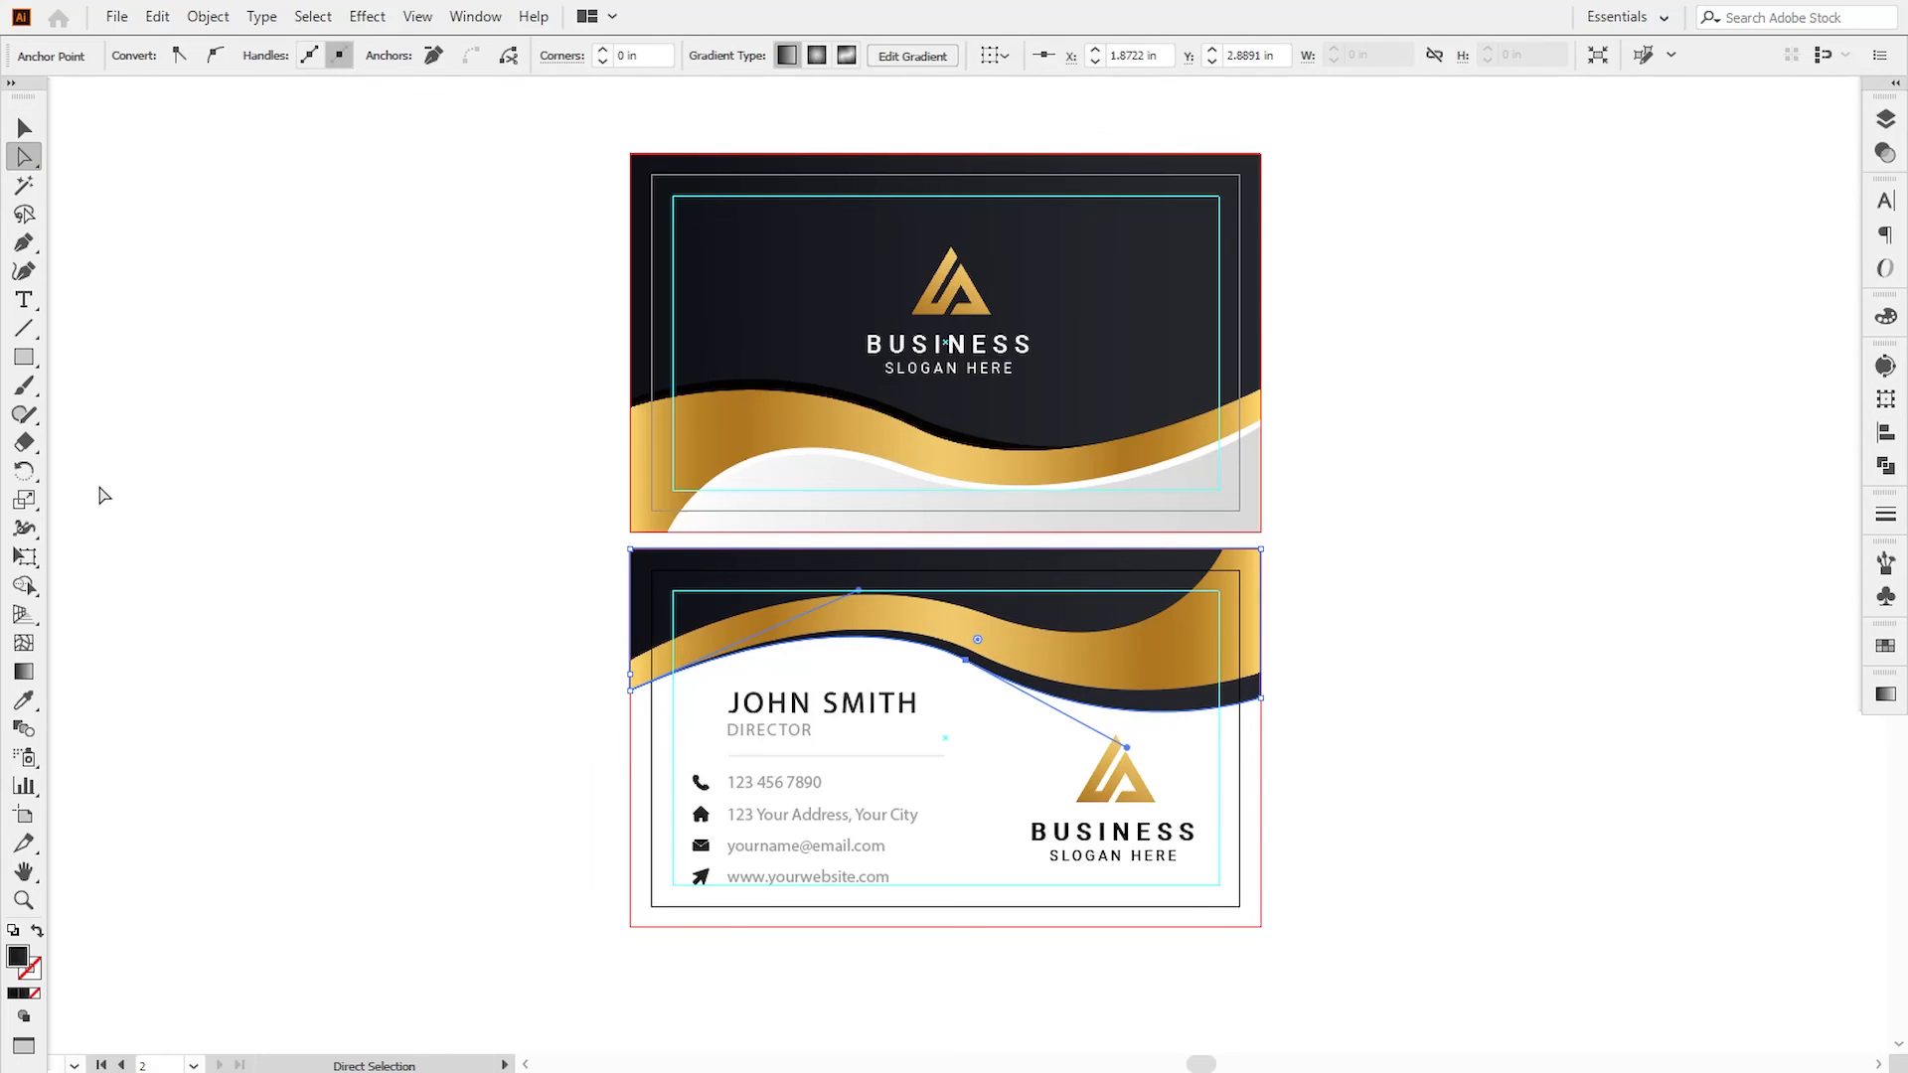
click(24, 414)
click(27, 422)
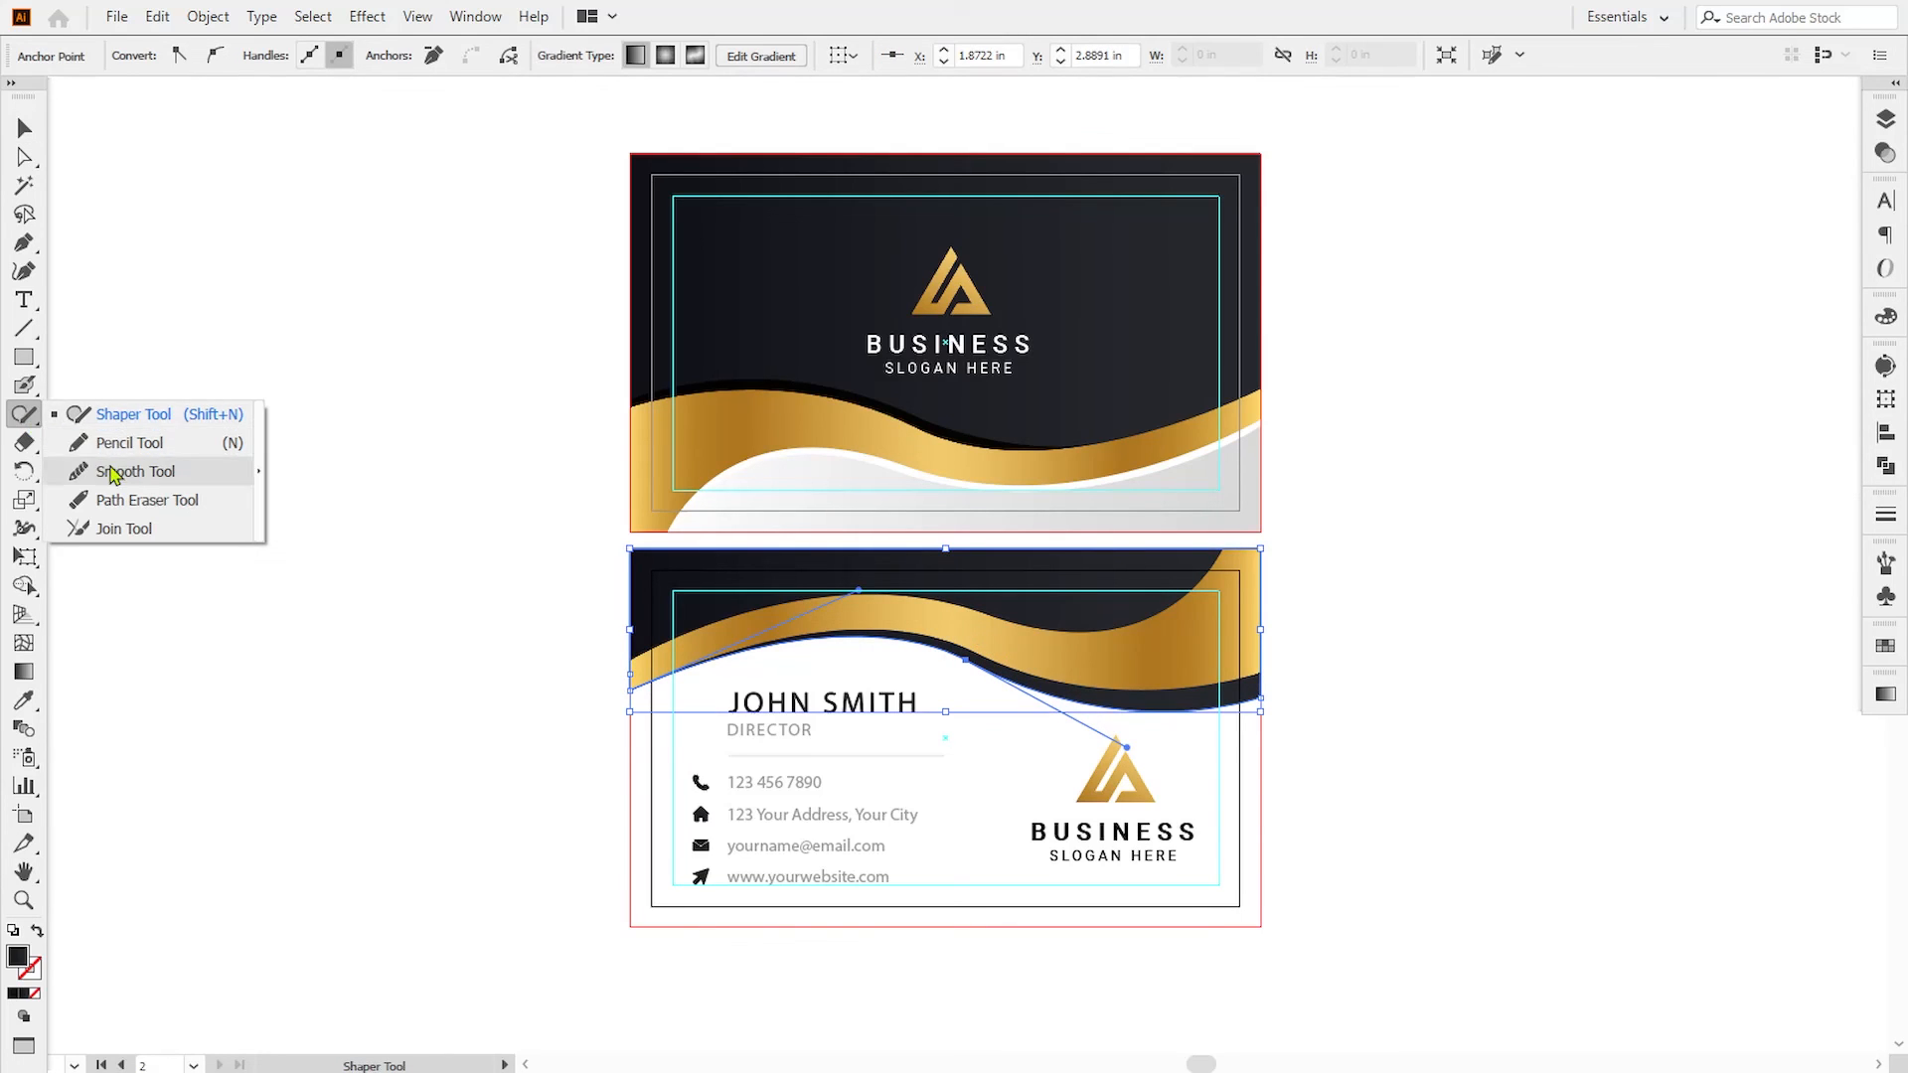
click(135, 471)
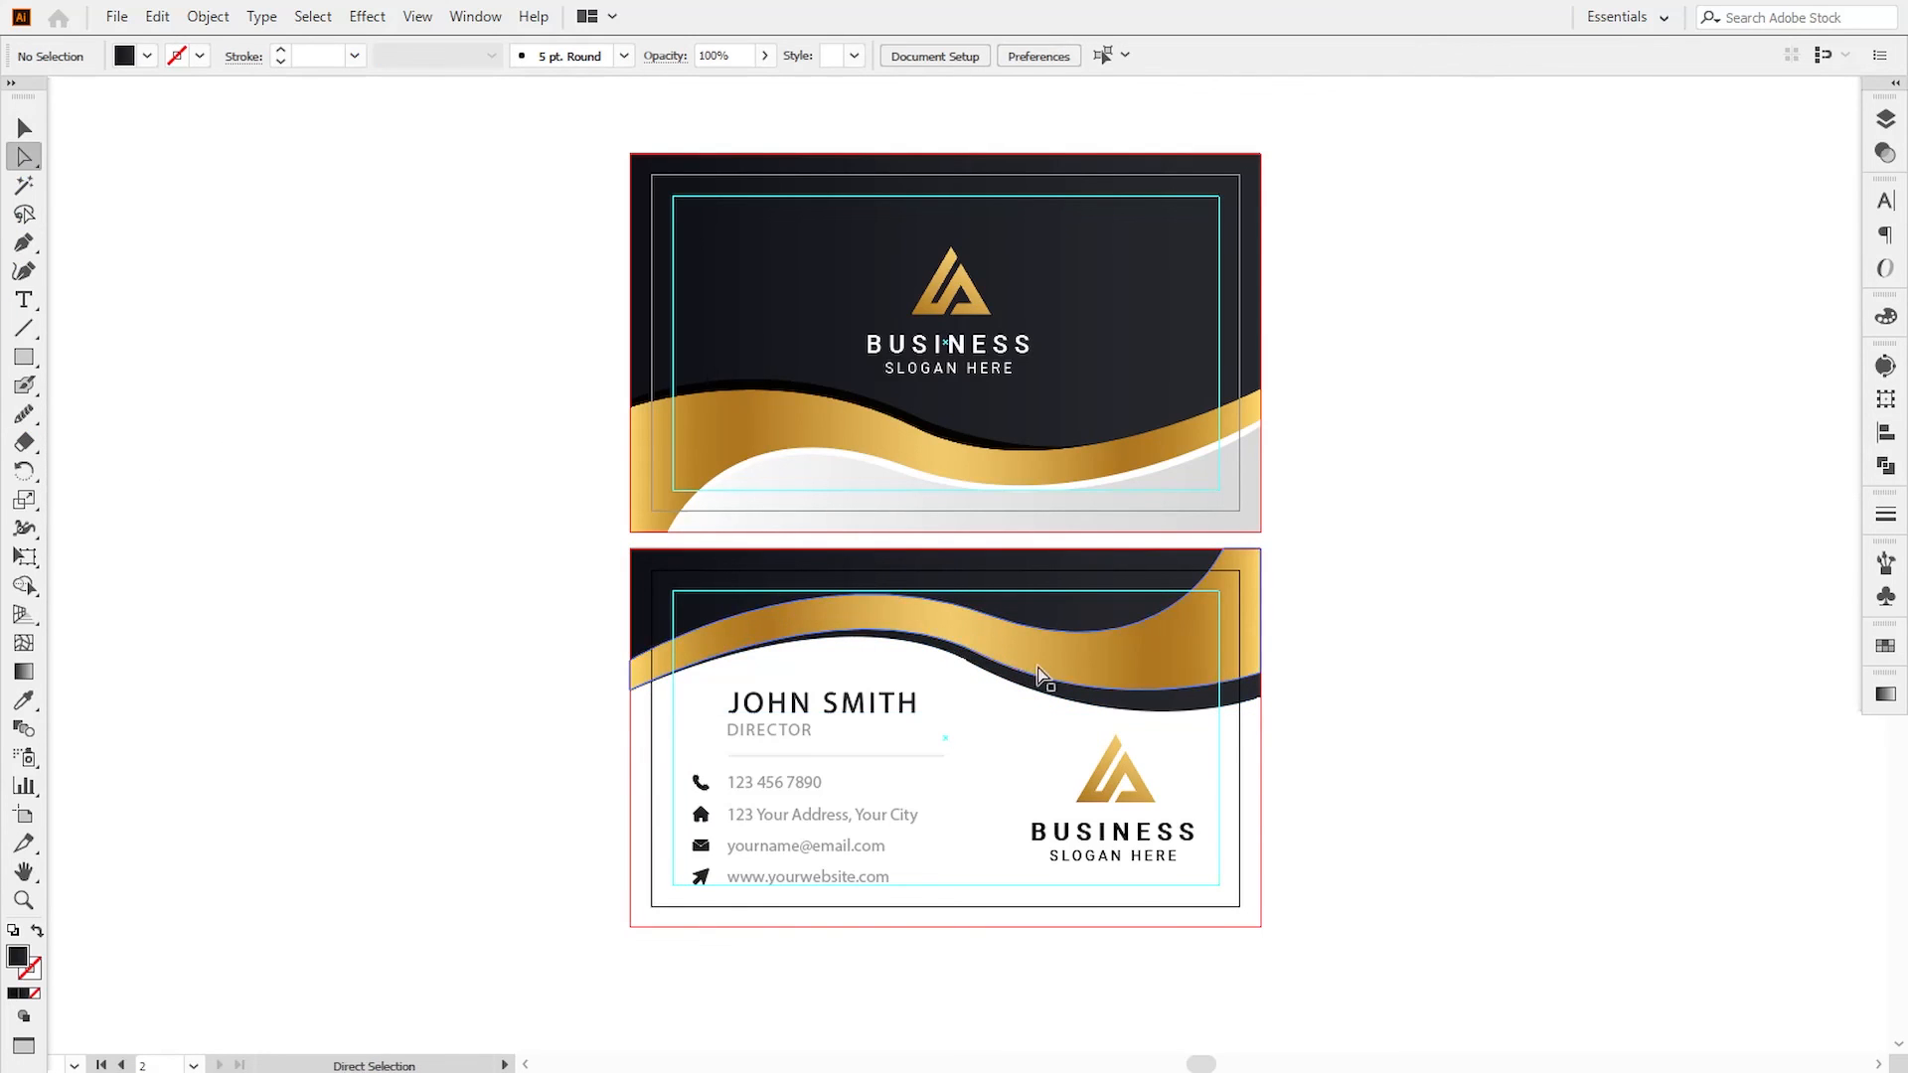
ctrl+click(864, 659)
drag(864, 660, 979, 665)
key(v)
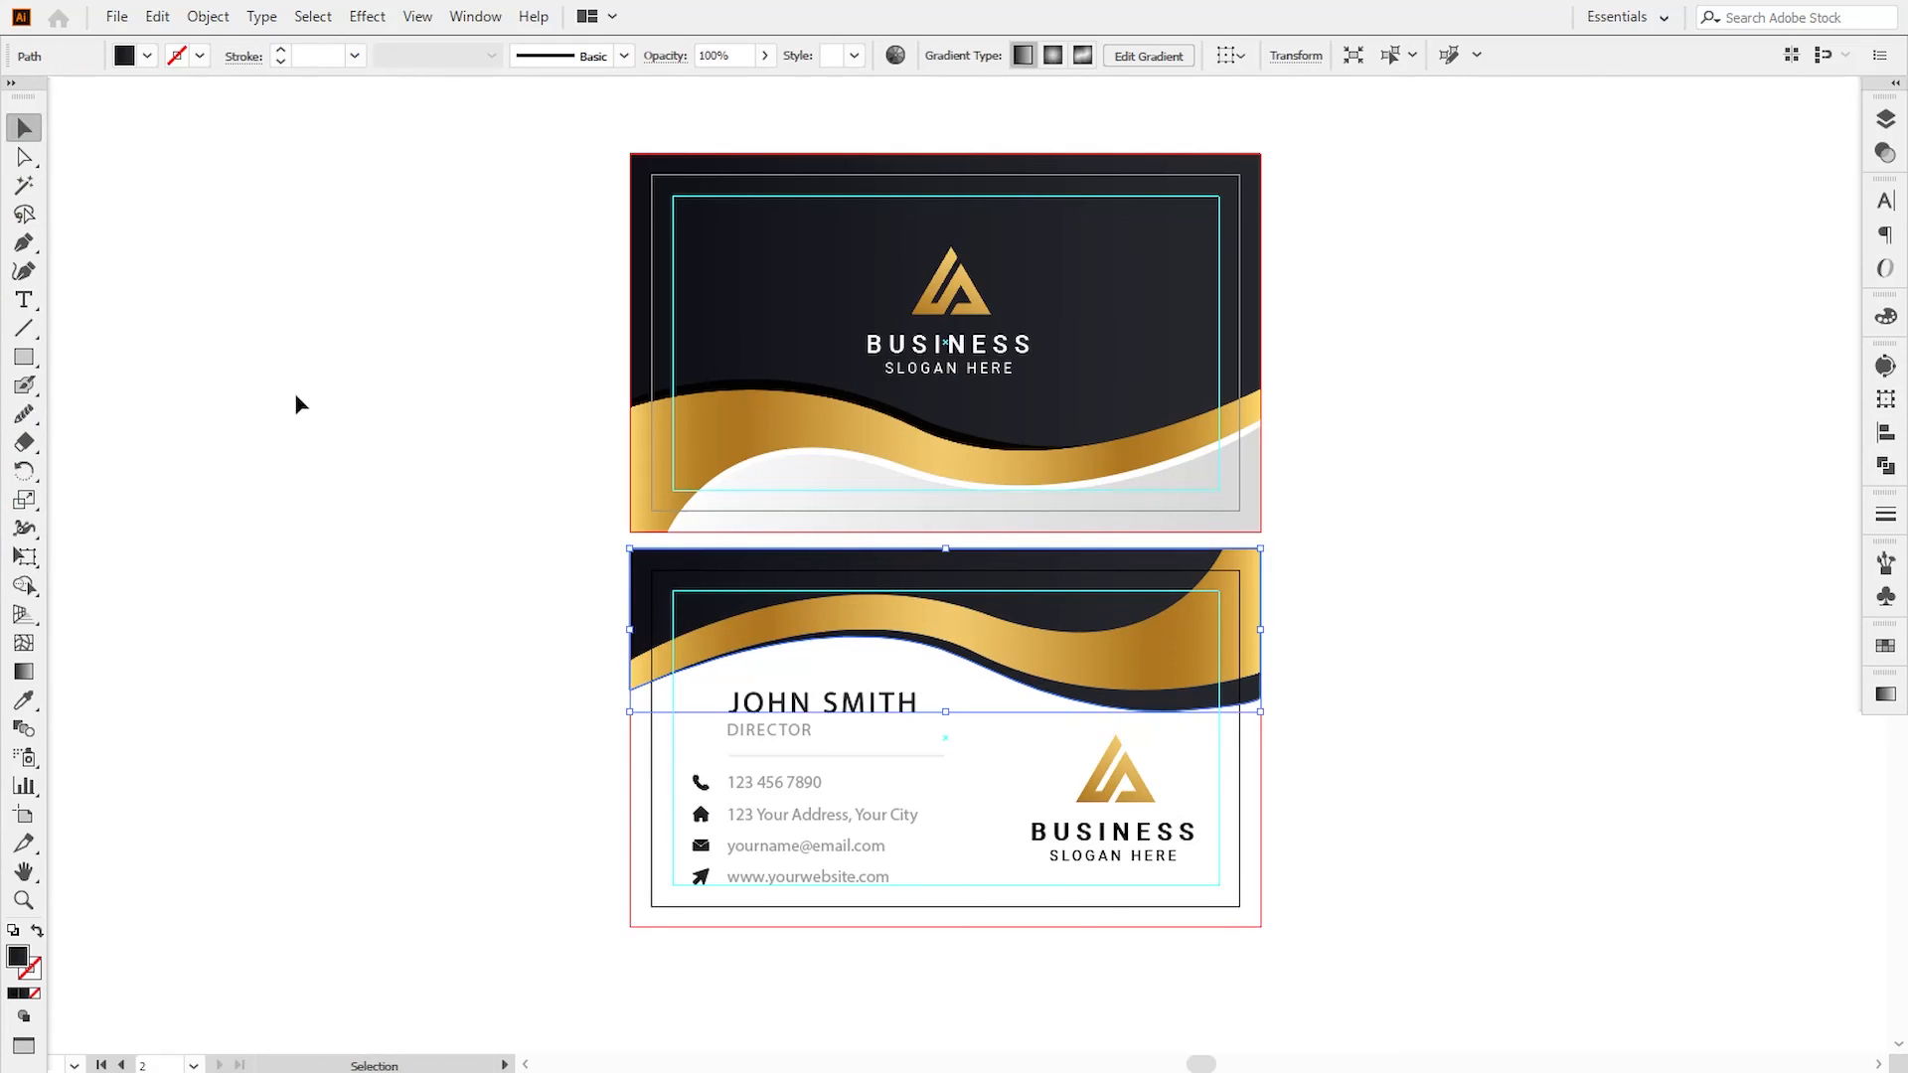
click(1270, 795)
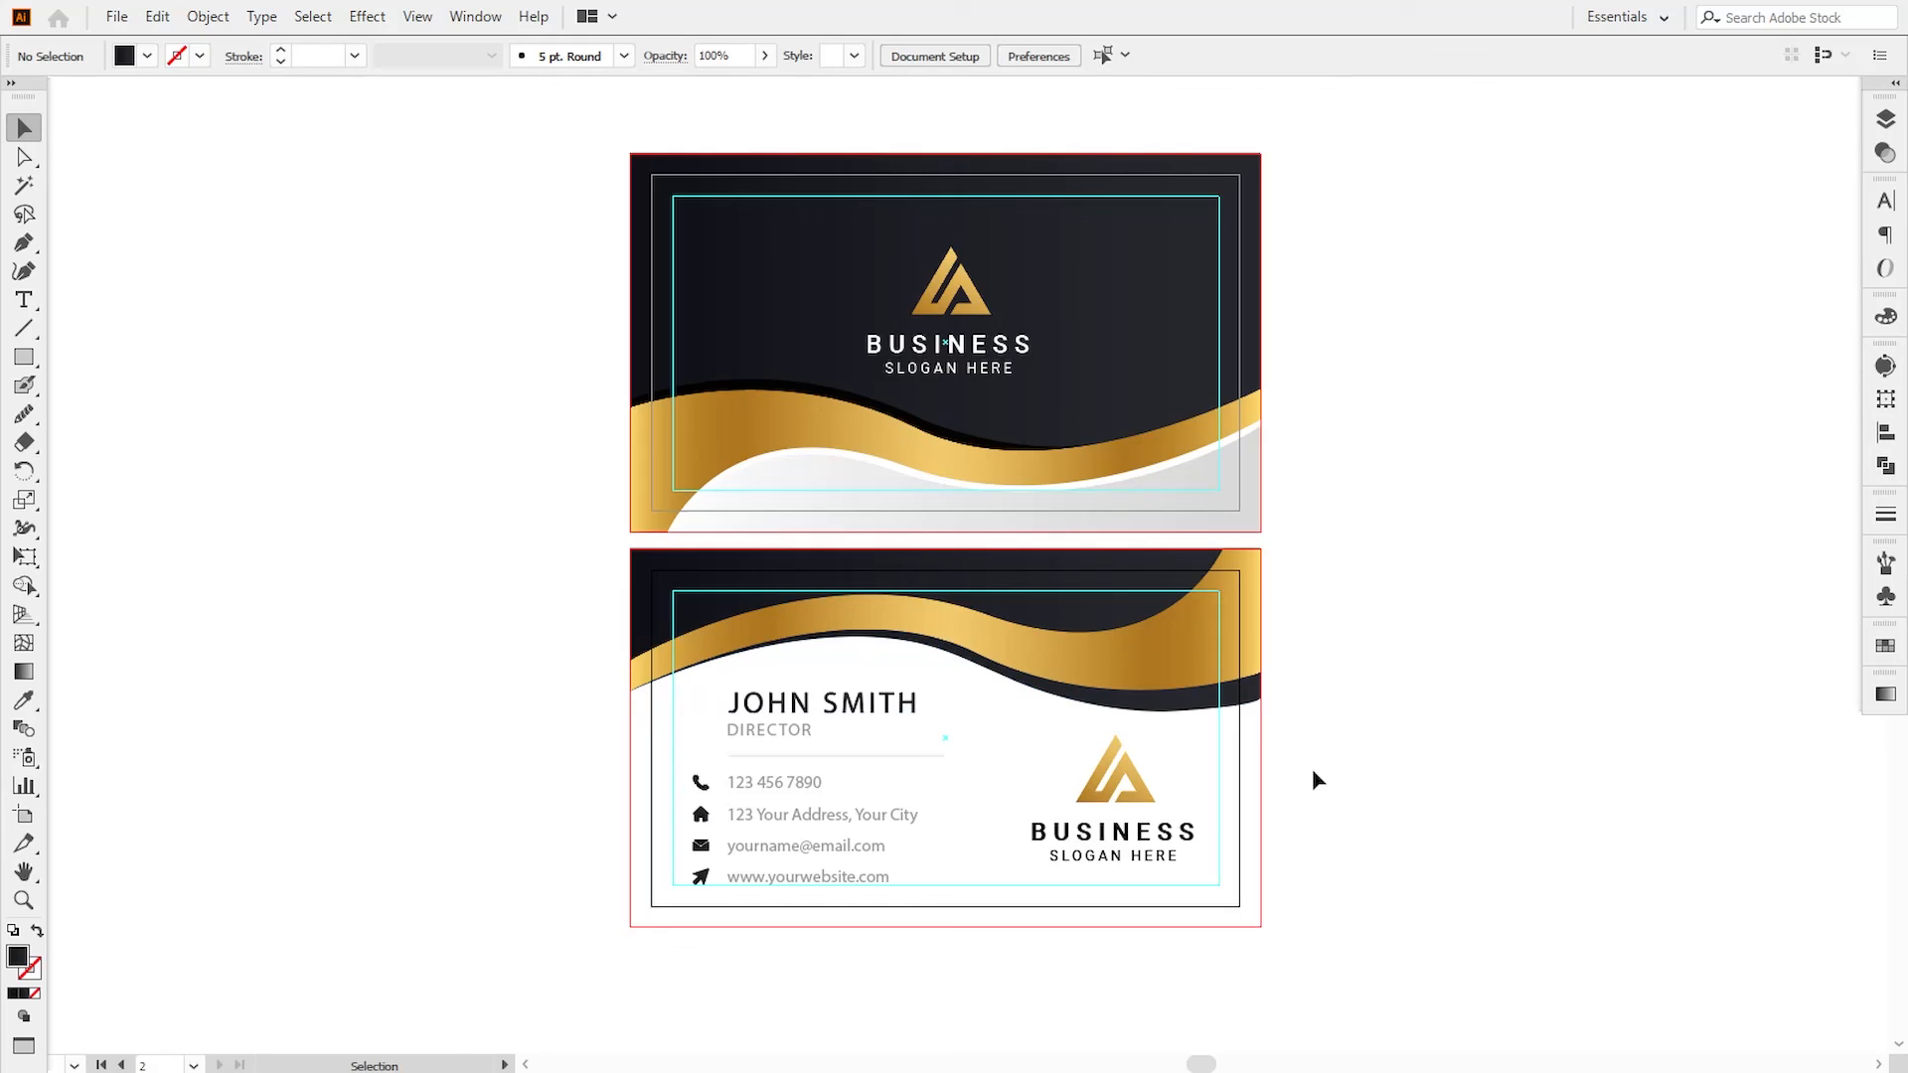